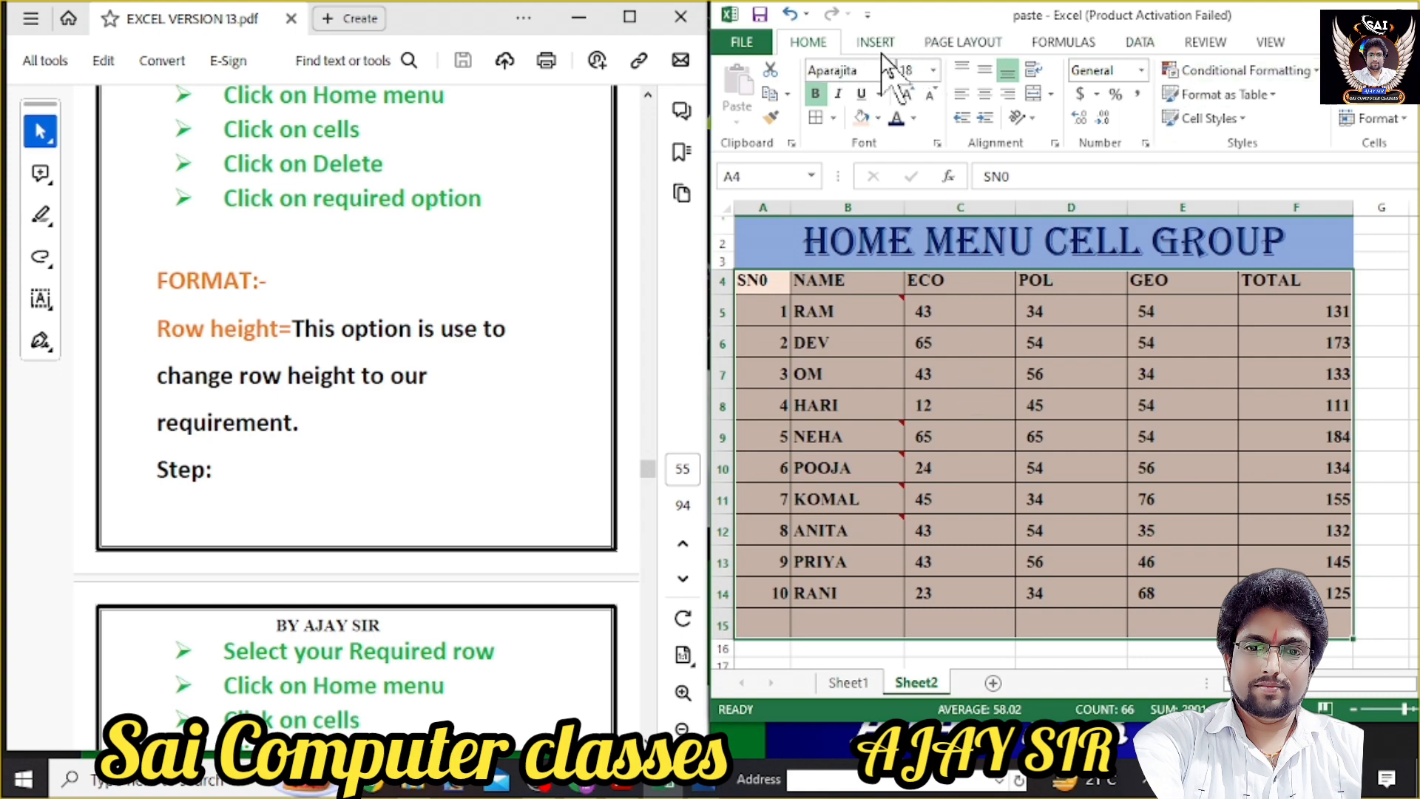
{"action": "left_click", "coordinate": [1271, 94]}
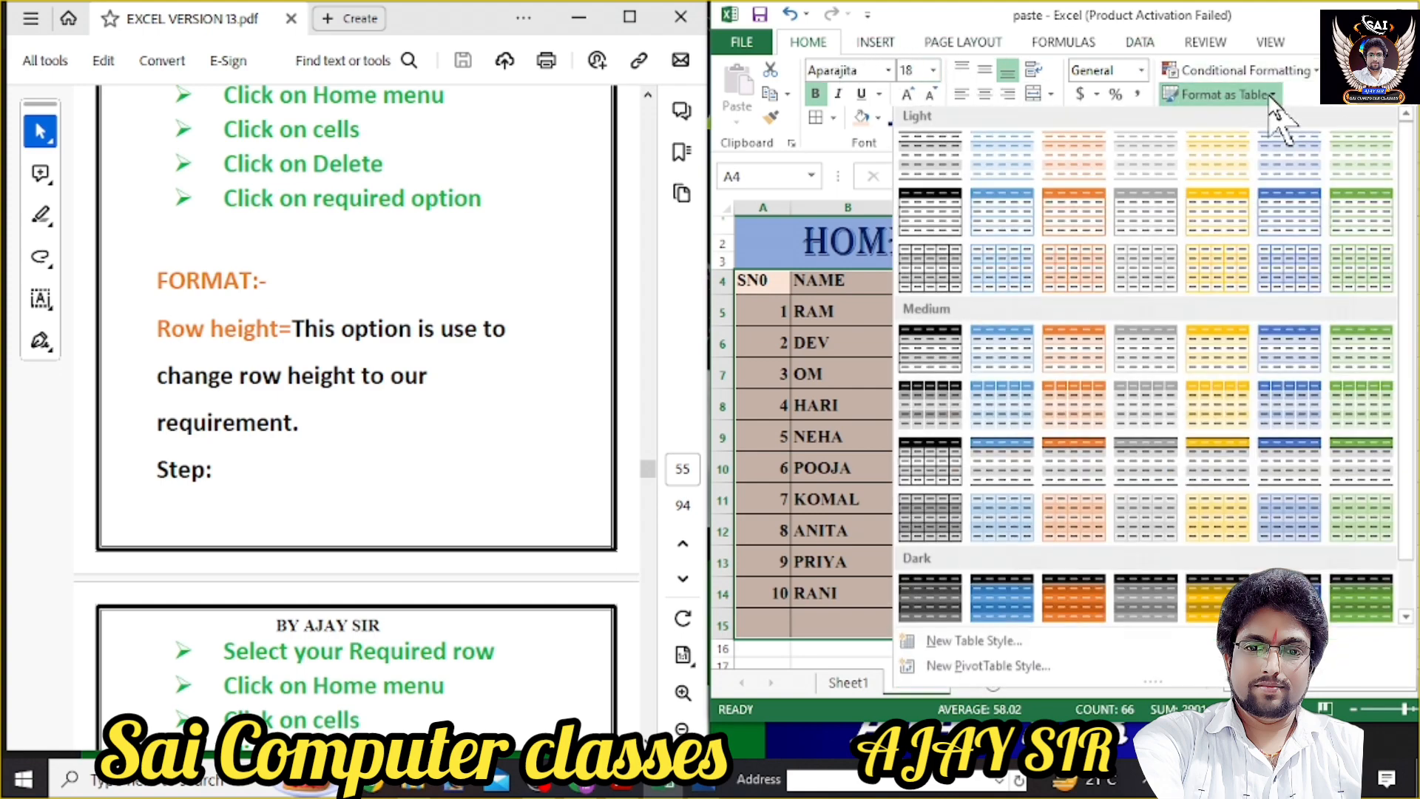
{"action": "left_click", "coordinate": [1273, 98]}
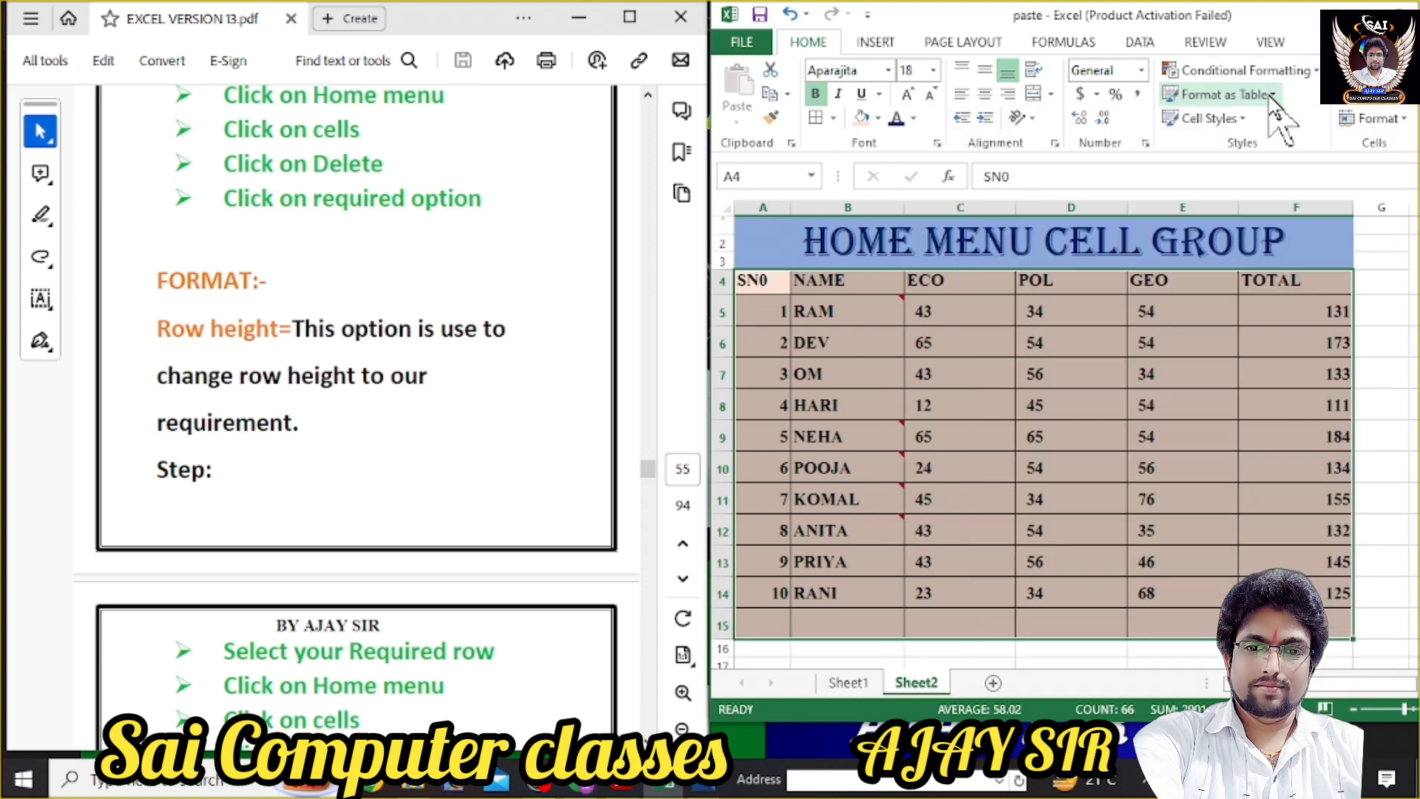
{"action": "left_click", "coordinate": [1377, 118]}
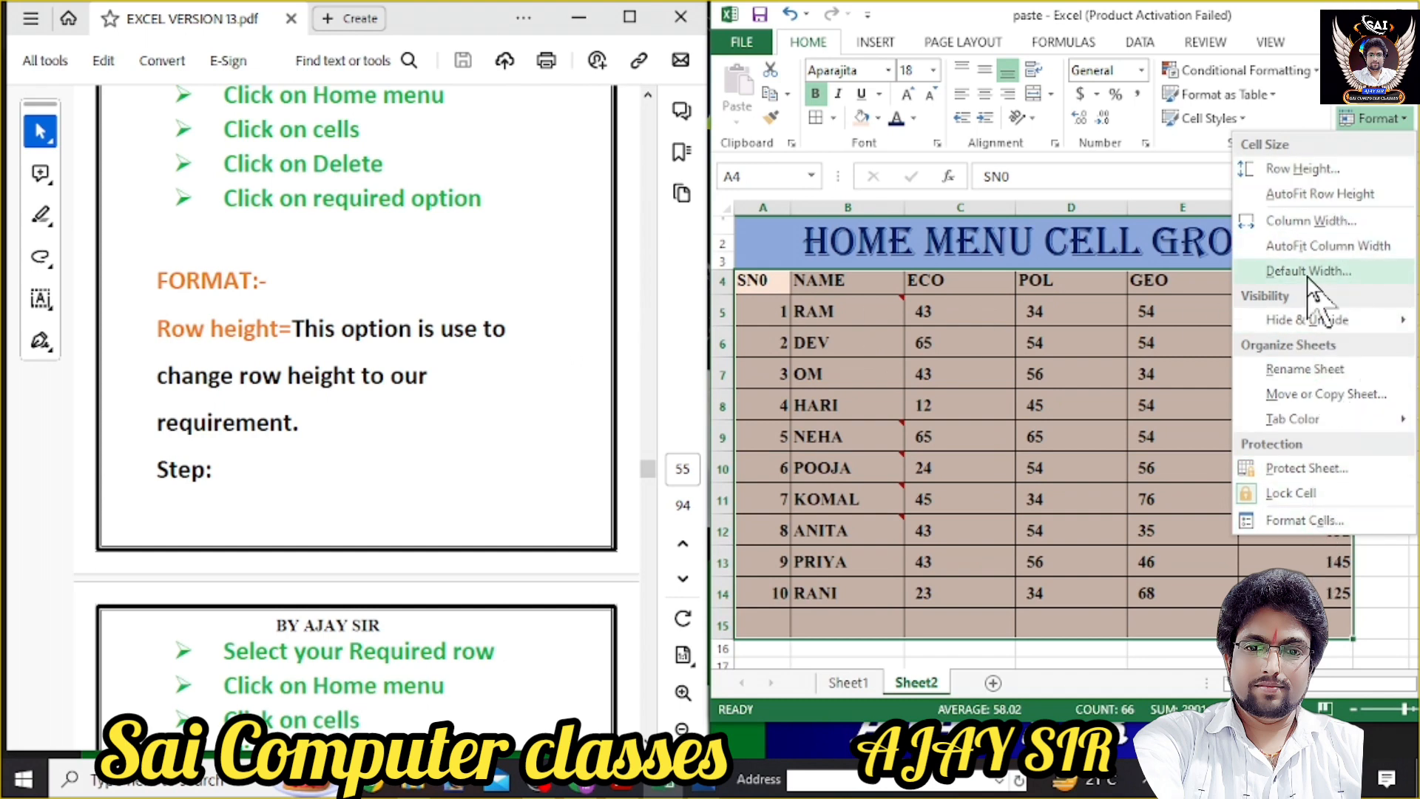
{"action": "left_click", "coordinate": [1123, 194]}
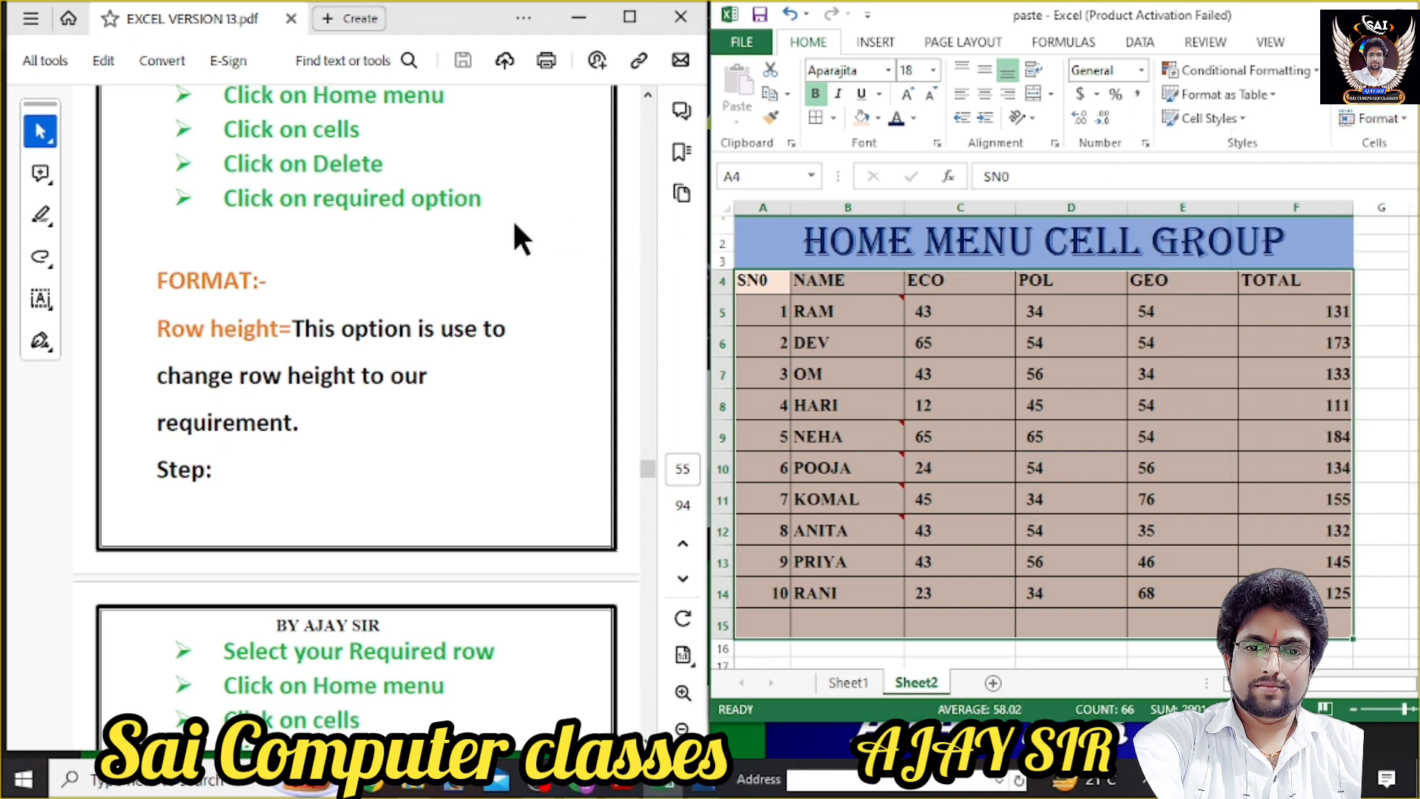
{"action": "left_click", "coordinate": [708, 787]}
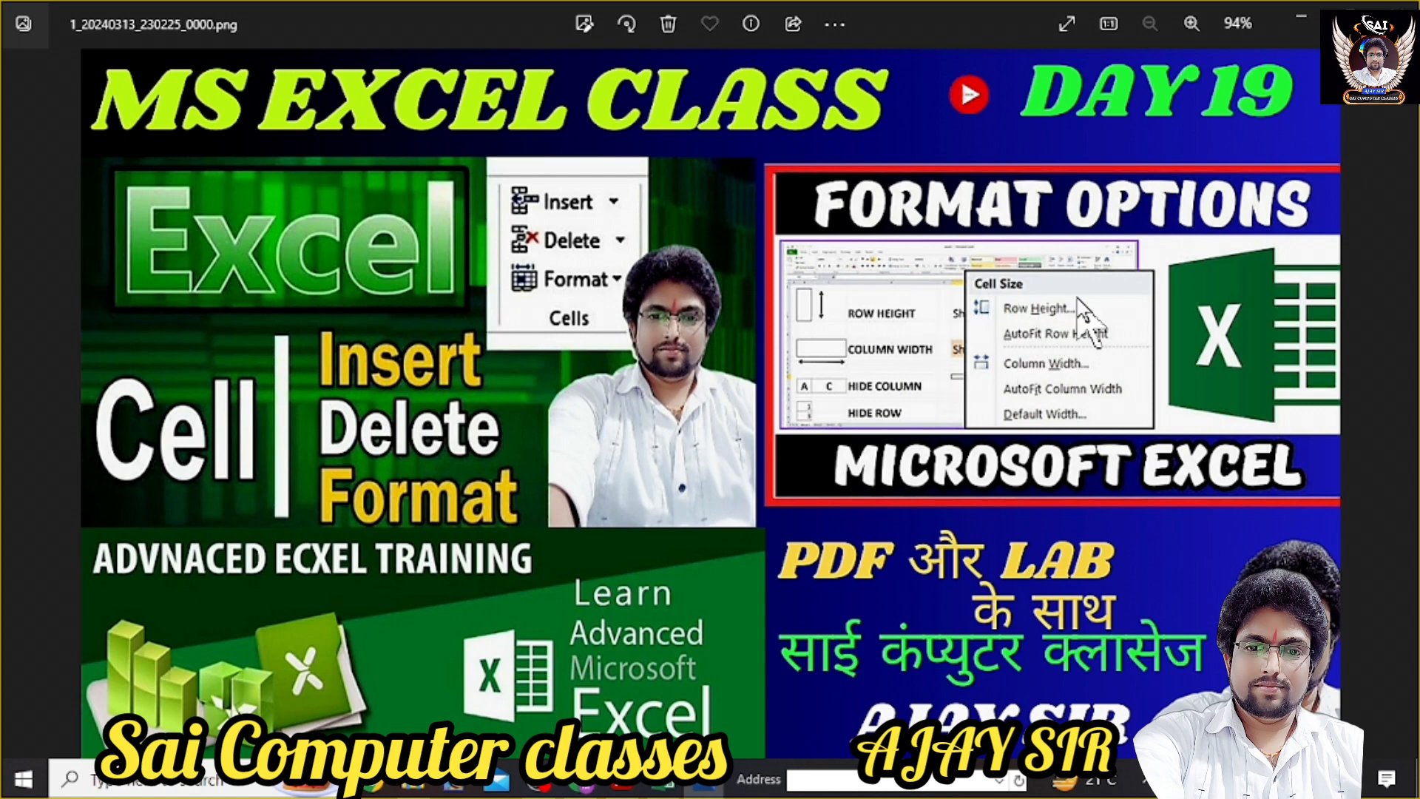
{"action": "left_click", "coordinate": [1297, 20]}
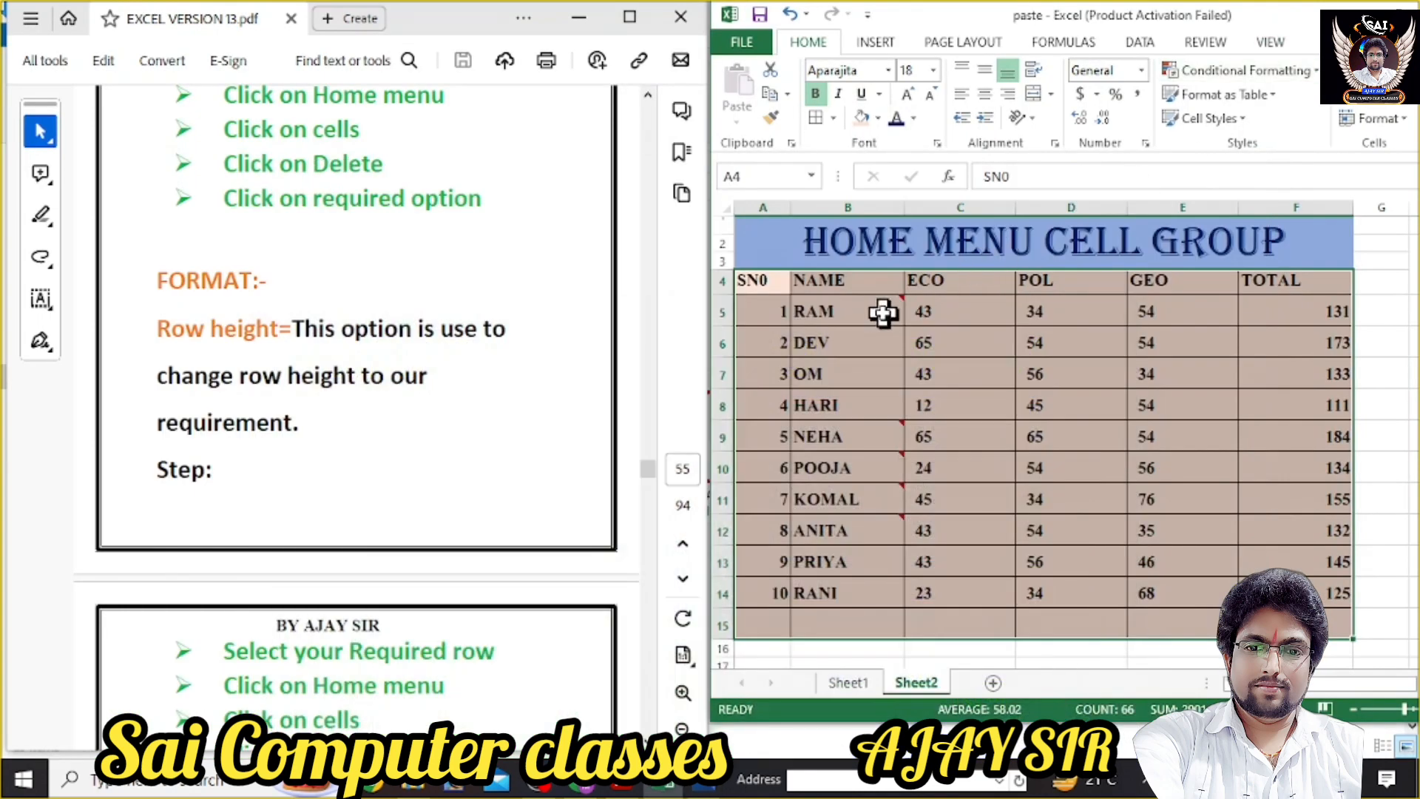
Read the Row height definition and steps in the PDF notes and compare them with the cell Format options.
{"action": "scroll", "coordinate": [535, 284], "scroll_direction": "down", "scroll_amount": 3}
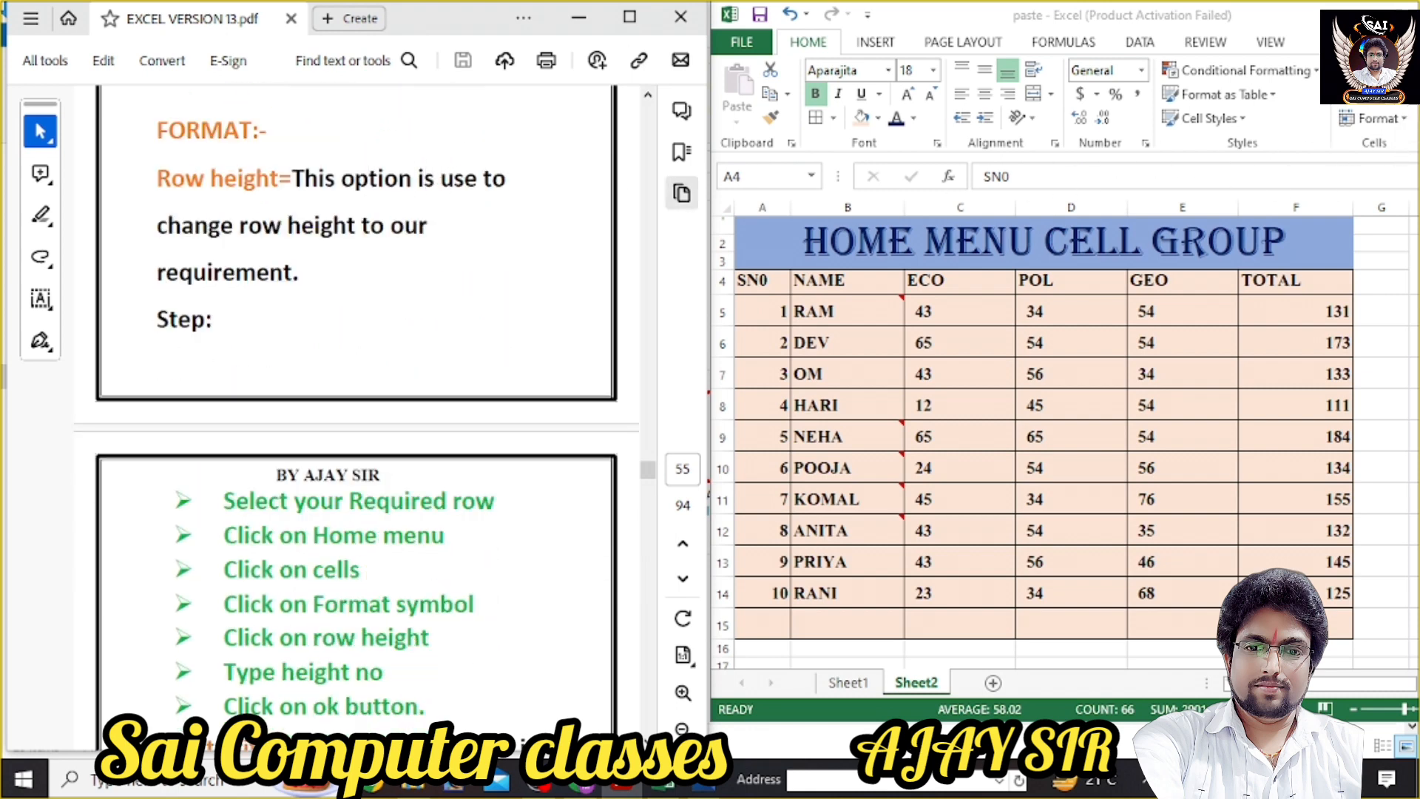
{"action": "left_click", "coordinate": [1406, 115]}
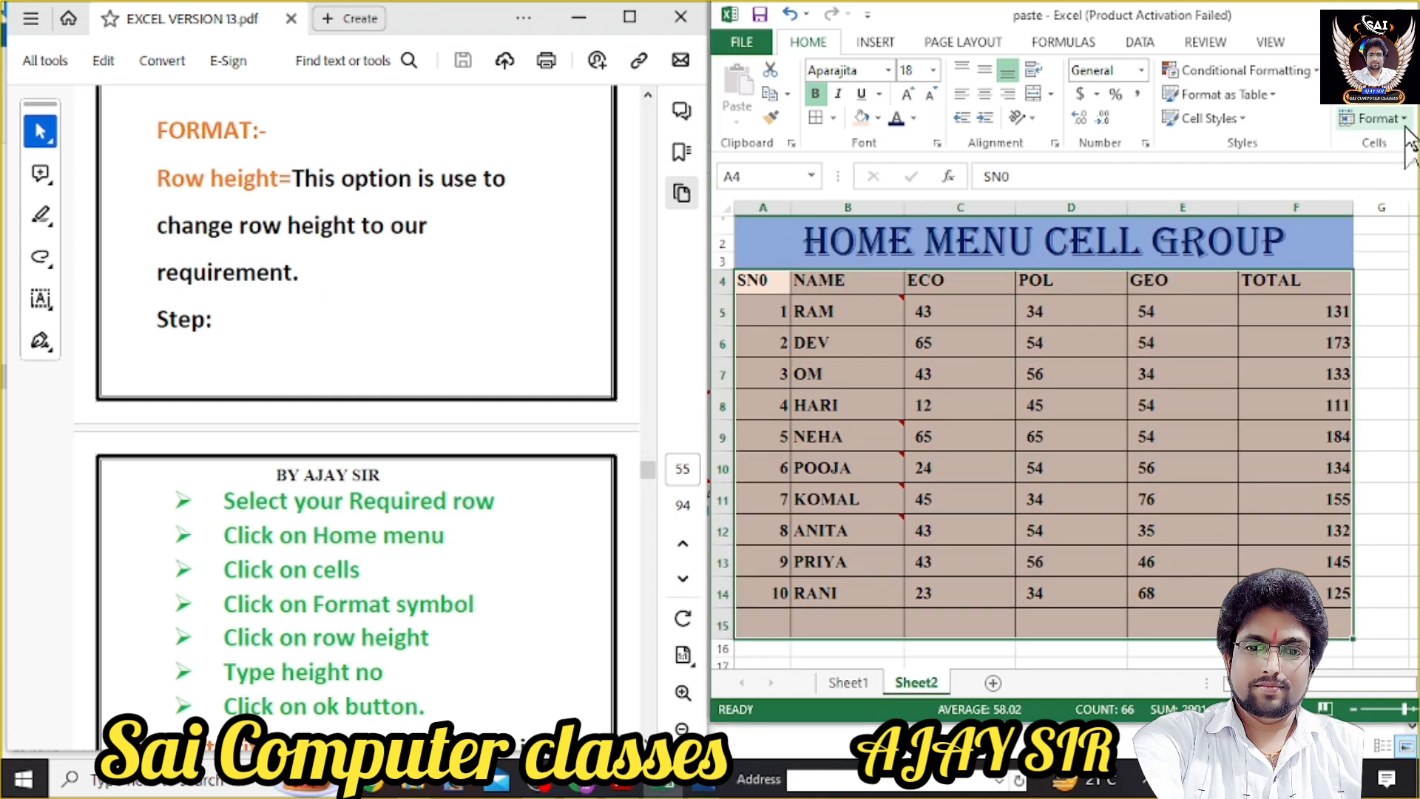
{"action": "left_click", "coordinate": [1404, 120]}
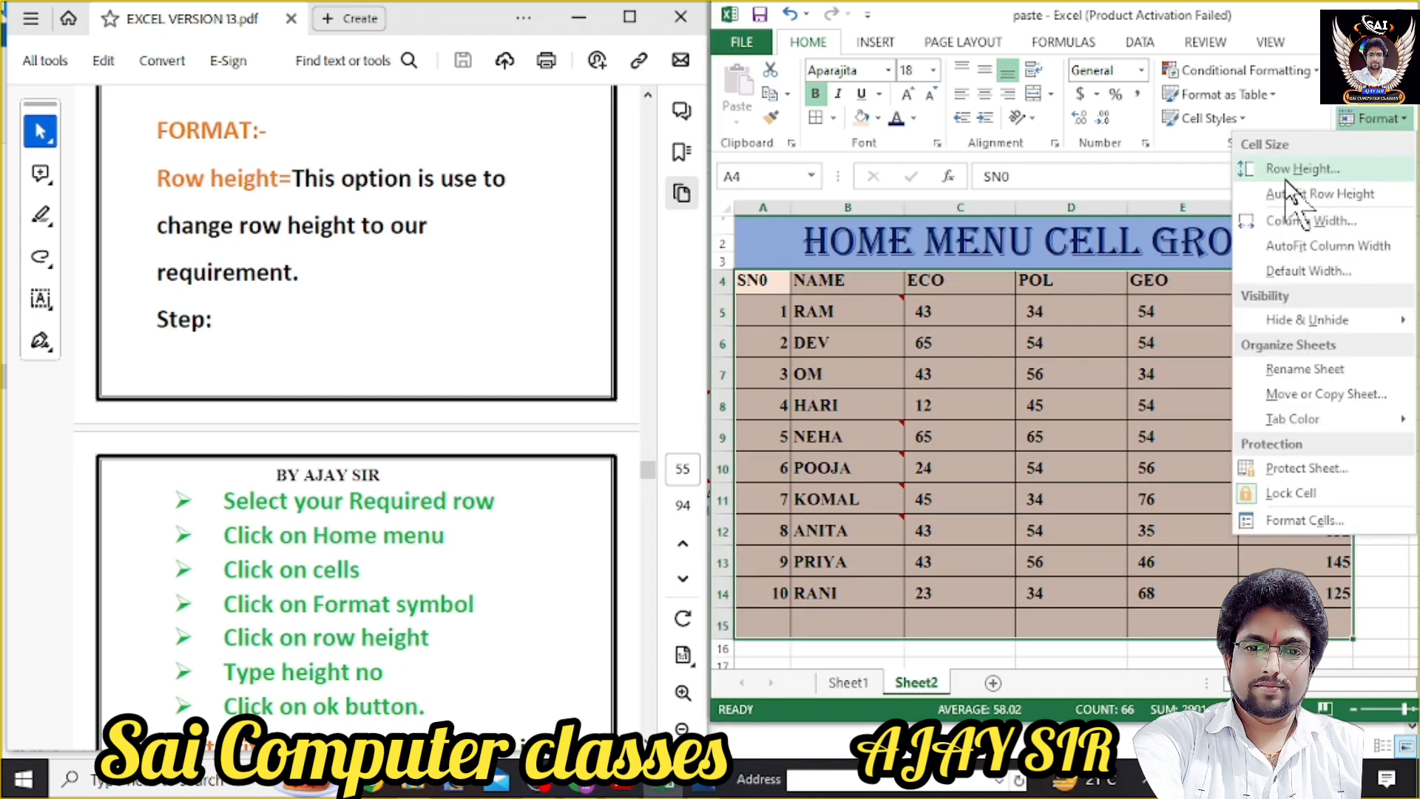
{"action": "left_click", "coordinate": [441, 179]}
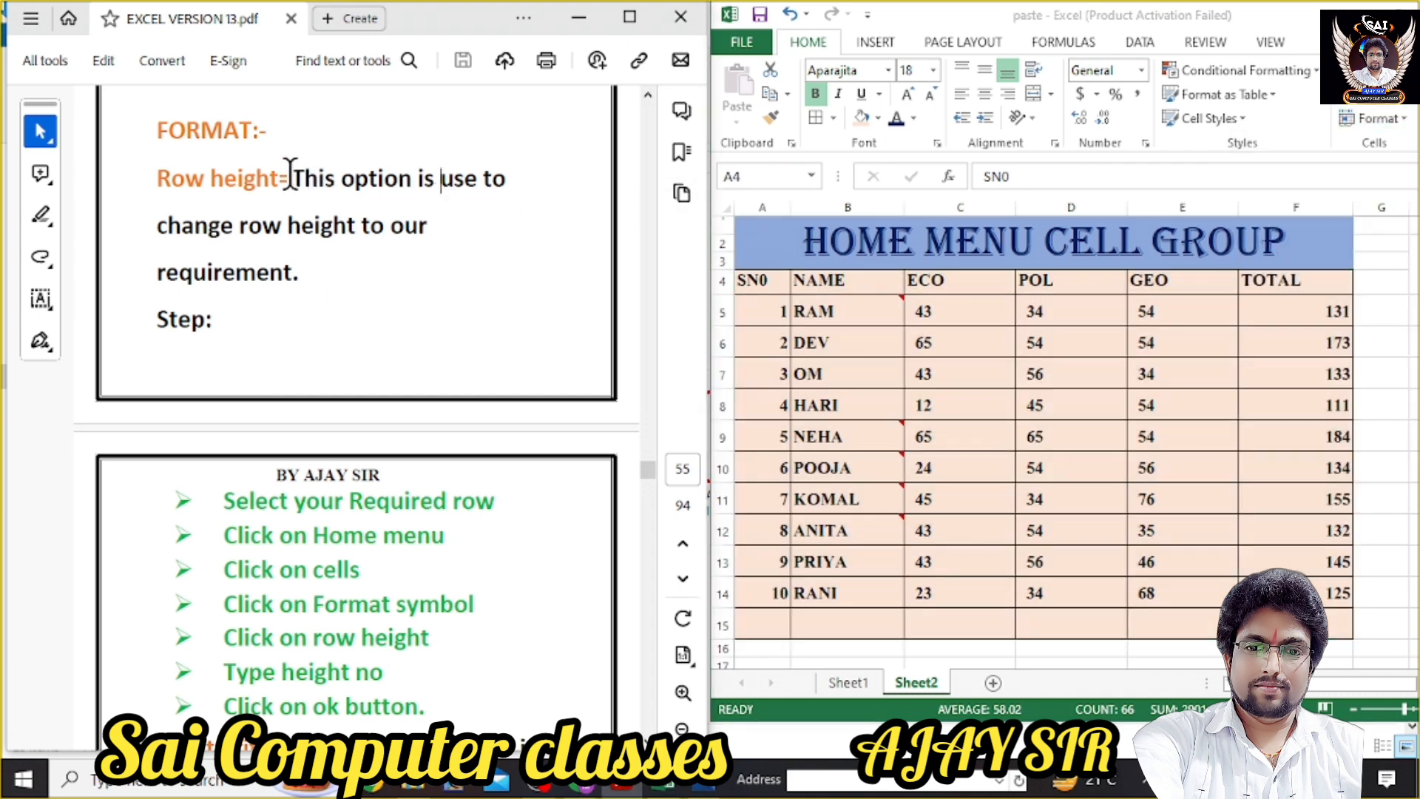
{"action": "left_click_drag", "start_coordinate": [299, 178], "coordinate": [514, 184]}
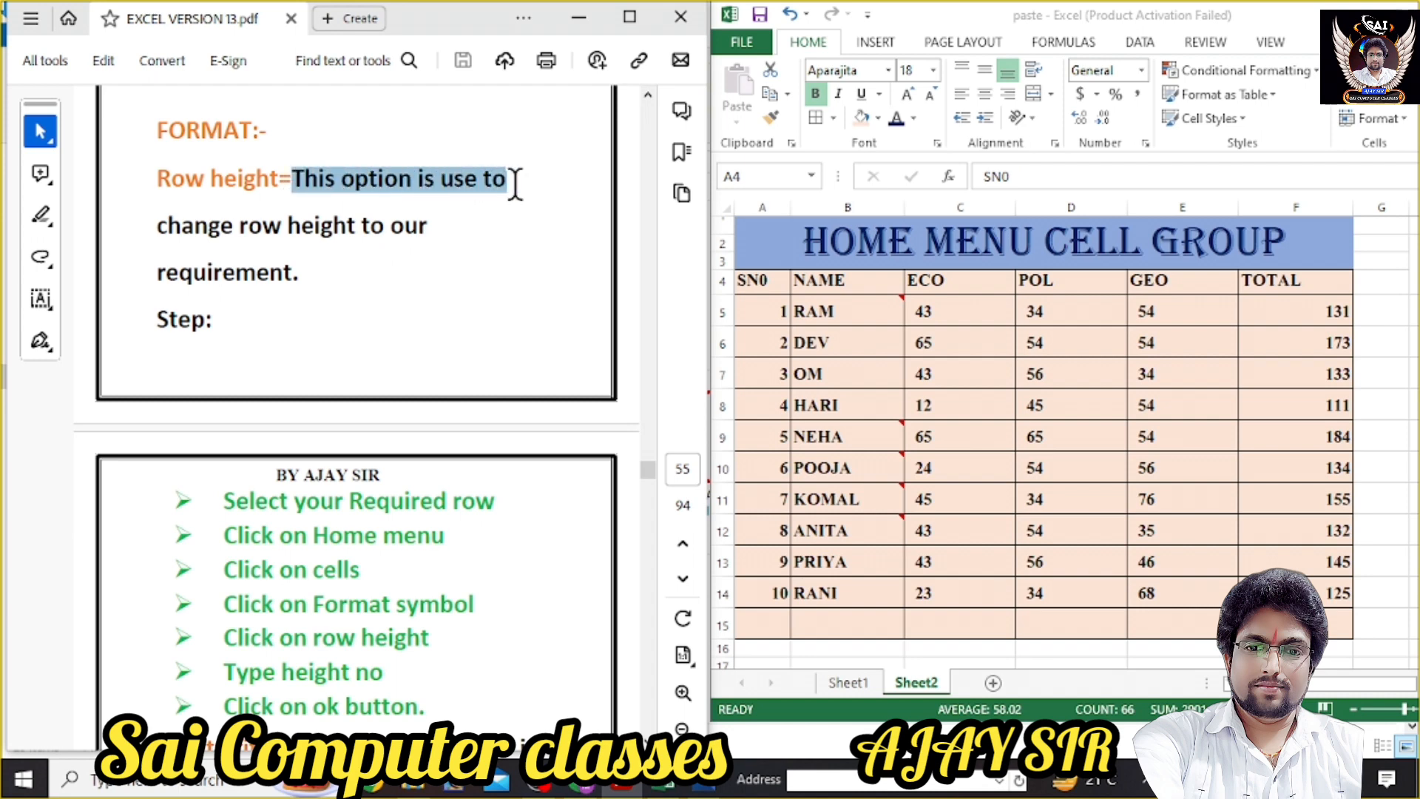
{"action": "left_click", "coordinate": [517, 231]}
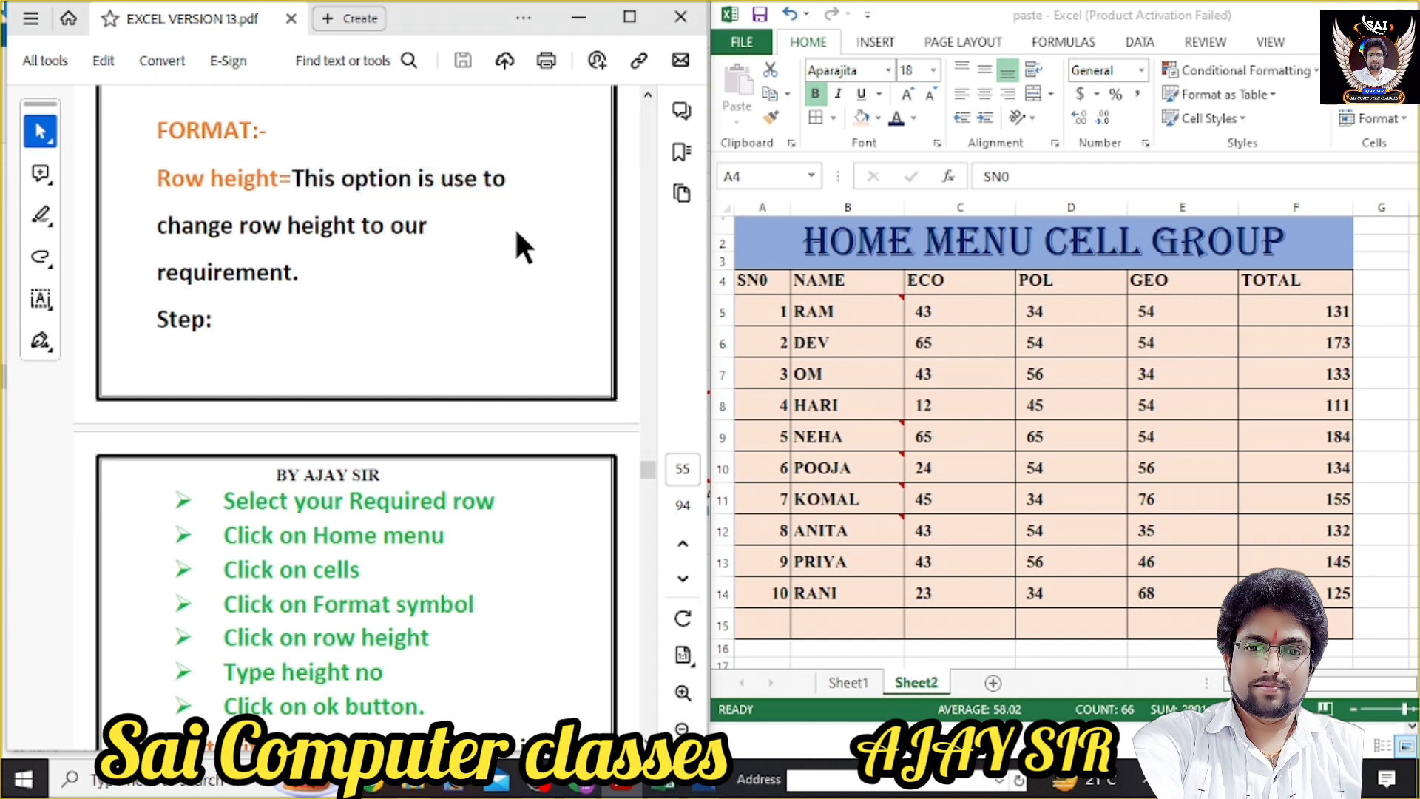
Reposition the PDF and Excel windows side by side to expose the Cells group, and deselect the table range.
{"action": "left_click_drag", "start_coordinate": [465, 34], "coordinate": [363, 16]}
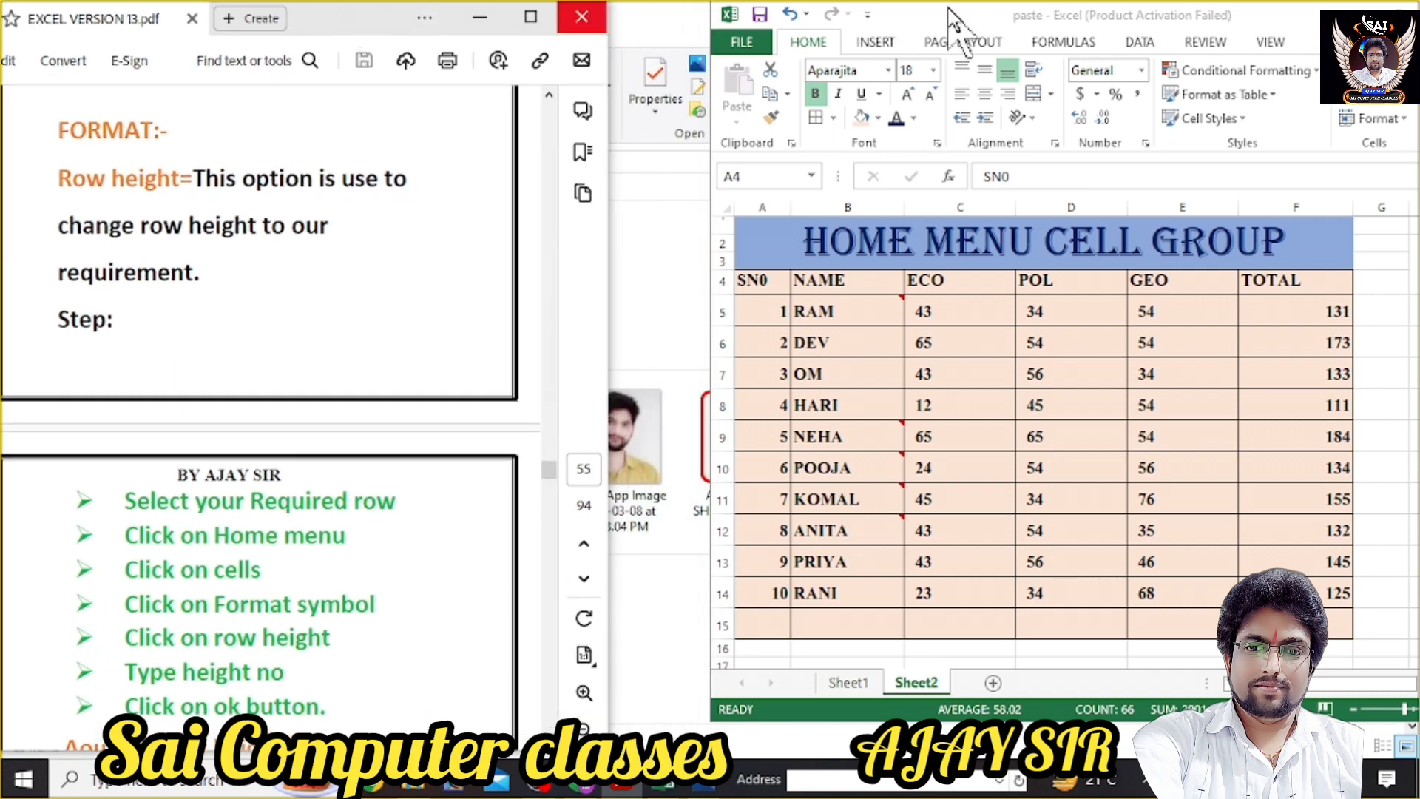
{"action": "left_click_drag", "start_coordinate": [951, 12], "coordinate": [845, 16]}
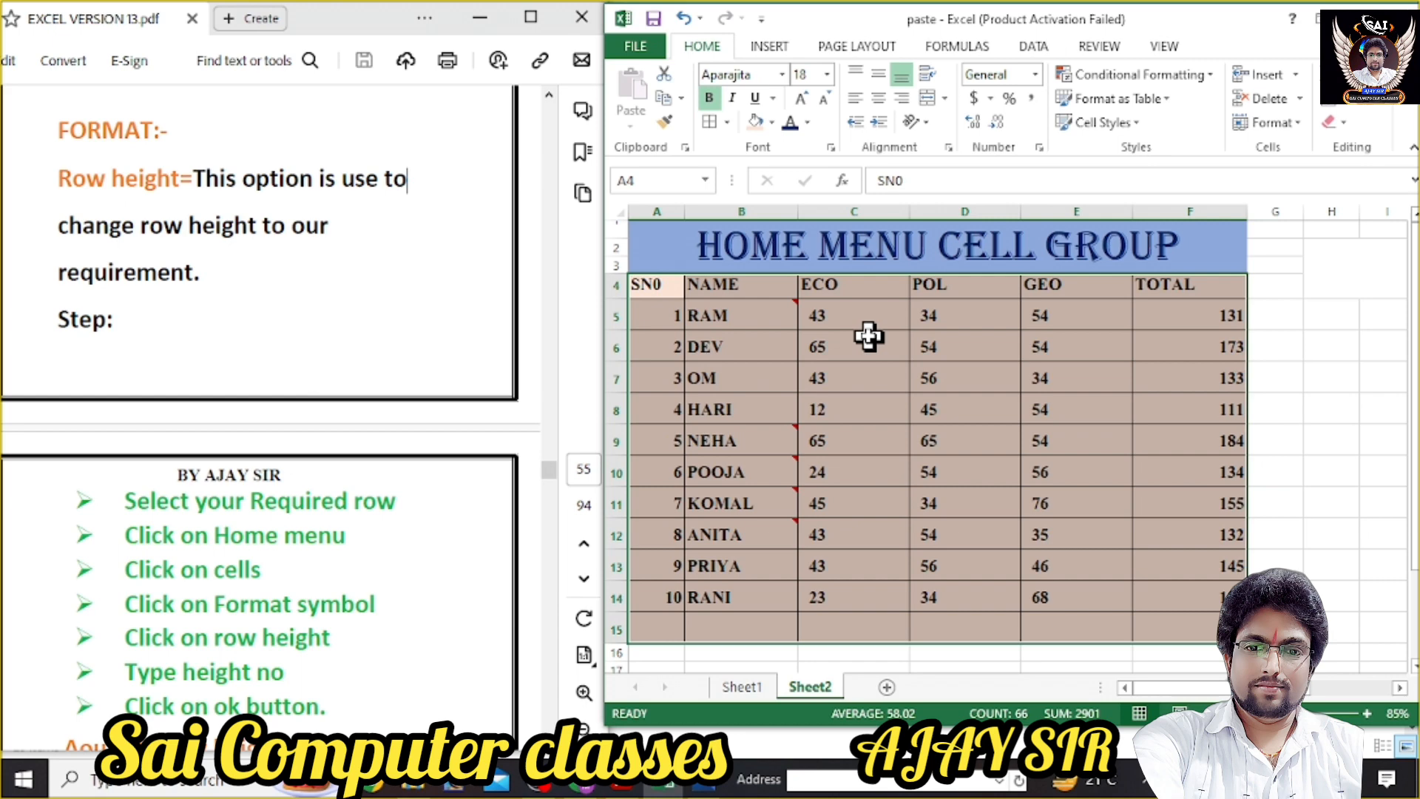
{"action": "left_click", "coordinate": [897, 399]}
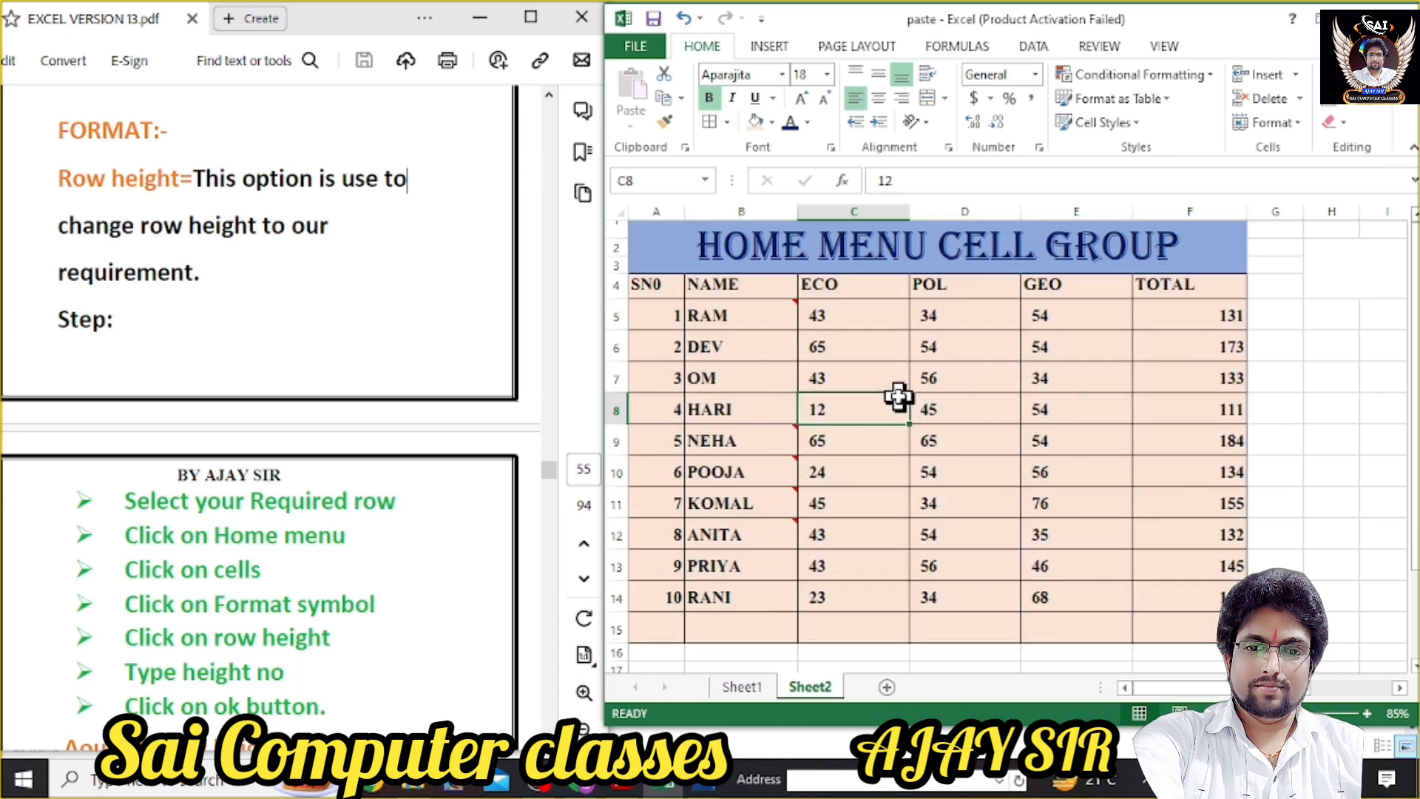
{"action": "left_click", "coordinate": [844, 385]}
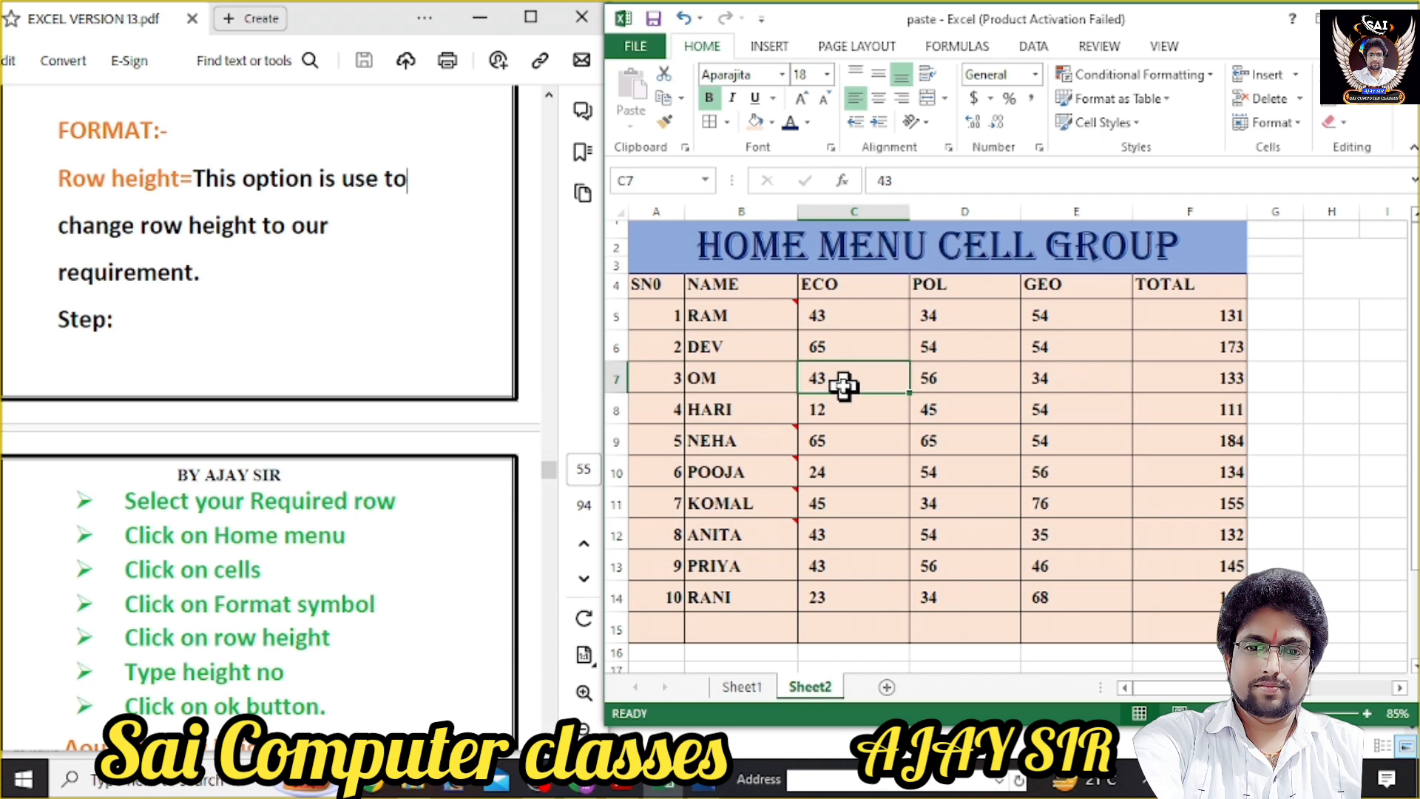
Increase the row height of rows 6 to 8 in the marks table, using the selected range A6:F8.
{"action": "scroll", "coordinate": [844, 385], "scroll_direction": "down", "scroll_amount": 1}
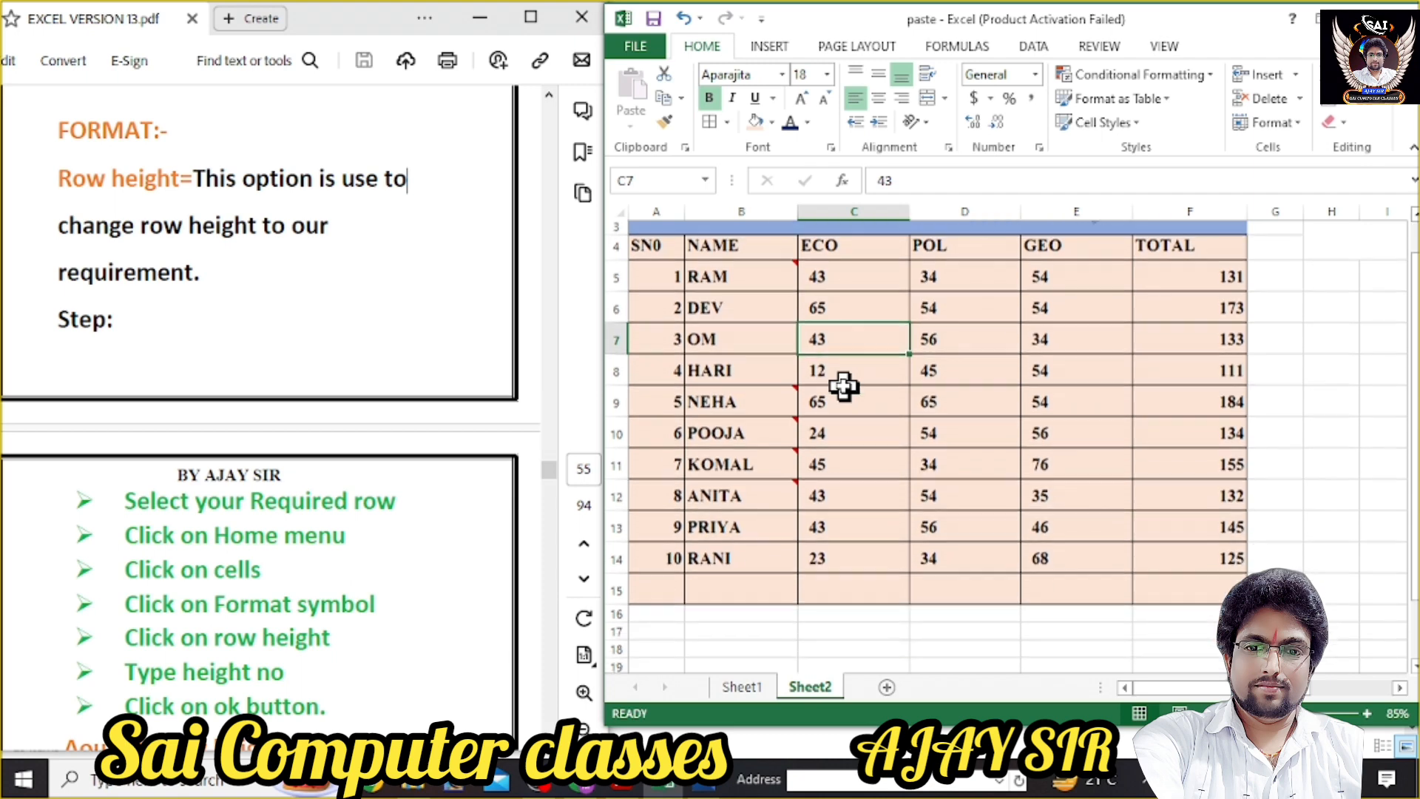
{"action": "scroll", "coordinate": [802, 403], "scroll_direction": "up", "scroll_amount": 1}
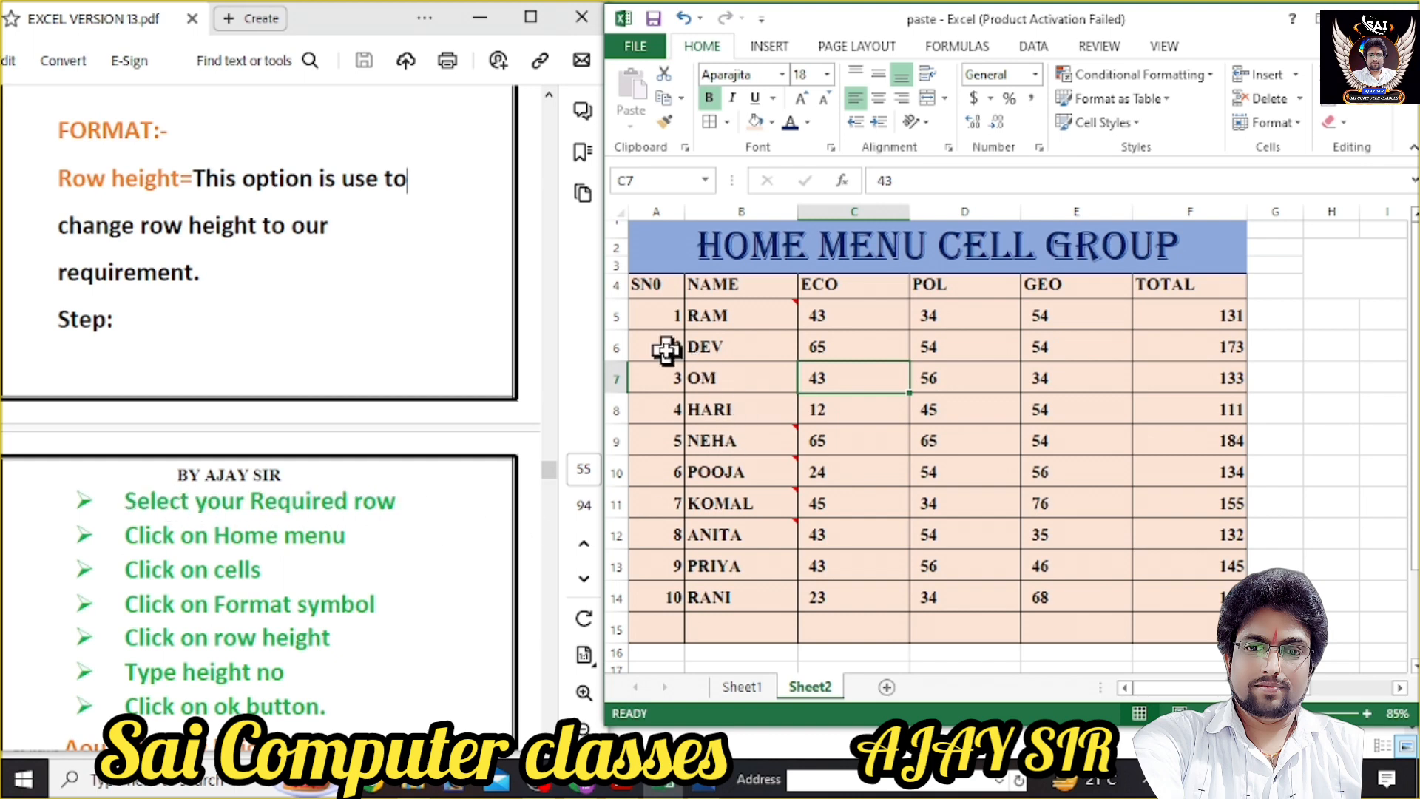
{"action": "left_click_drag", "start_coordinate": [661, 352], "coordinate": [1177, 412]}
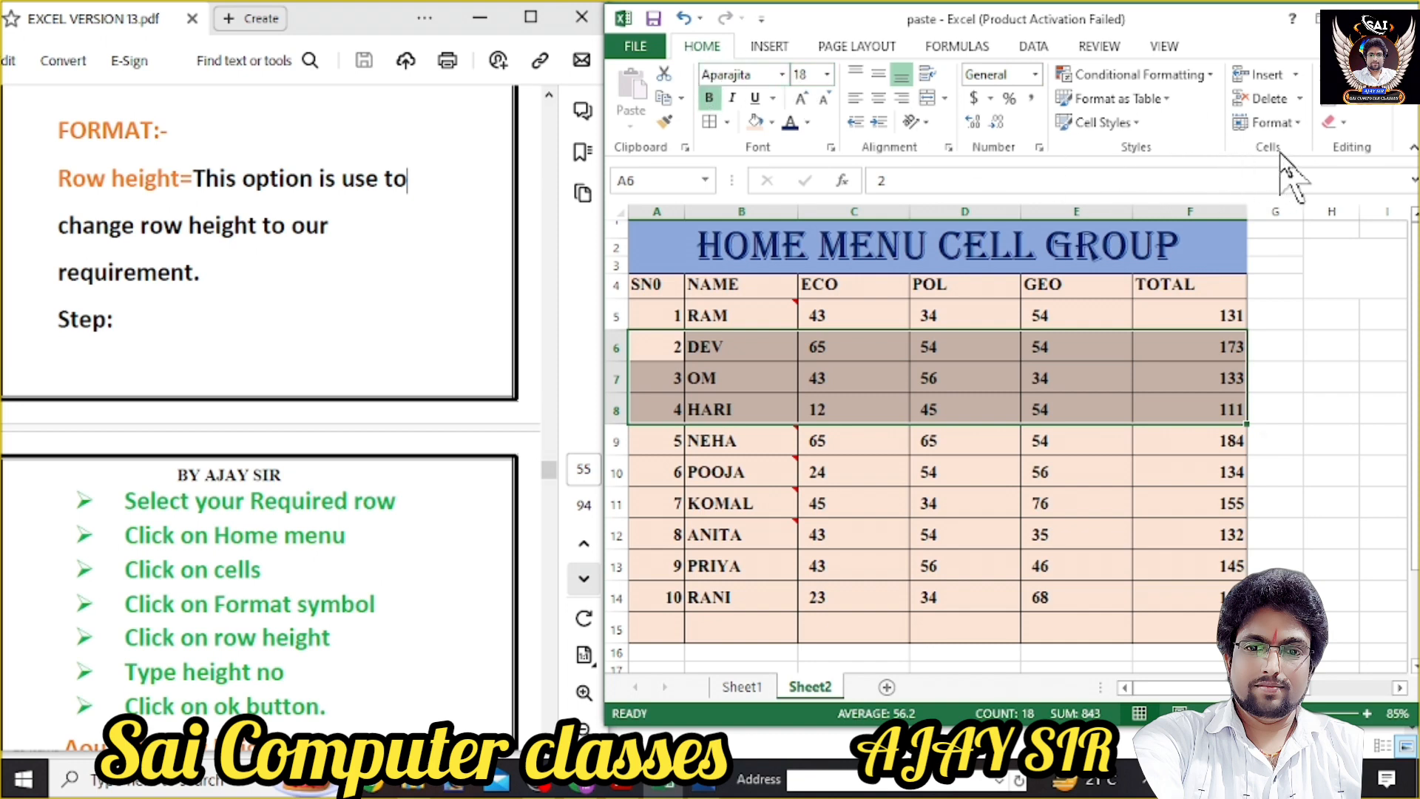
{"action": "left_click", "coordinate": [1295, 123]}
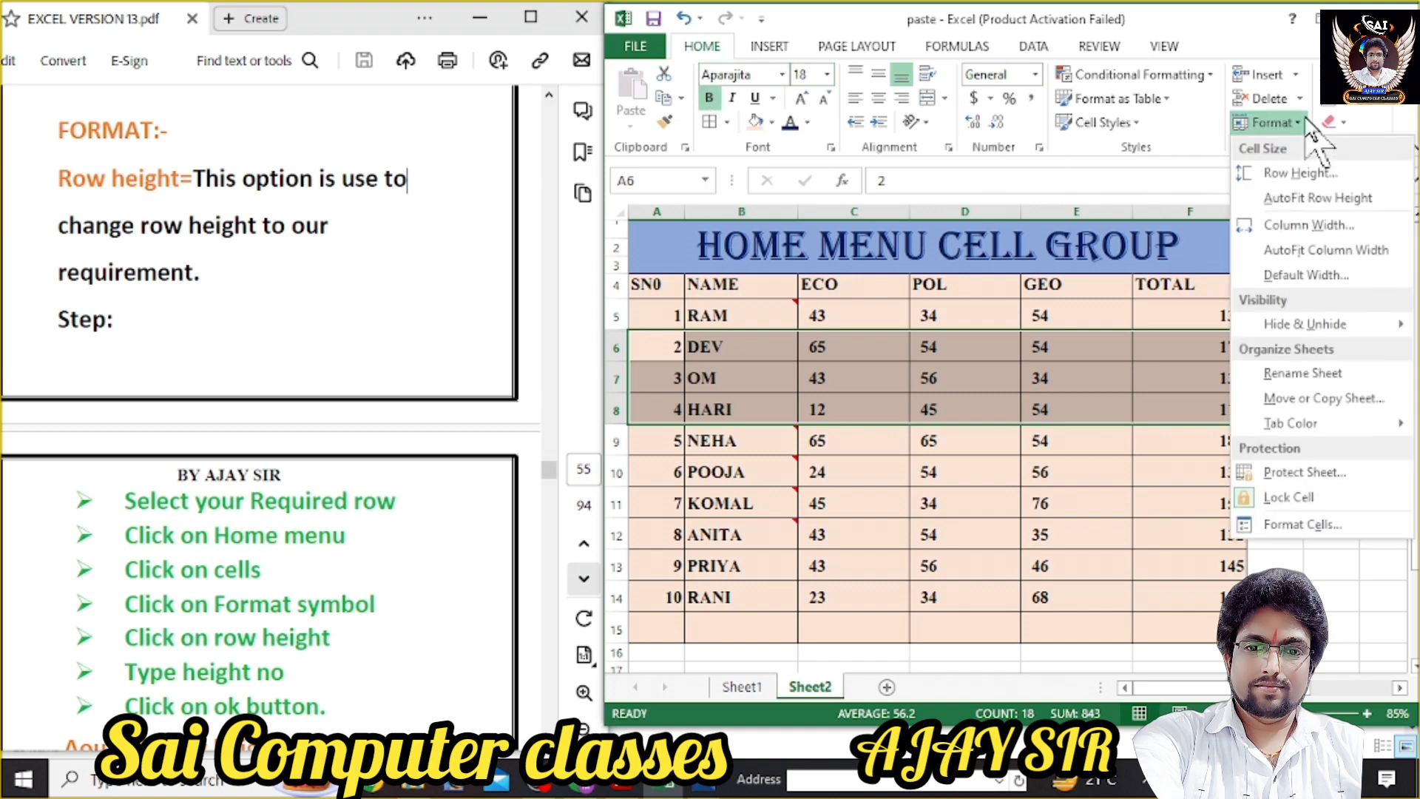
{"action": "left_click", "coordinate": [1302, 174]}
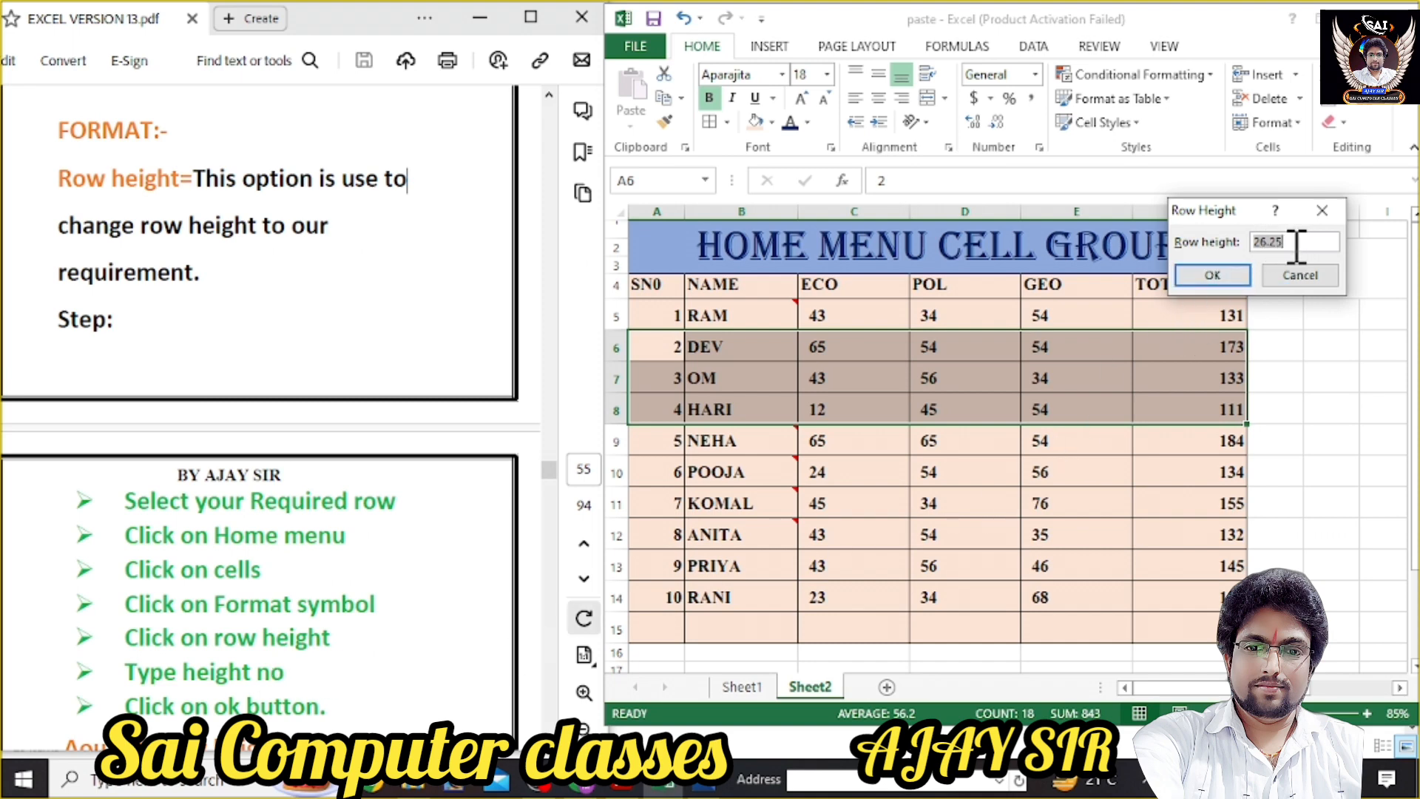
{"action": "left_click_drag", "start_coordinate": [1296, 244], "coordinate": [1189, 244]}
{"action": "left_click", "coordinate": [1215, 275]}
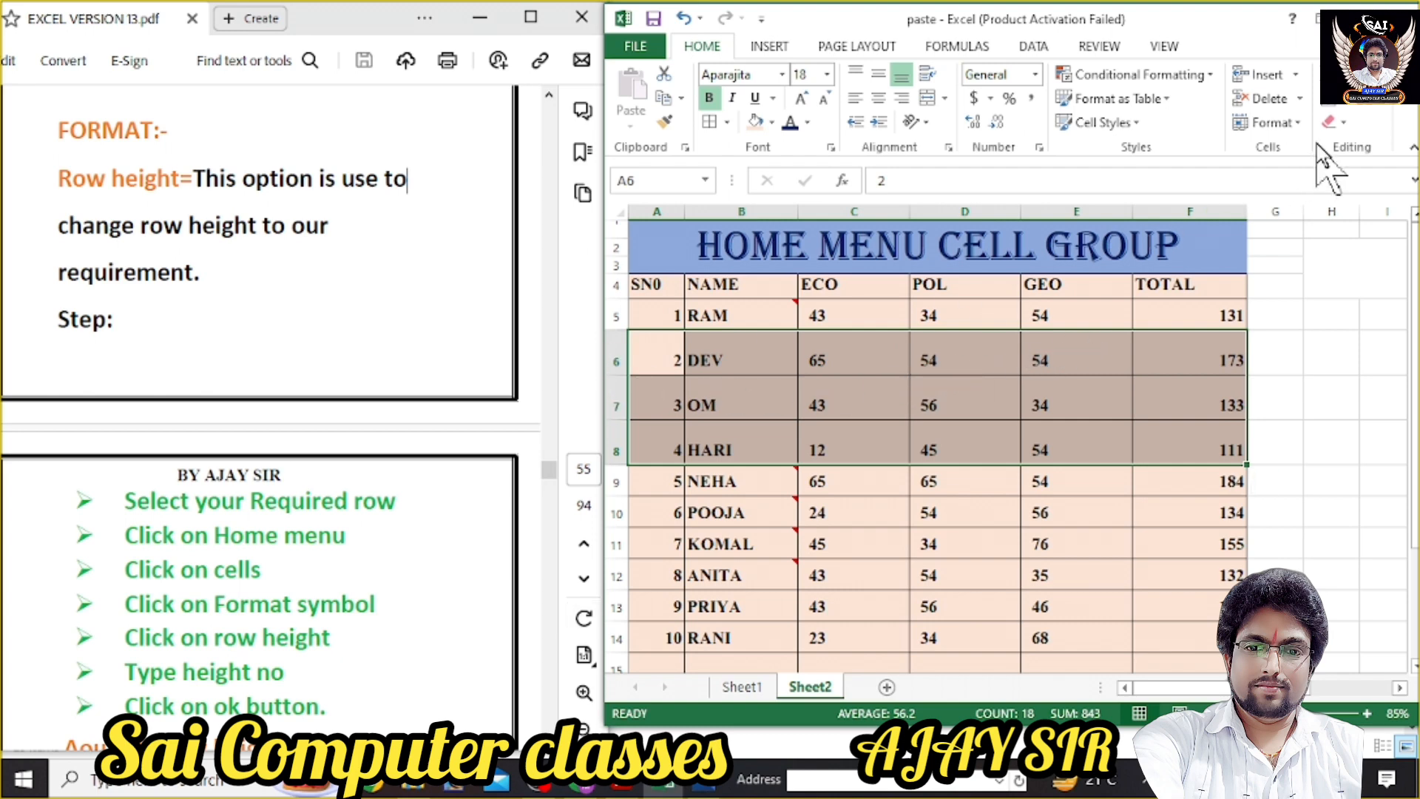
{"action": "left_click", "coordinate": [1299, 123]}
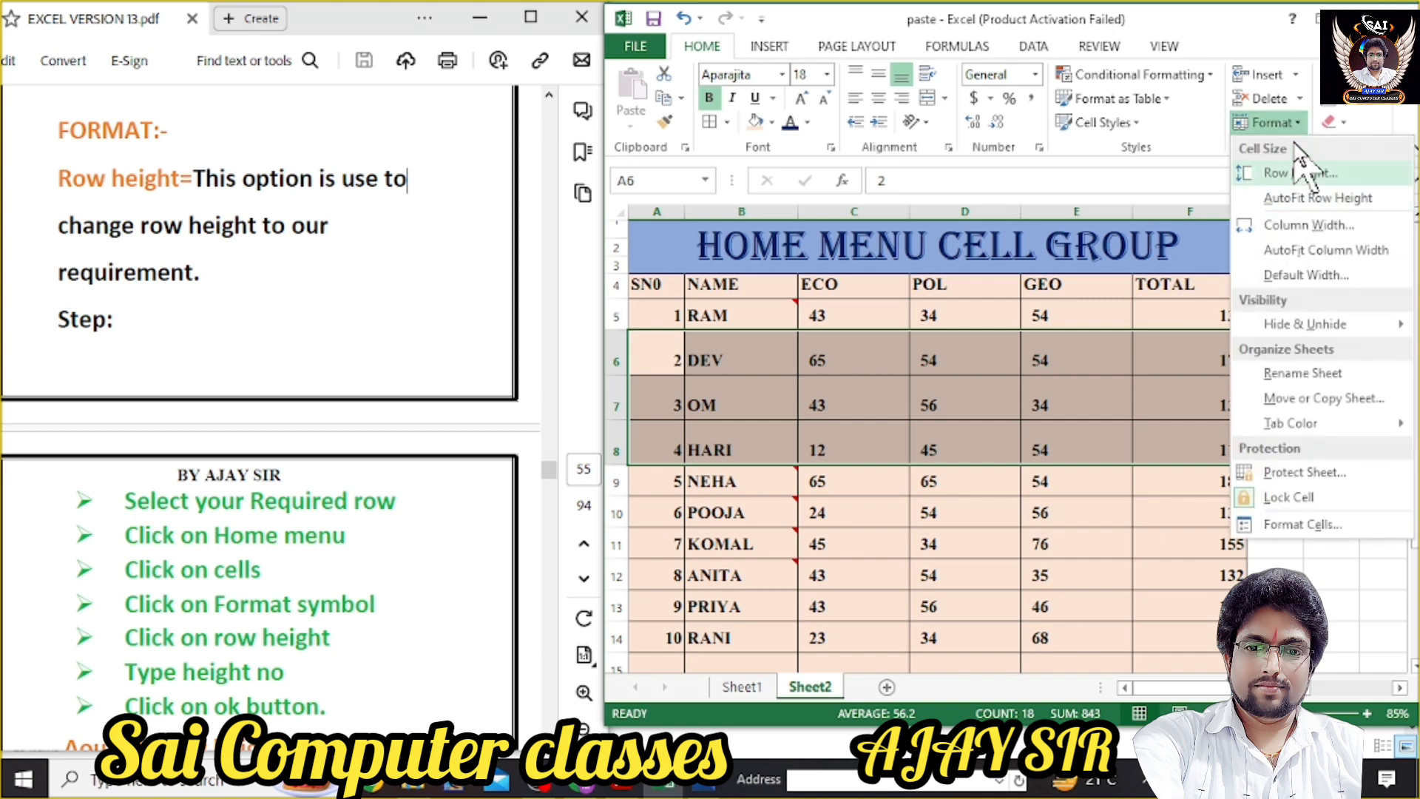
{"action": "left_click", "coordinate": [1308, 133]}
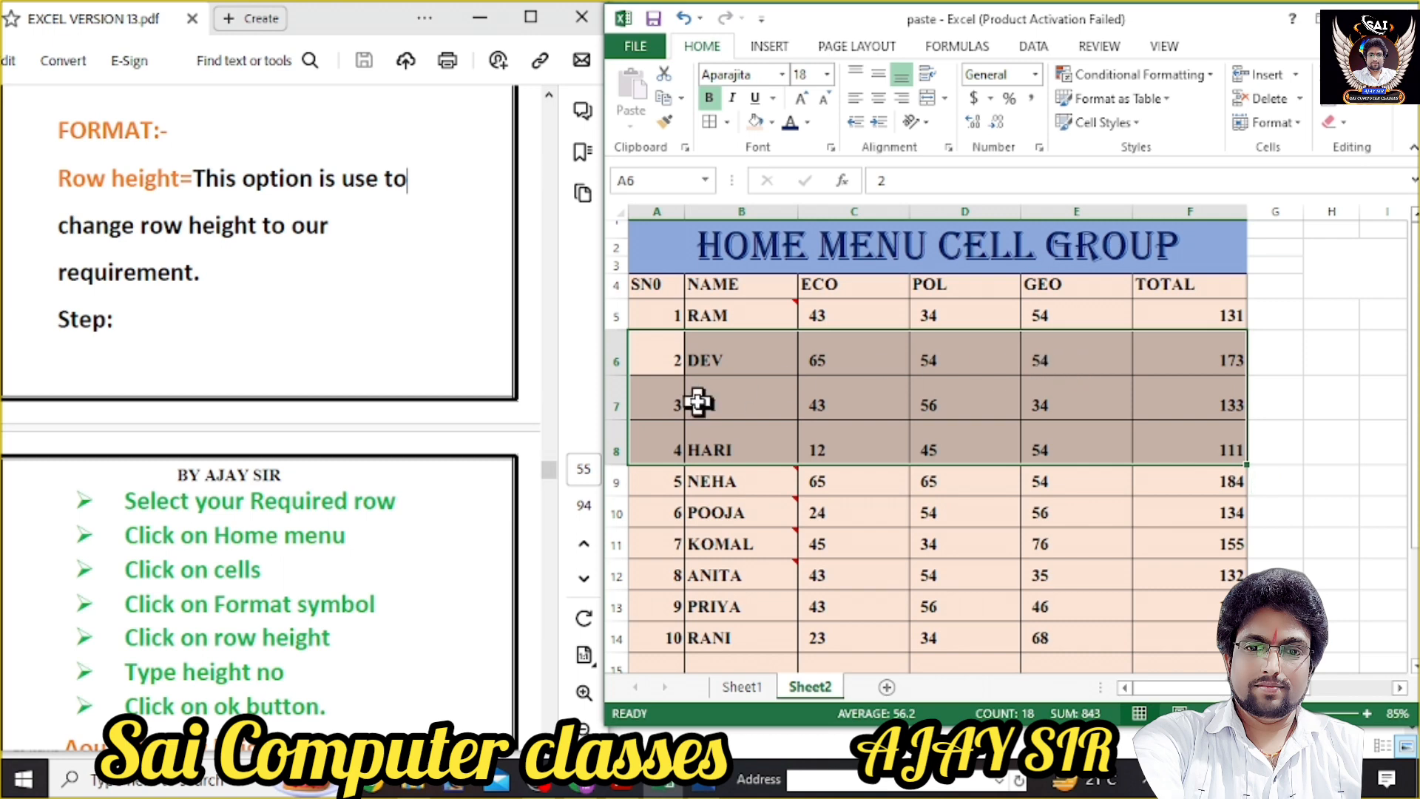
{"action": "scroll", "coordinate": [574, 393], "scroll_direction": "down", "scroll_amount": 4}
{"action": "scroll", "coordinate": [570, 396], "scroll_direction": "up", "scroll_amount": 4}
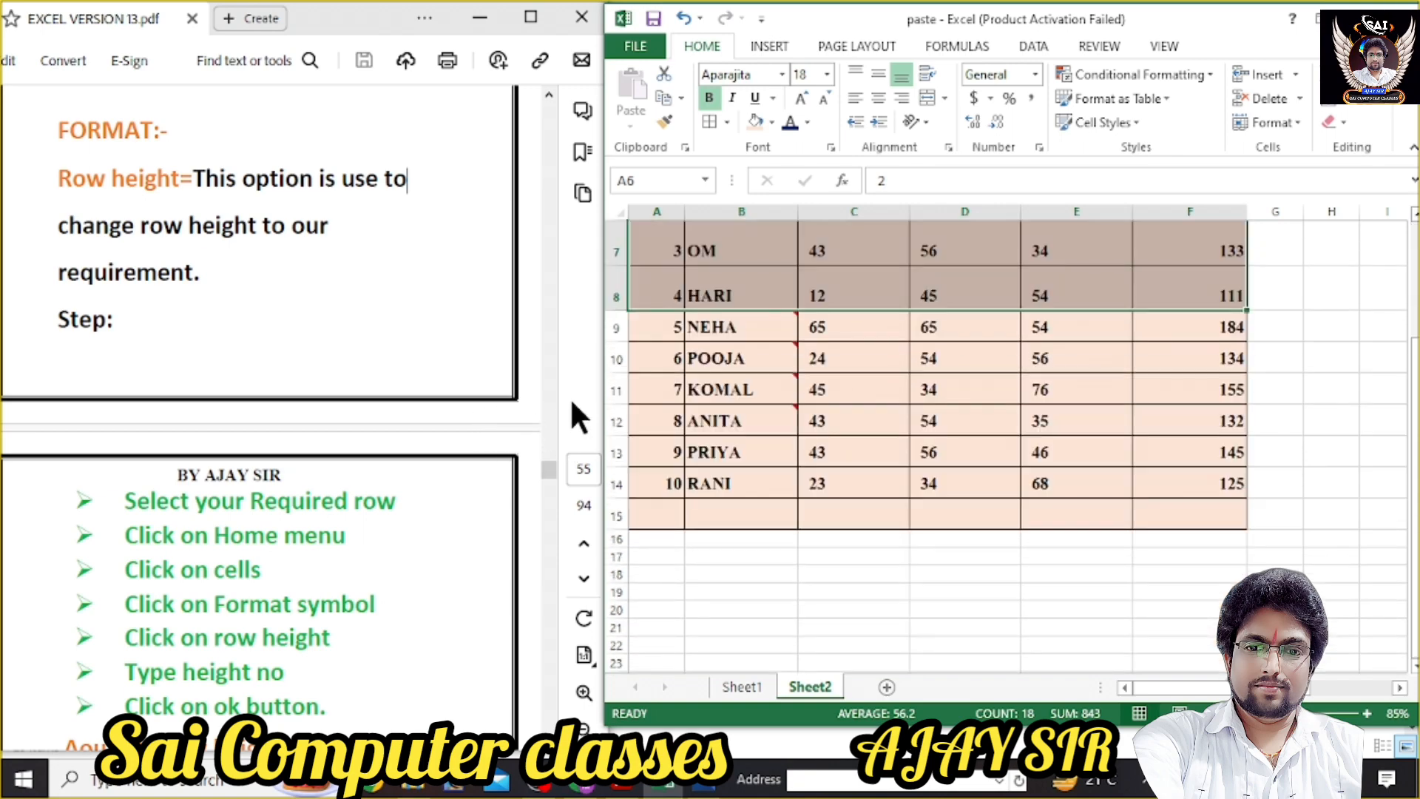
Consult the PDF notes on auto-fitting row height and apply AutoFit Row Height to rows 6 to 8.
{"action": "left_click", "coordinate": [447, 327]}
{"action": "scroll", "coordinate": [444, 340], "scroll_direction": "down", "scroll_amount": 3}
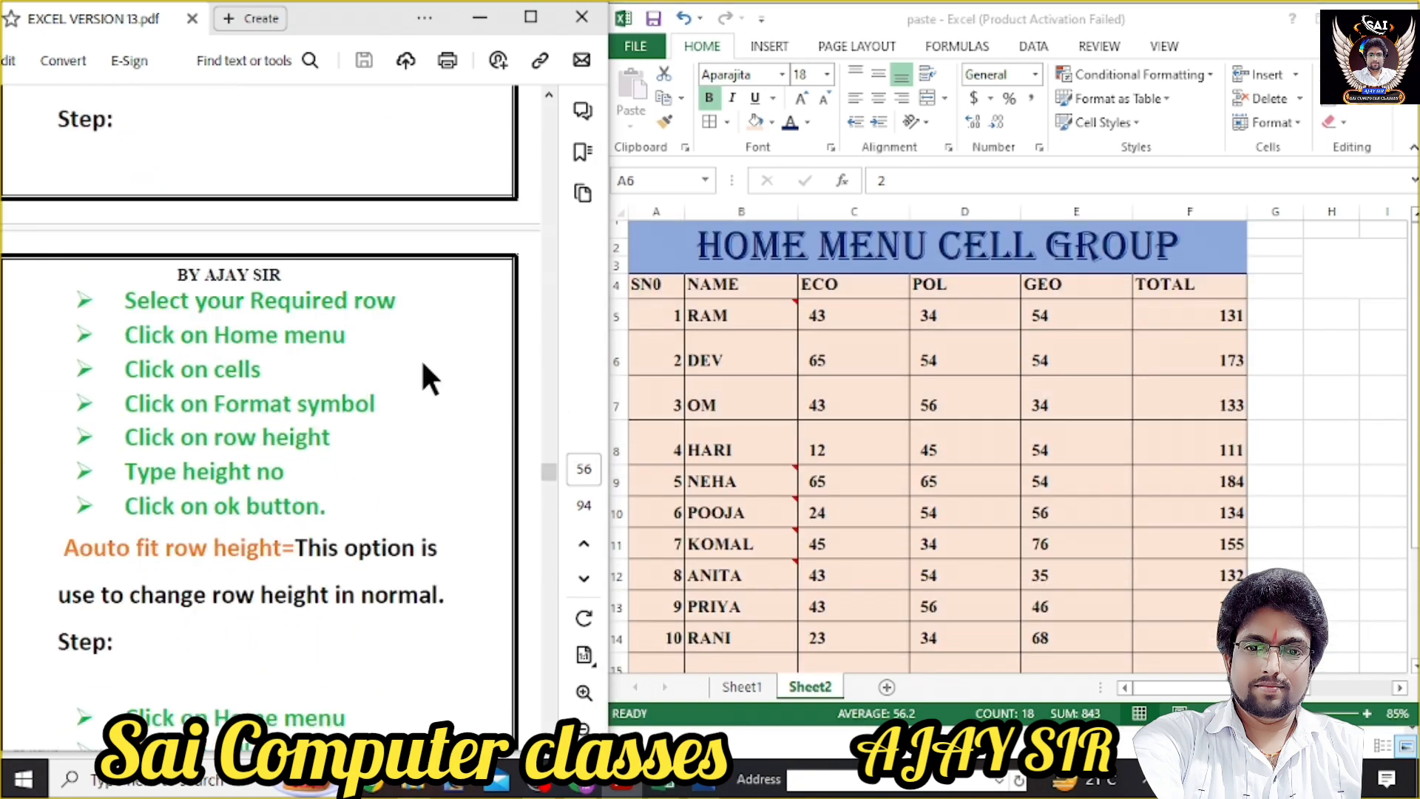
{"action": "scroll", "coordinate": [426, 377], "scroll_direction": "down", "scroll_amount": 2}
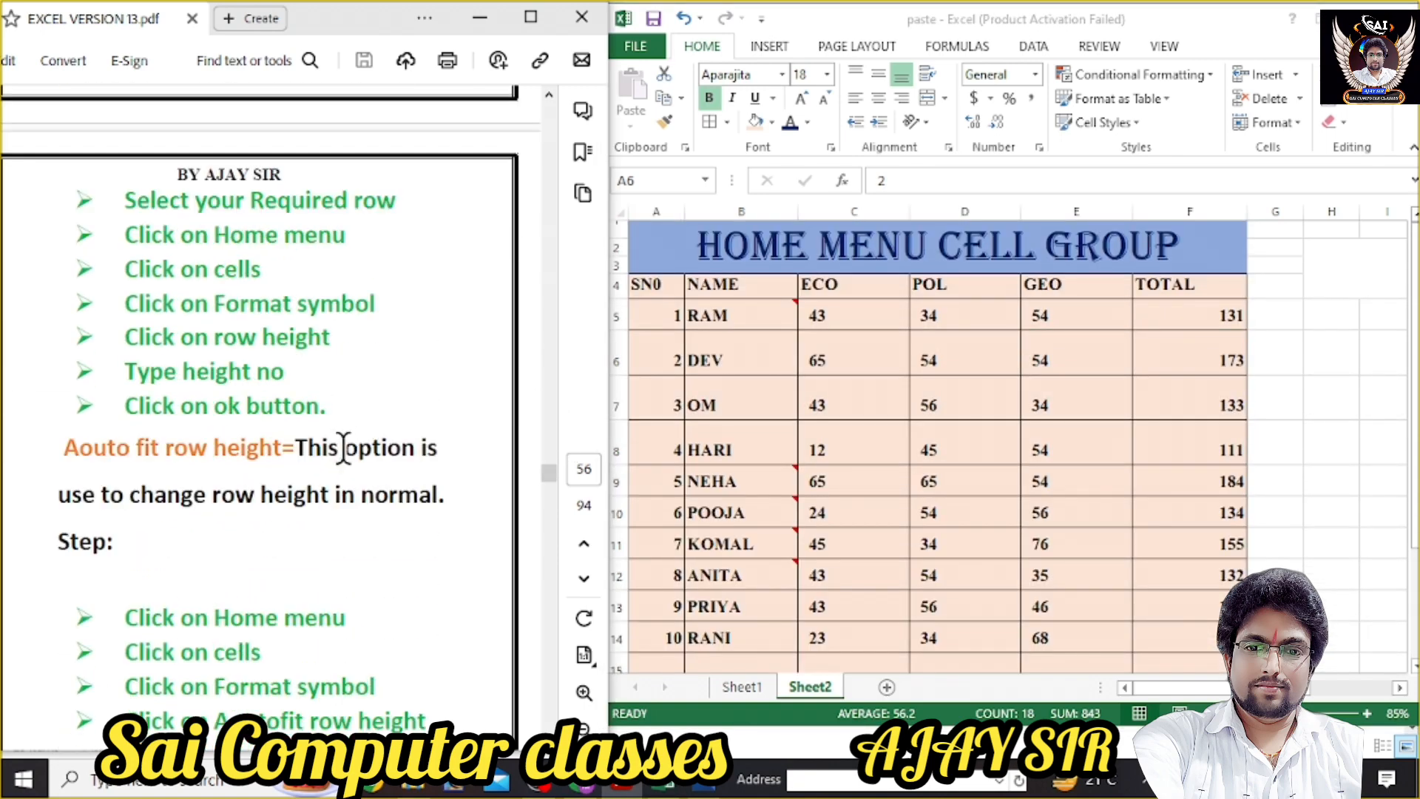
{"action": "scroll", "coordinate": [344, 448], "scroll_direction": "down", "scroll_amount": 2}
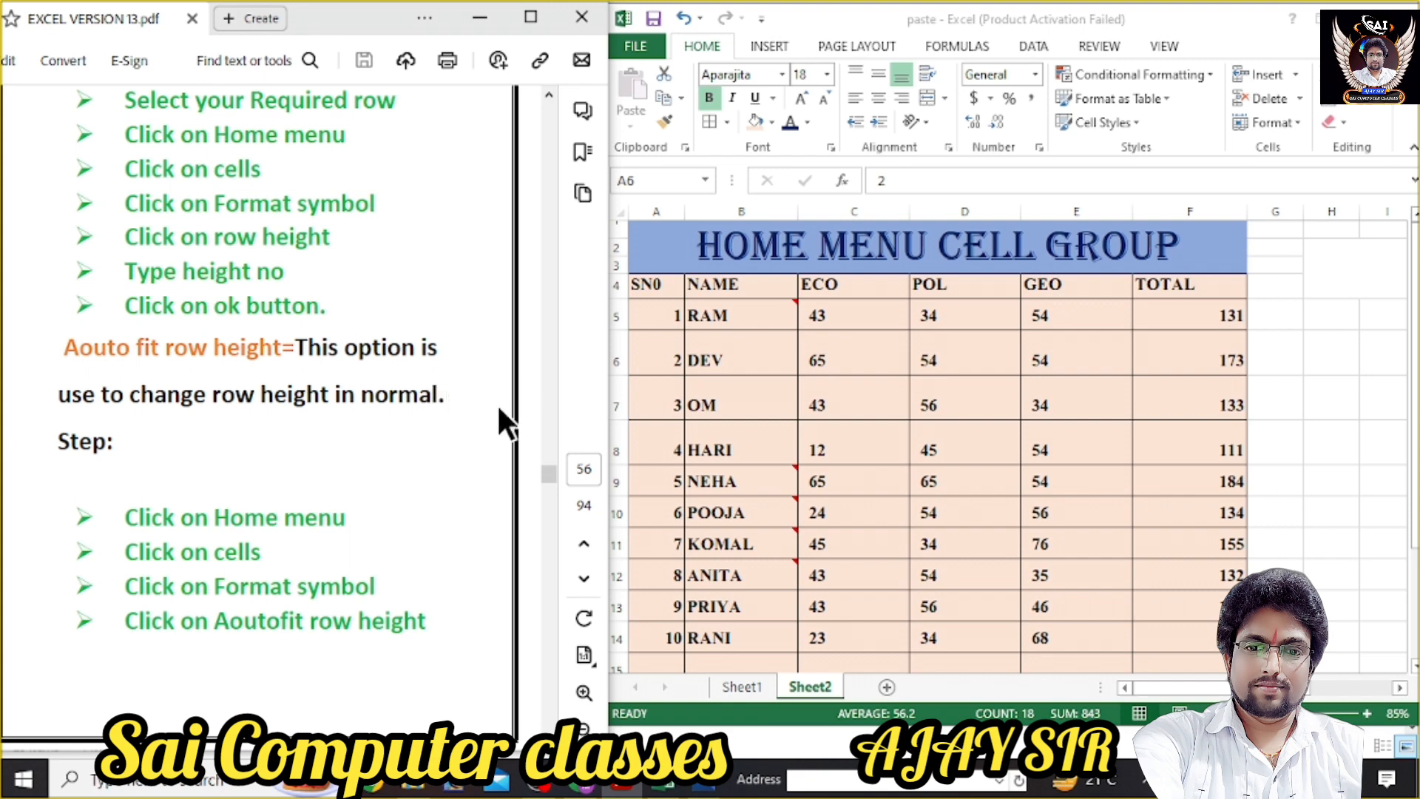
{"action": "left_click", "coordinate": [953, 429]}
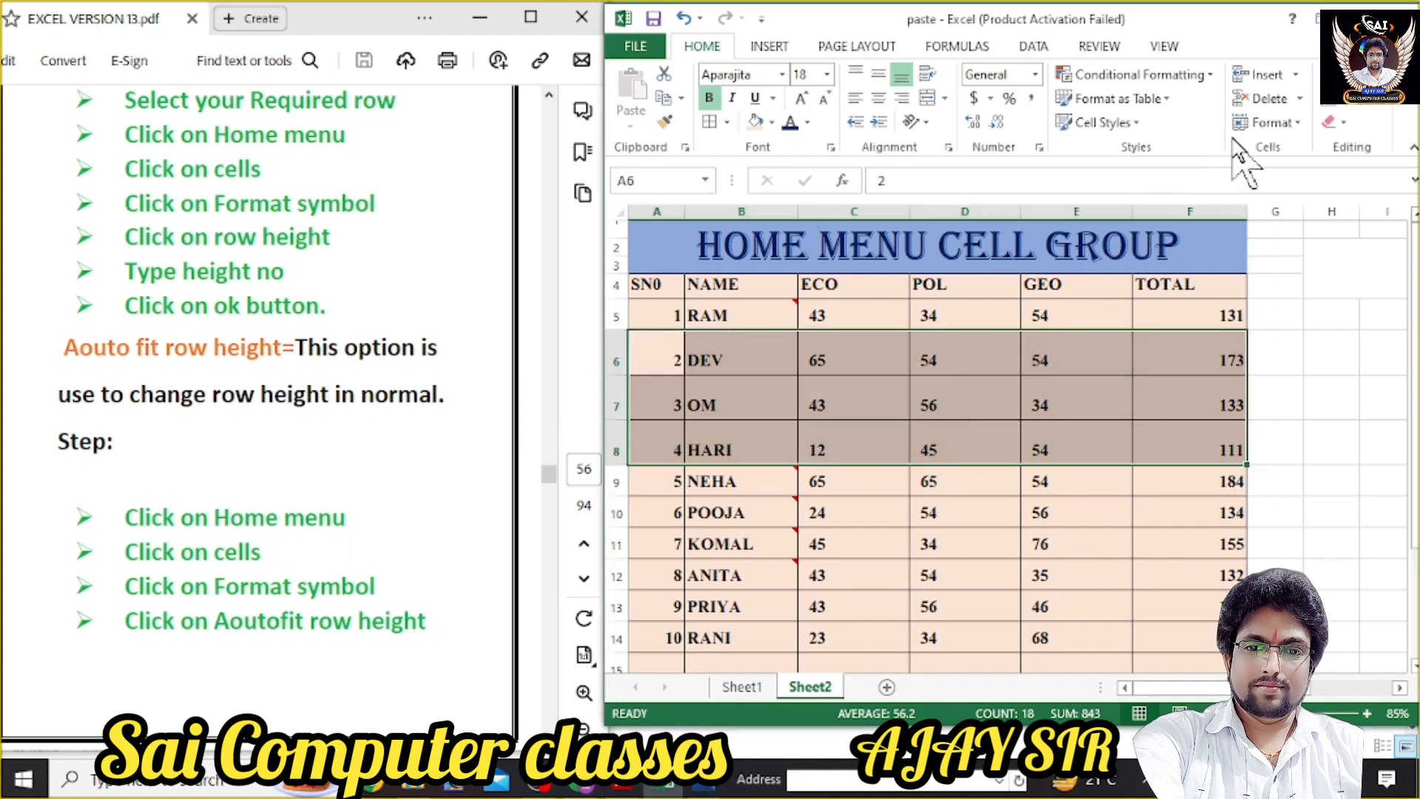
{"action": "left_click", "coordinate": [1296, 123]}
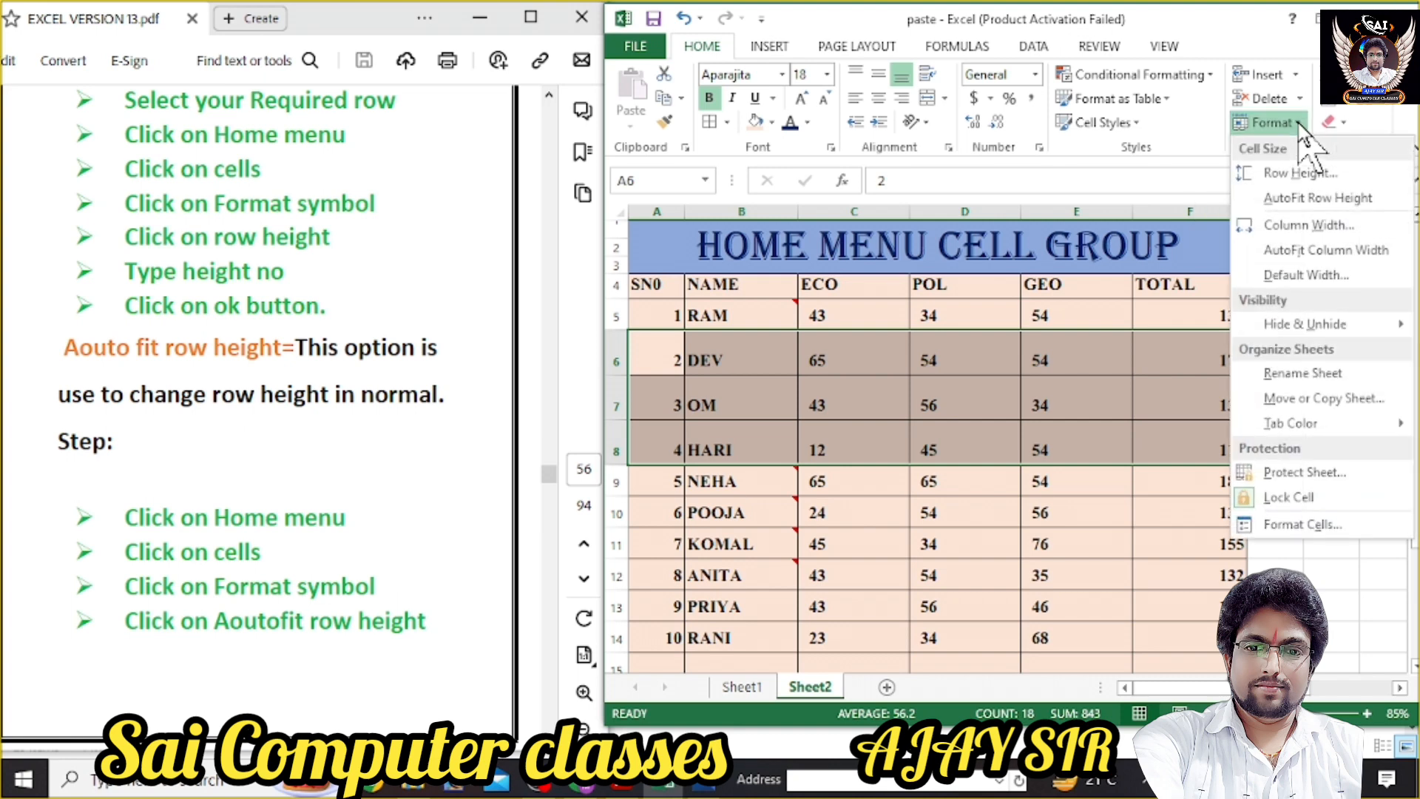
{"action": "left_click", "coordinate": [1309, 199]}
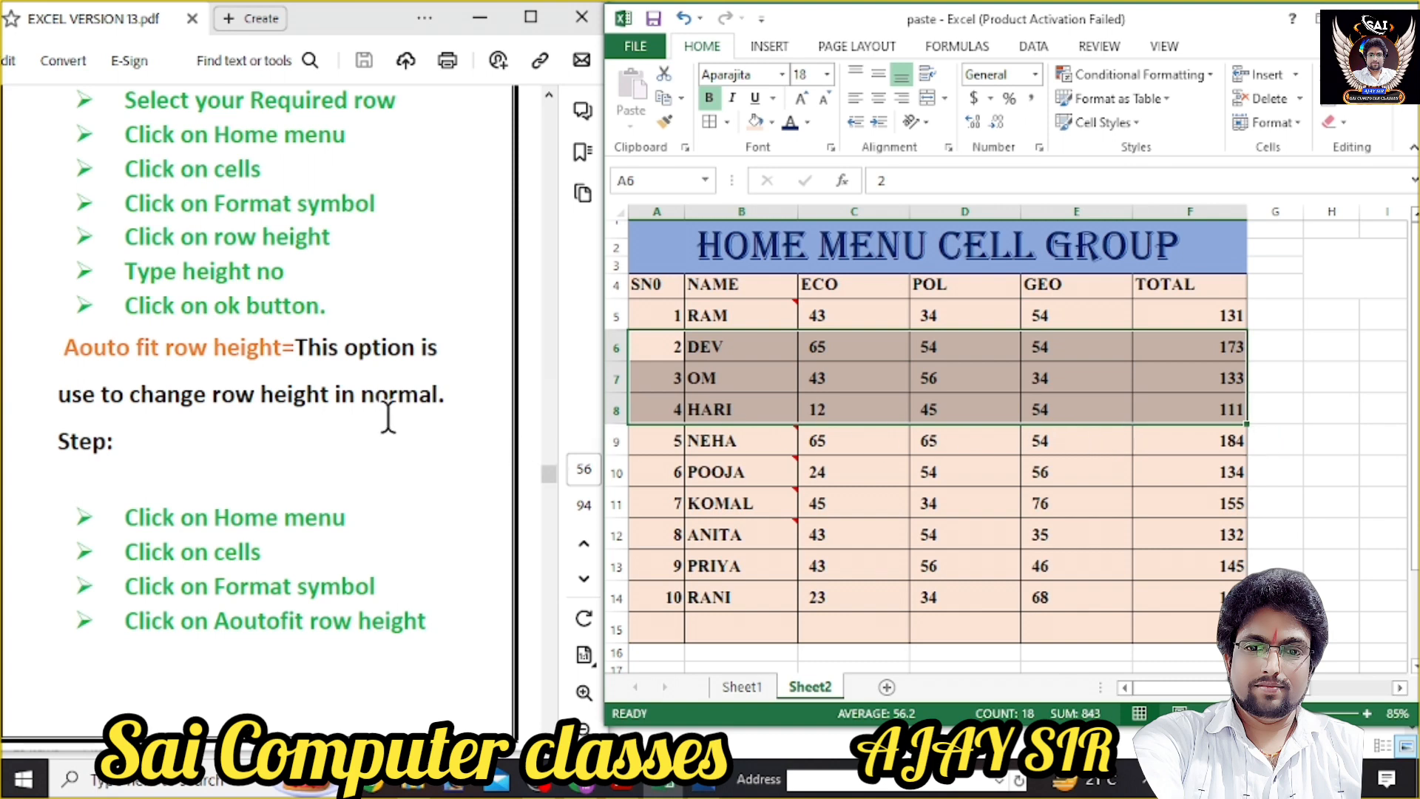
{"action": "left_click_drag", "start_coordinate": [365, 406], "coordinate": [497, 409]}
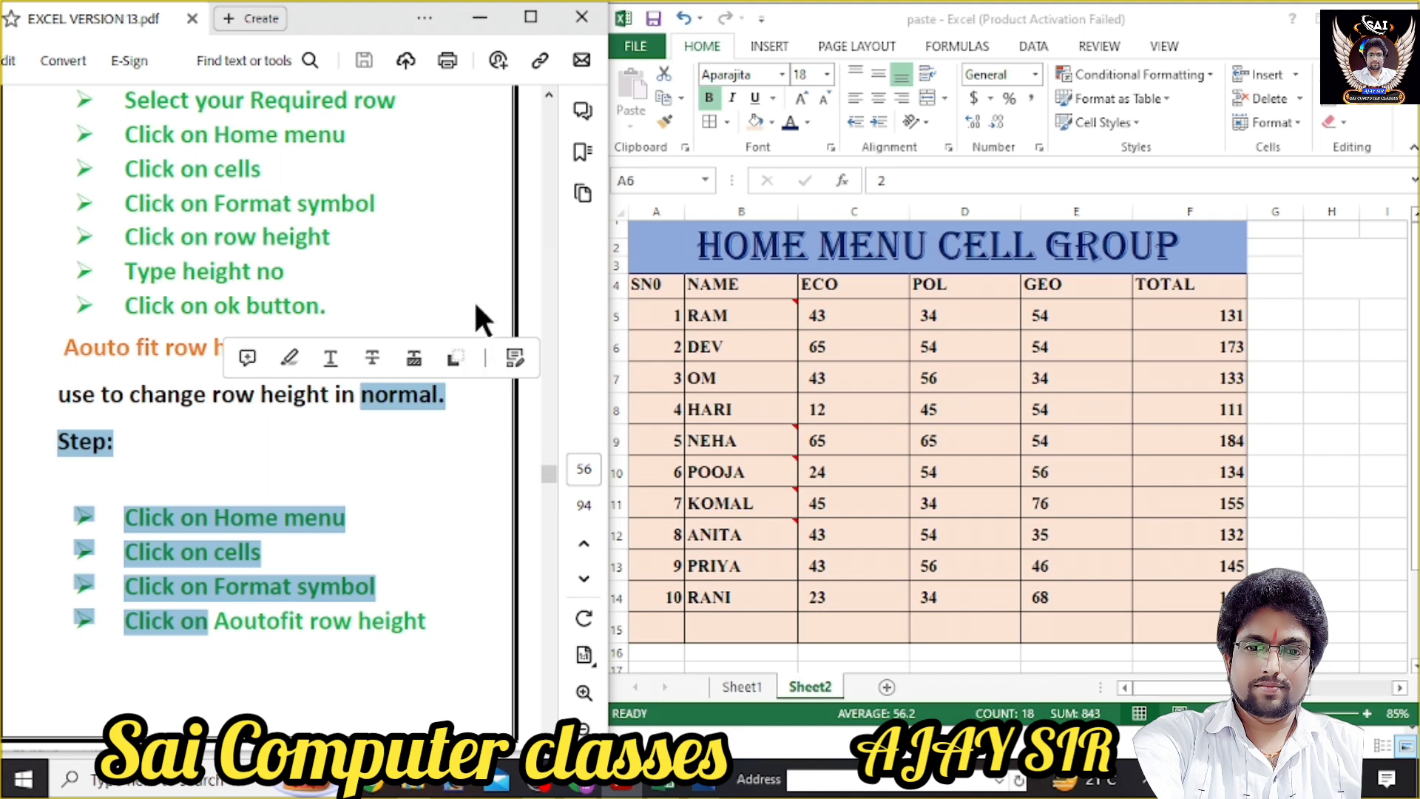
{"action": "left_click", "coordinate": [467, 271]}
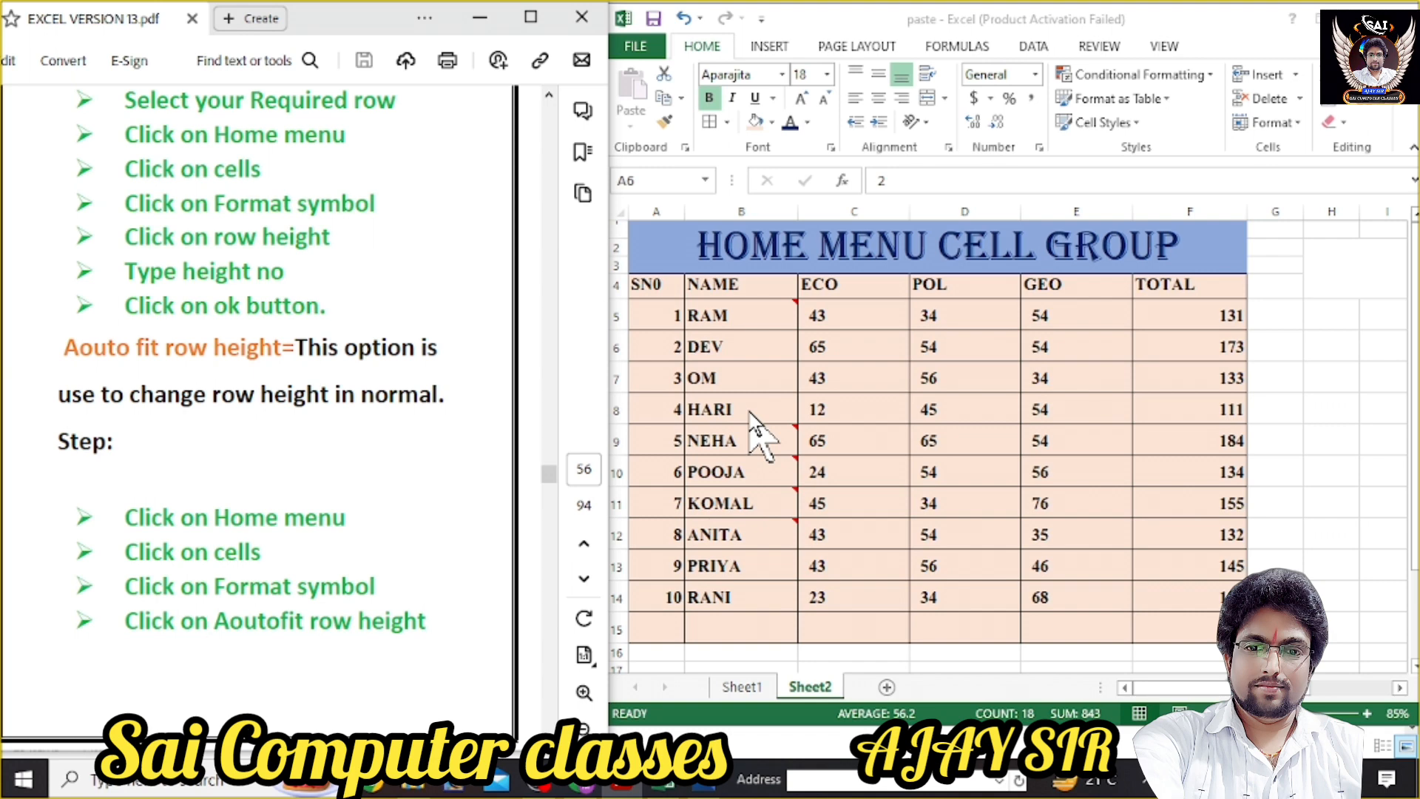
{"action": "left_click", "coordinate": [644, 288]}
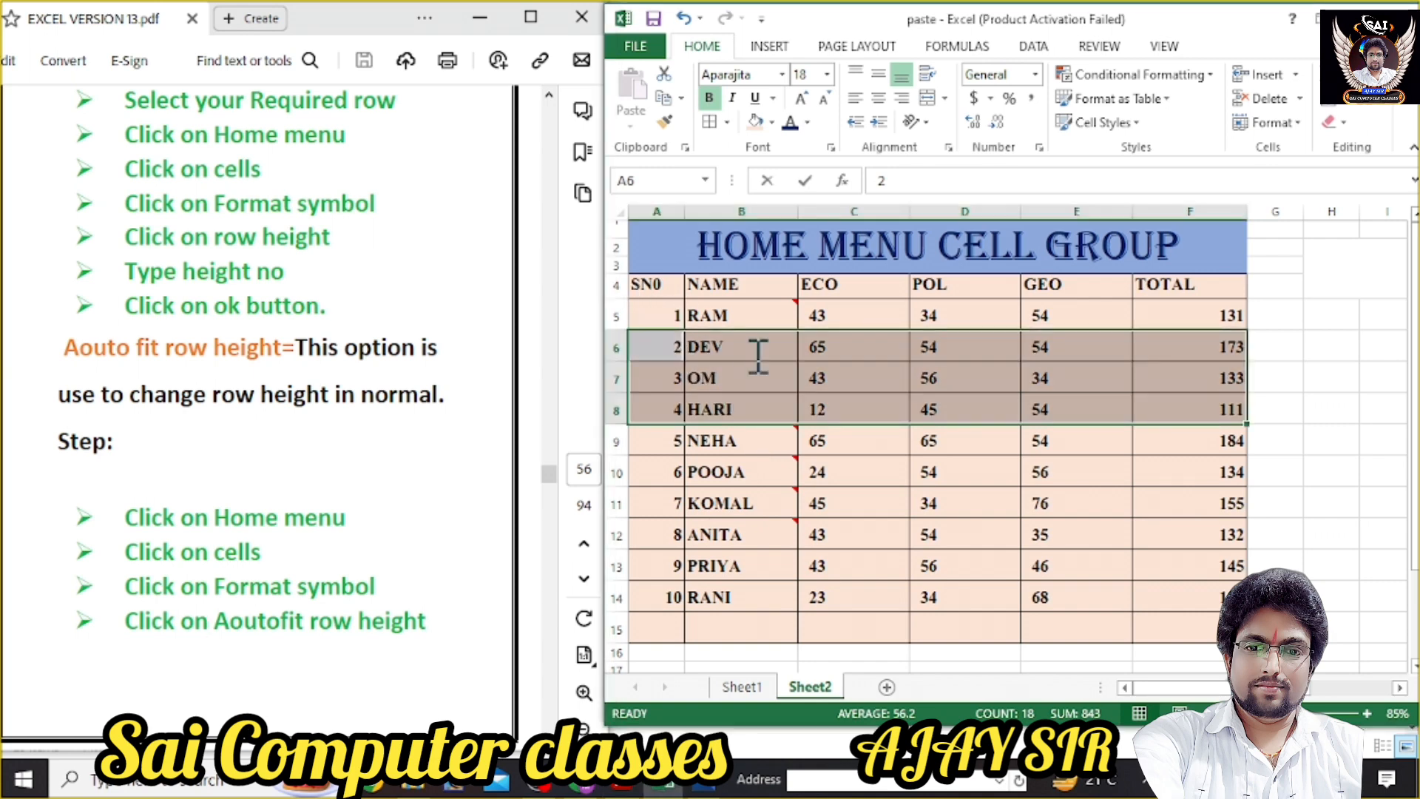
{"action": "left_click_drag", "start_coordinate": [758, 357], "coordinate": [762, 360]}
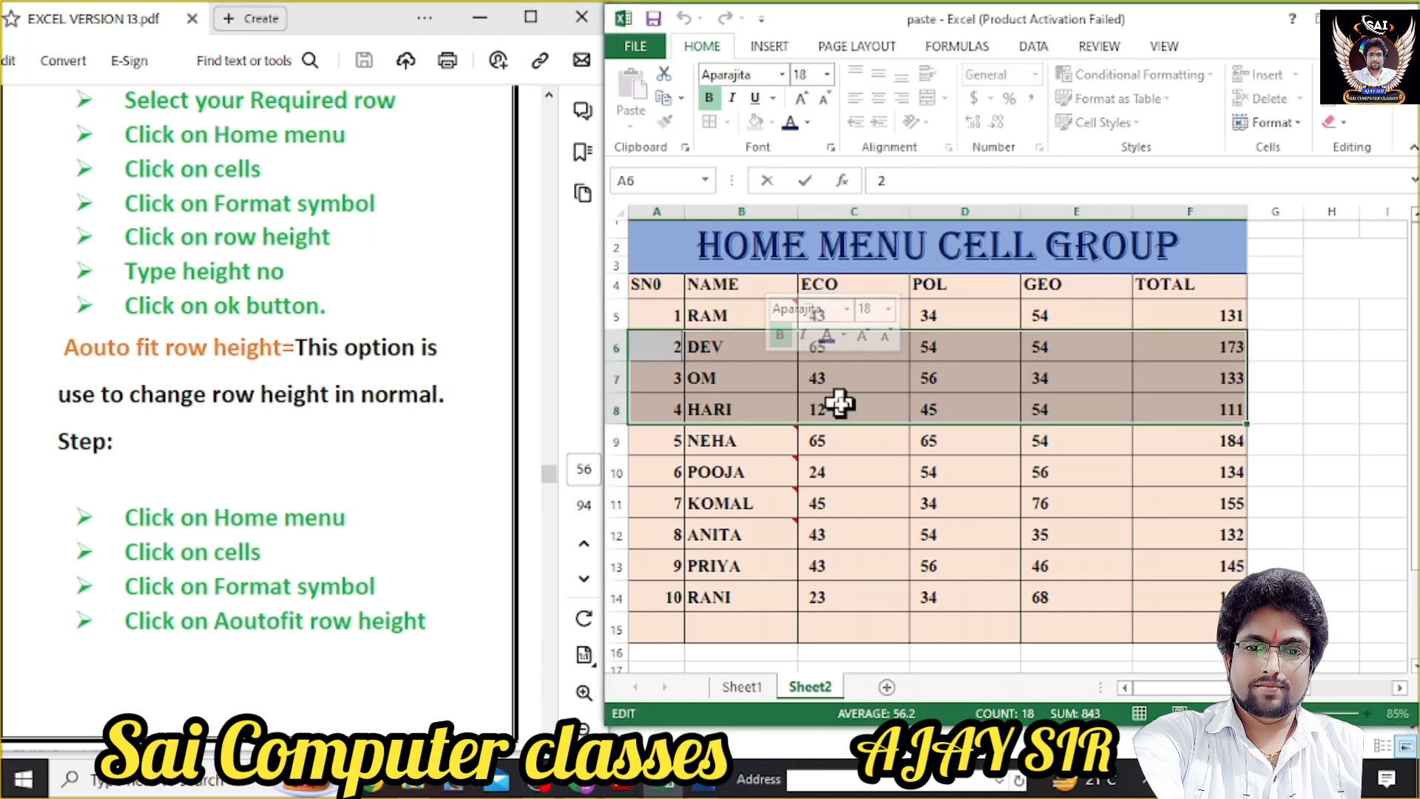
Set the height of rows 6 to 9 in the marks table to 45 and reset it with AutoFit Row Height.
{"action": "left_click", "coordinate": [1294, 122]}
{"action": "left_click", "coordinate": [984, 407]}
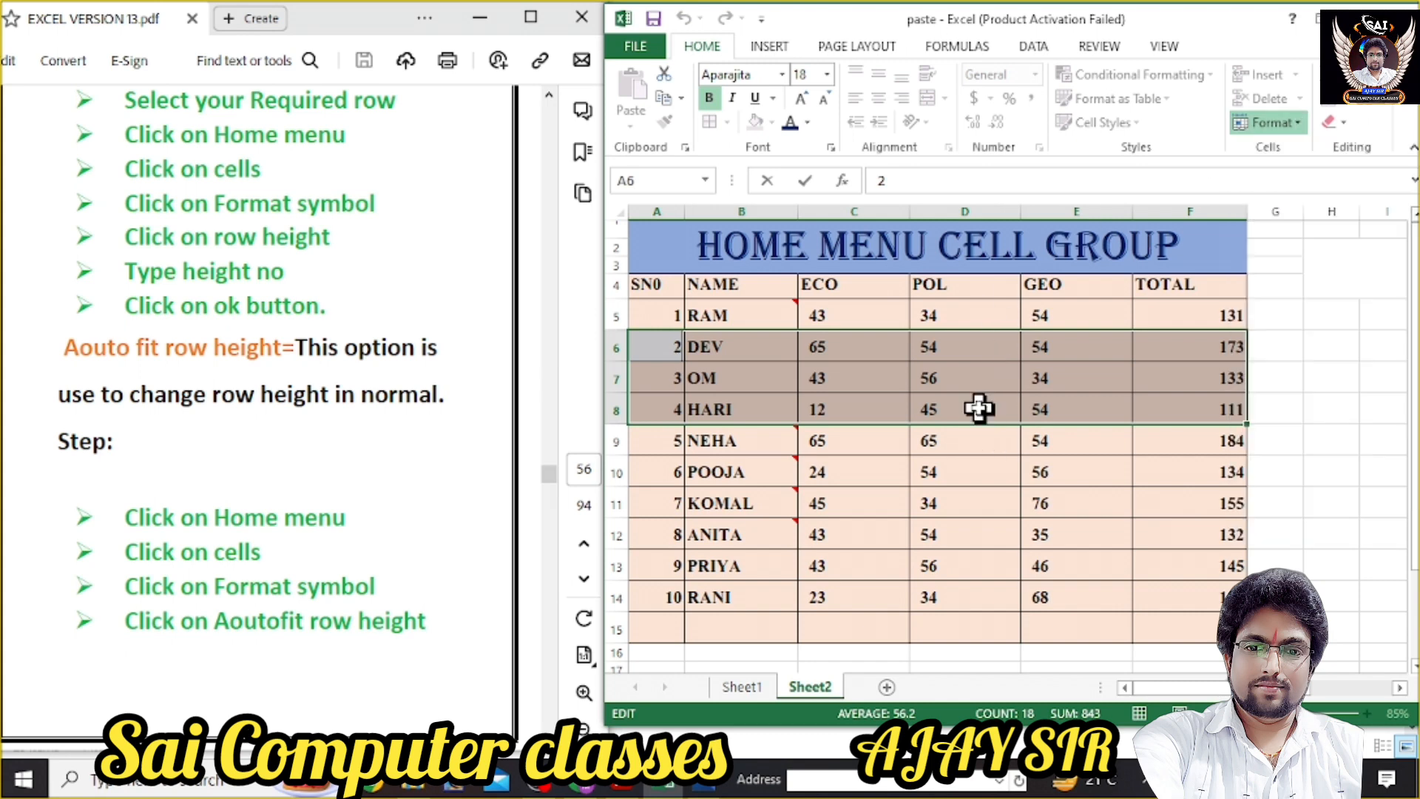
{"action": "left_click", "coordinate": [893, 464]}
{"action": "left_click_drag", "start_coordinate": [634, 339], "coordinate": [1201, 451]}
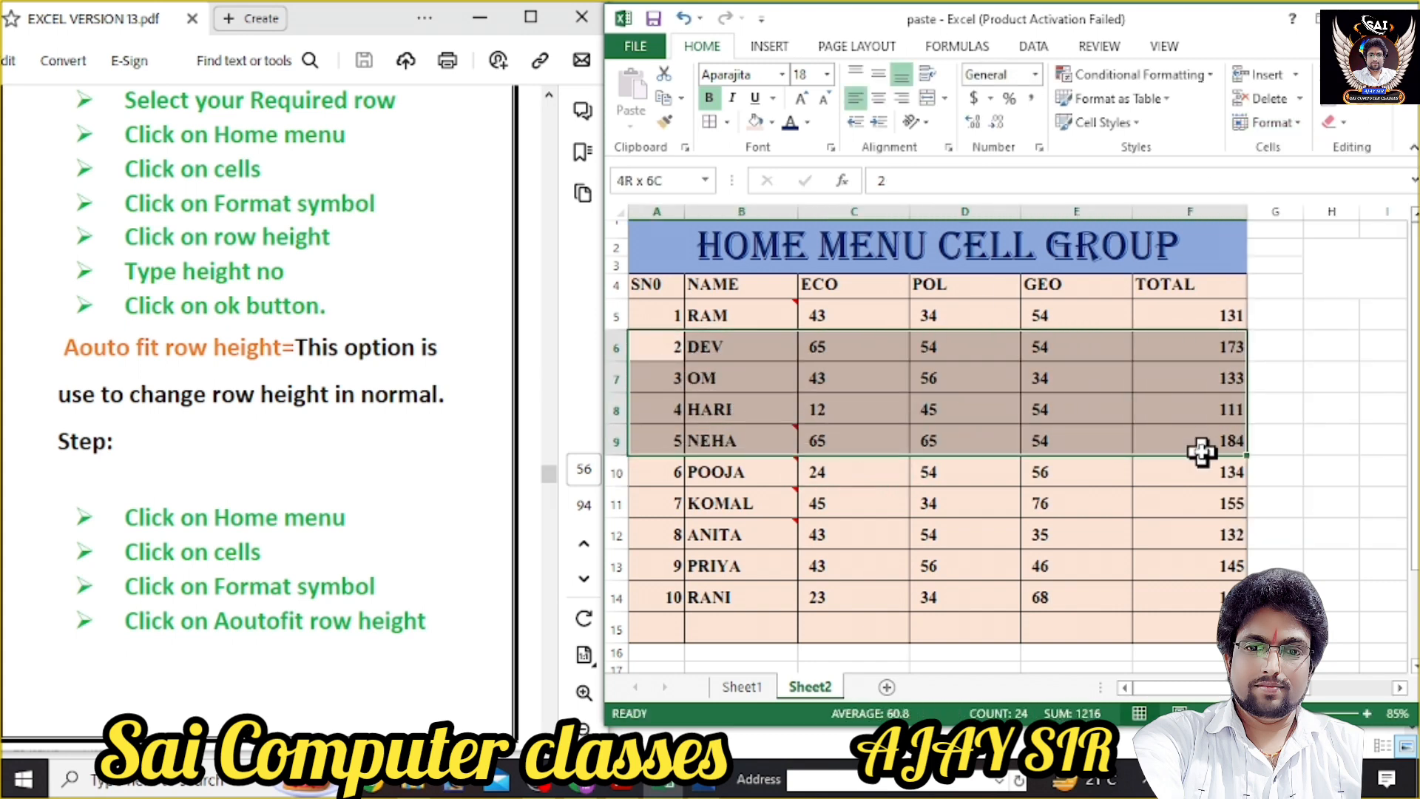
{"action": "left_click", "coordinate": [1296, 123]}
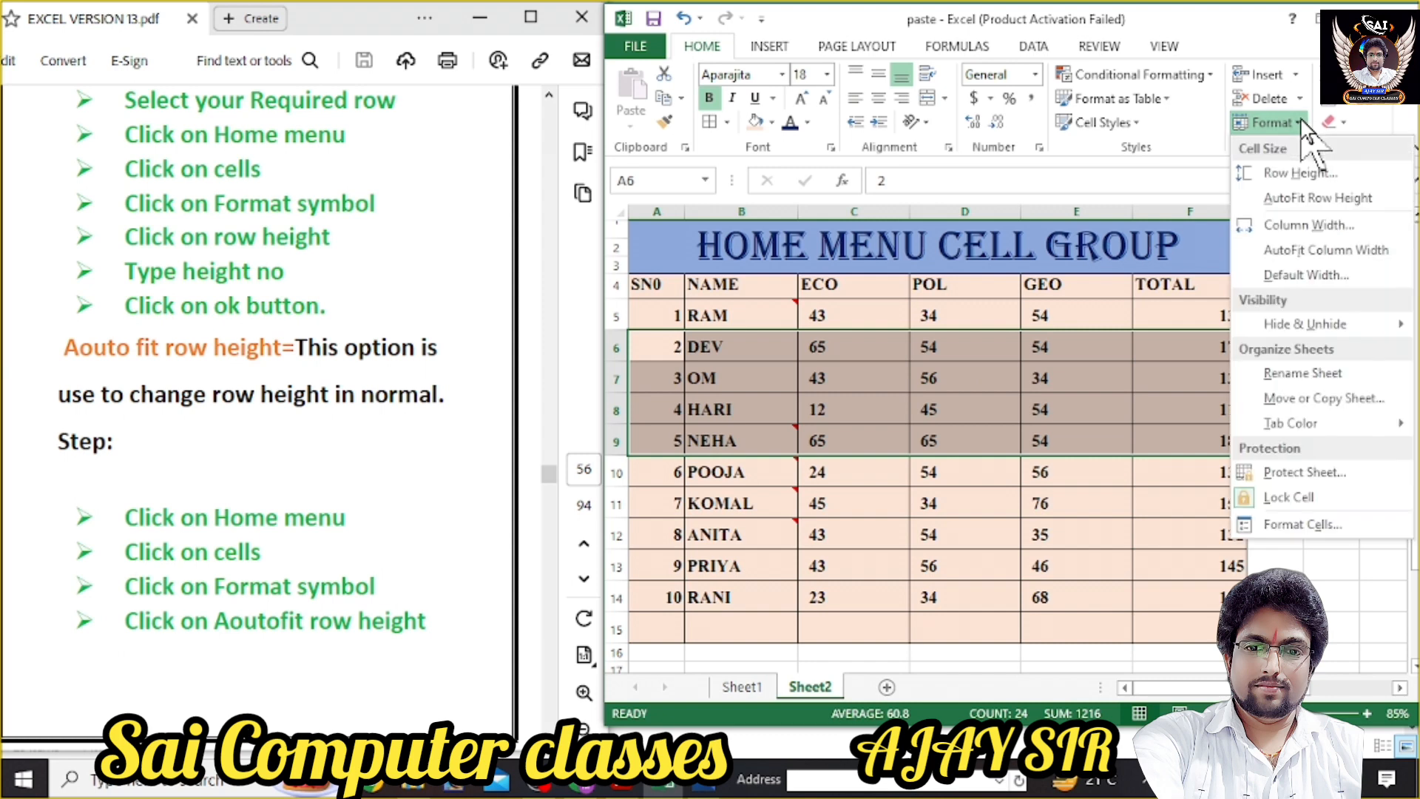
{"action": "left_click", "coordinate": [1291, 173]}
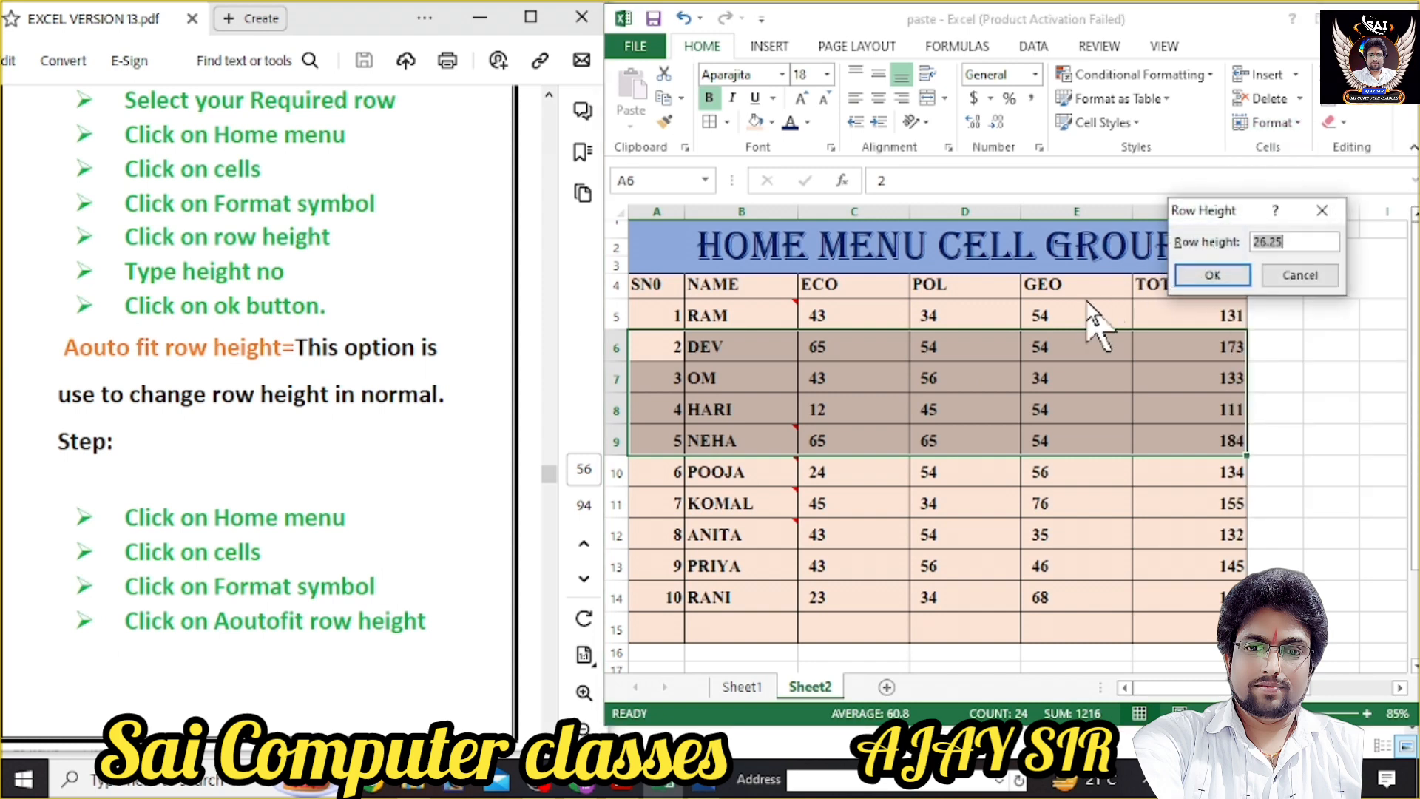
{"action": "type", "text": "45"}
{"action": "left_click", "coordinate": [1184, 275]}
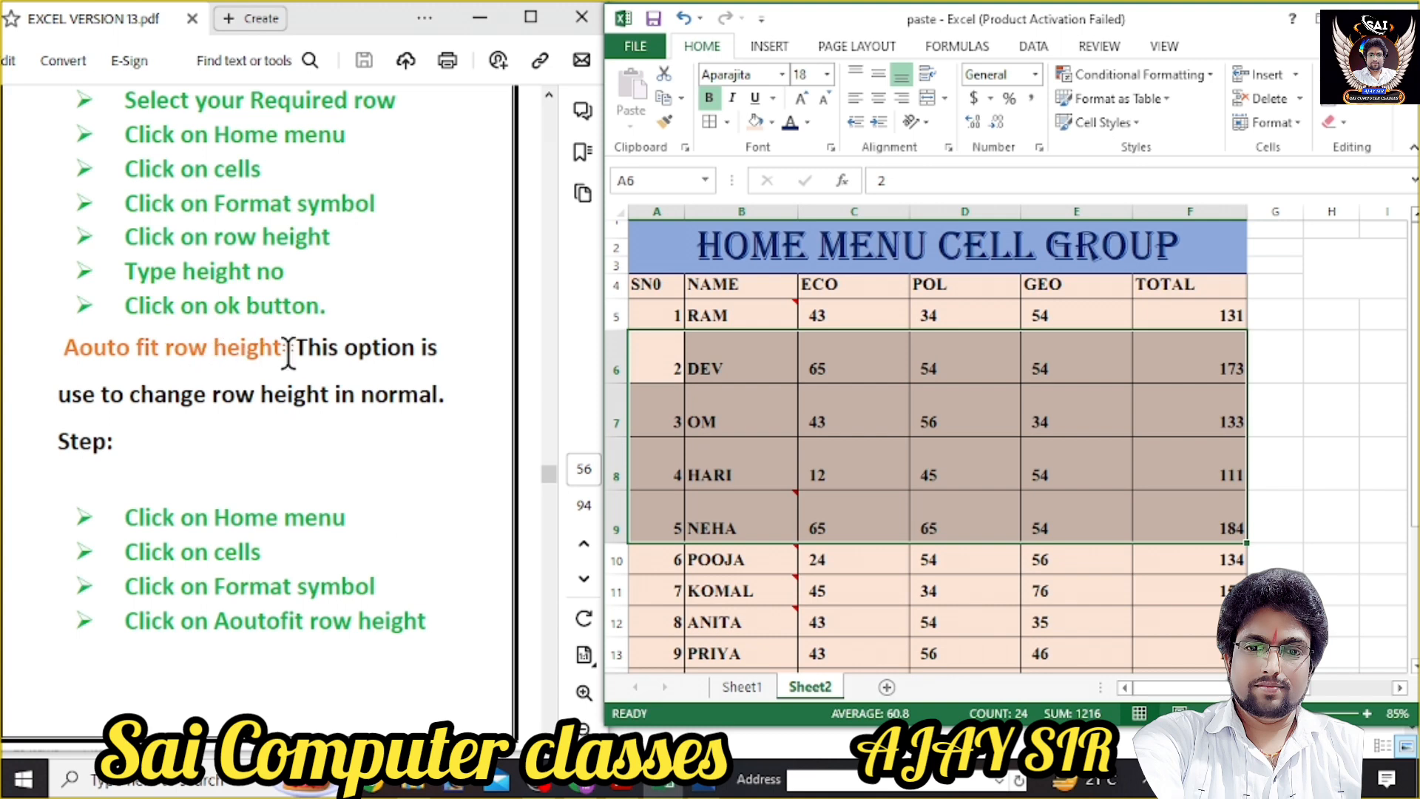
{"action": "left_click", "coordinate": [1293, 125]}
{"action": "left_click", "coordinate": [1320, 198]}
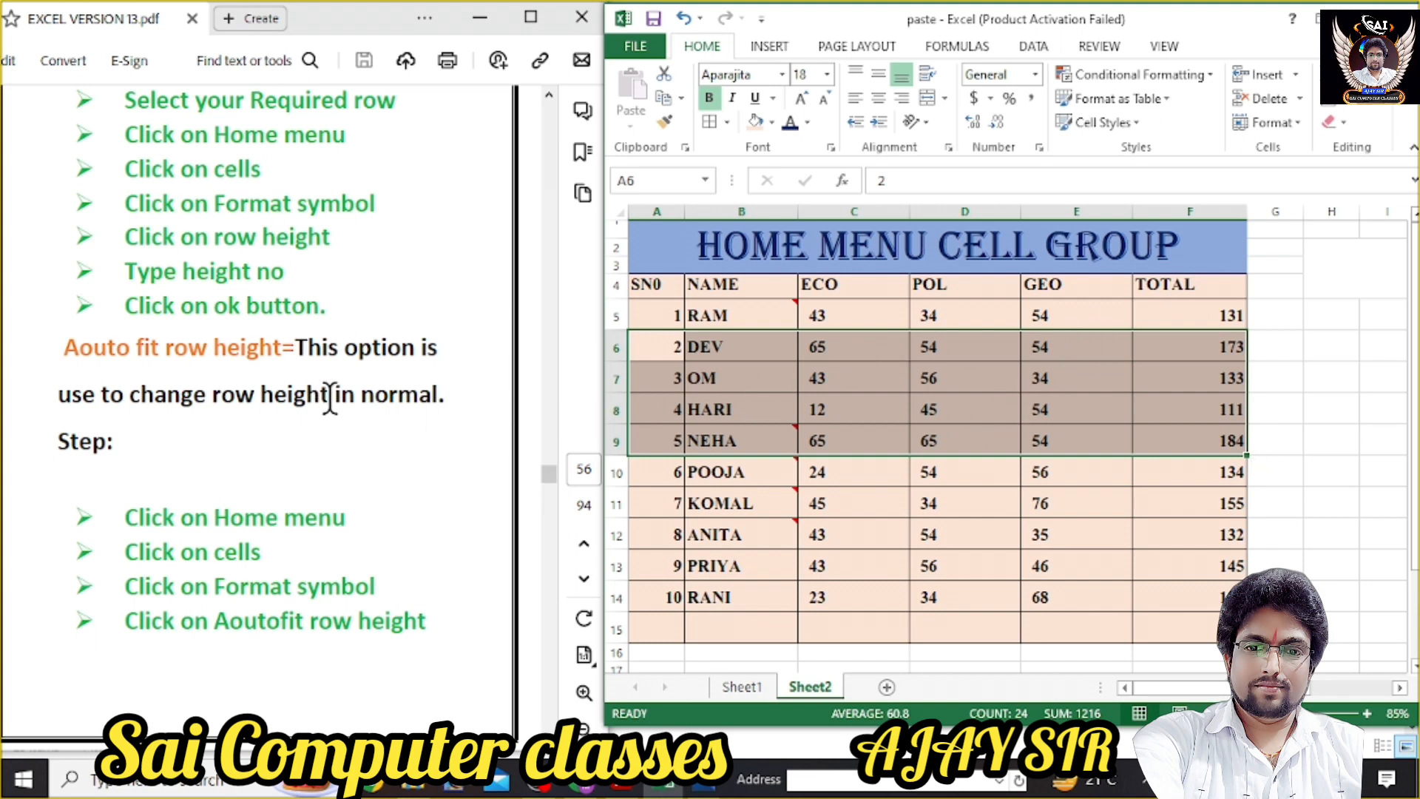
Read the Column width definition and steps in the PDF notes and compare them with the cell Format options.
{"action": "left_click", "coordinate": [463, 315]}
{"action": "scroll", "coordinate": [463, 317], "scroll_direction": "down", "scroll_amount": 3}
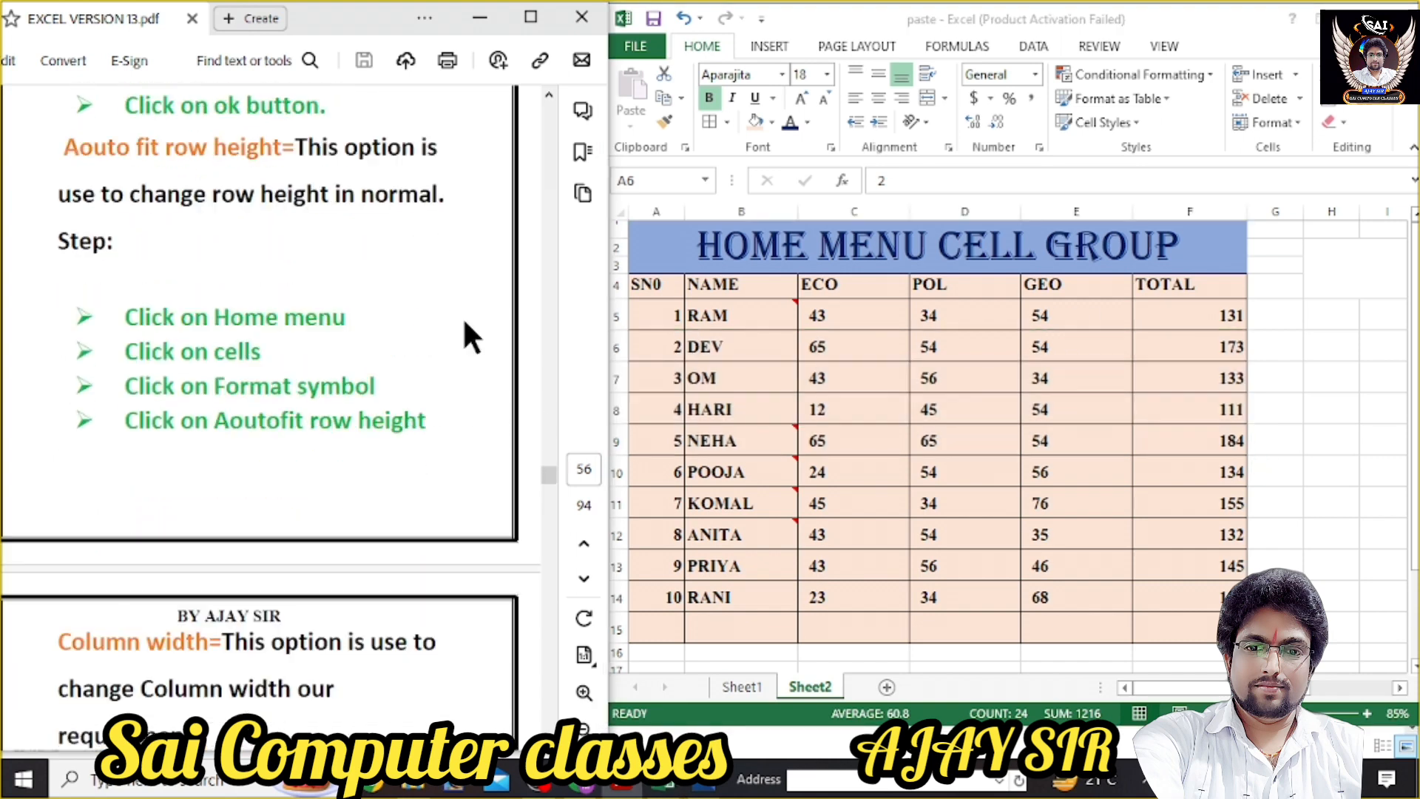
{"action": "scroll", "coordinate": [463, 316], "scroll_direction": "down", "scroll_amount": 5}
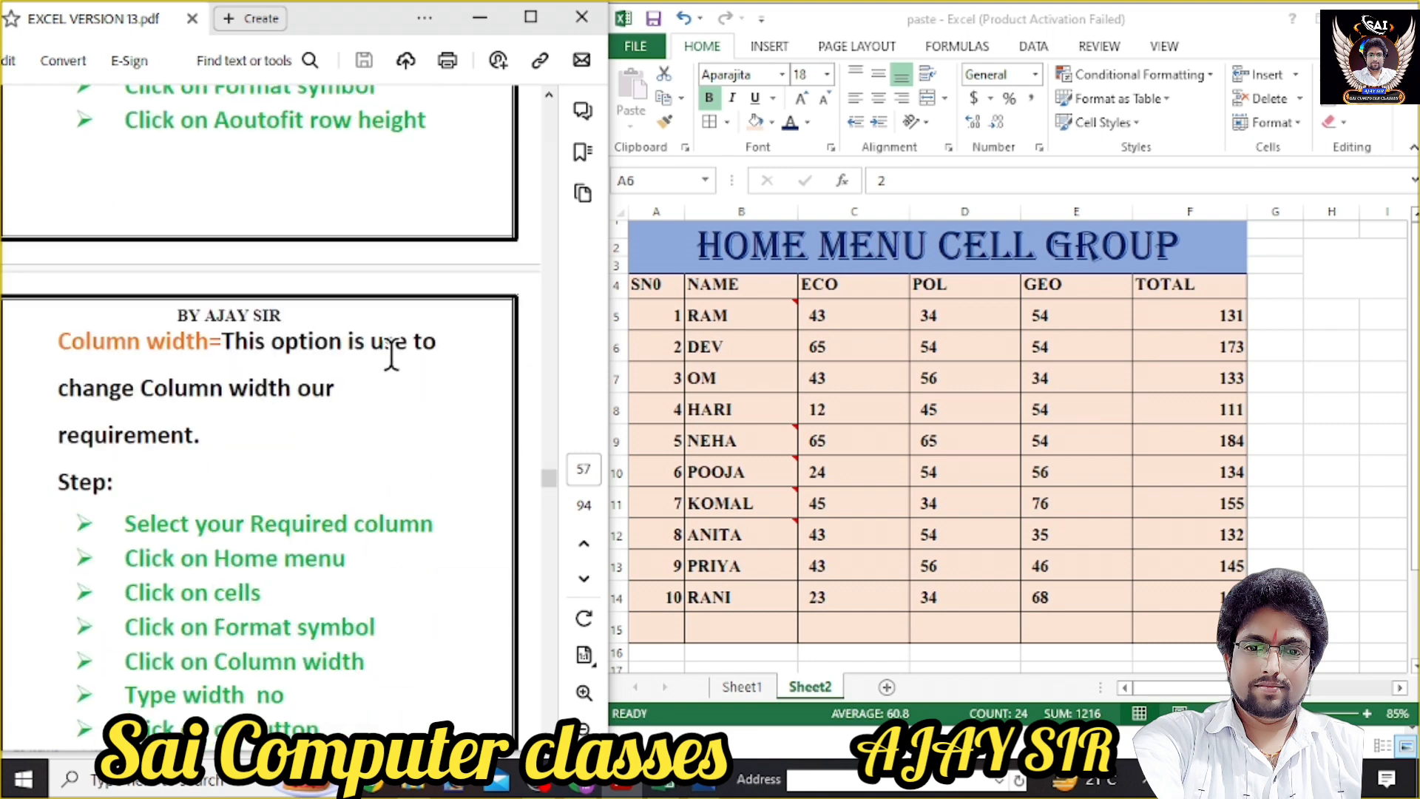
{"action": "left_click", "coordinate": [1299, 124]}
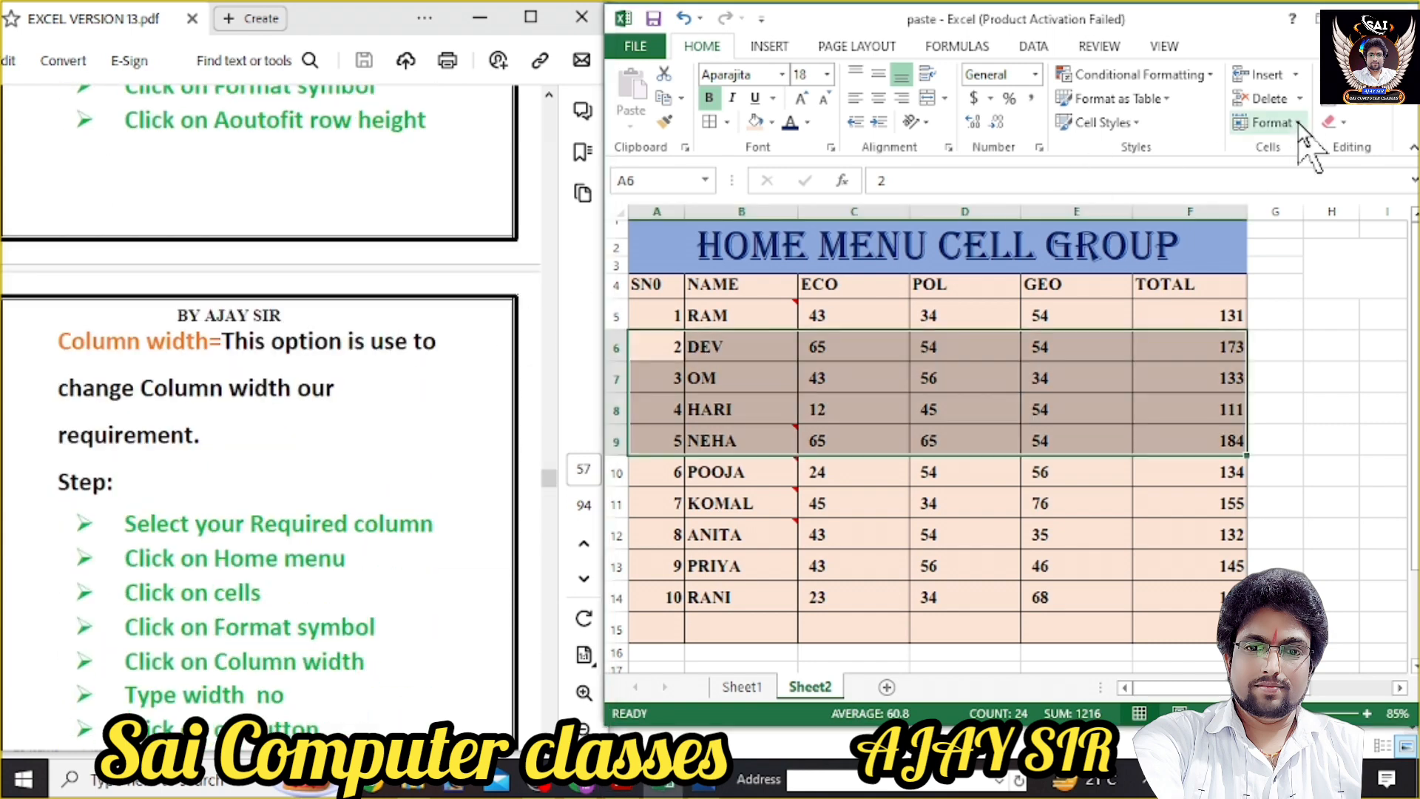
{"action": "left_click", "coordinate": [1299, 126]}
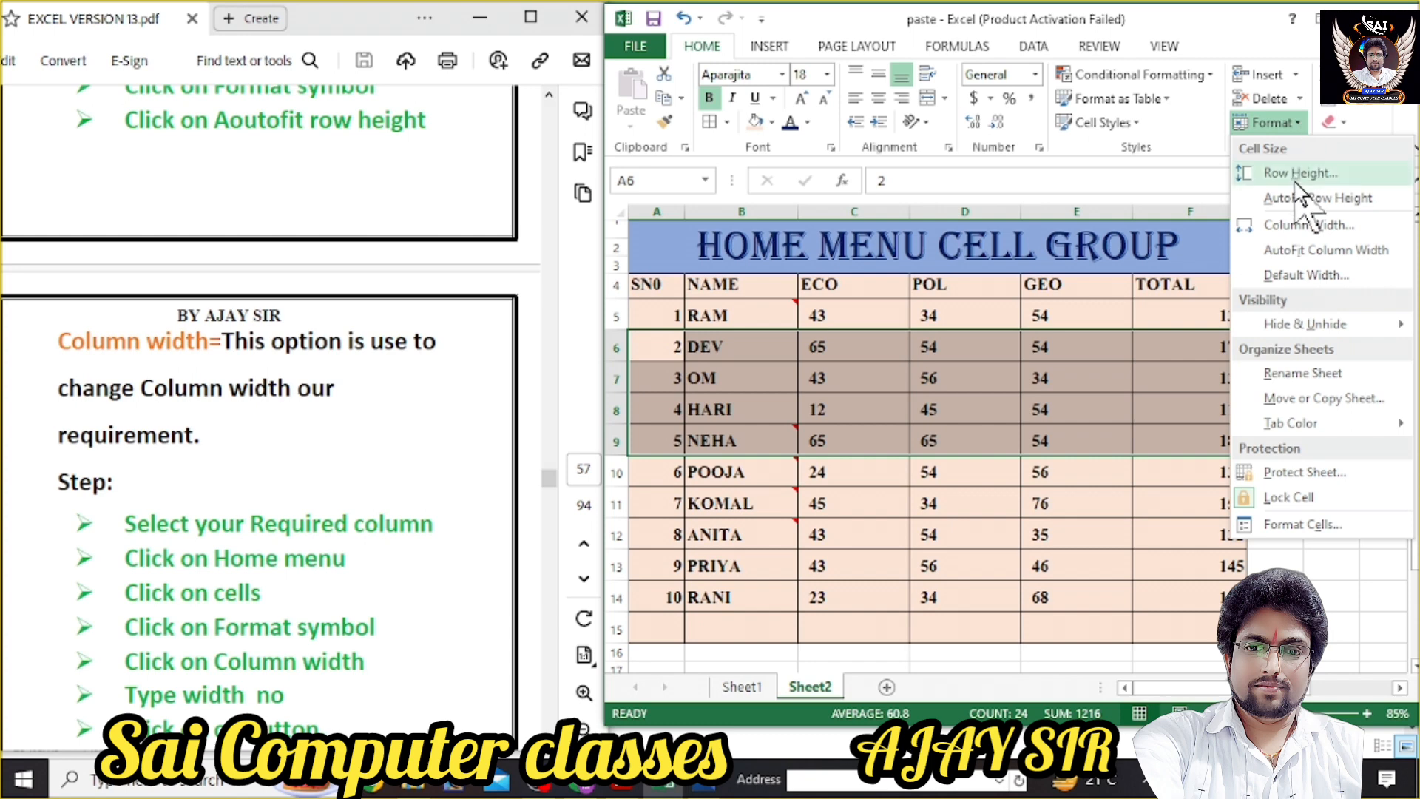
{"action": "left_click", "coordinate": [442, 329]}
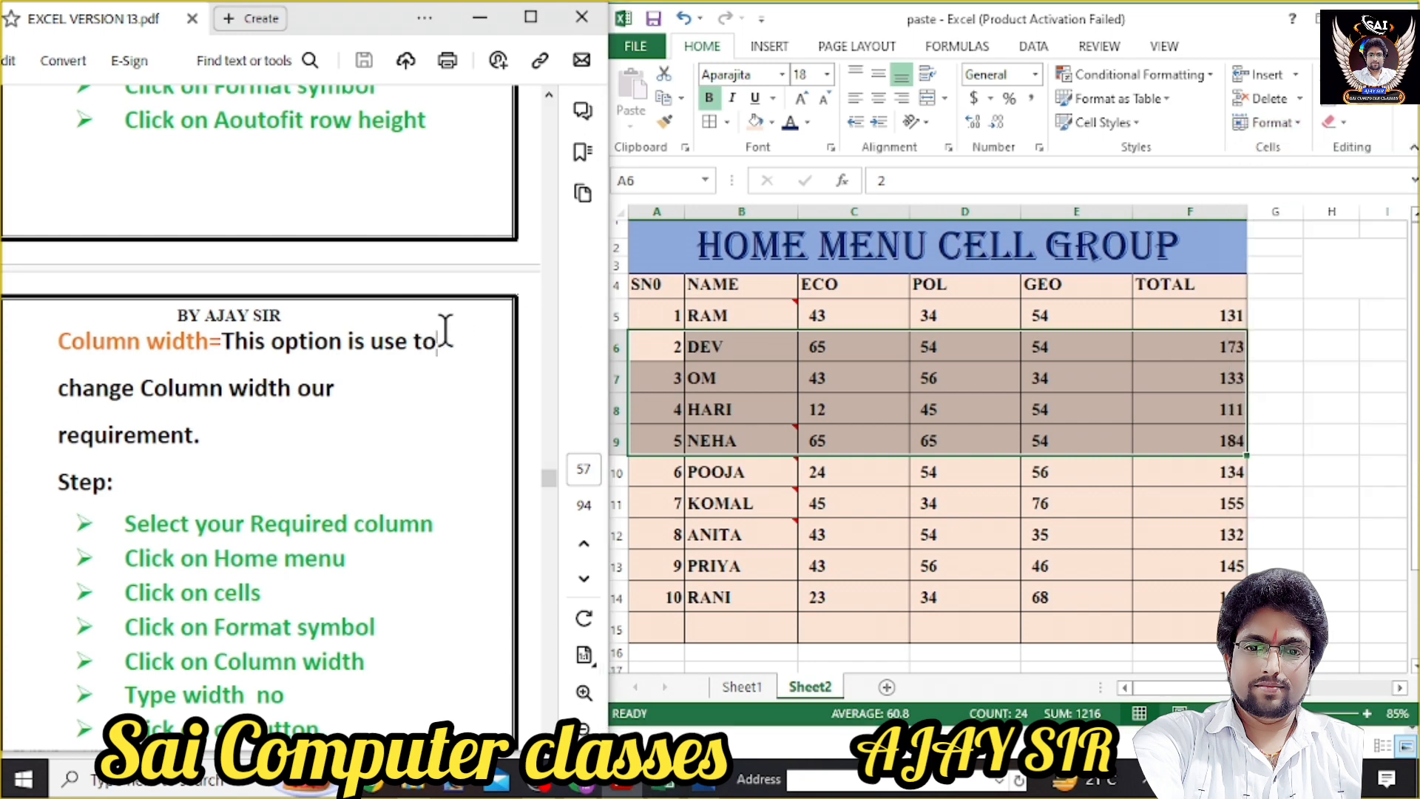
{"action": "scroll", "coordinate": [444, 329], "scroll_direction": "down", "scroll_amount": 1}
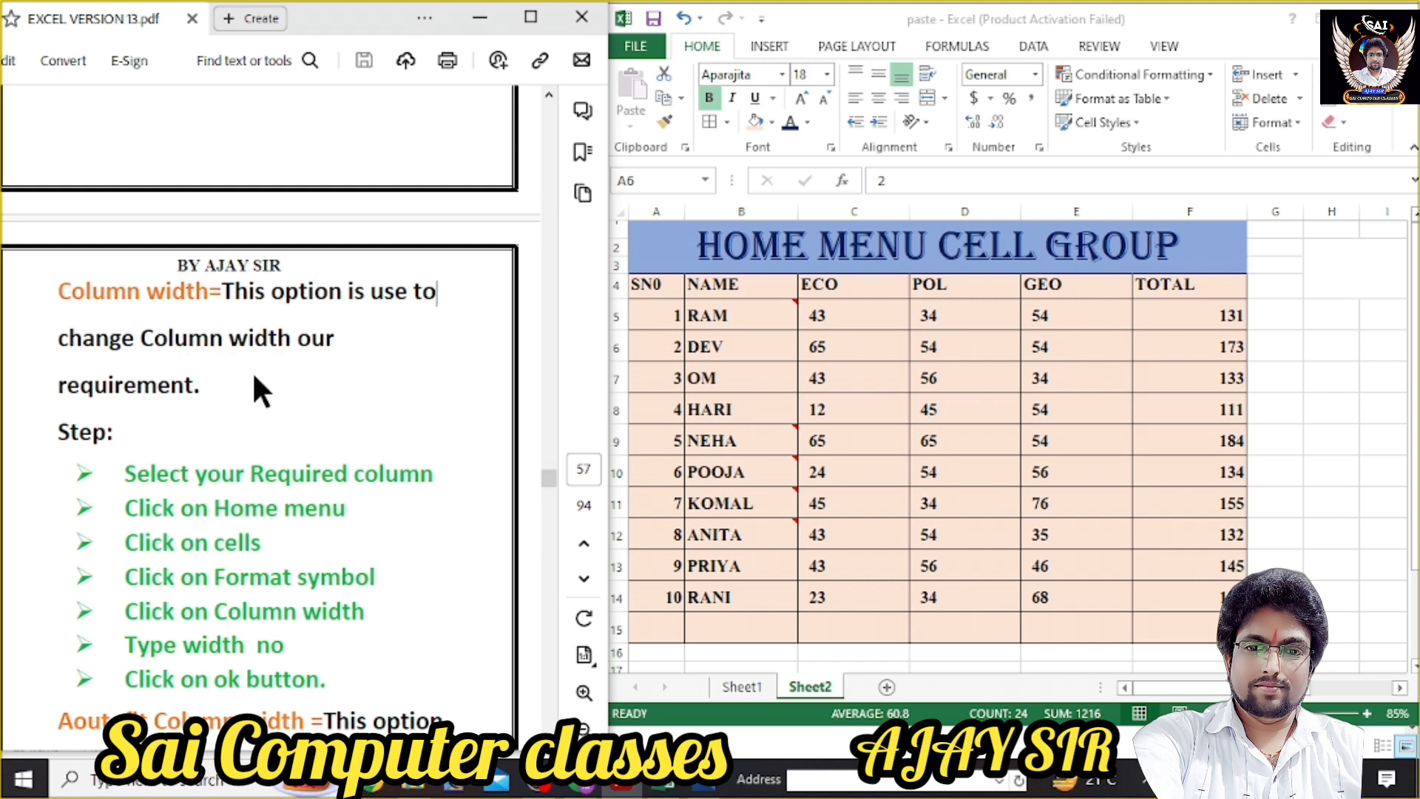
Select C4:D14 and increase the column width of the ECO and POL columns with Column Width.
{"action": "left_click", "coordinate": [790, 344]}
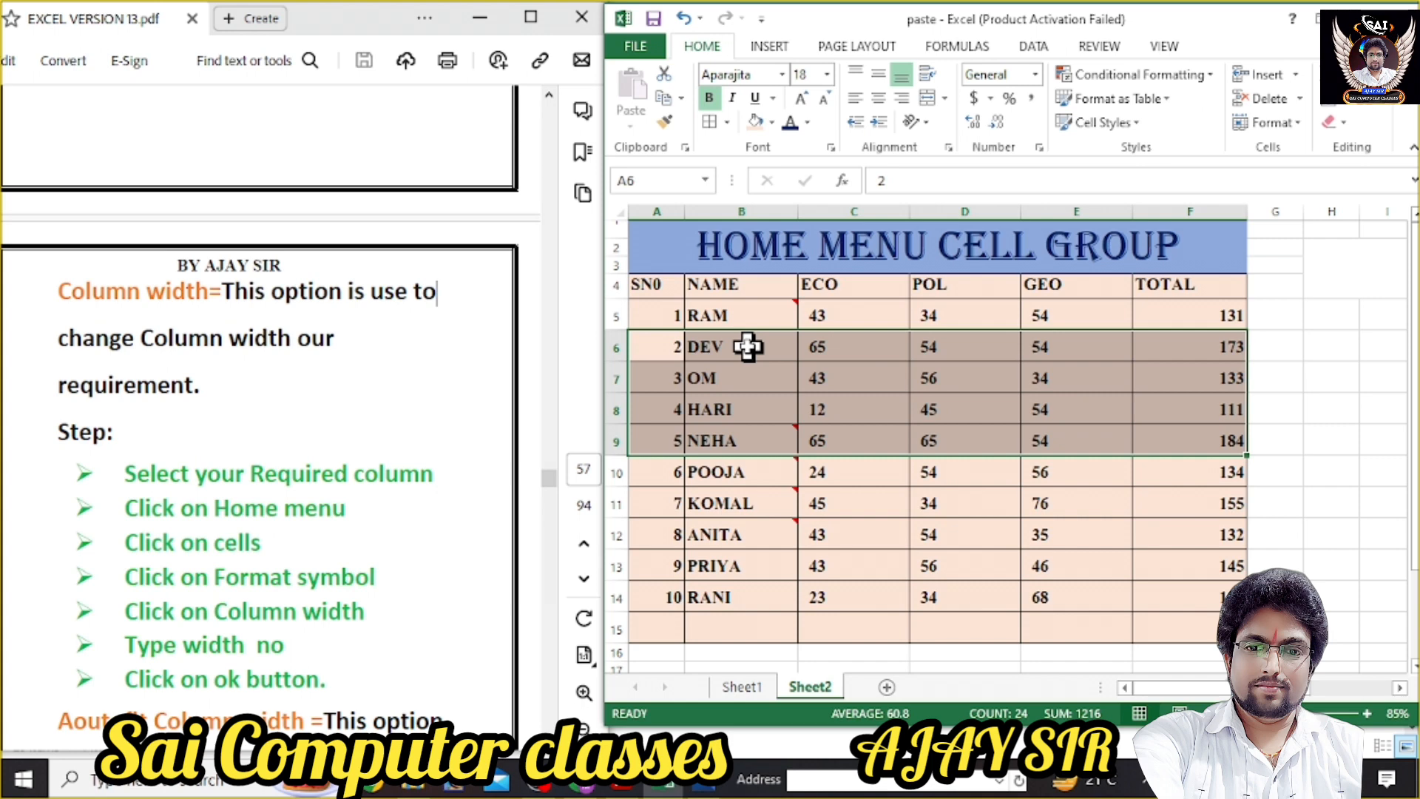
{"action": "left_click", "coordinate": [818, 340]}
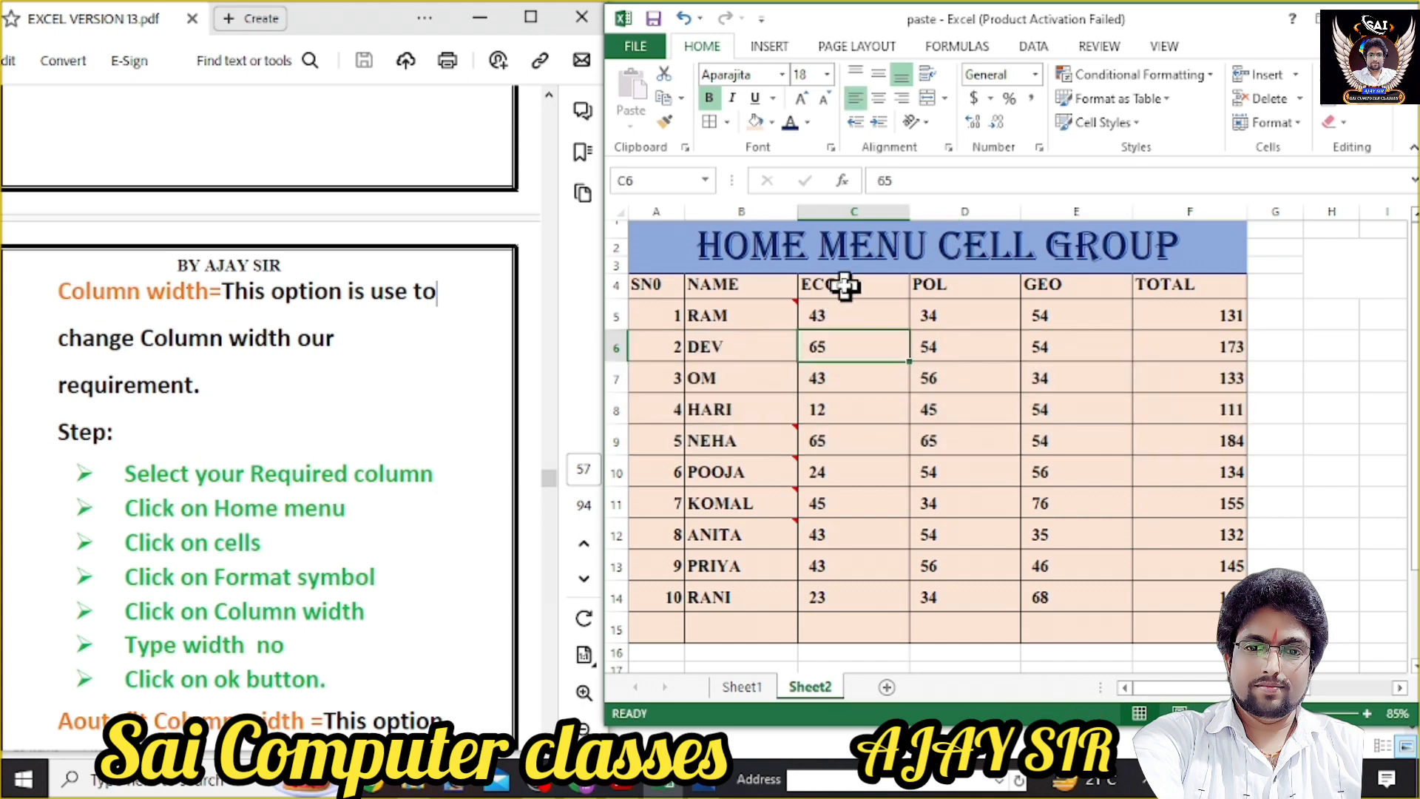
{"action": "left_click_drag", "start_coordinate": [844, 285], "coordinate": [967, 602]}
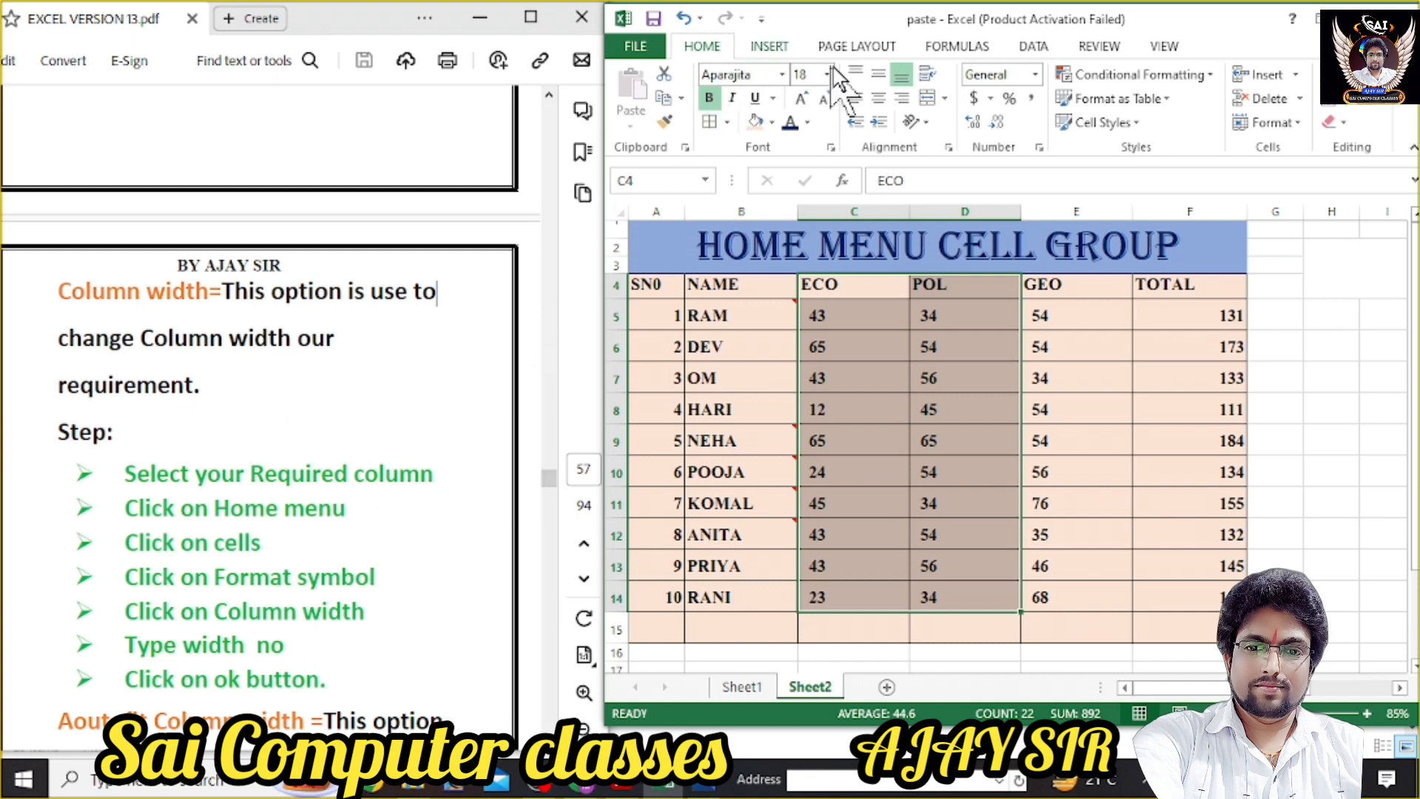
{"action": "left_click", "coordinate": [1304, 127]}
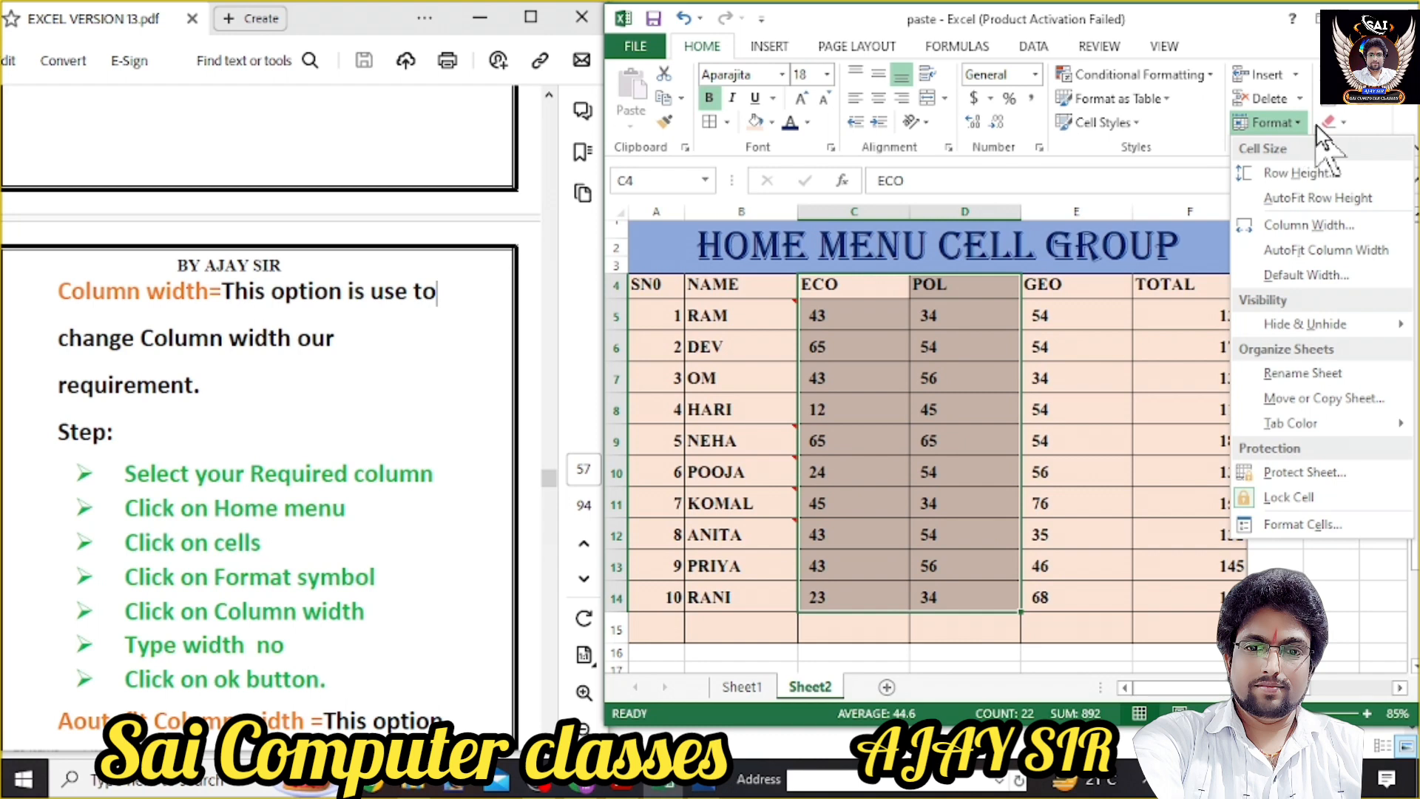
{"action": "left_click", "coordinate": [1309, 225]}
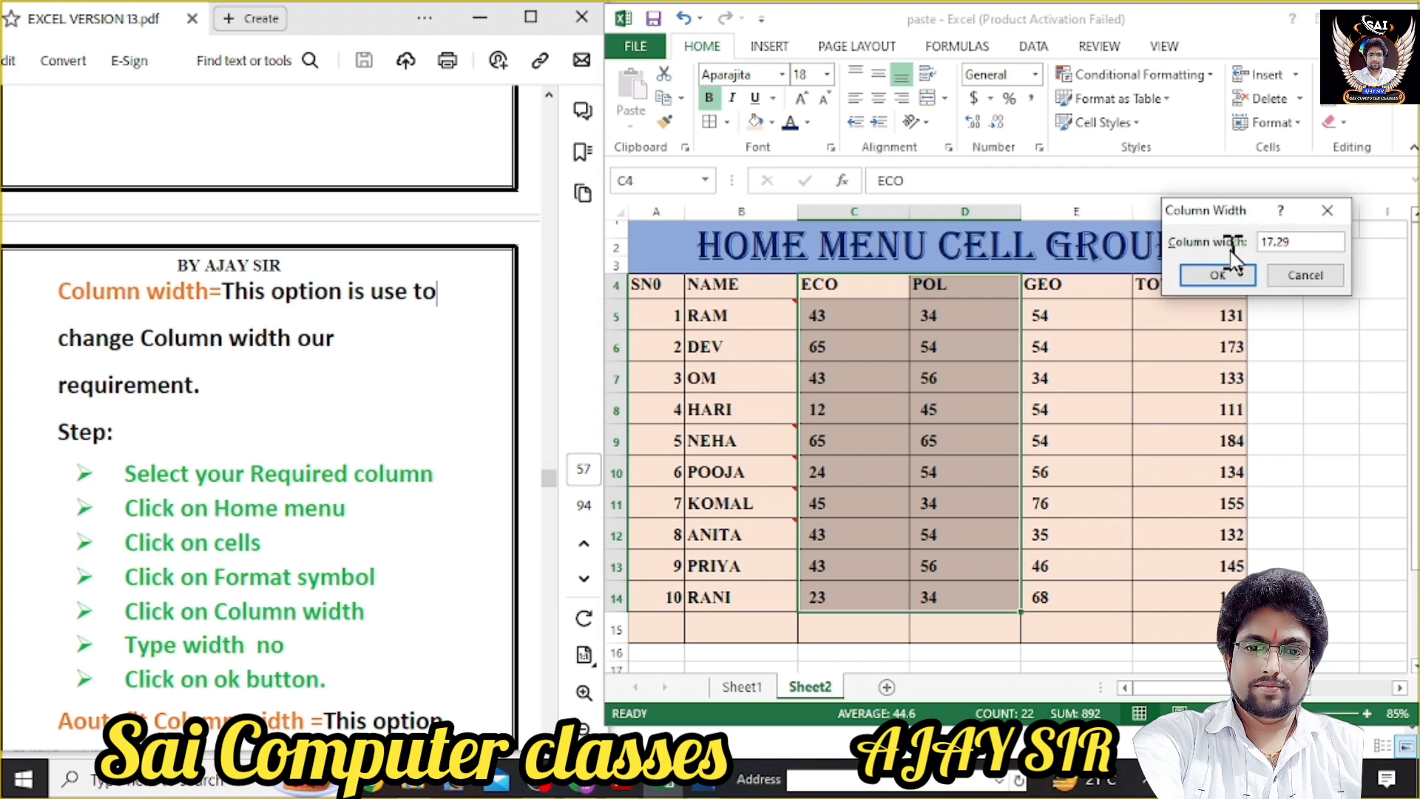
{"action": "left_click", "coordinate": [1298, 241]}
{"action": "left_click", "coordinate": [1191, 280]}
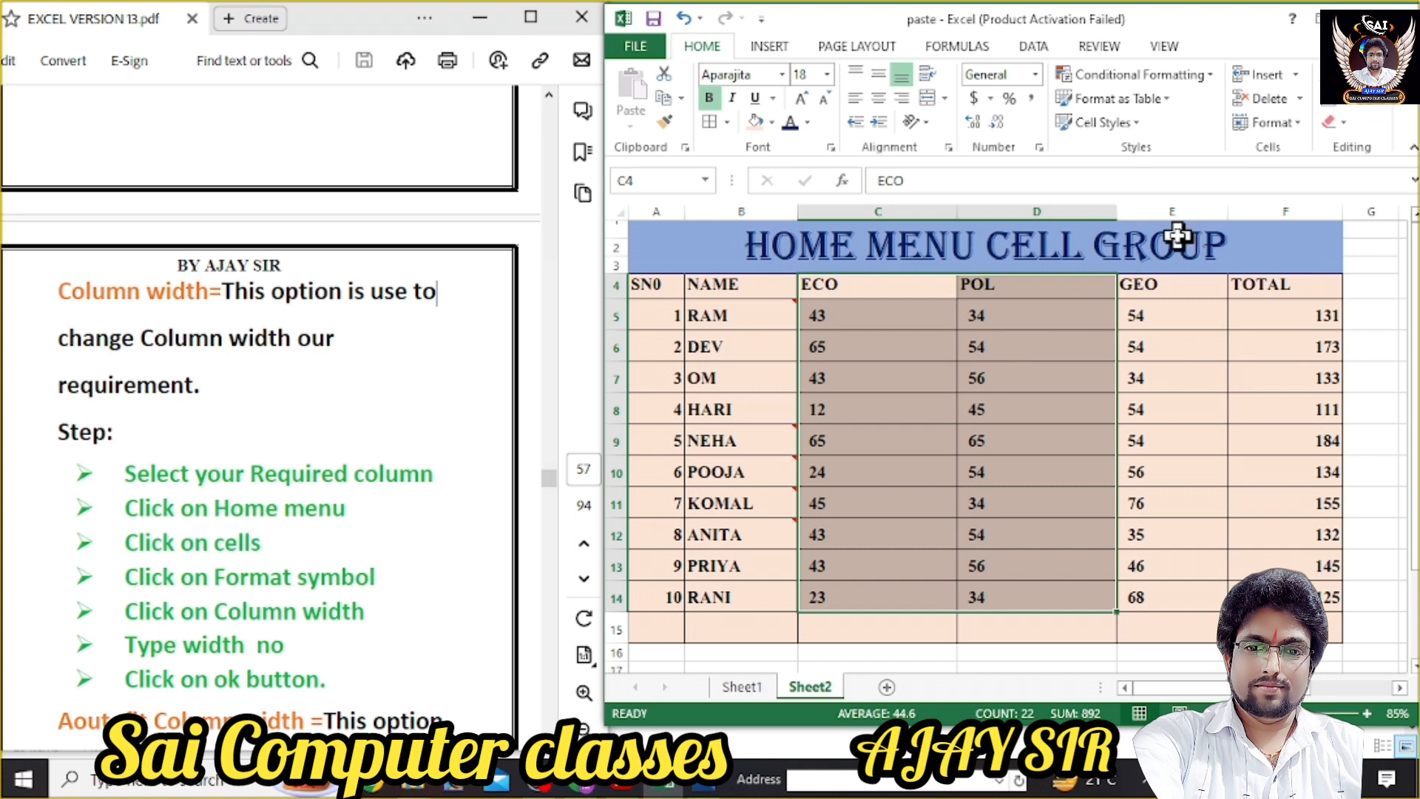
Review the cell Format options and undo the column width increase on the ECO and POL columns.
{"action": "left_click", "coordinate": [1302, 123]}
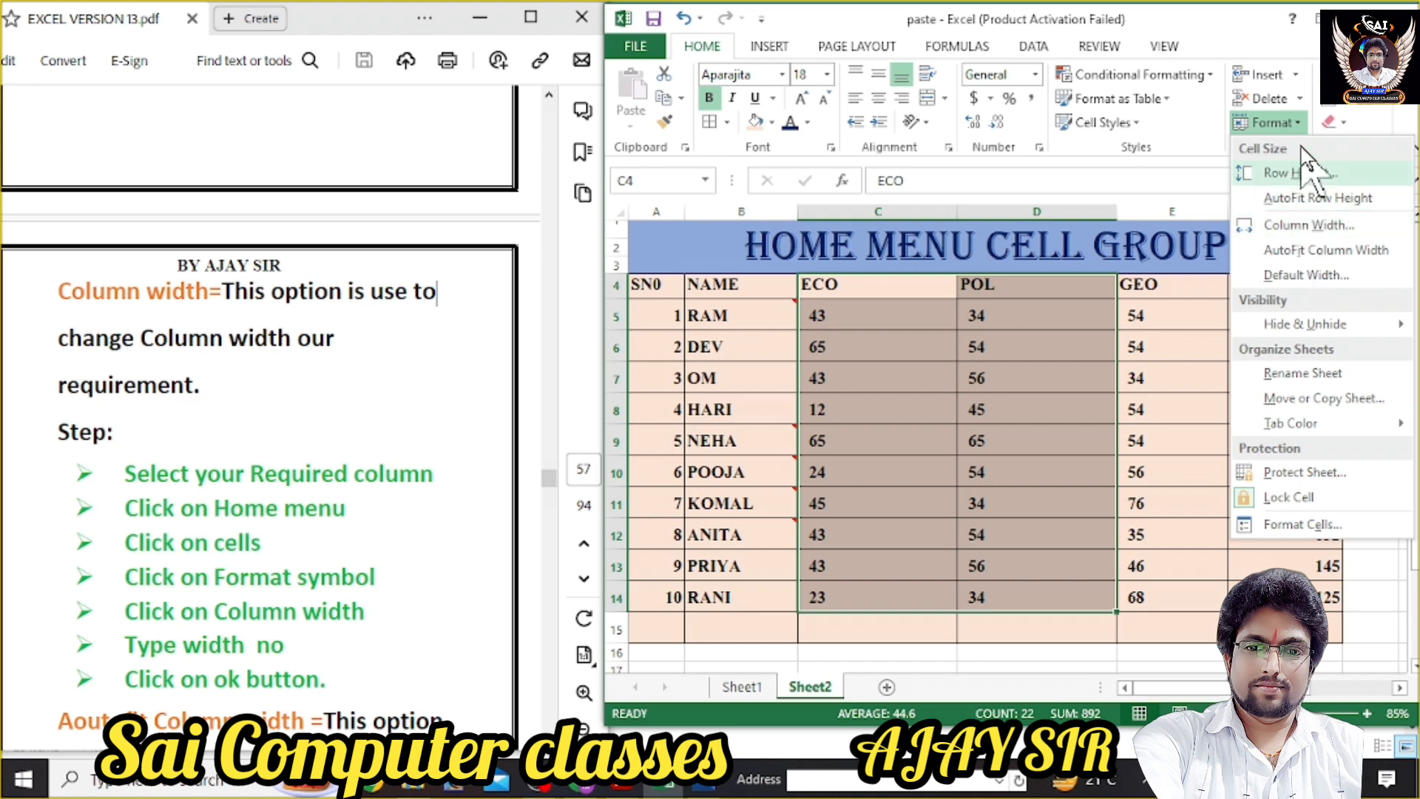
{"action": "left_click", "coordinate": [1186, 132]}
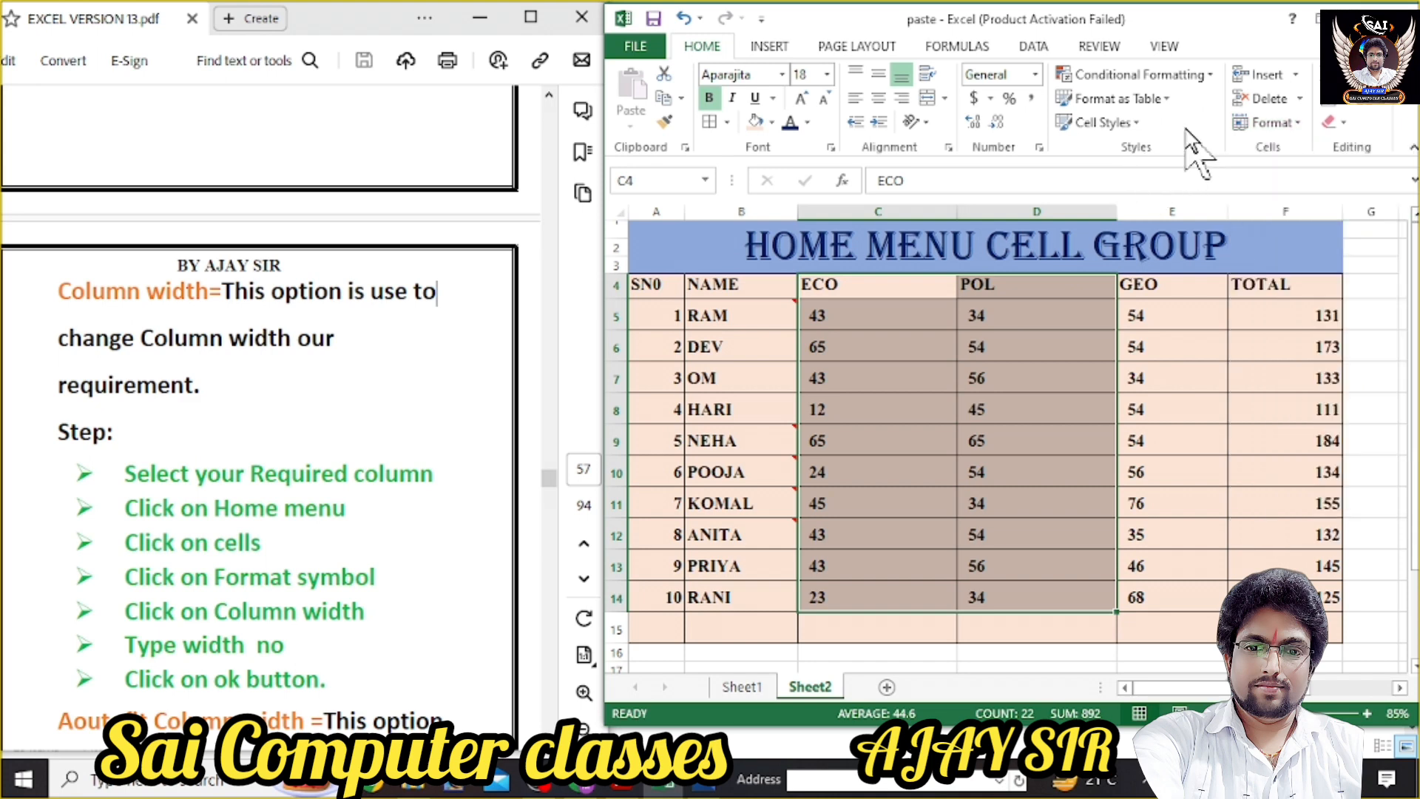
{"action": "key", "text": "ctrl+z"}
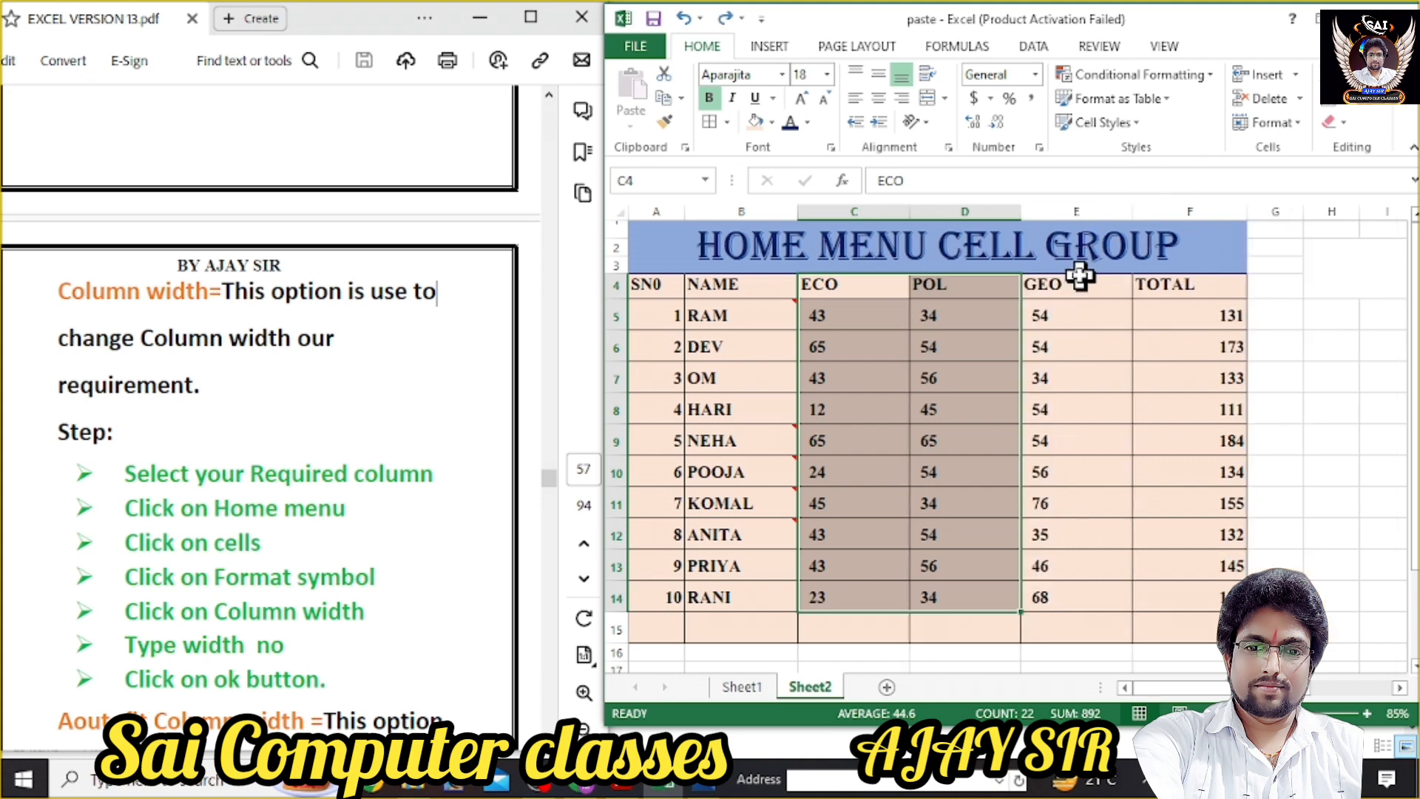
Set the column width of the ECO and POL columns to 55 and undo the change.
{"action": "left_click", "coordinate": [1293, 123]}
{"action": "left_click", "coordinate": [1306, 224]}
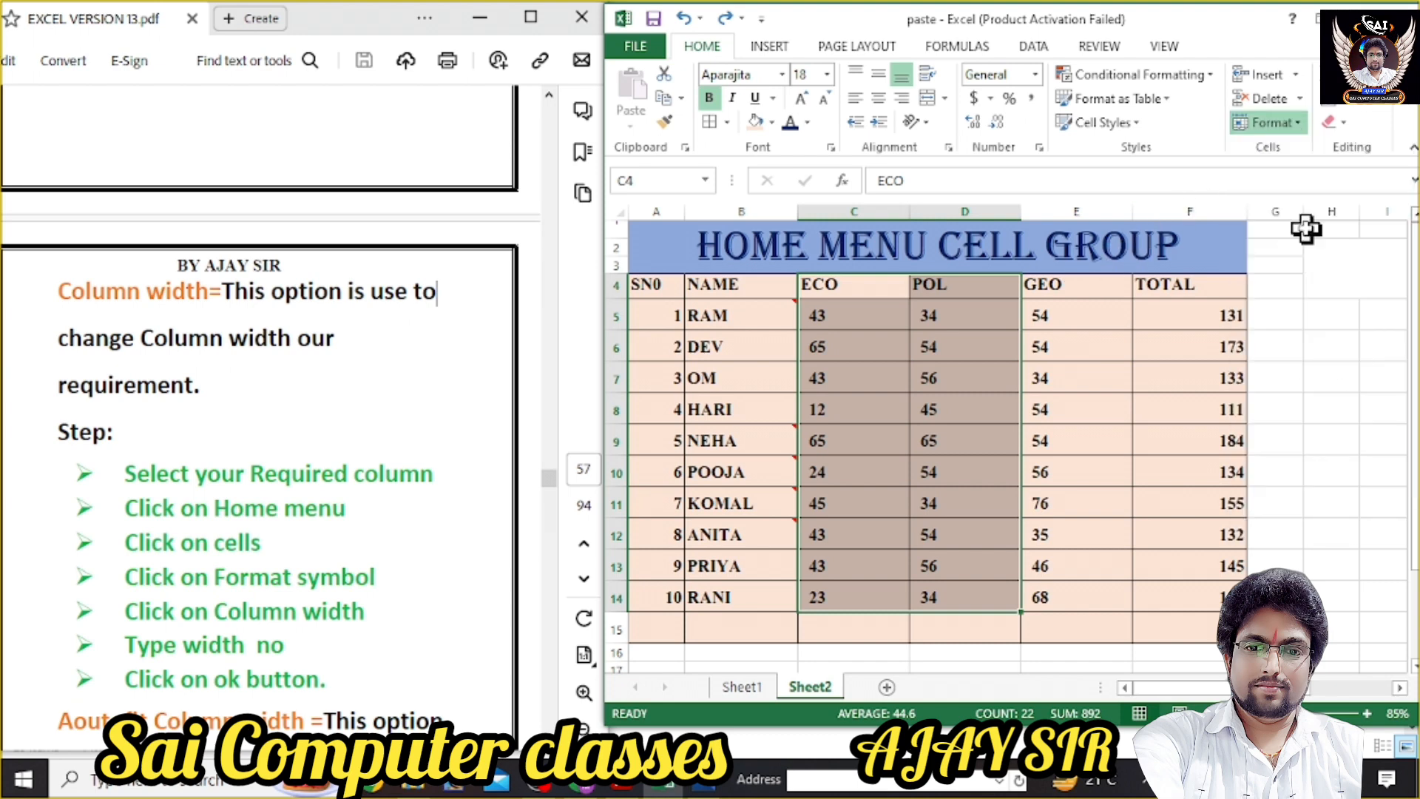
{"action": "type", "text": "55"}
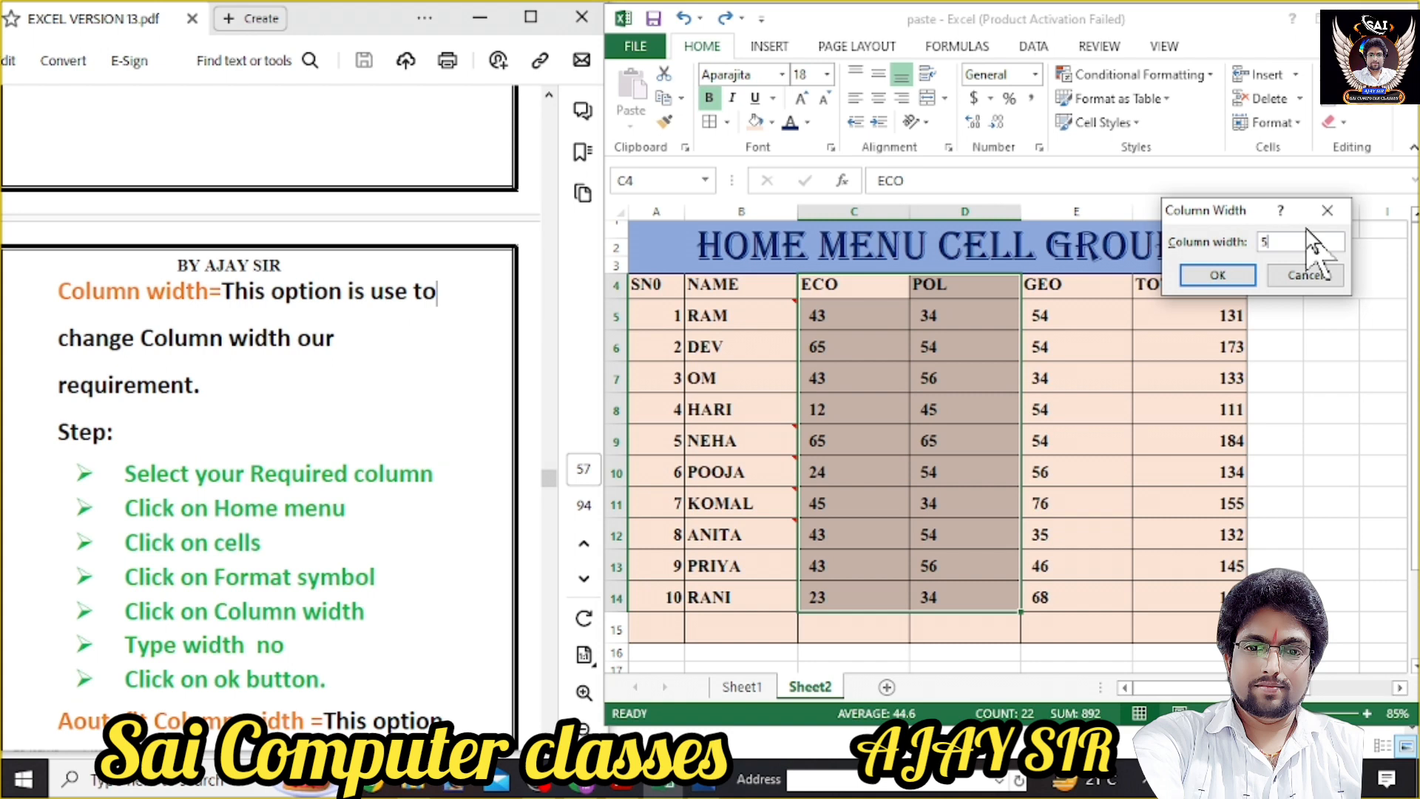
{"action": "left_click", "coordinate": [1218, 273]}
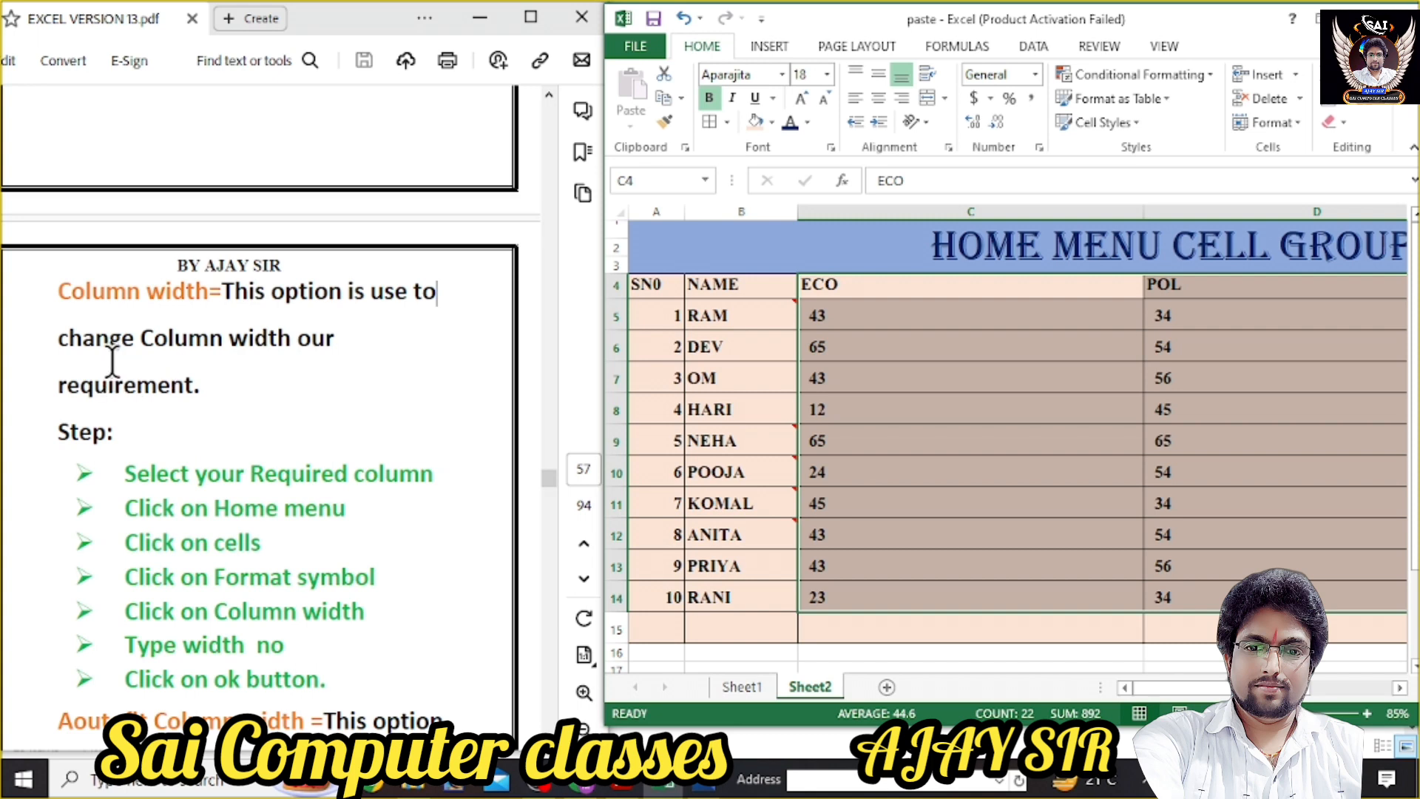
{"action": "key", "text": "ctrl+z"}
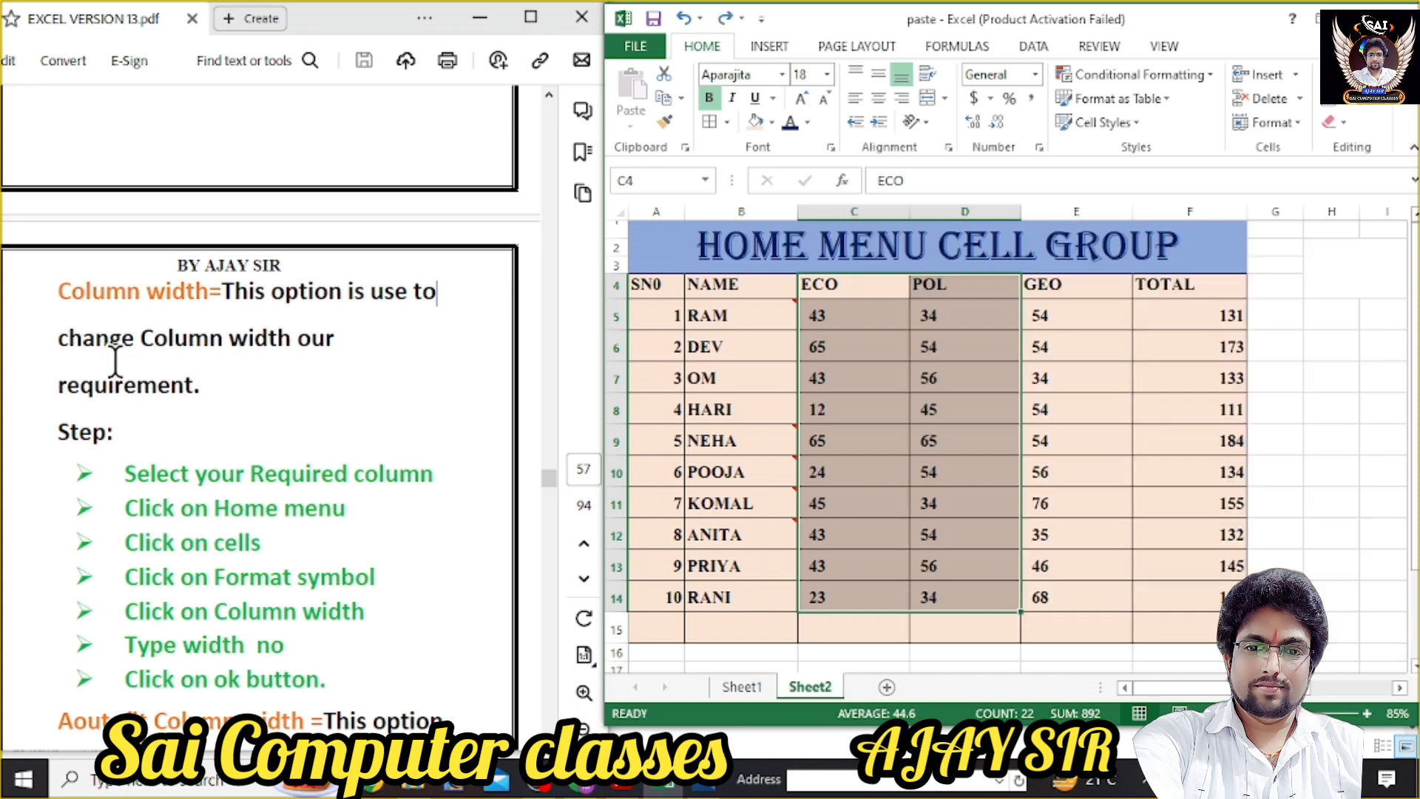
Read the AutoFit Column width definition in the PDF notes.
{"action": "left_click", "coordinate": [431, 353]}
{"action": "scroll", "coordinate": [433, 355], "scroll_direction": "down", "scroll_amount": 3}
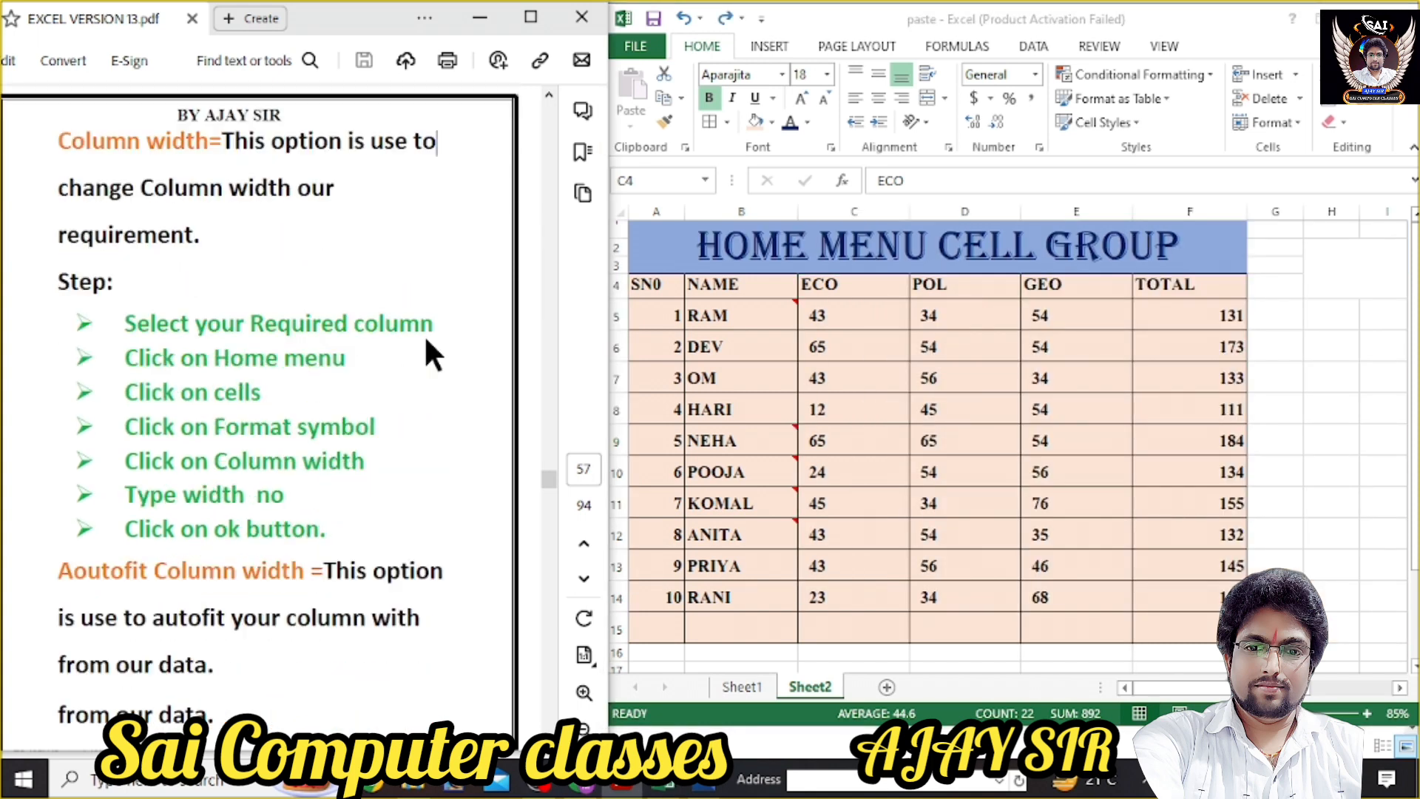
{"action": "scroll", "coordinate": [431, 354], "scroll_direction": "down", "scroll_amount": 1}
{"action": "scroll", "coordinate": [250, 507], "scroll_direction": "down", "scroll_amount": 1}
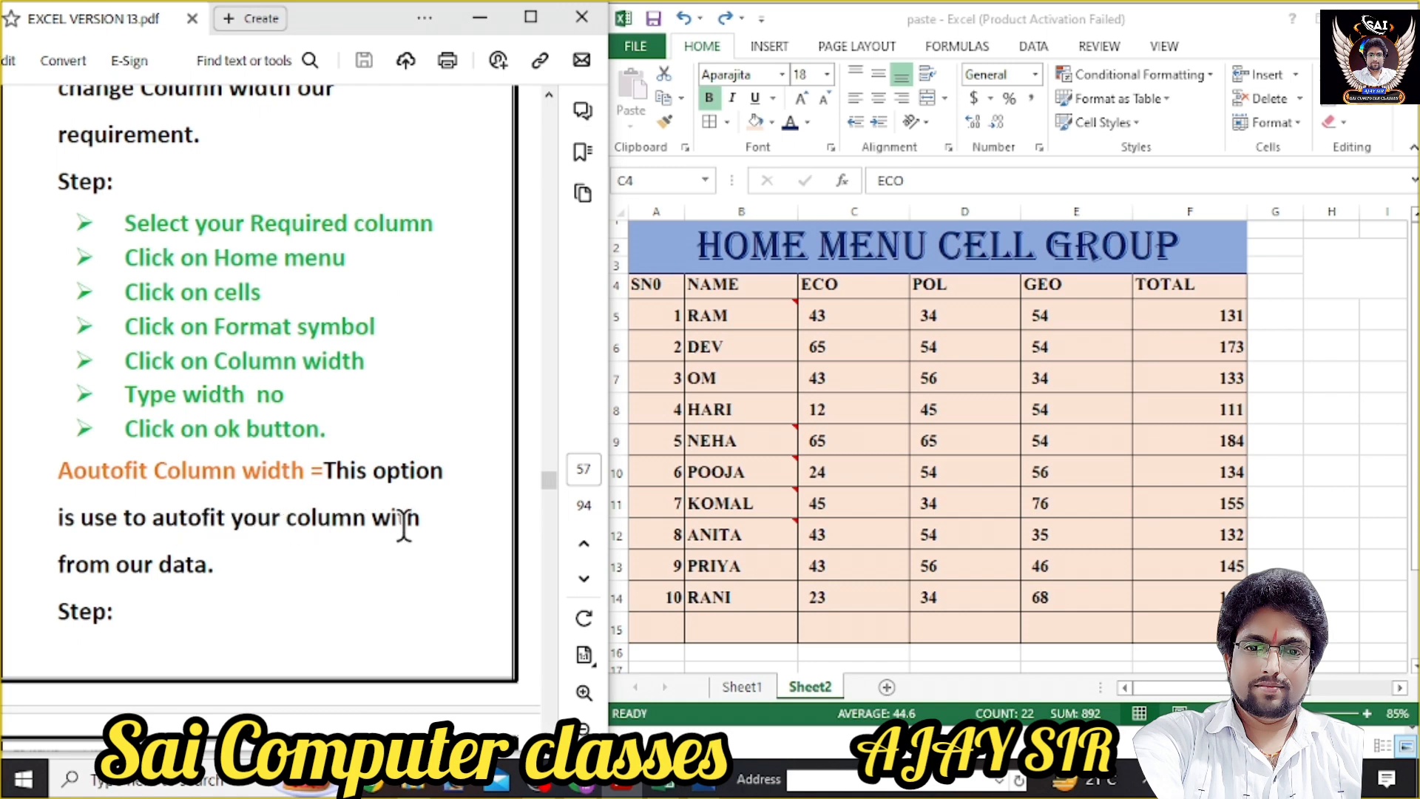
Return to the marks table and slightly narrow the NAME column by its header border.
{"action": "left_click", "coordinate": [849, 476]}
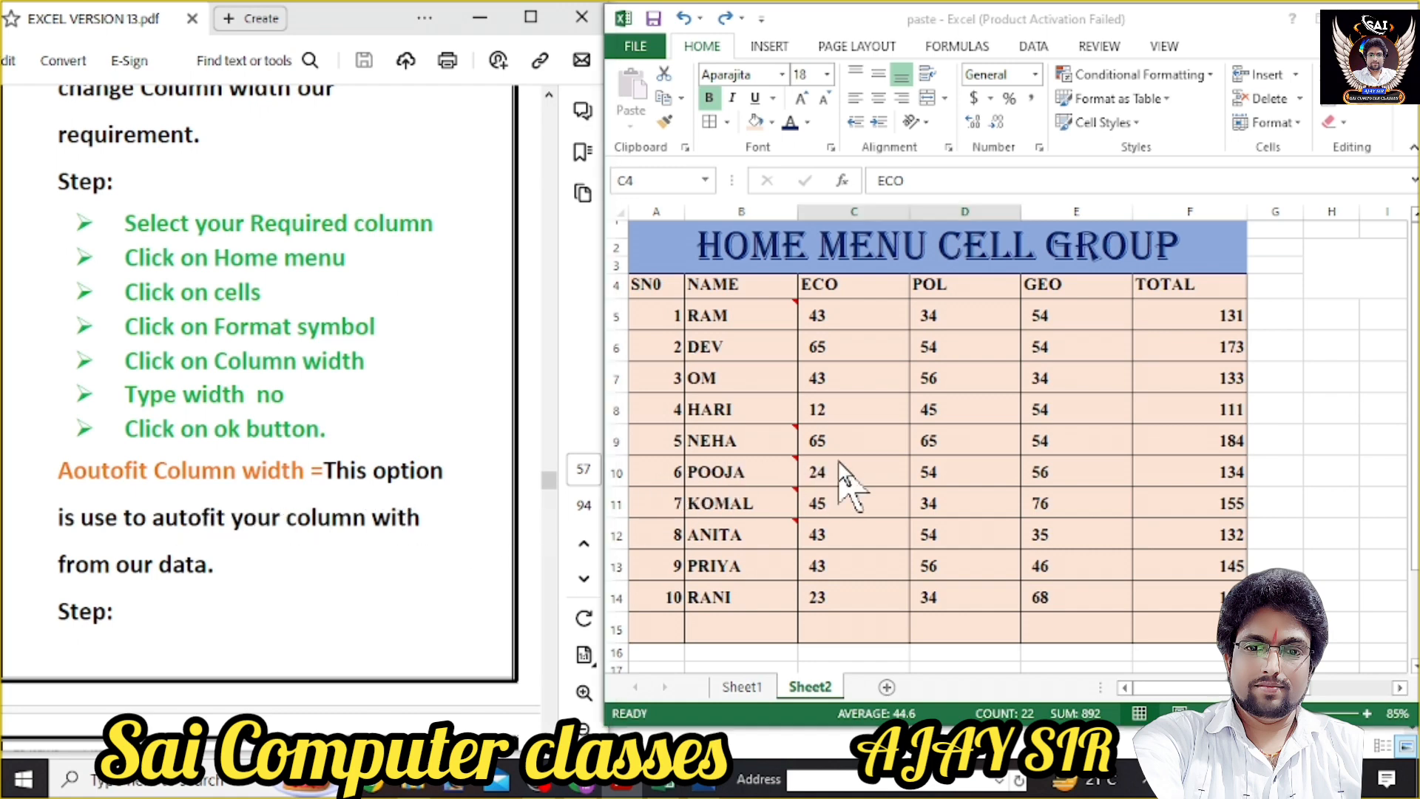
{"action": "left_click", "coordinate": [1006, 409]}
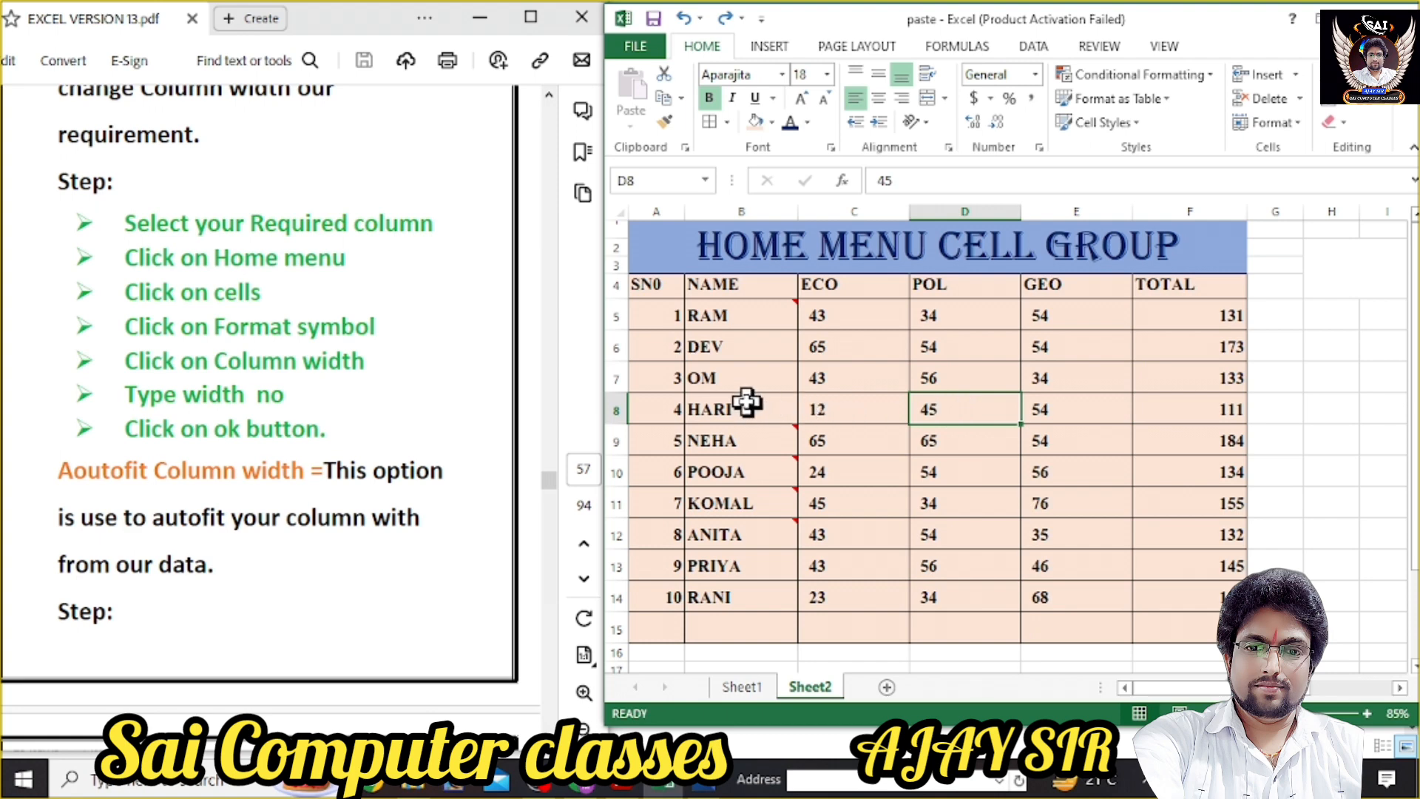
{"action": "left_click", "coordinate": [725, 442]}
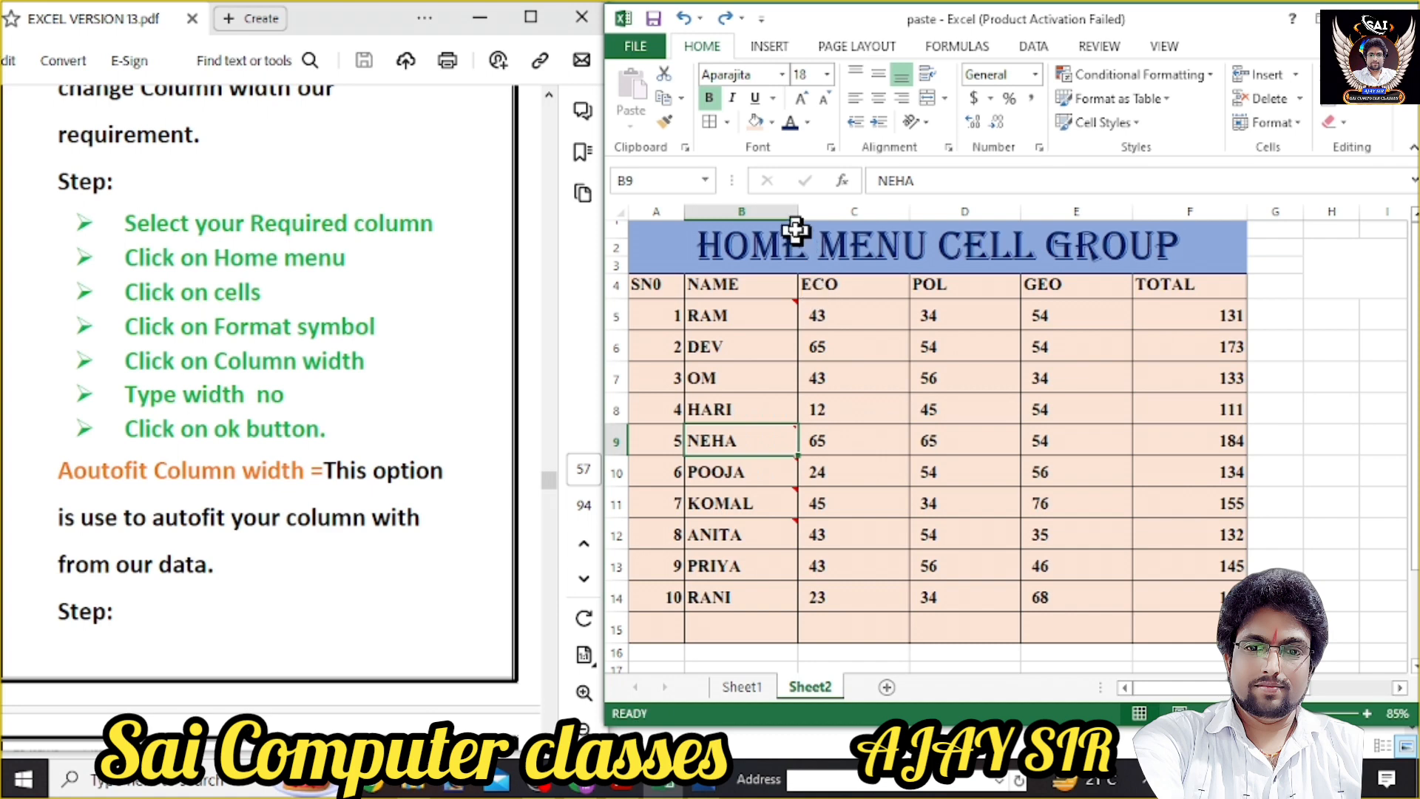
{"action": "left_click_drag", "start_coordinate": [799, 213], "coordinate": [773, 215]}
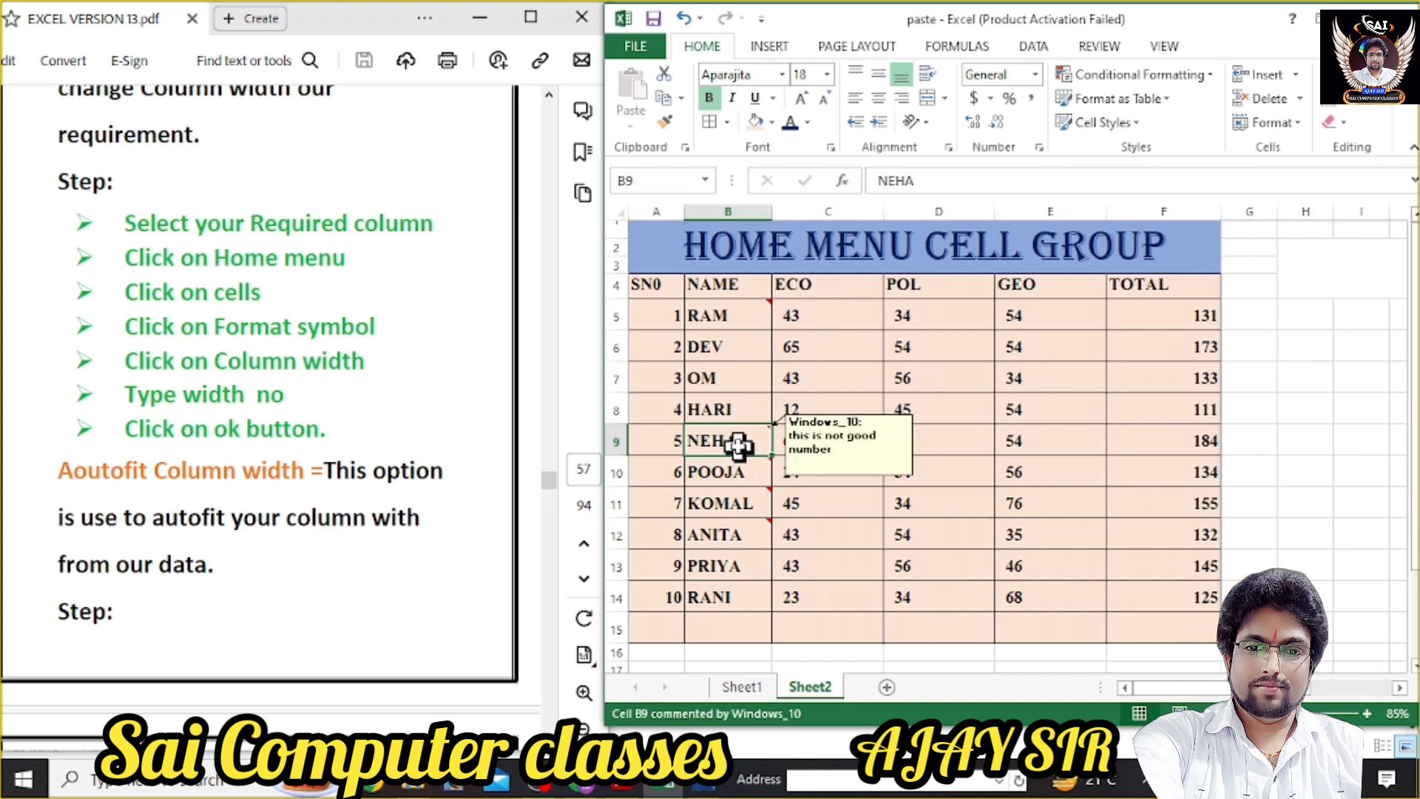
Replace the name in cell B9 with a longer full name that exceeds the column width, and reselect the cell.
{"action": "type", "text": "kalichara"}
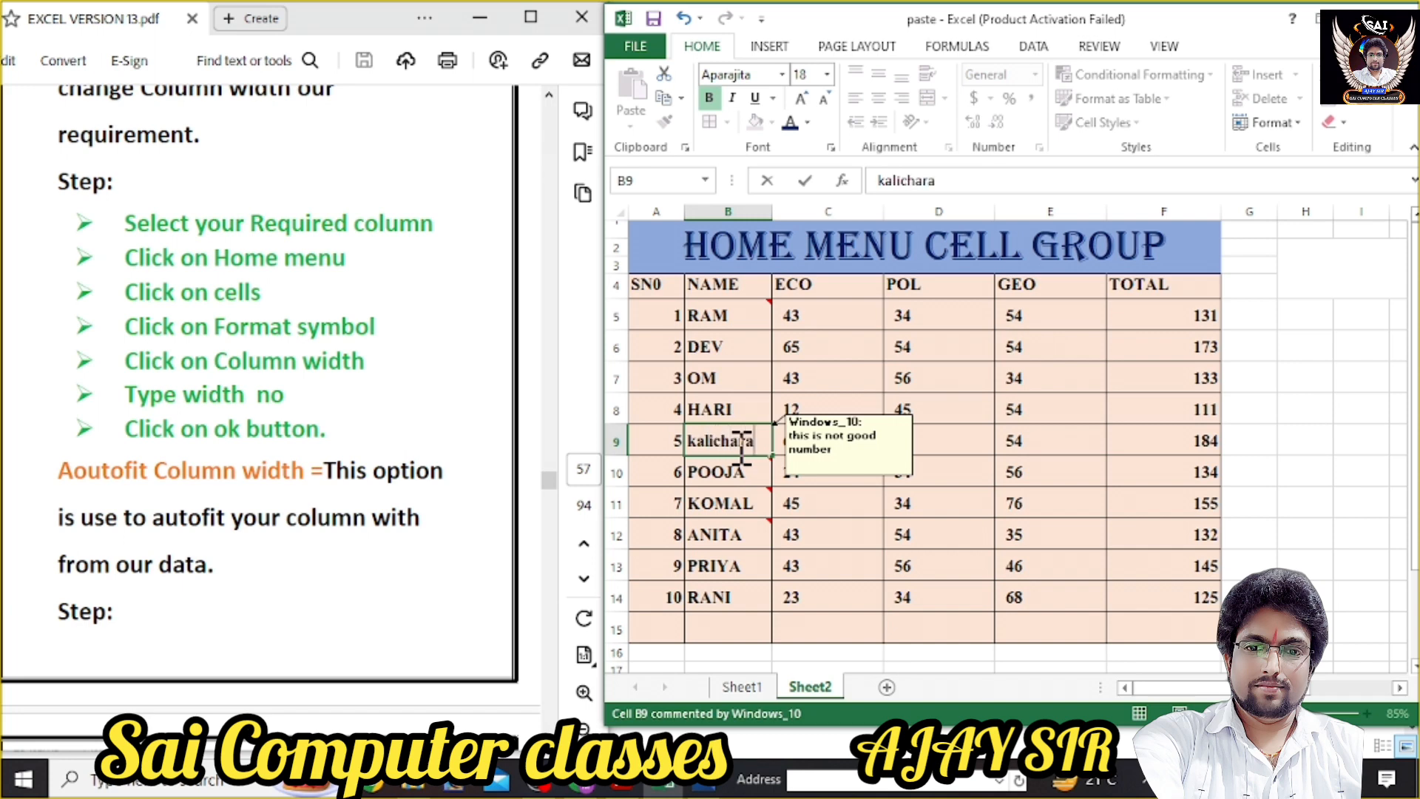
{"action": "type", "text": "n das"}
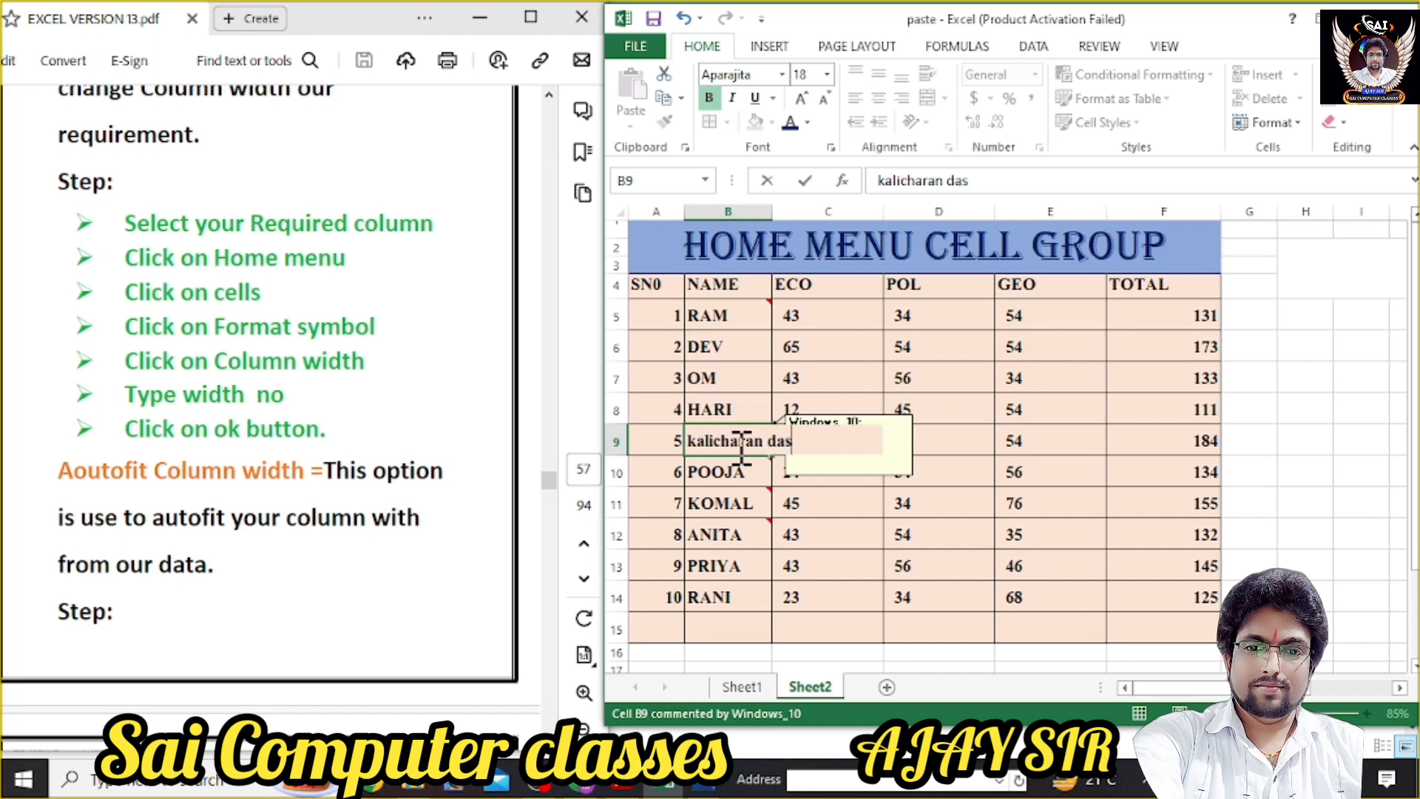
{"action": "left_click", "coordinate": [729, 503]}
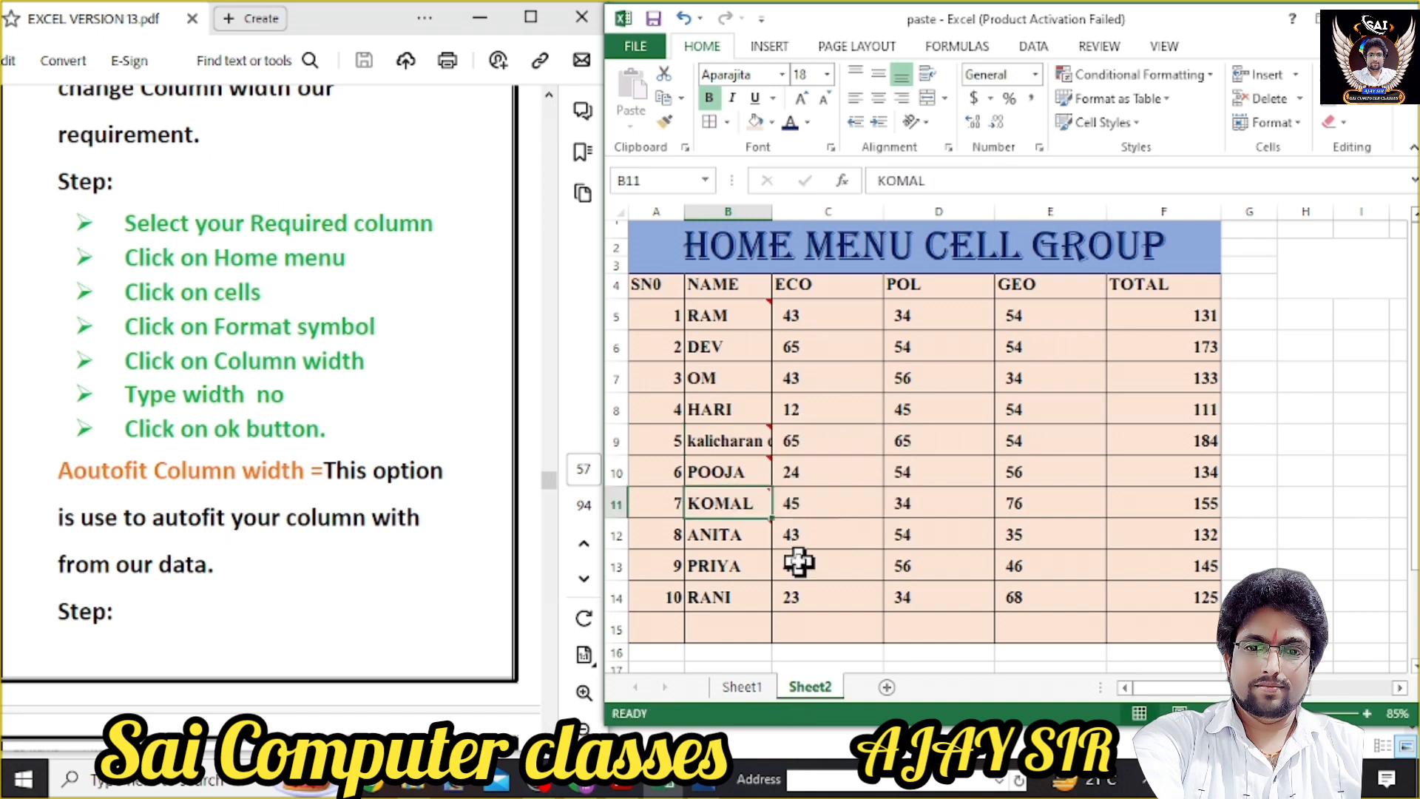
{"action": "left_click", "coordinate": [741, 444]}
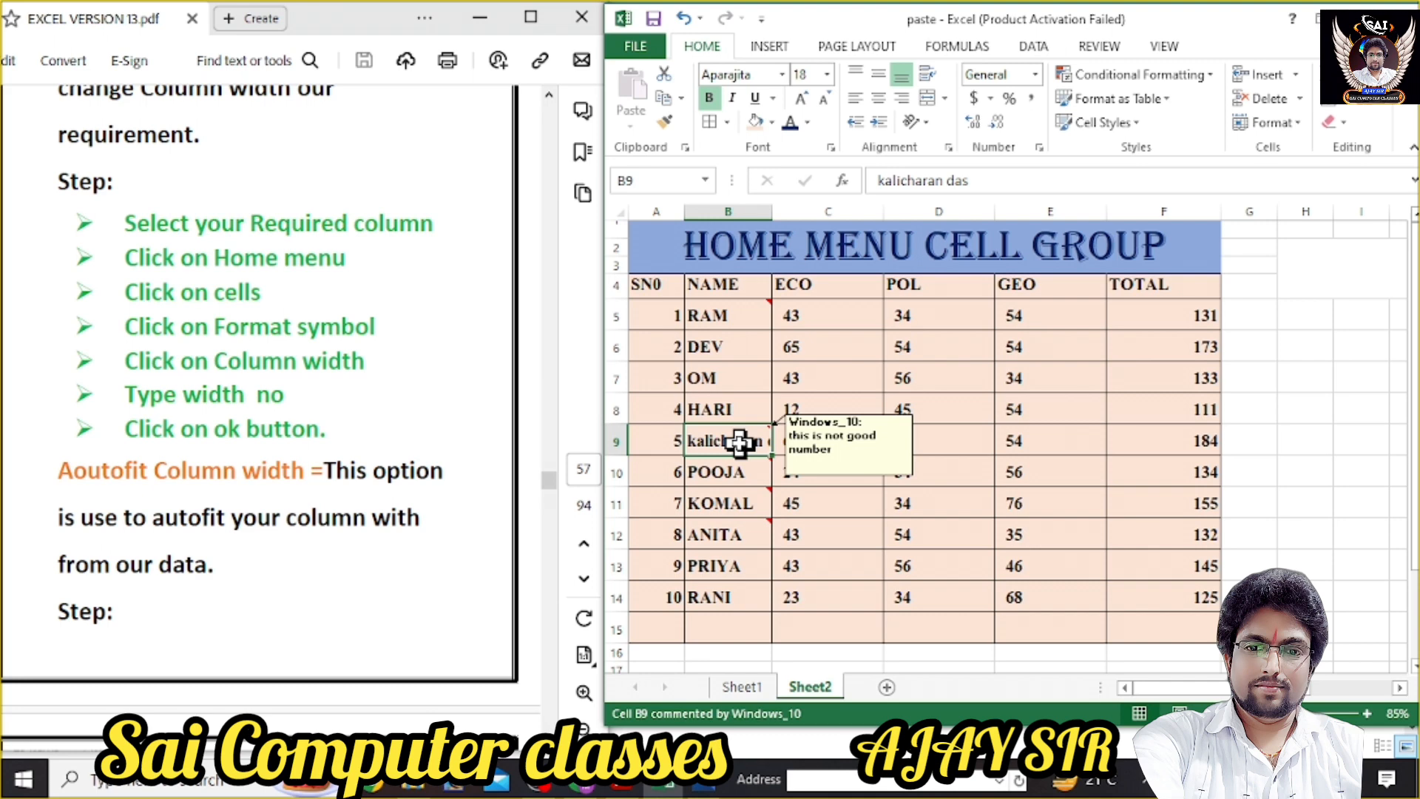
Clear the name in cell B9, re-enter the full name in capital letters, and reselect the cell.
{"action": "key", "text": "Delete"}
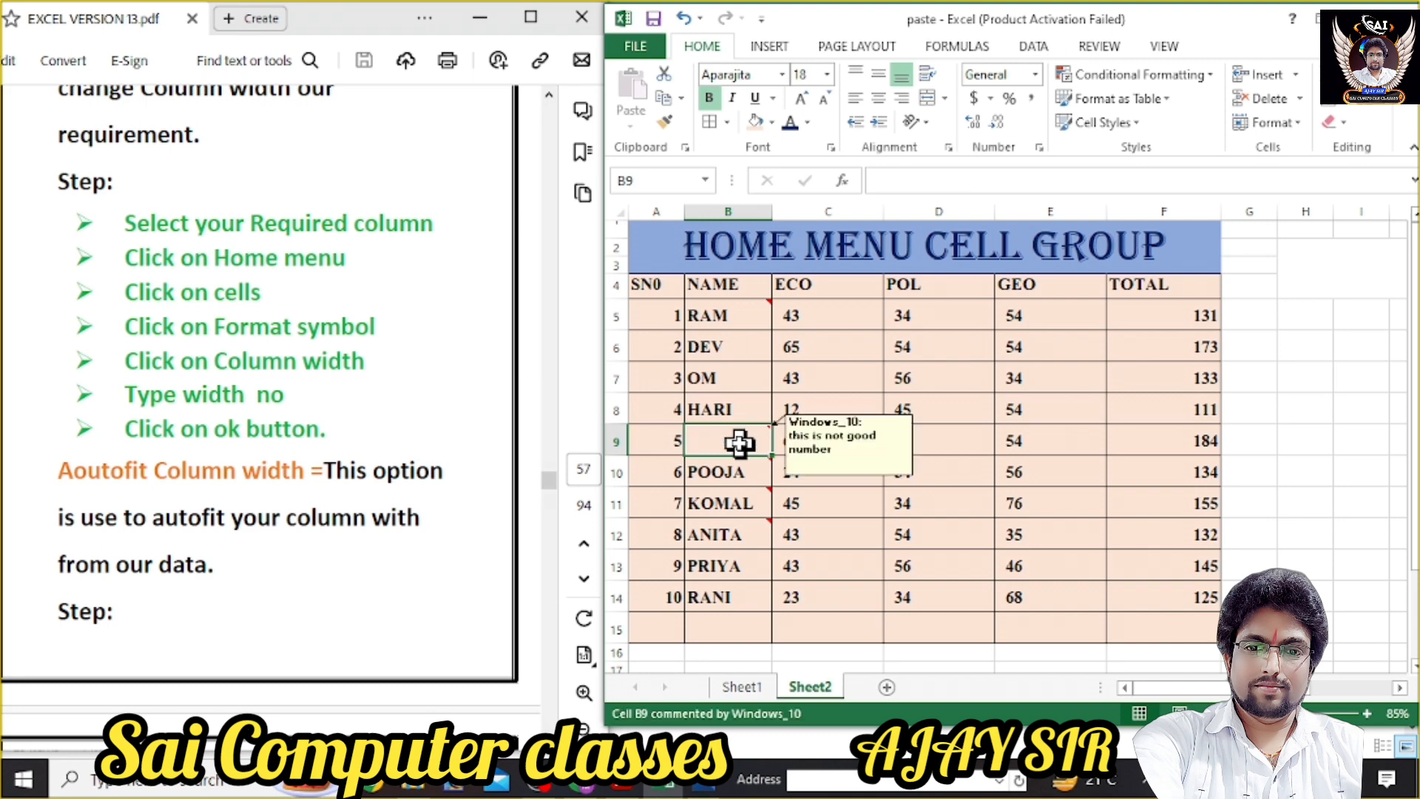
{"action": "type", "text": "KAL"}
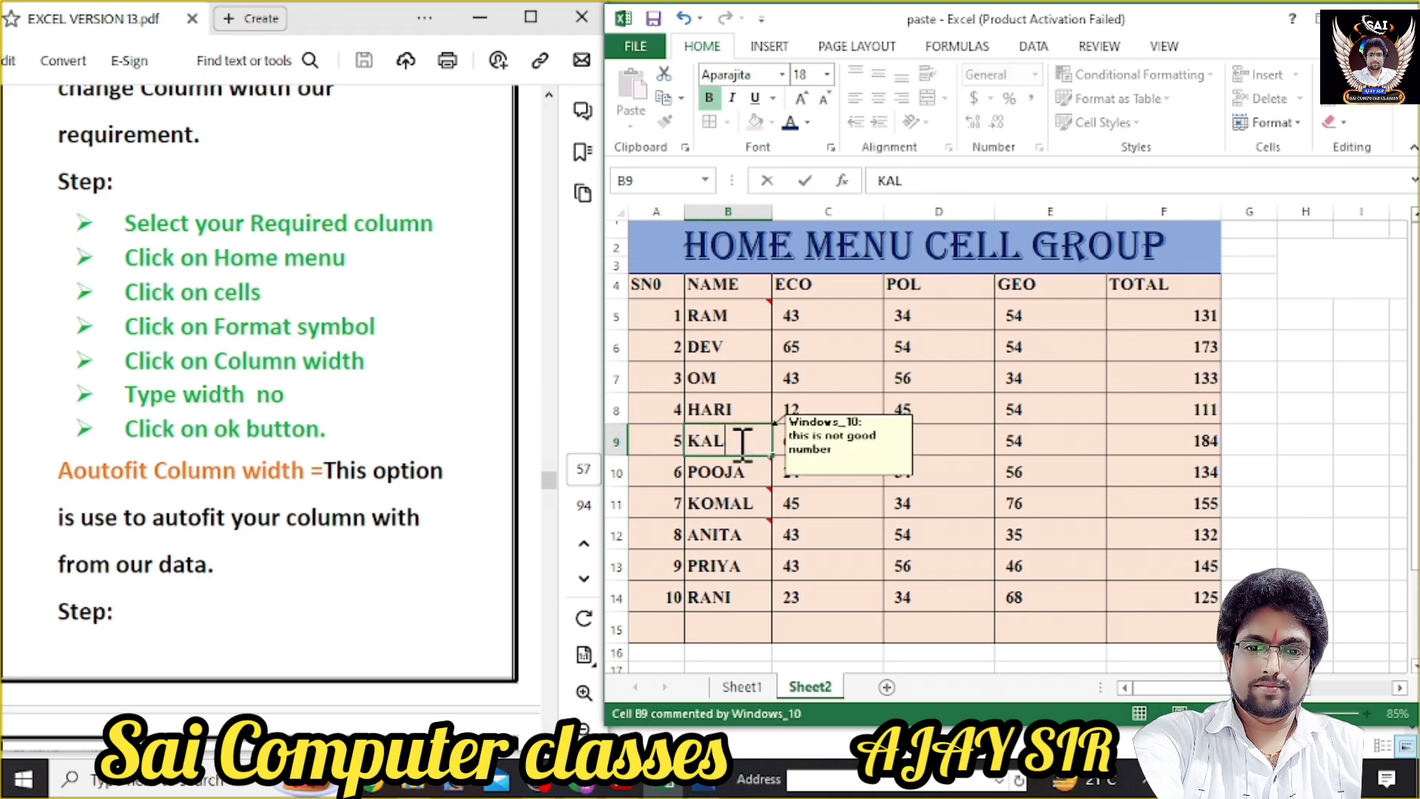
{"action": "type", "text": "ICHARAN DAS"}
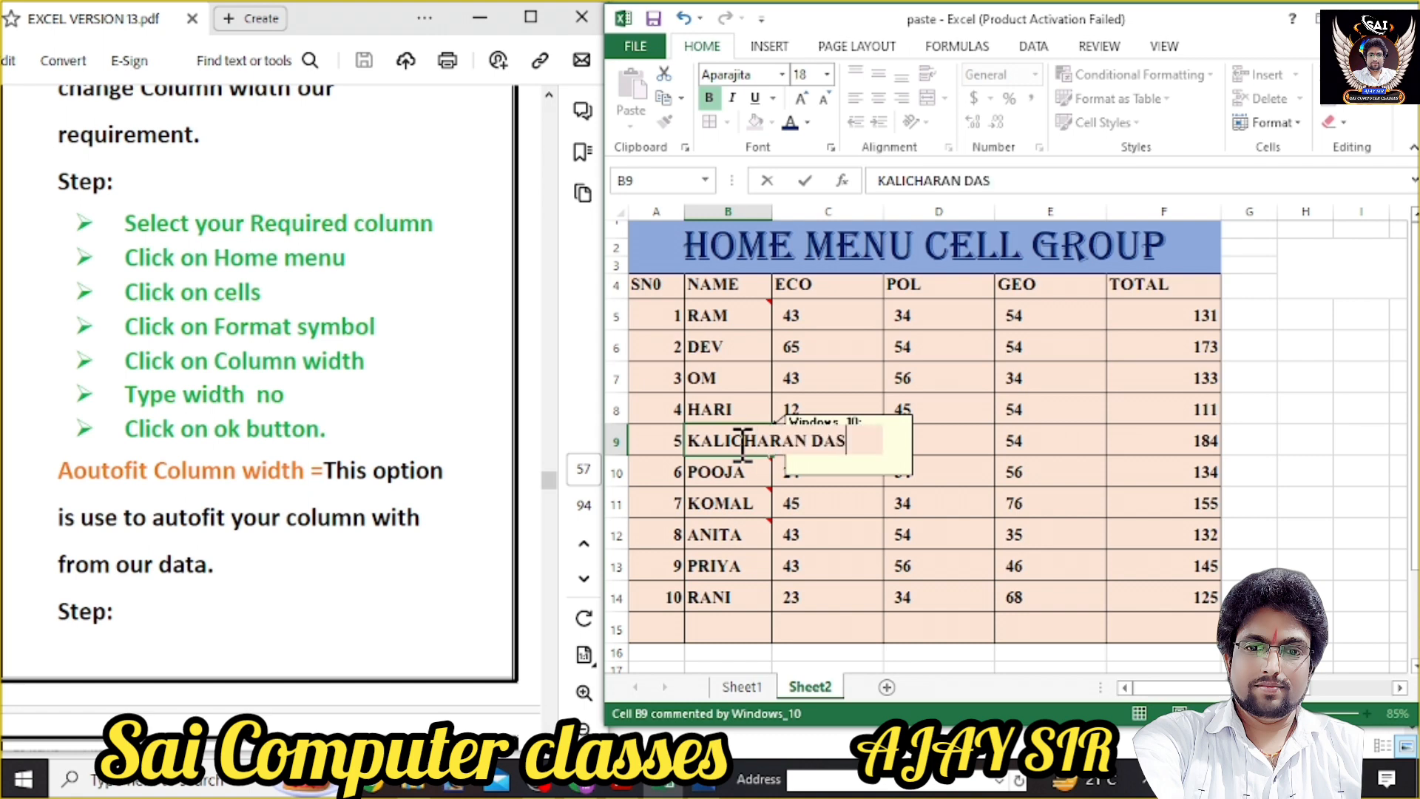
{"action": "left_click", "coordinate": [831, 545]}
{"action": "left_click", "coordinate": [758, 450]}
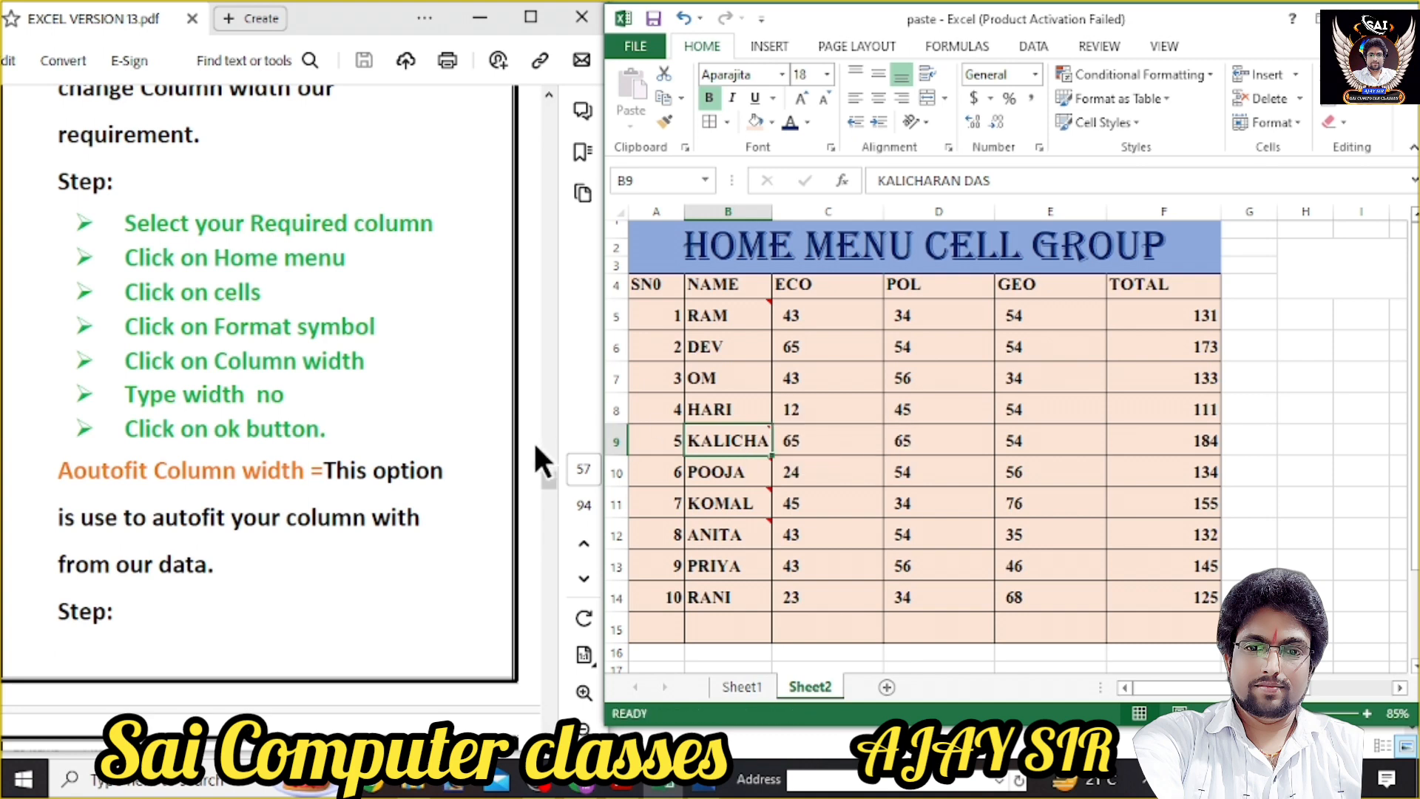
Consult the AutoFit Column Width steps in the PDF notes, autofit the NAME column from cell B9, and undo the change.
{"action": "left_click", "coordinate": [481, 323]}
{"action": "scroll", "coordinate": [478, 321], "scroll_direction": "down", "scroll_amount": 5}
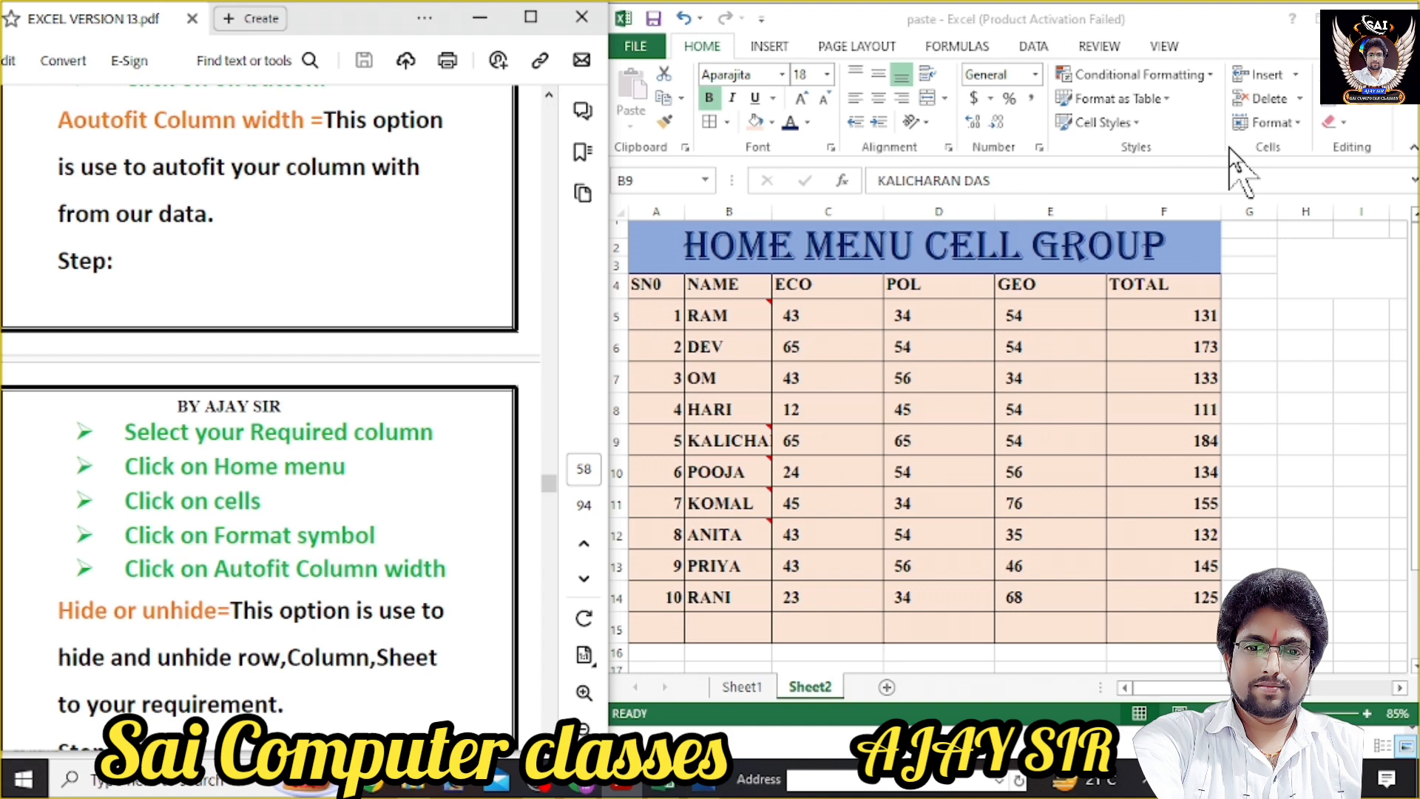
{"action": "left_click", "coordinate": [1299, 123]}
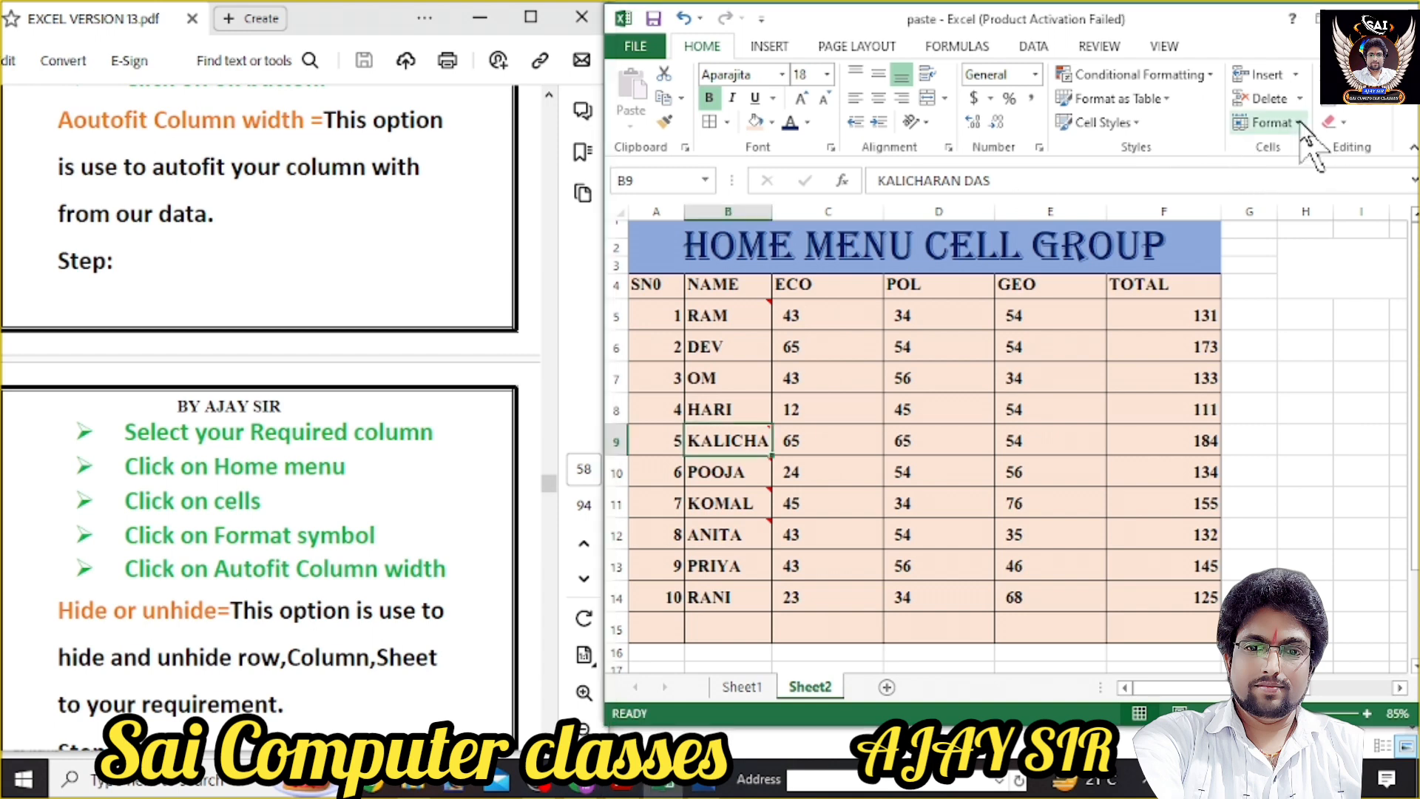
{"action": "left_click", "coordinate": [1299, 124]}
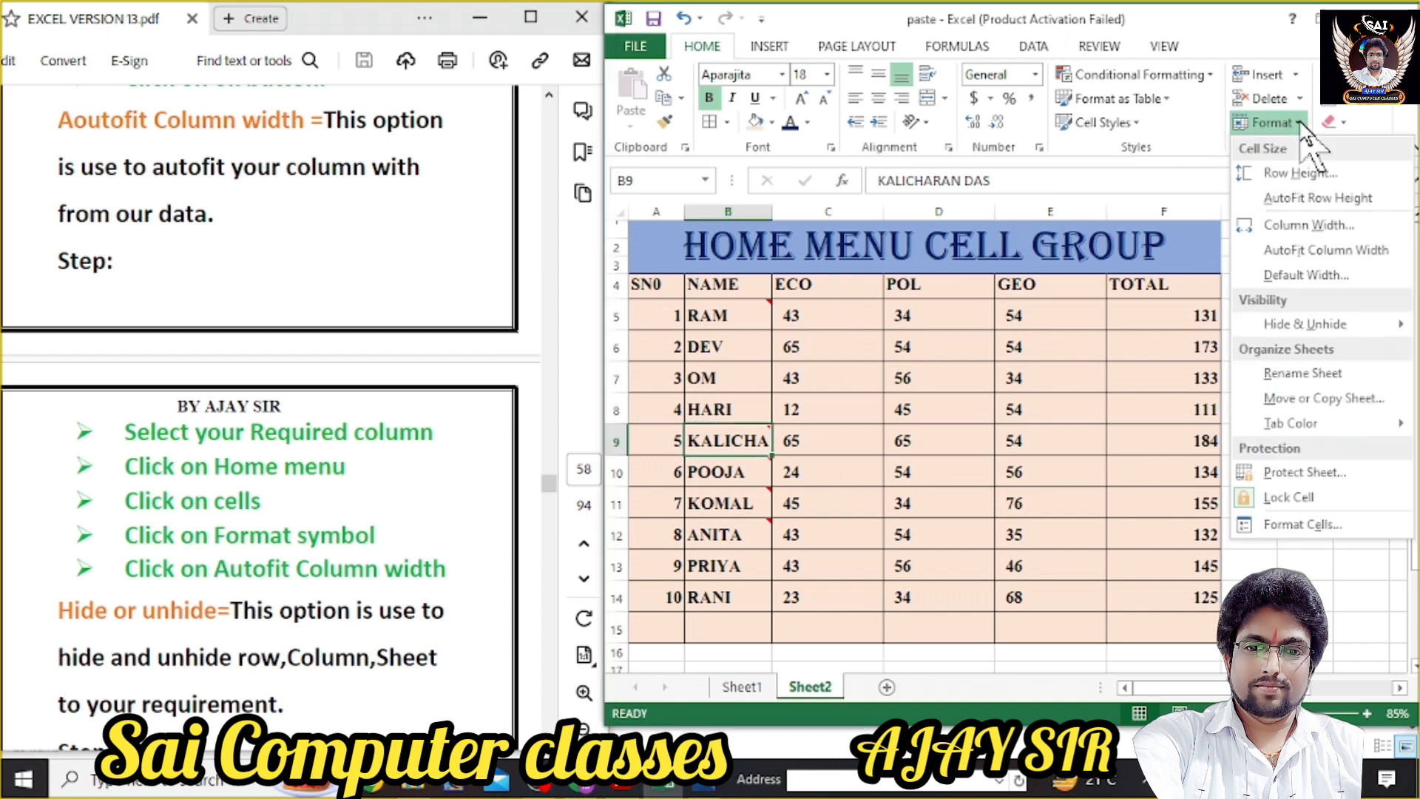
{"action": "left_click", "coordinate": [1324, 251]}
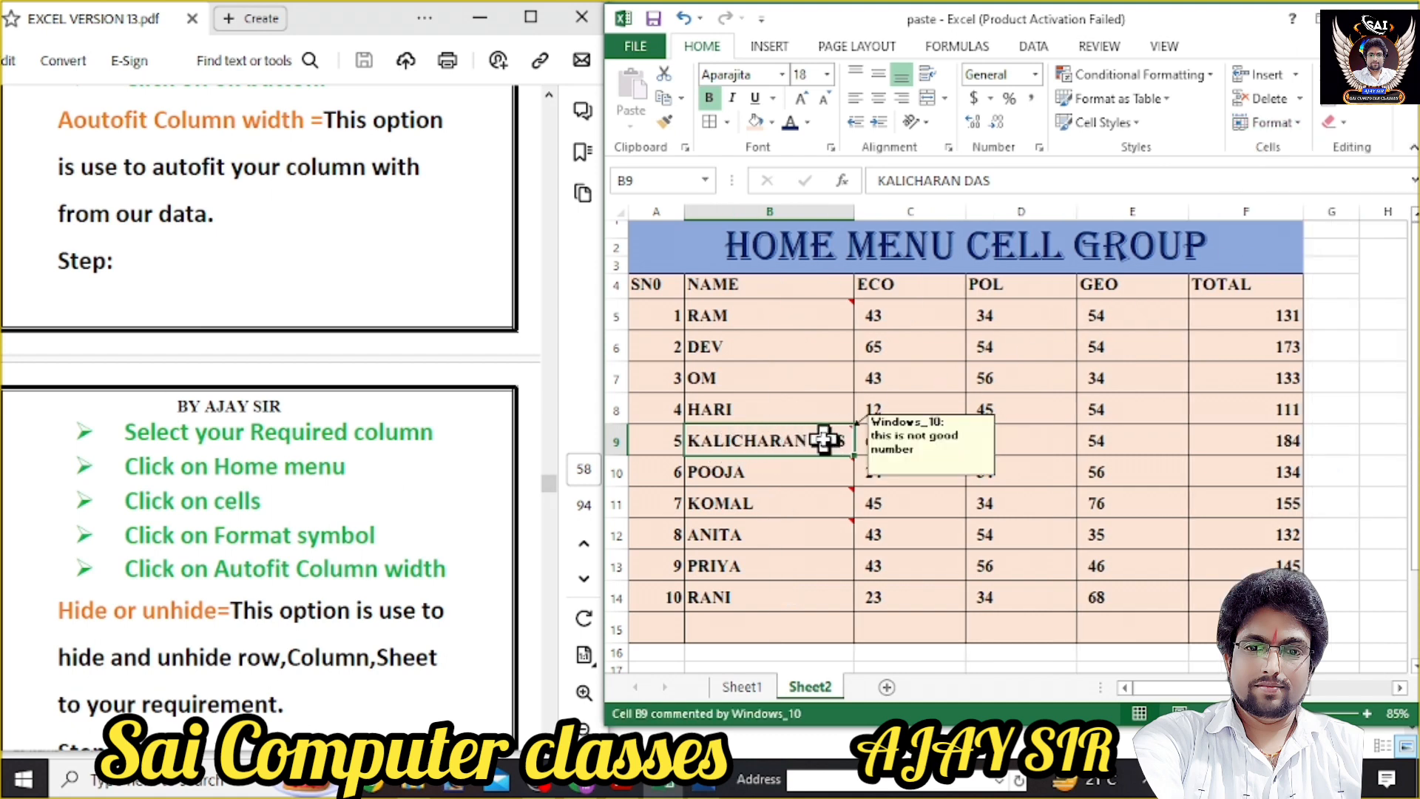
{"action": "key", "text": "ctrl+z"}
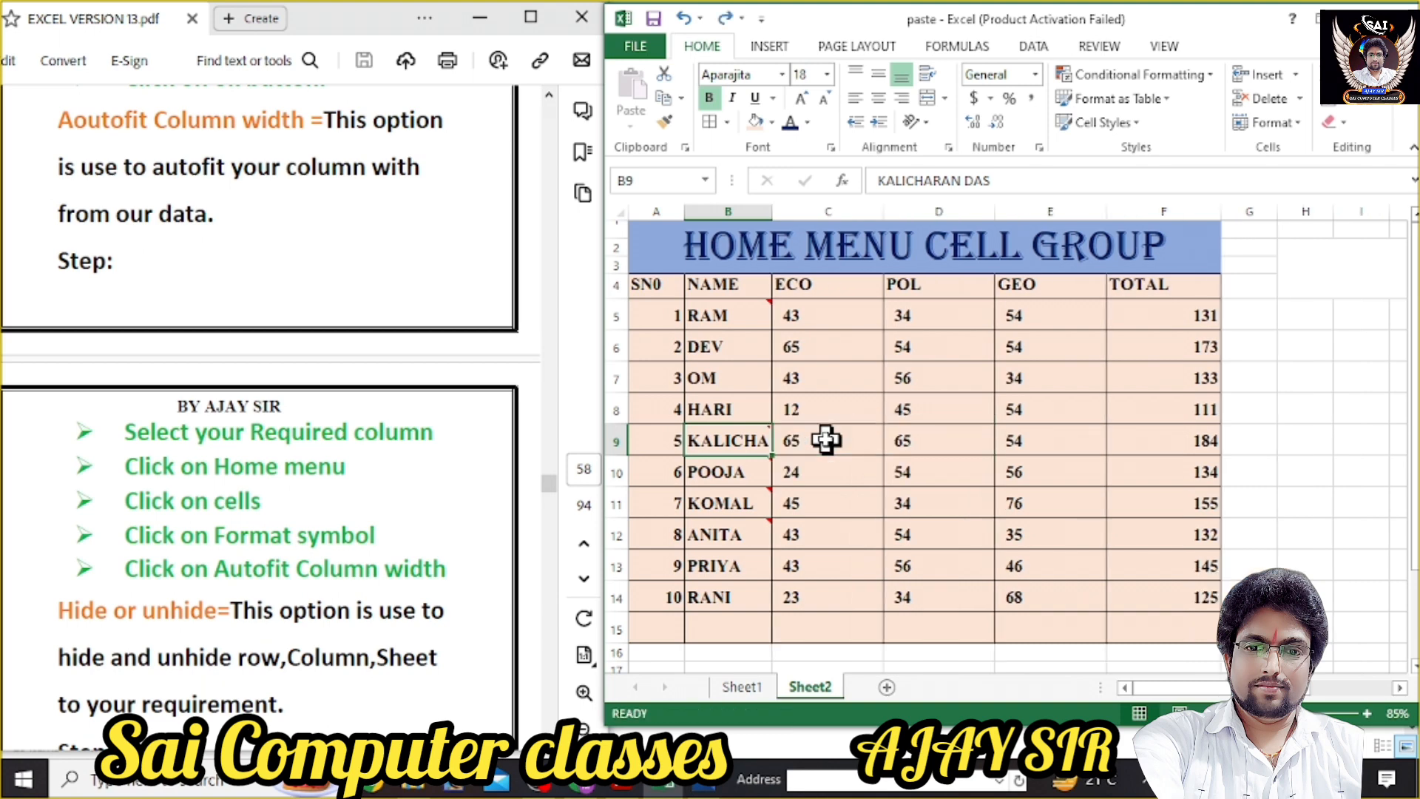
Apply AutoFit Column Width to the NAME column again so the full name in B9 fits.
{"action": "left_click", "coordinate": [1298, 125]}
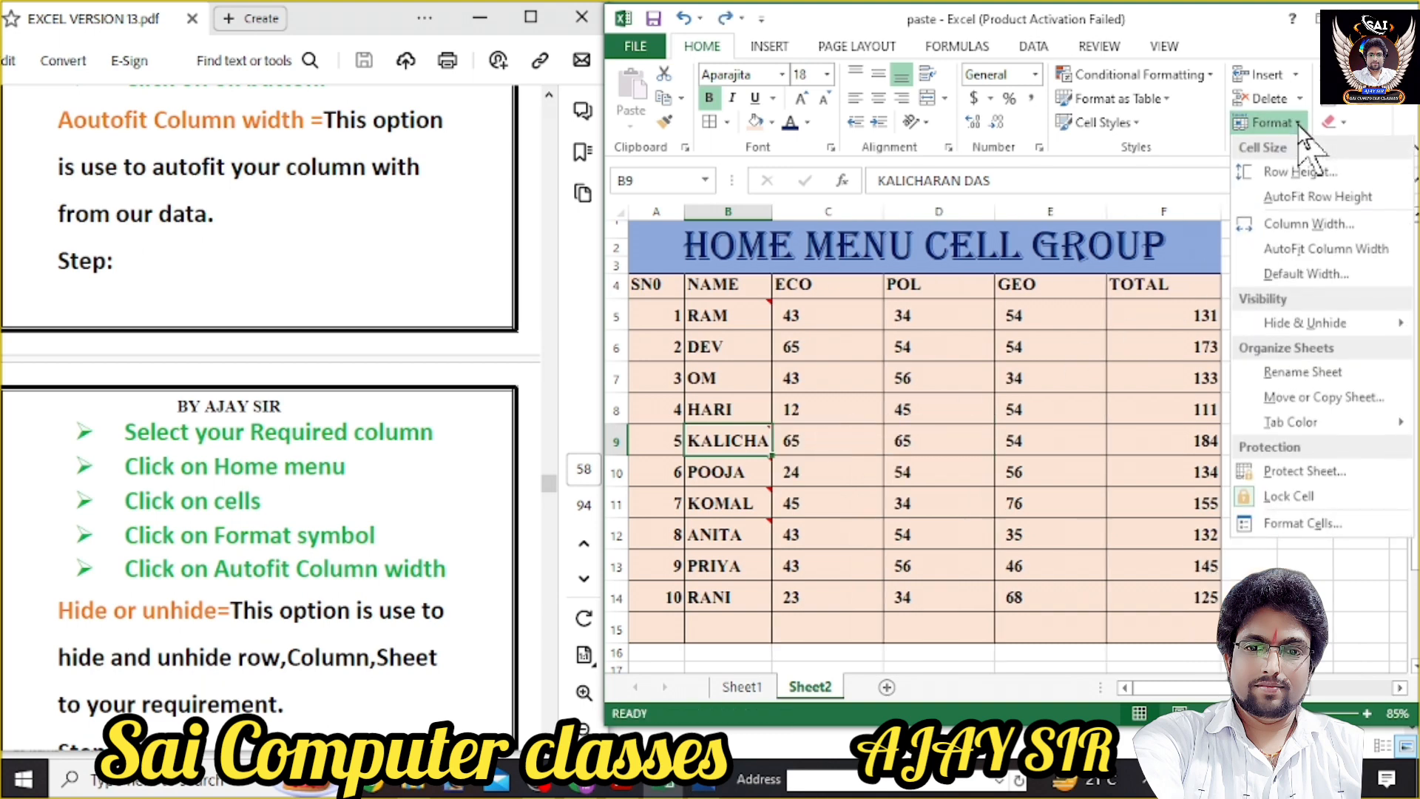
{"action": "left_click", "coordinate": [1326, 252]}
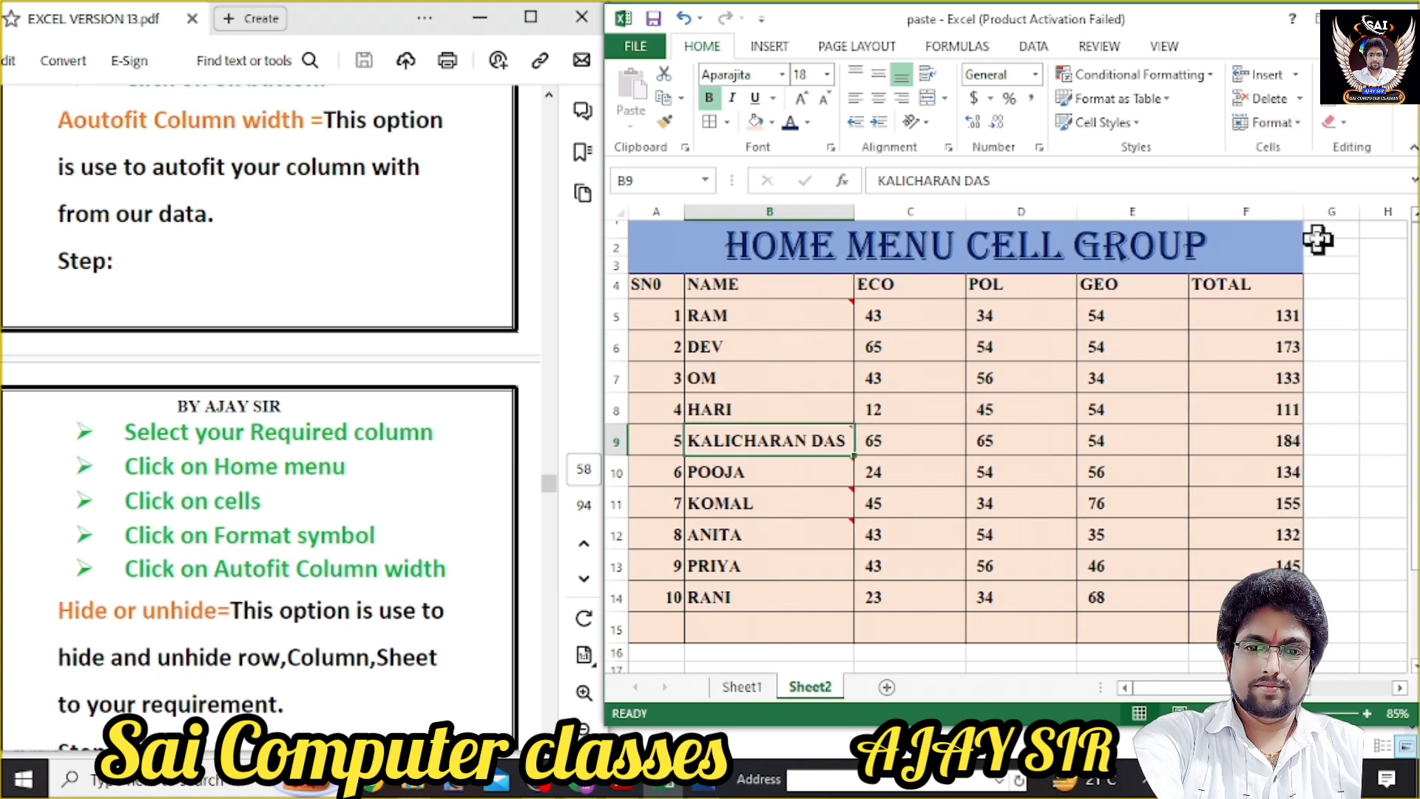
{"action": "mouse_move", "coordinate": [740, 447]}
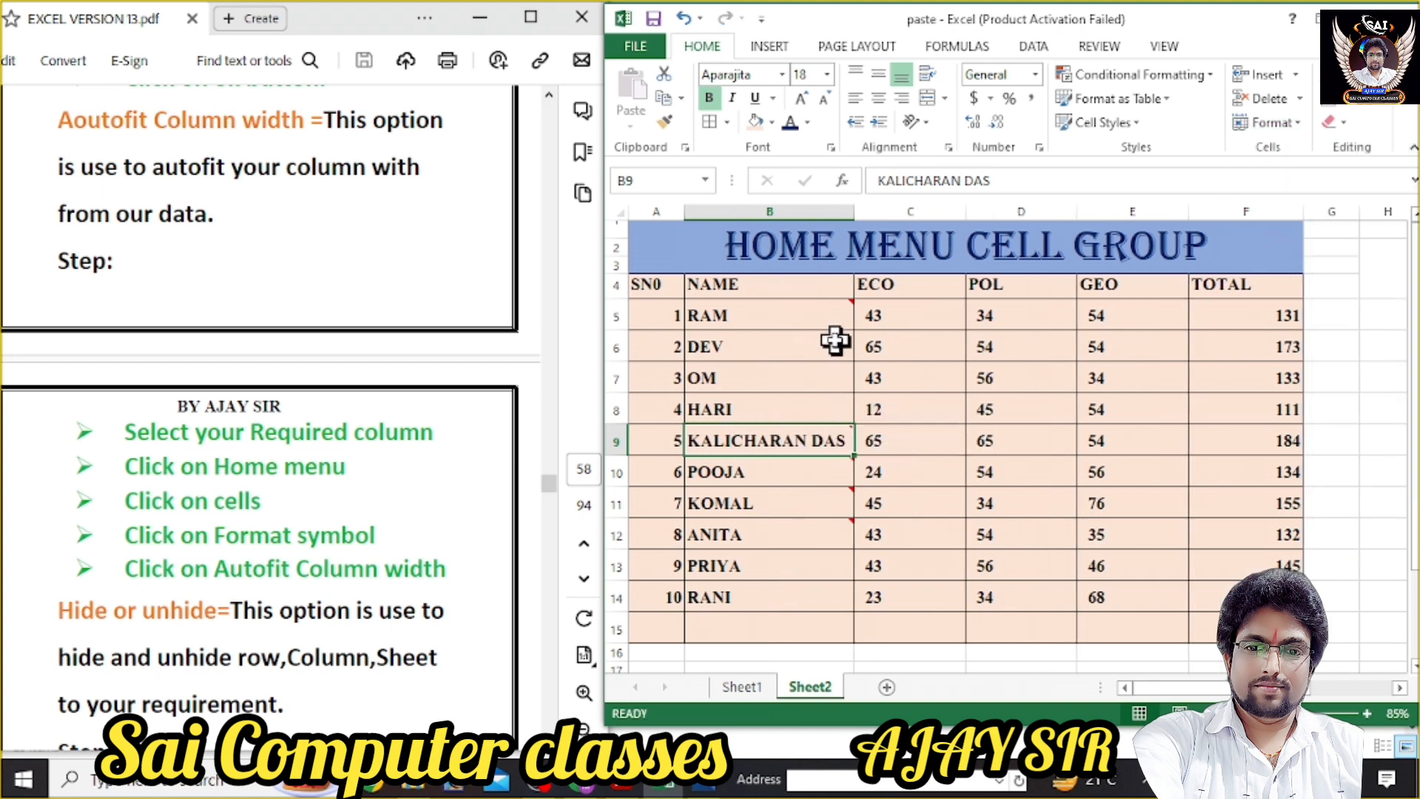
AutoFit the ECO, POL and GEO columns to the marks in rows 5 to 14, and undo the column autofits.
{"action": "left_click_drag", "start_coordinate": [935, 317], "coordinate": [1133, 602]}
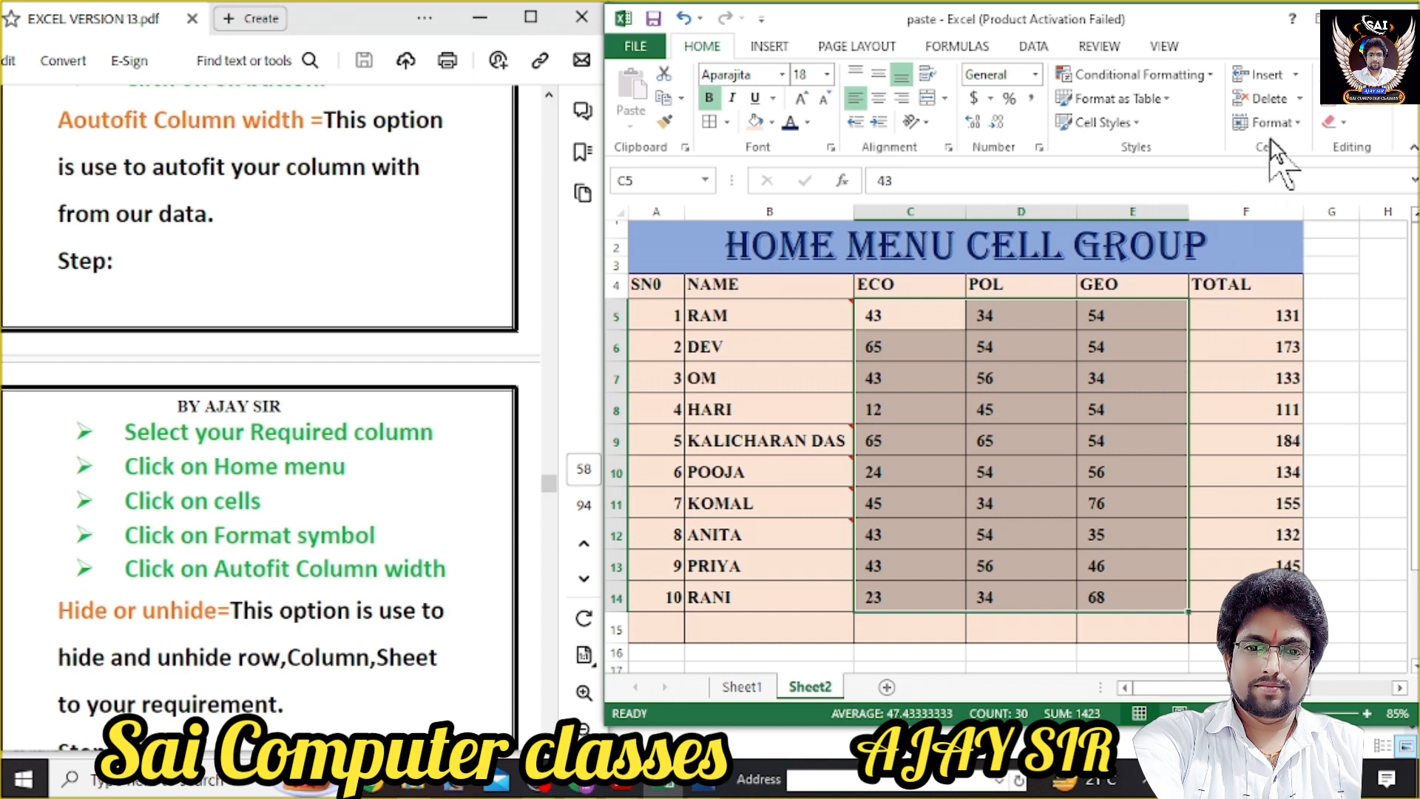
{"action": "left_click", "coordinate": [1296, 124]}
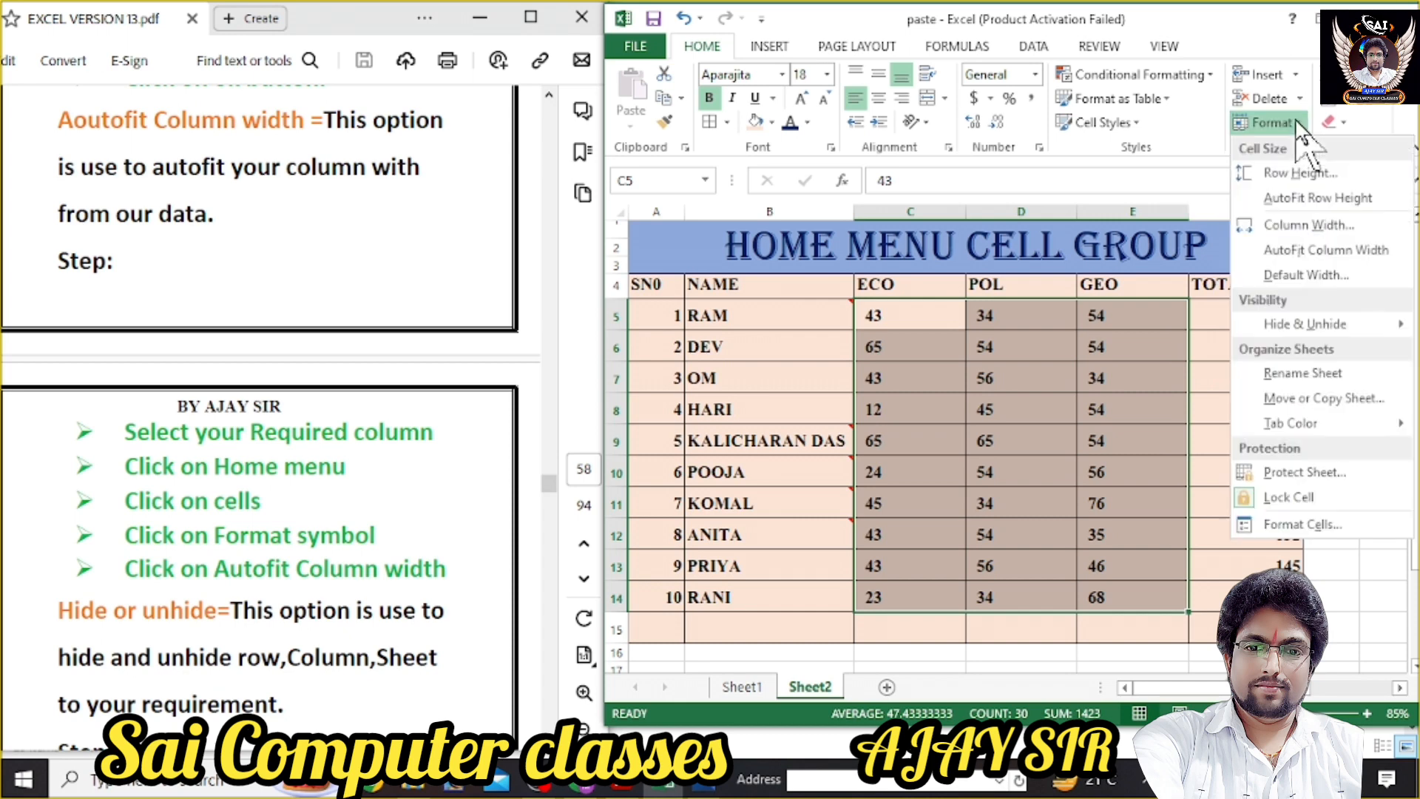
{"action": "left_click", "coordinate": [1303, 251]}
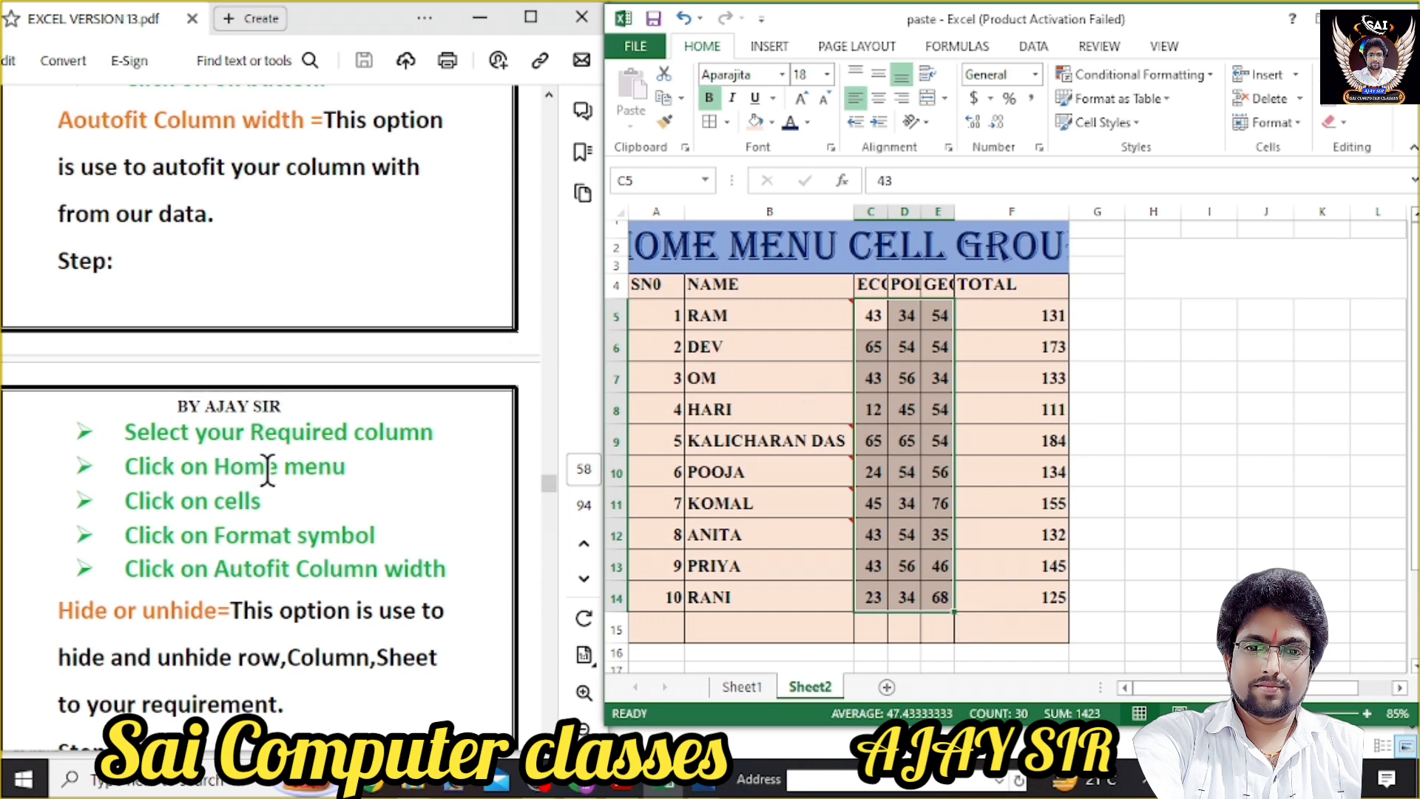
{"action": "key", "text": "ctrl+z"}
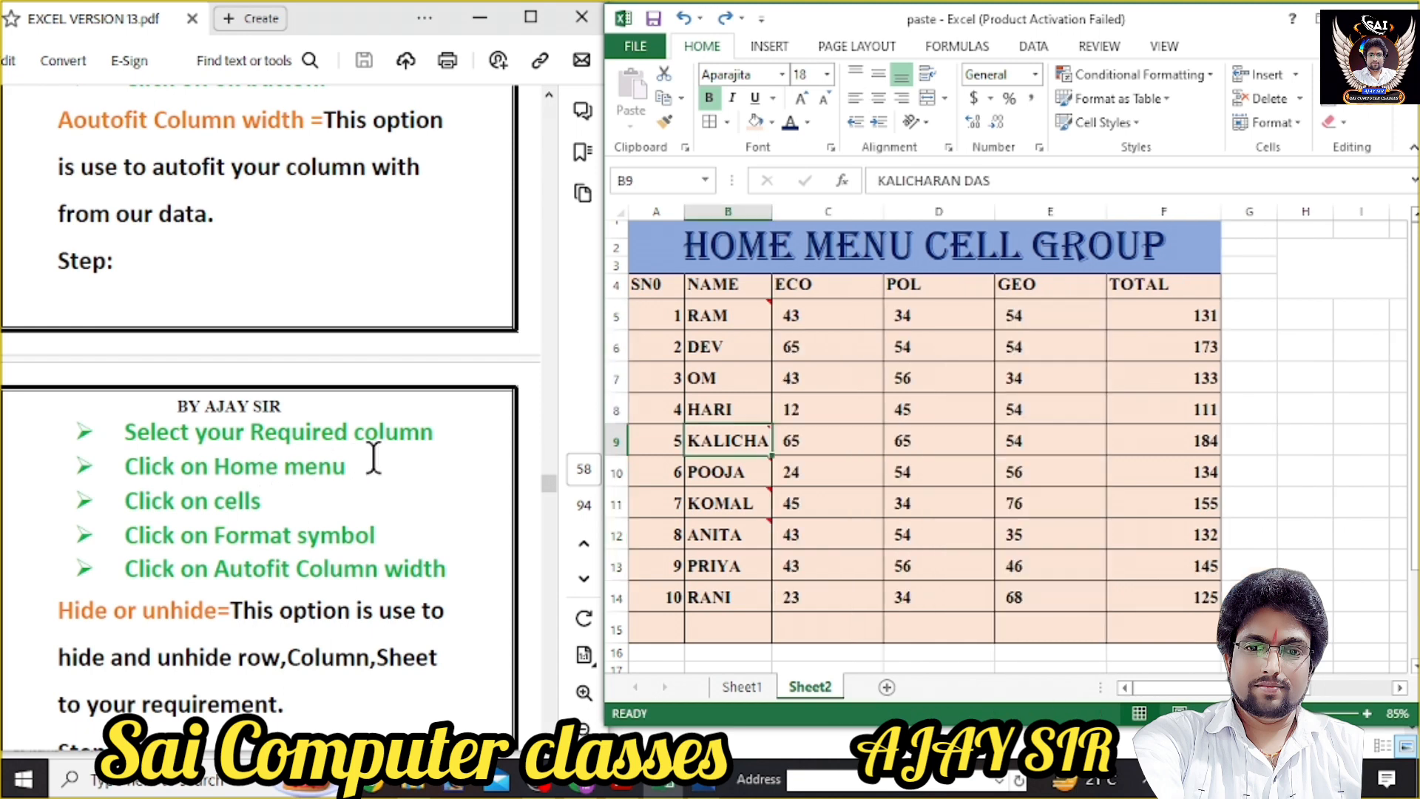
Read the Hide or unhide section of the PDF notes and compare it with Excel's Format options.
{"action": "left_click", "coordinate": [386, 296]}
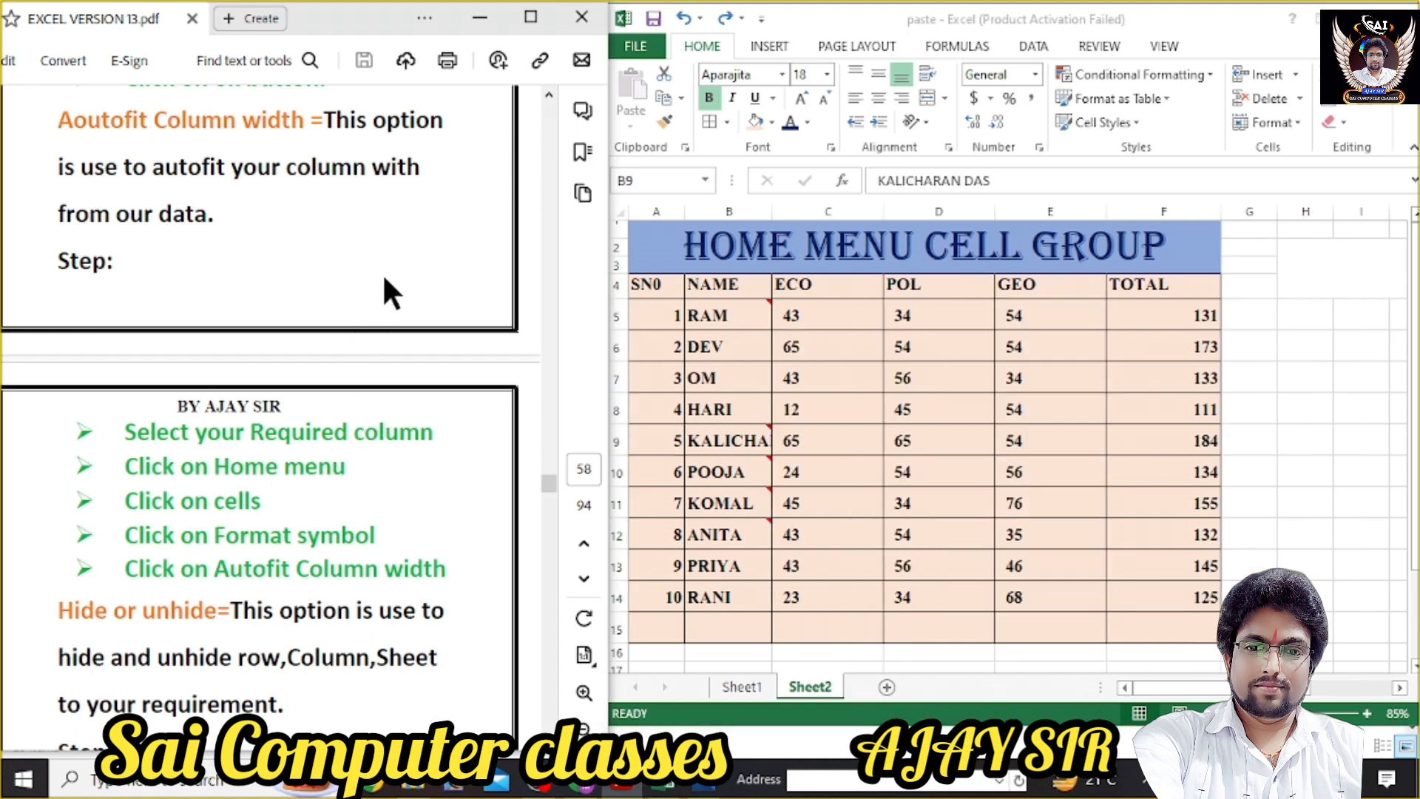
{"action": "scroll", "coordinate": [370, 307], "scroll_direction": "down", "scroll_amount": 5}
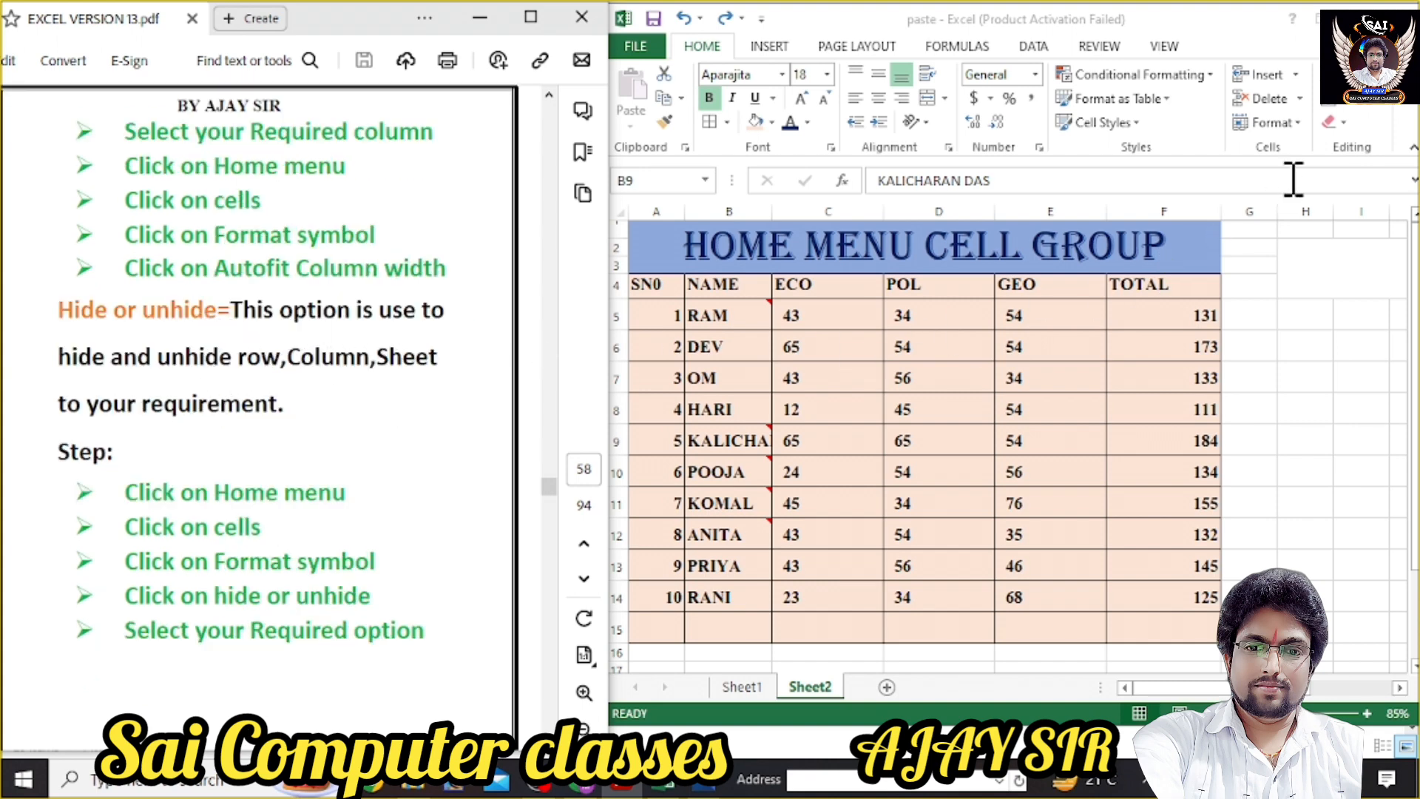
{"action": "left_click", "coordinate": [1303, 124]}
{"action": "left_click", "coordinate": [1303, 124]}
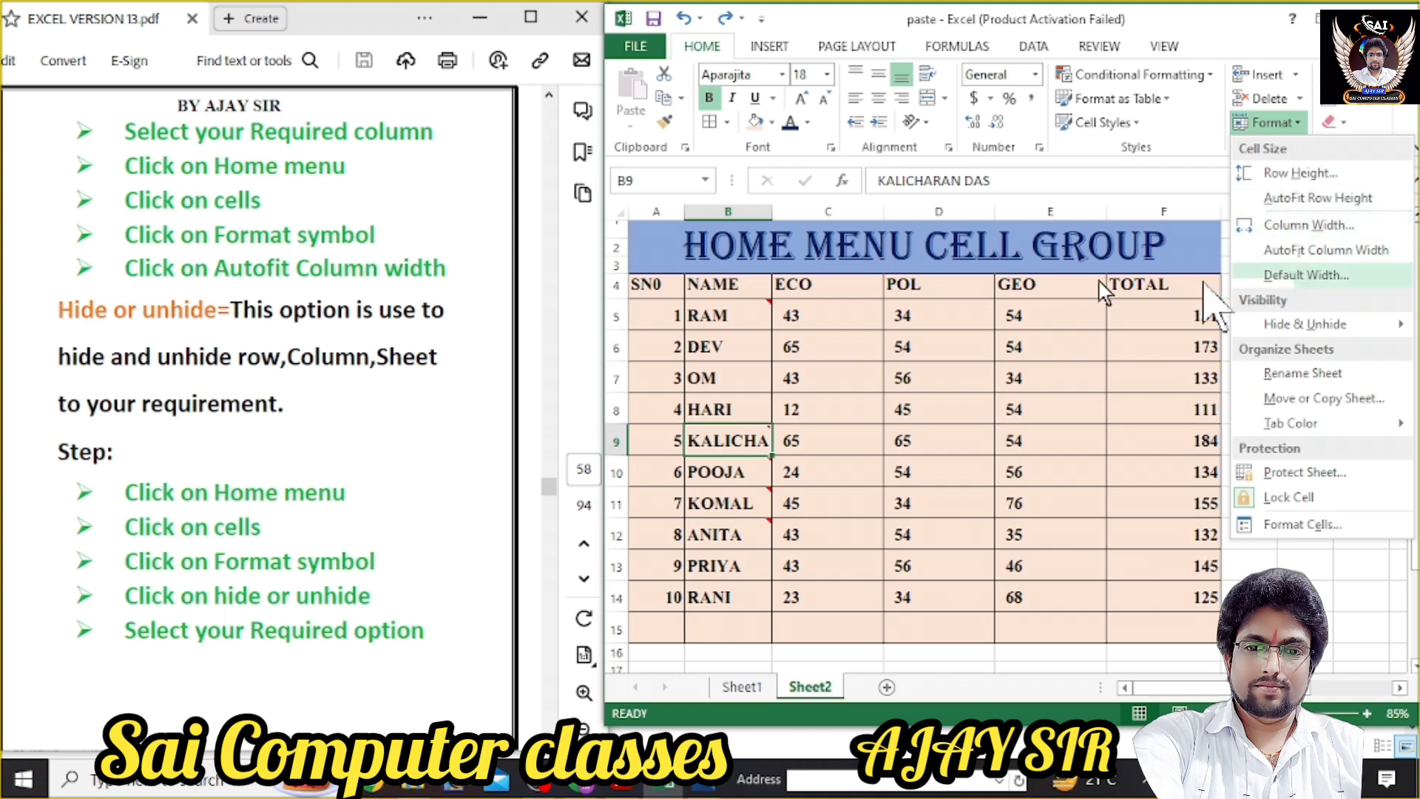
{"action": "left_click", "coordinate": [413, 184]}
{"action": "scroll", "coordinate": [414, 187], "scroll_direction": "up", "scroll_amount": 3}
{"action": "scroll", "coordinate": [413, 185], "scroll_direction": "up", "scroll_amount": 3}
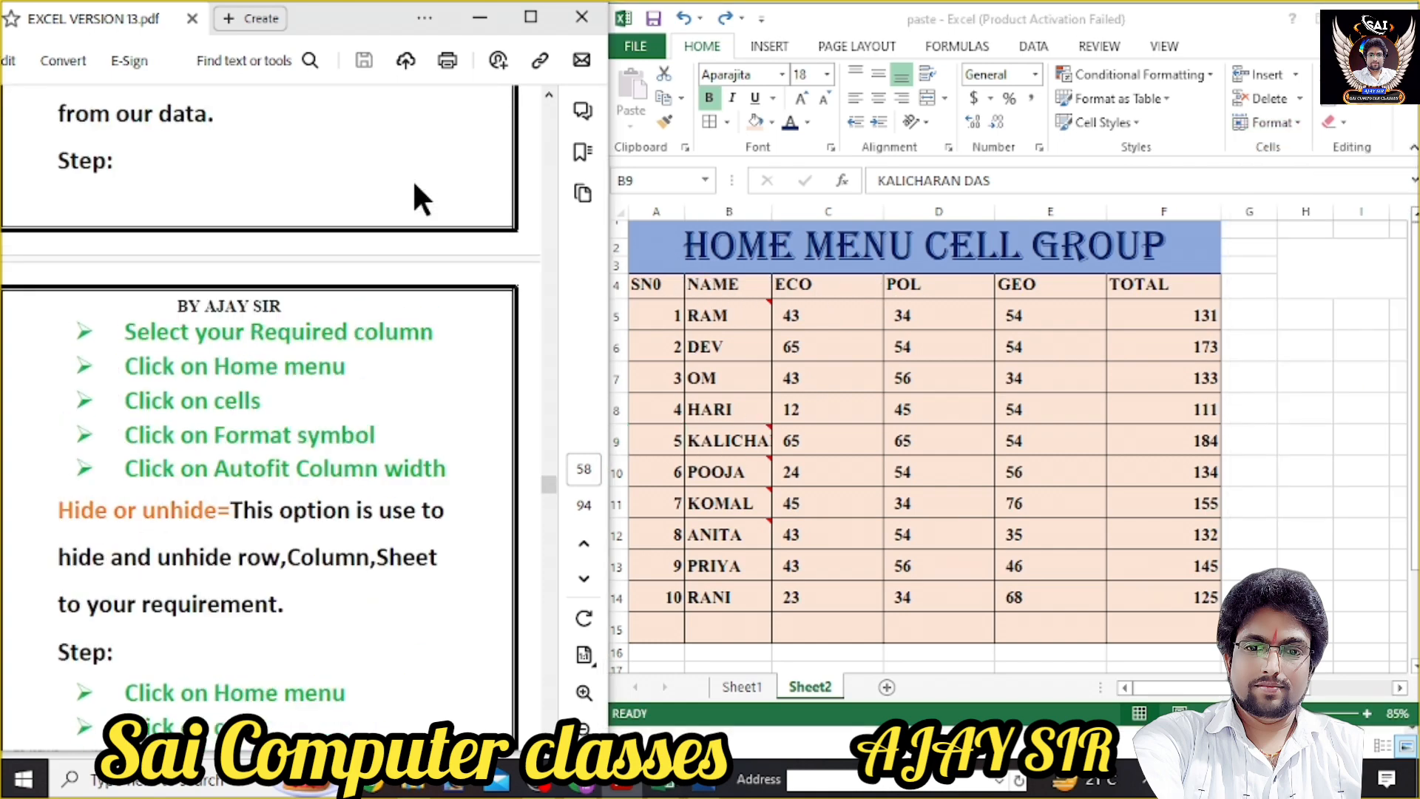
{"action": "scroll", "coordinate": [412, 187], "scroll_direction": "down", "scroll_amount": 3}
{"action": "scroll", "coordinate": [414, 191], "scroll_direction": "down", "scroll_amount": 1}
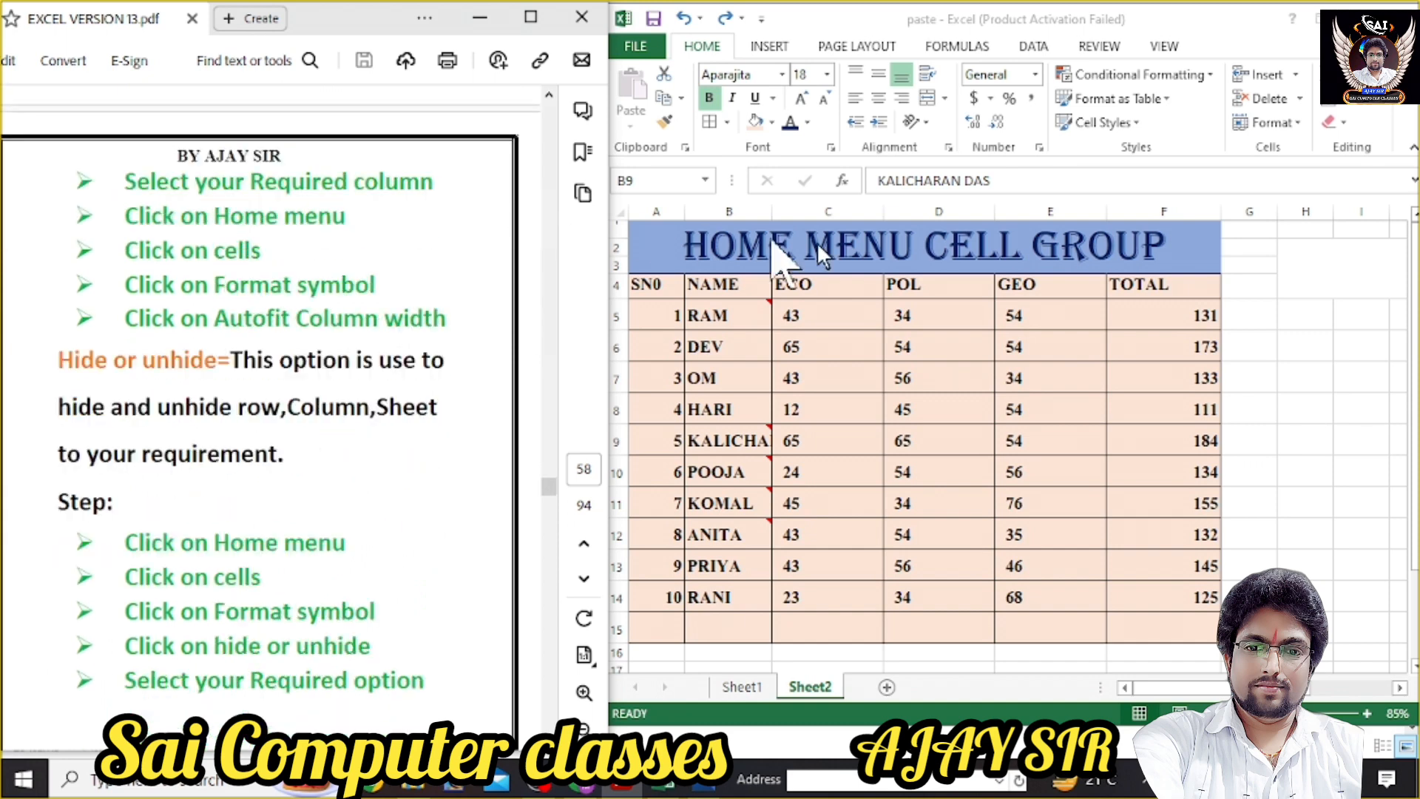
Set the default column width of Sheet2 to 45, check the table's columns, and undo the change.
{"action": "left_click", "coordinate": [1057, 313]}
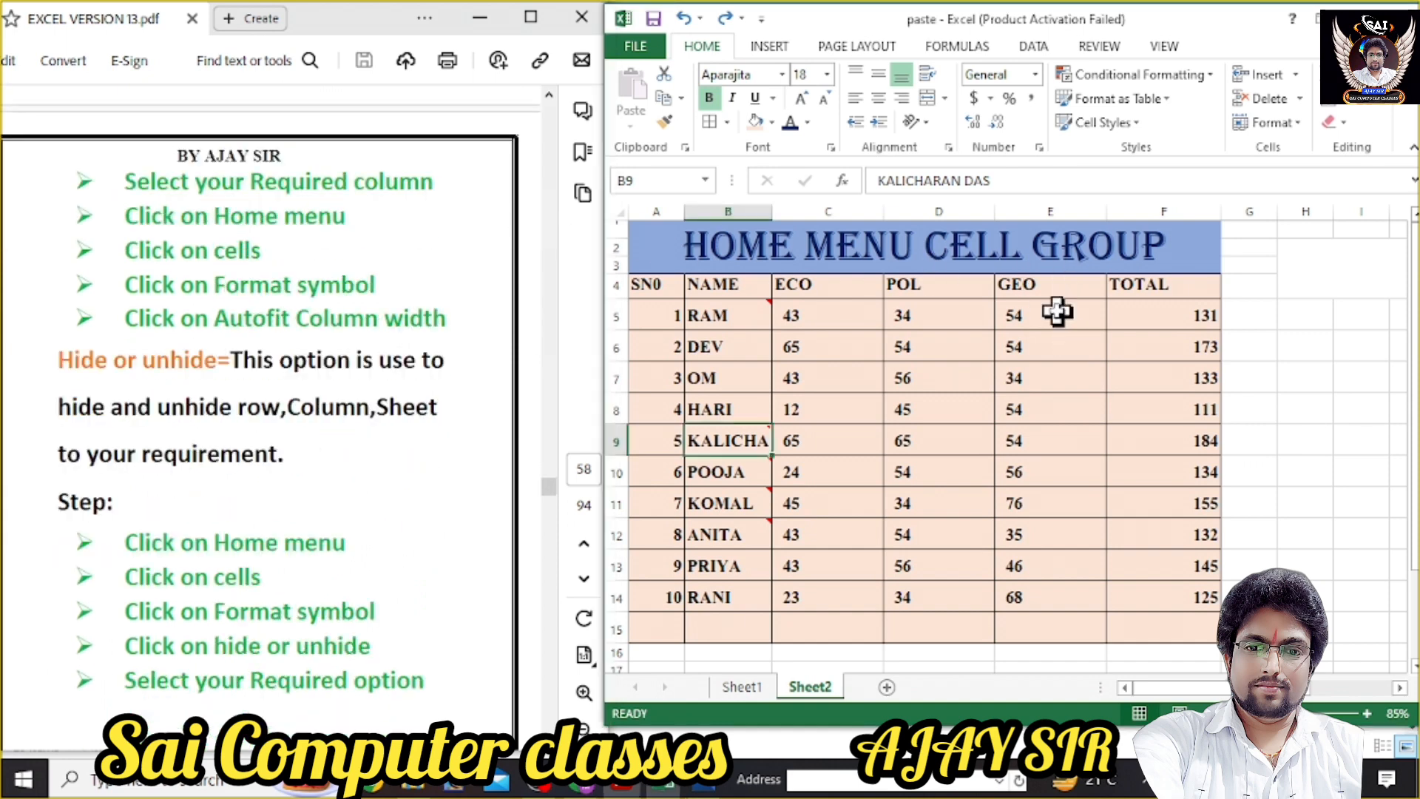
{"action": "left_click", "coordinate": [898, 315]}
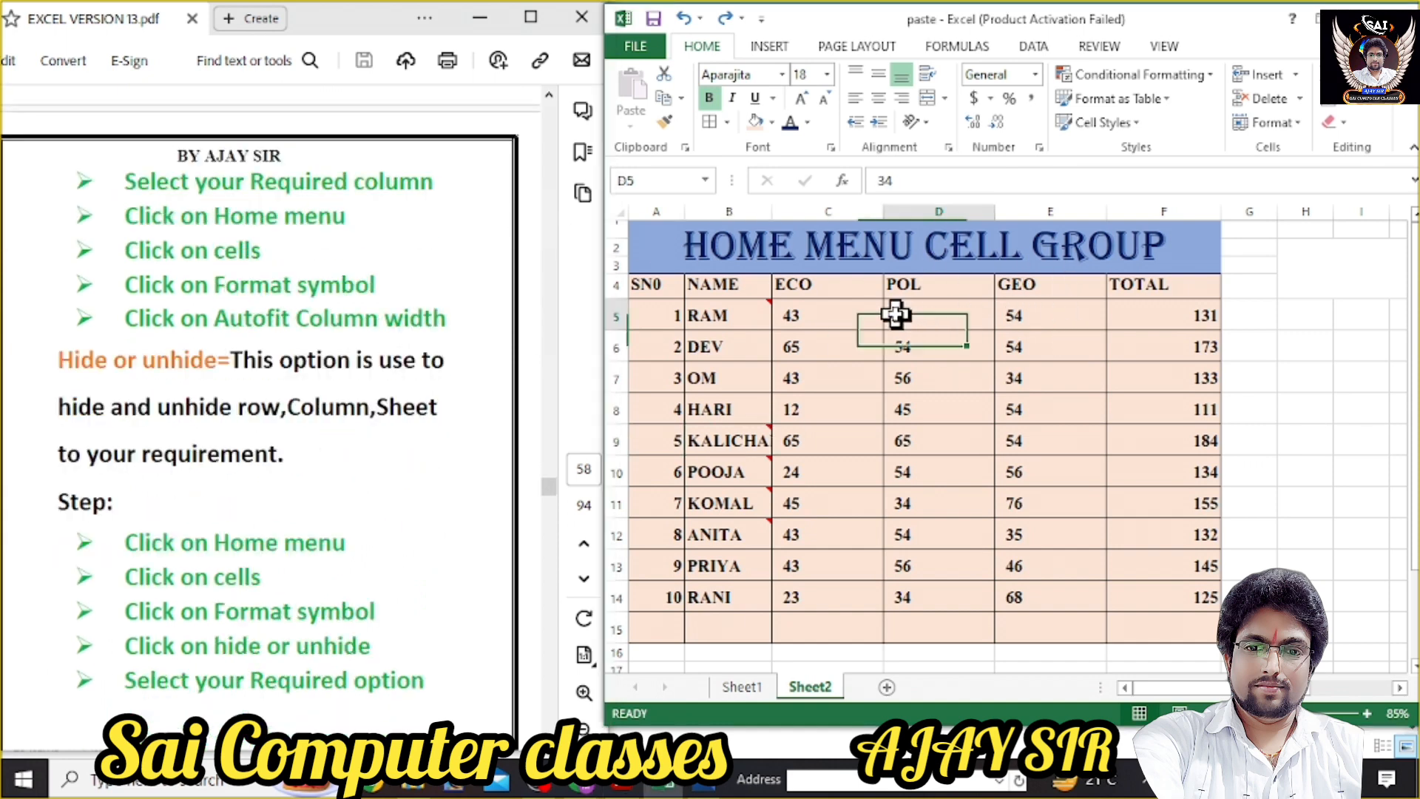
{"action": "left_click", "coordinate": [659, 252]}
{"action": "left_click", "coordinate": [721, 311]}
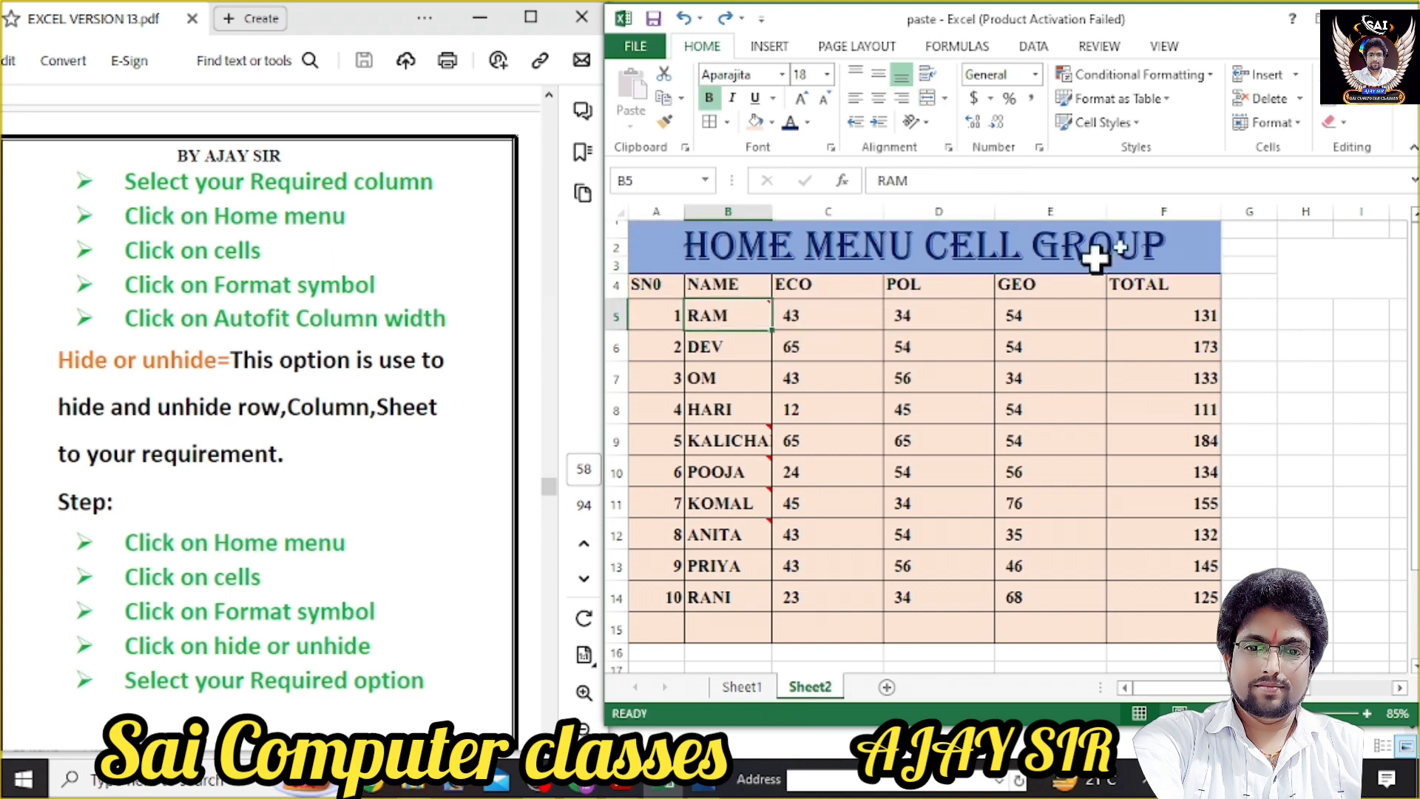
{"action": "left_click", "coordinate": [1273, 122]}
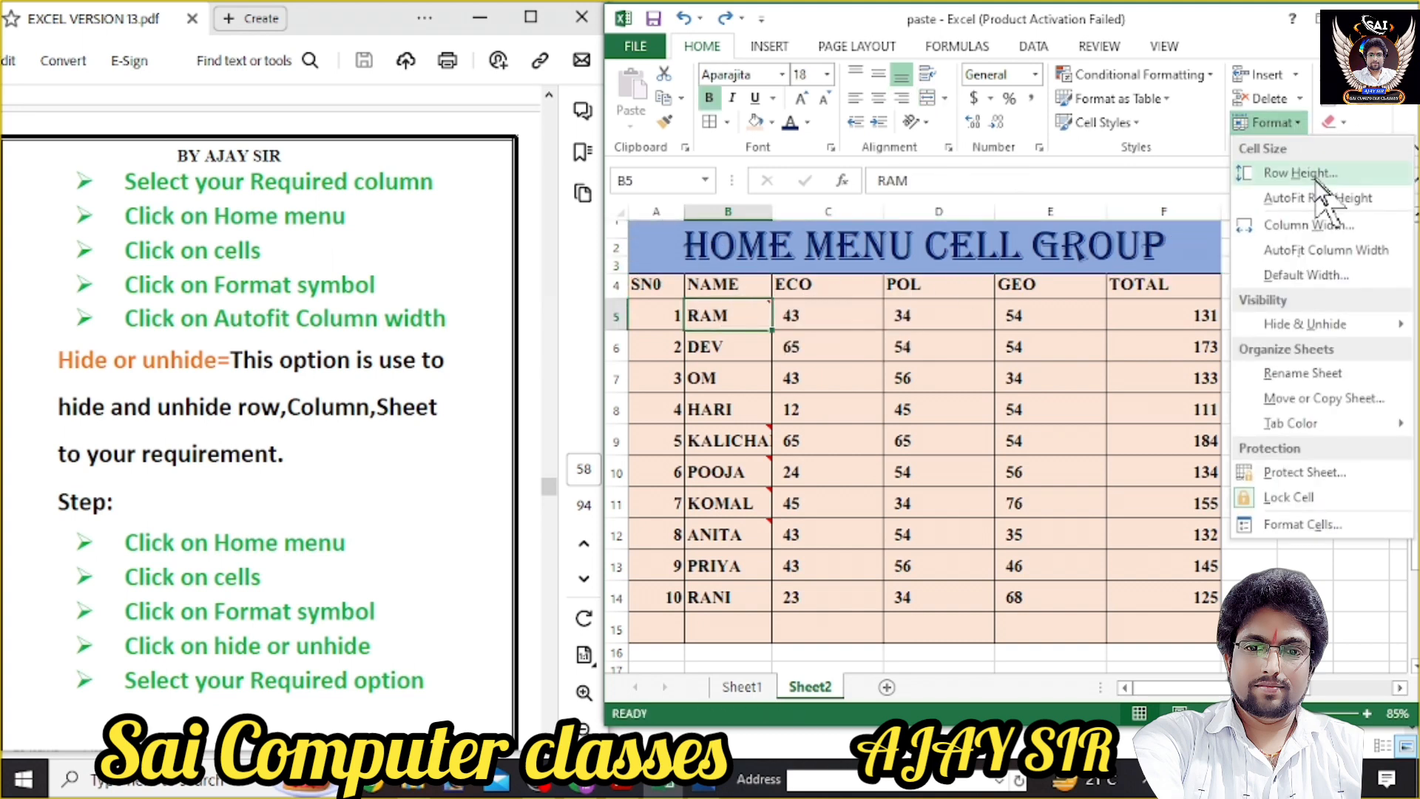
{"action": "left_click", "coordinate": [1310, 273]}
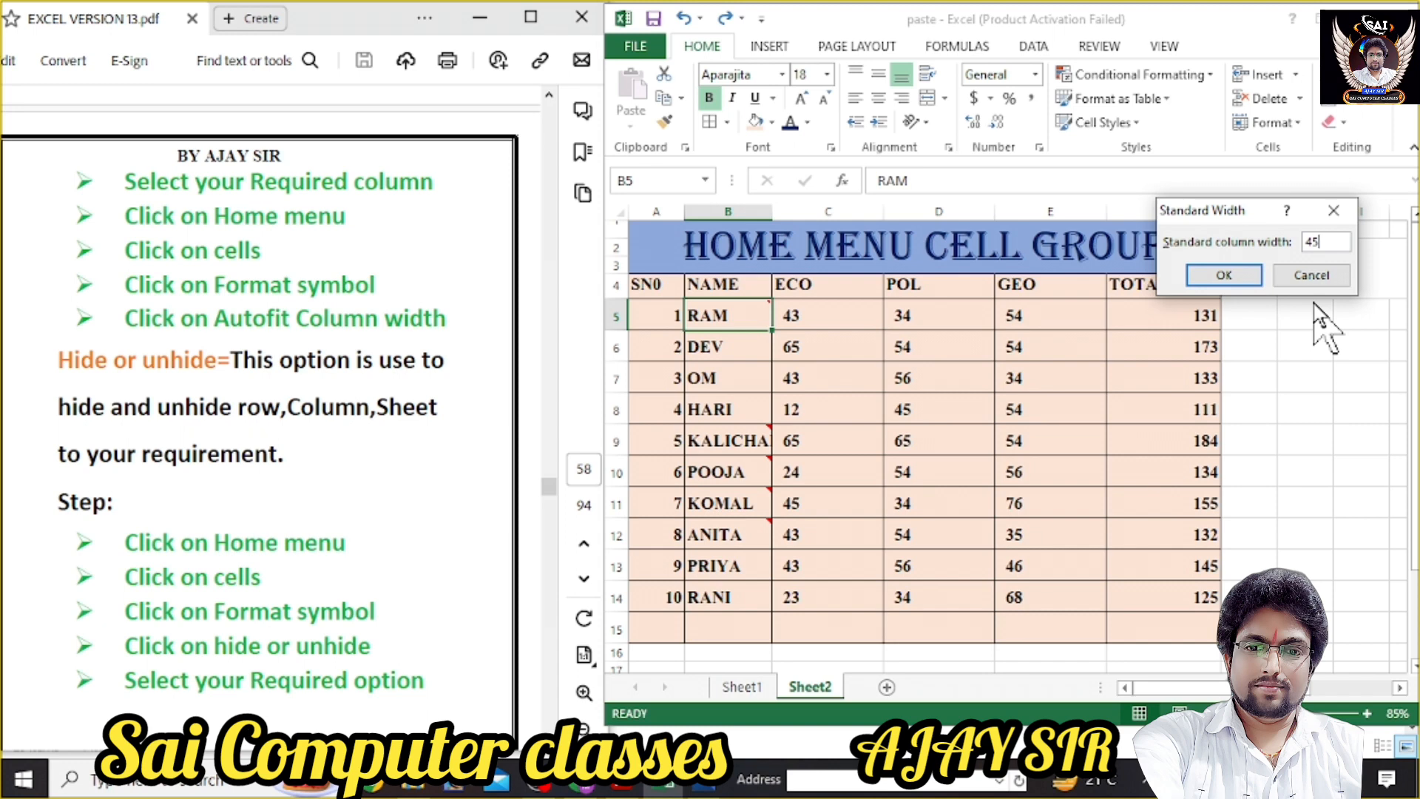
{"action": "left_click", "coordinate": [1224, 275]}
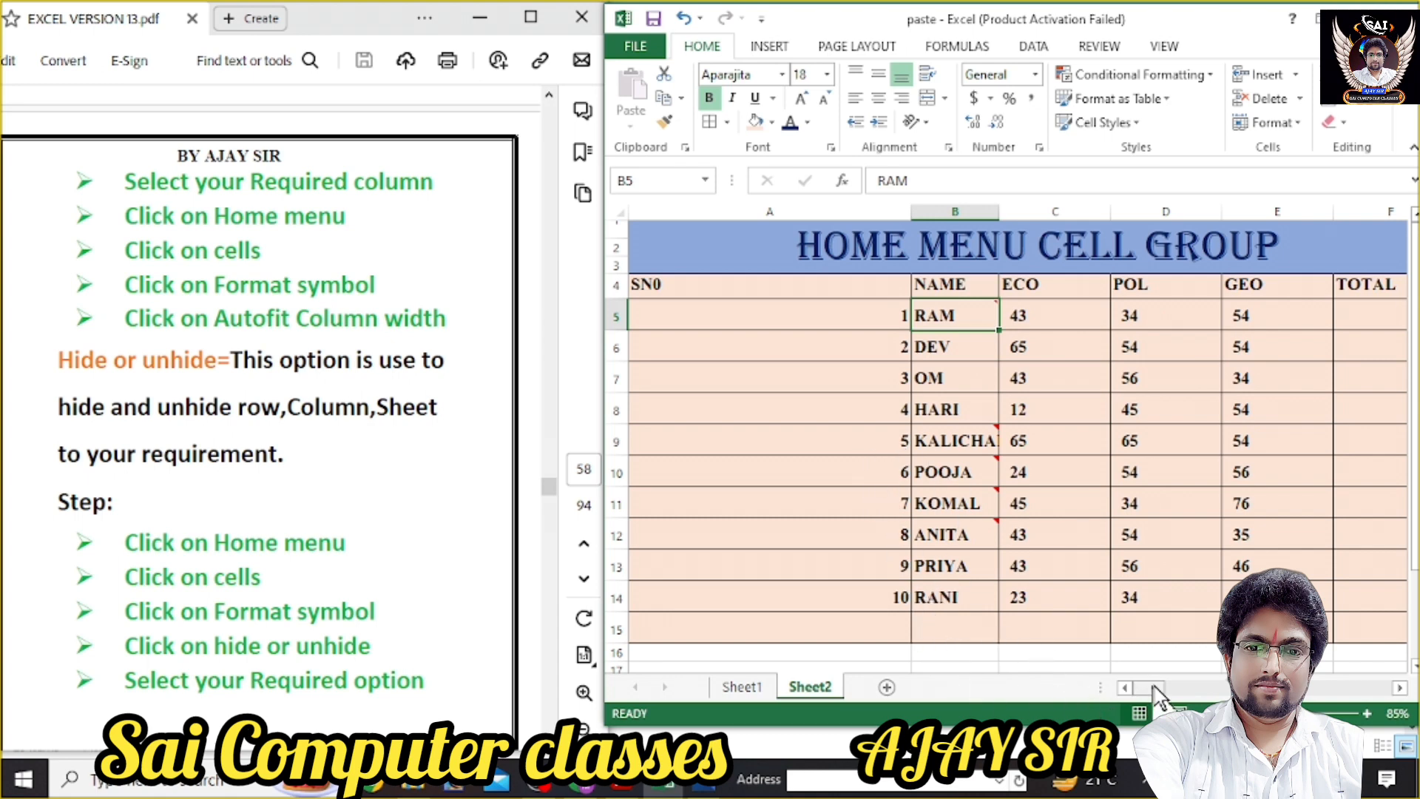
{"action": "mouse_move", "coordinate": [1151, 687]}
{"action": "left_mouse_down"}
{"action": "mouse_move", "coordinate": [1400, 688]}
{"action": "mouse_move", "coordinate": [1128, 686]}
{"action": "left_mouse_up"}
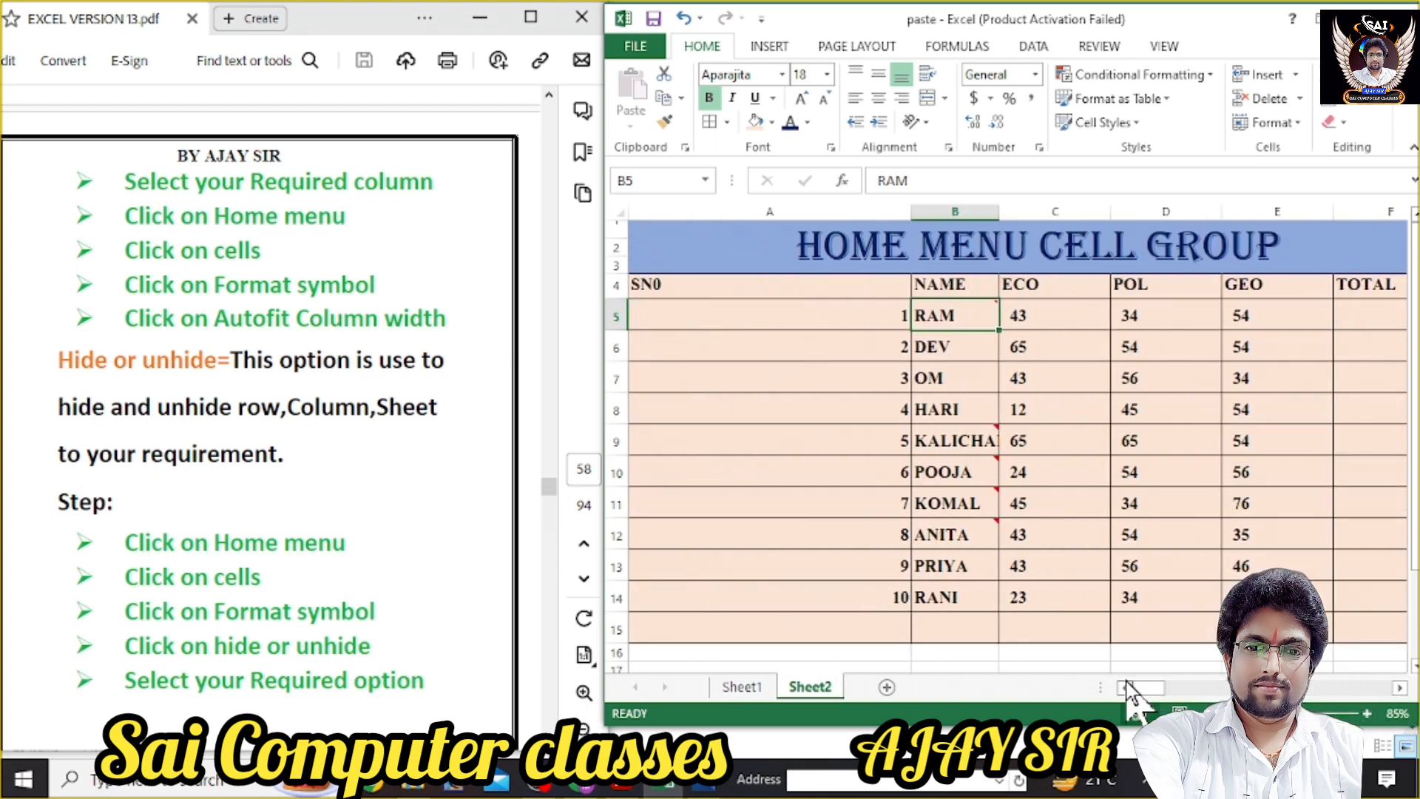
{"action": "key", "text": "ctrl+z"}
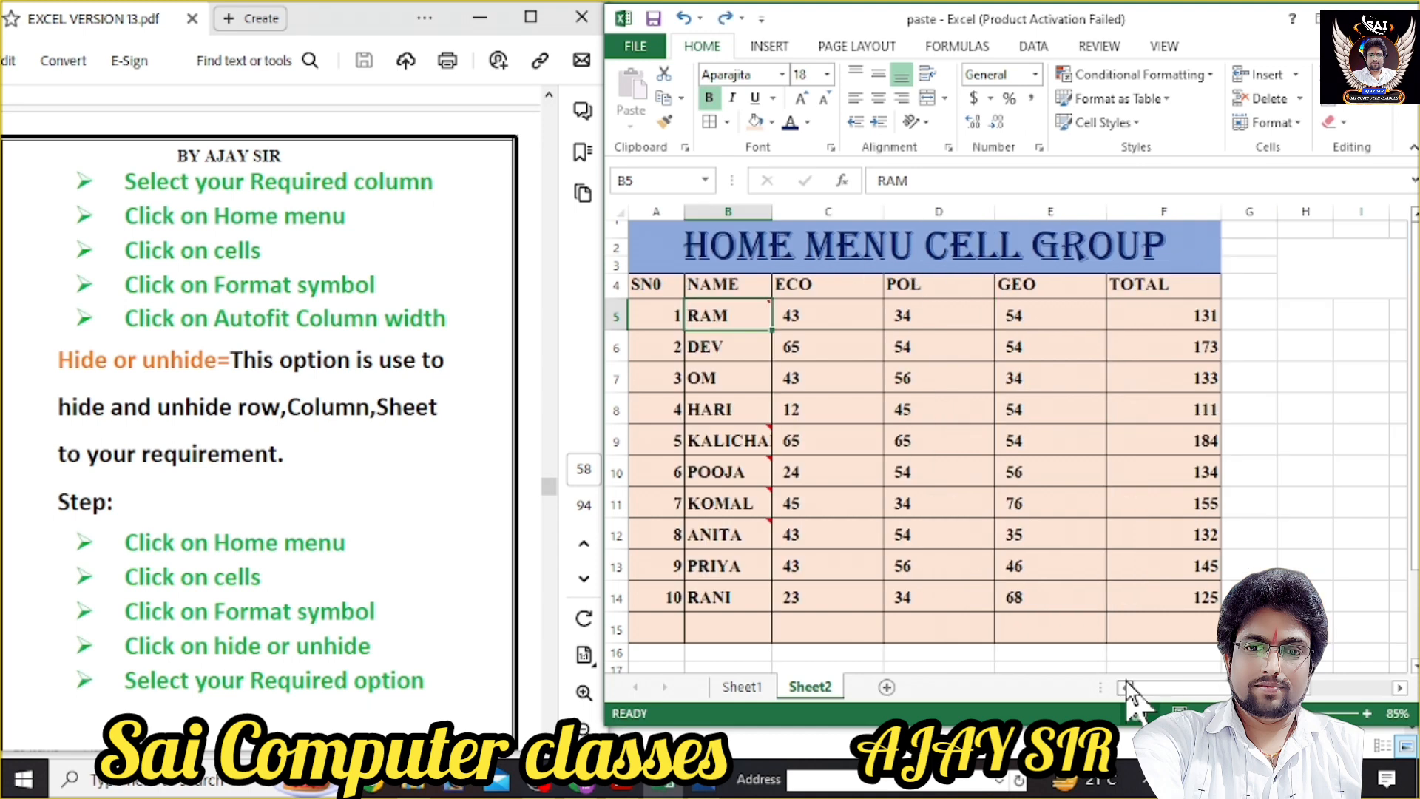
Add a new blank worksheet and set its default column width to 50.
{"action": "scroll", "coordinate": [1145, 625], "scroll_direction": "down", "scroll_amount": 6}
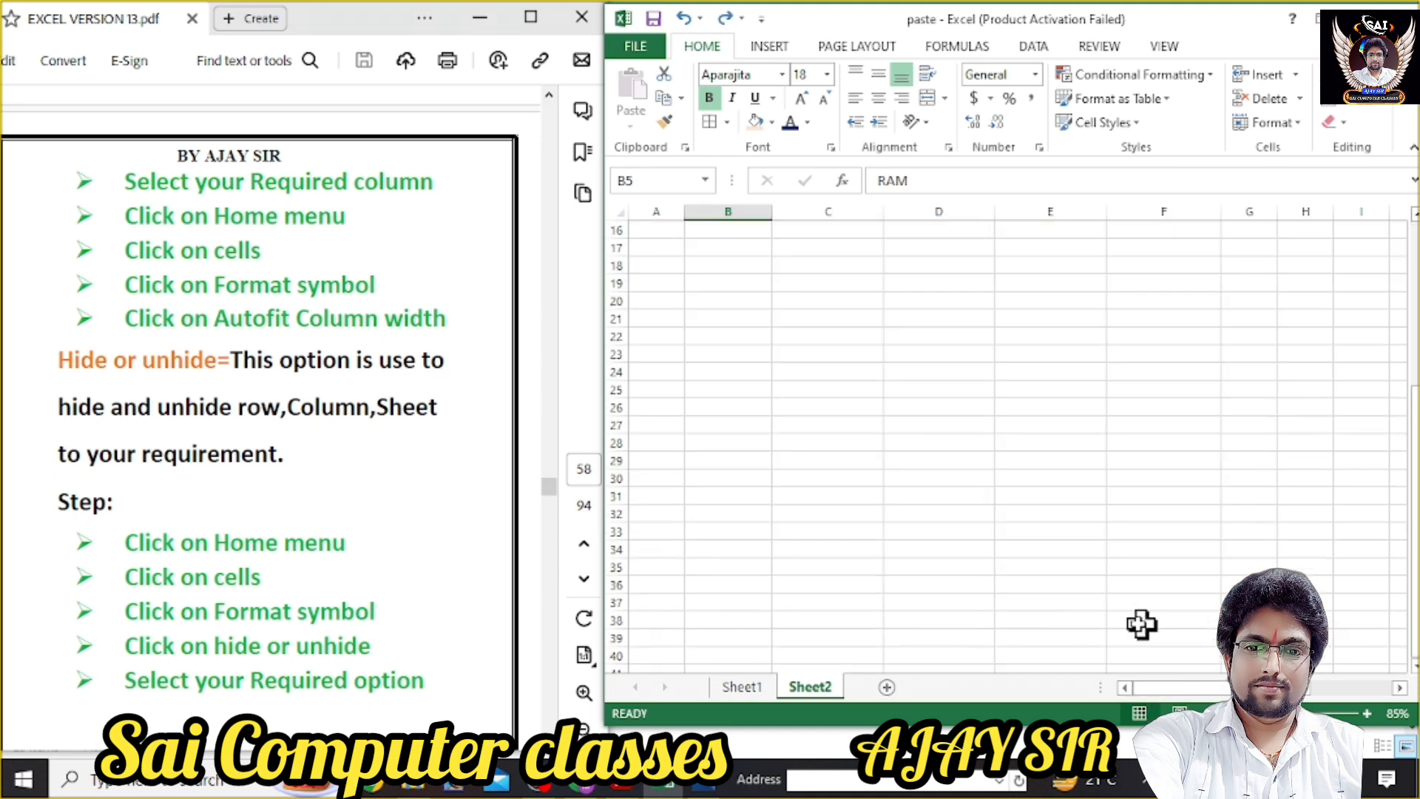
{"action": "left_click", "coordinate": [914, 389]}
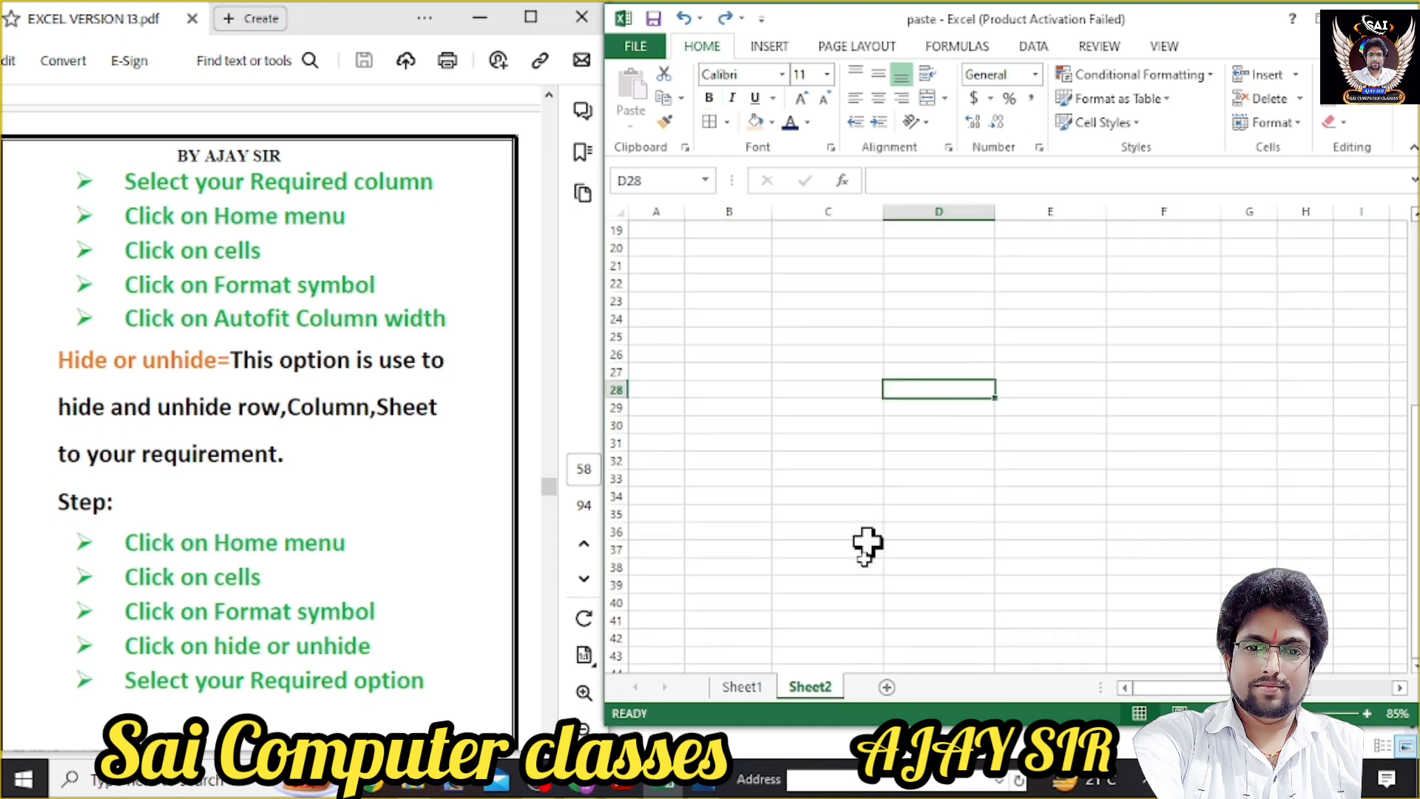
{"action": "left_click", "coordinate": [887, 687]}
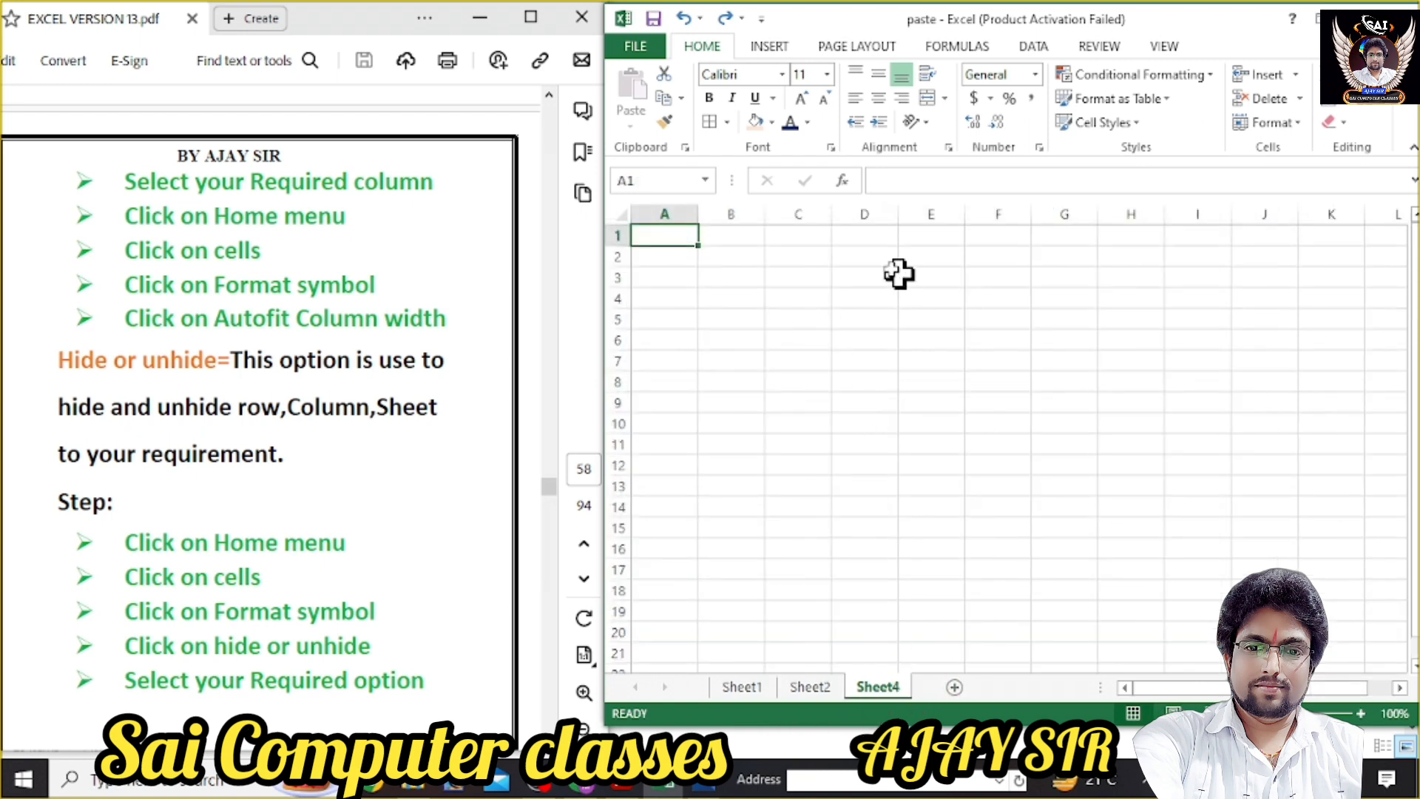
{"action": "left_click", "coordinate": [1292, 123]}
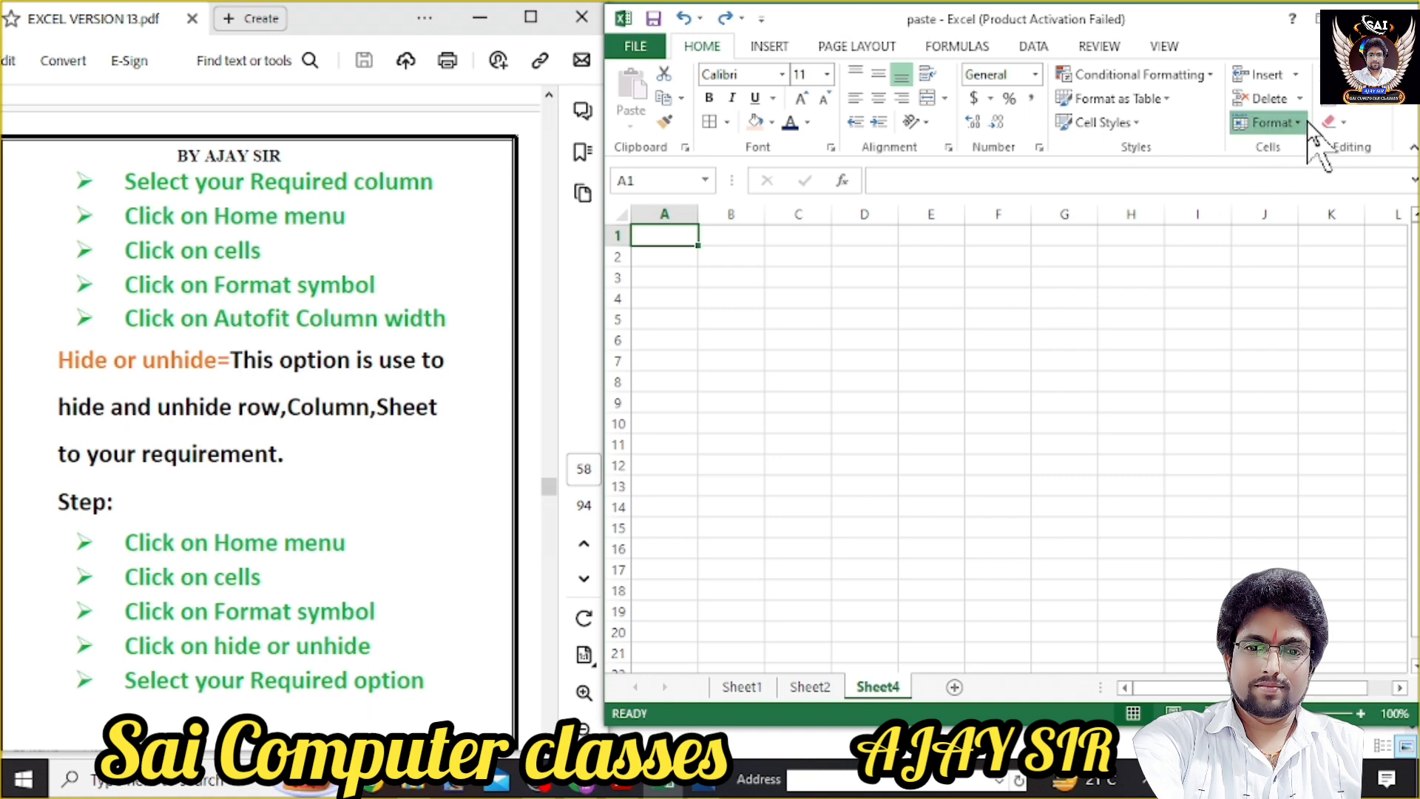
{"action": "left_click", "coordinate": [1302, 274]}
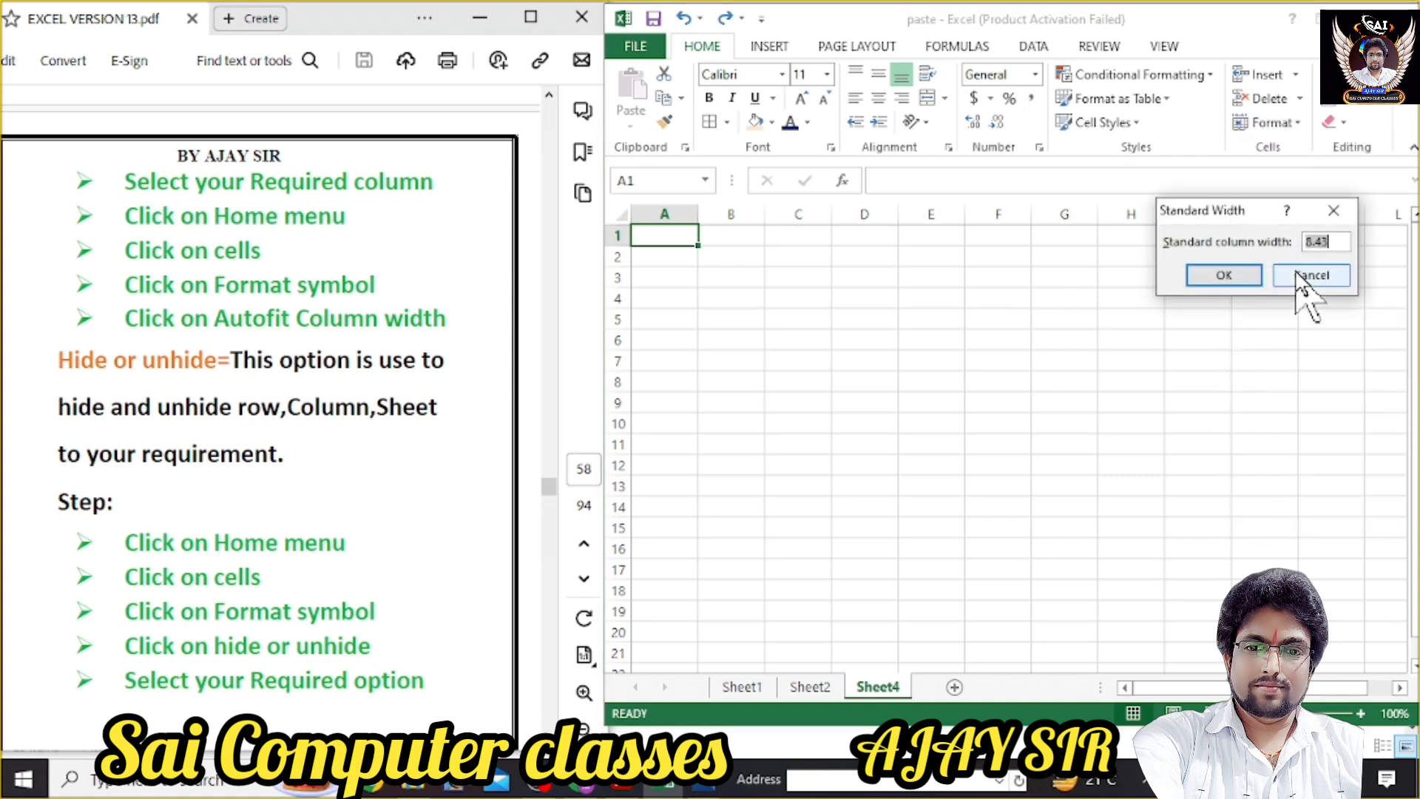
{"action": "type", "text": "50"}
{"action": "left_click", "coordinate": [1246, 278]}
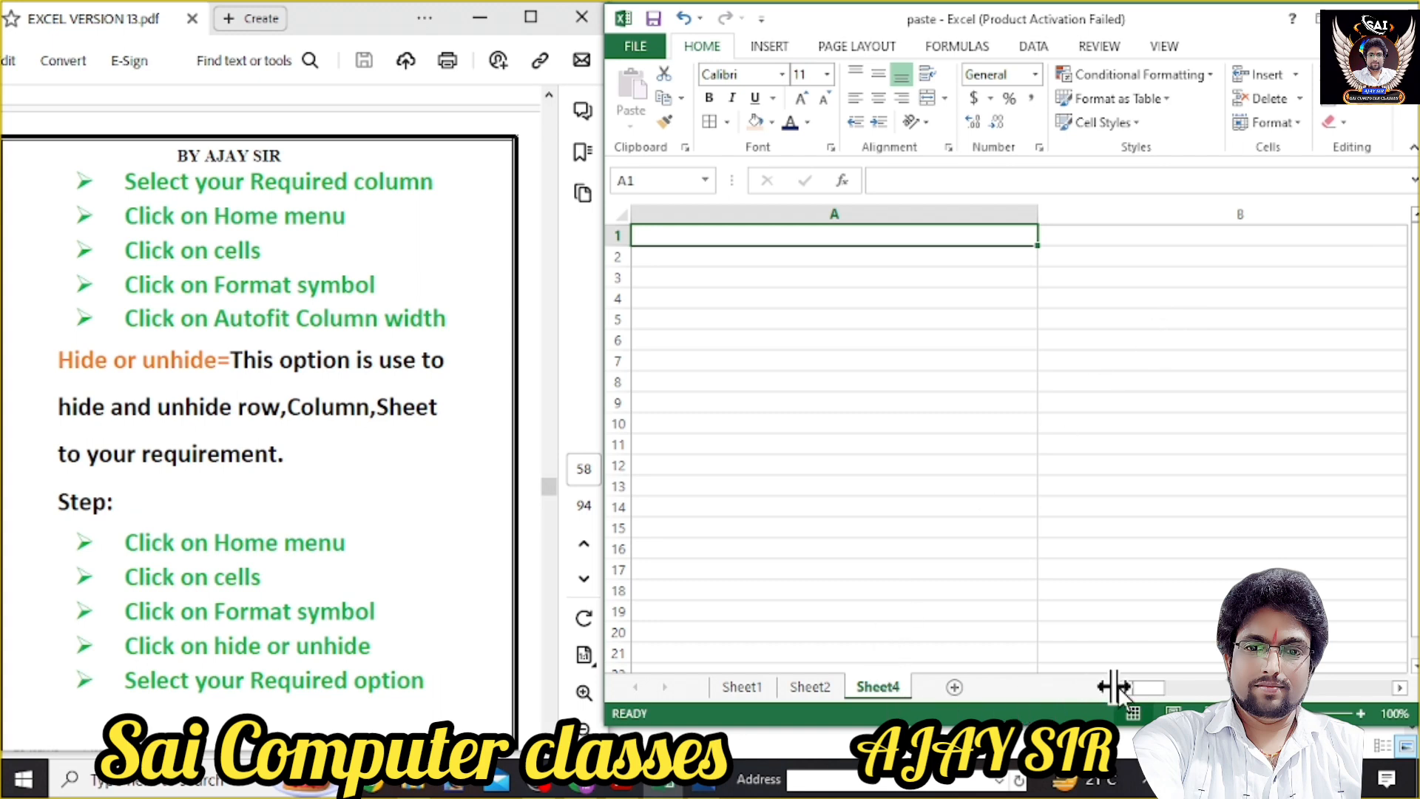
Compare the existing worksheets and the Hide & Unhide format option with the Hide or unhide section of the PDF notes.
{"action": "left_click_drag", "start_coordinate": [1147, 688], "coordinate": [1112, 686]}
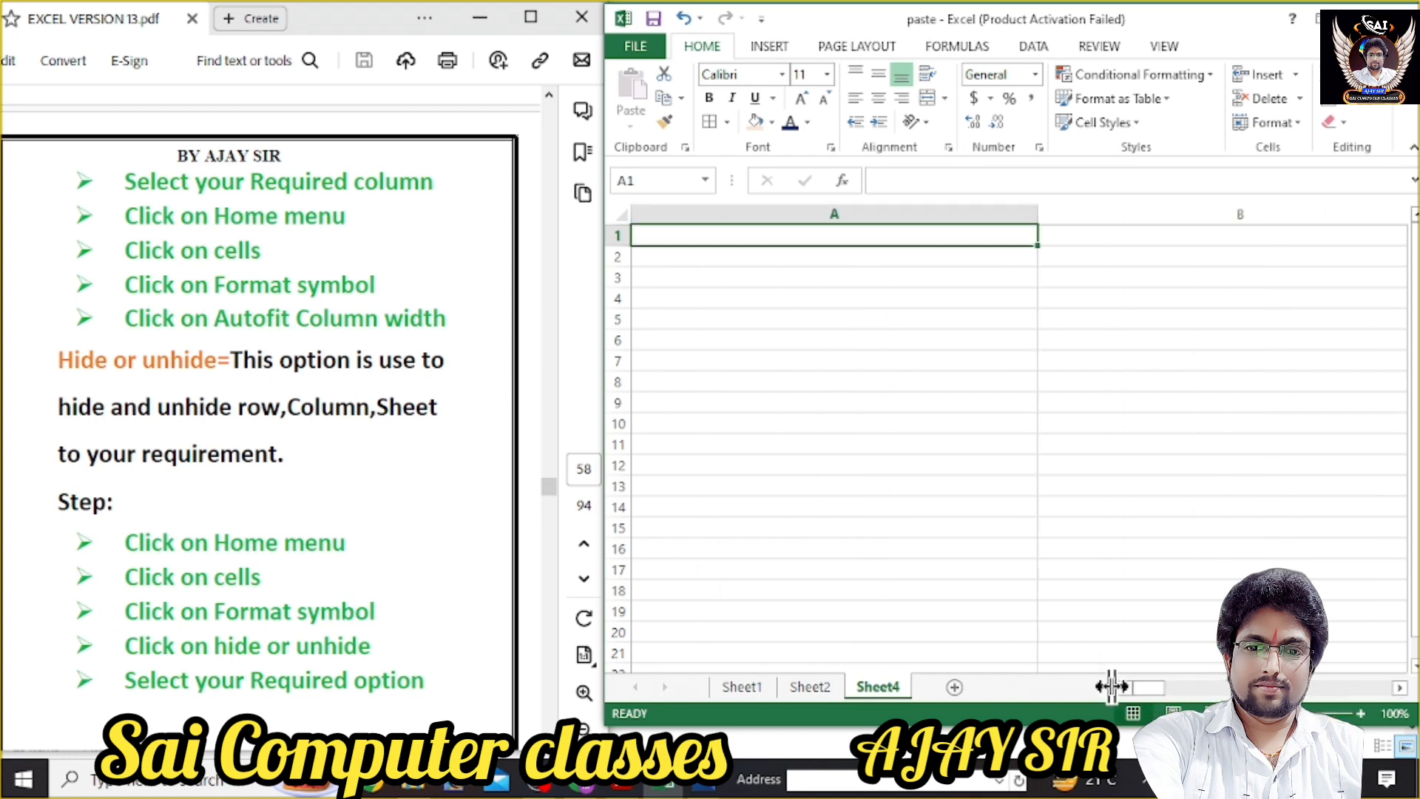
{"action": "left_click", "coordinate": [834, 690]}
{"action": "left_click", "coordinate": [759, 689]}
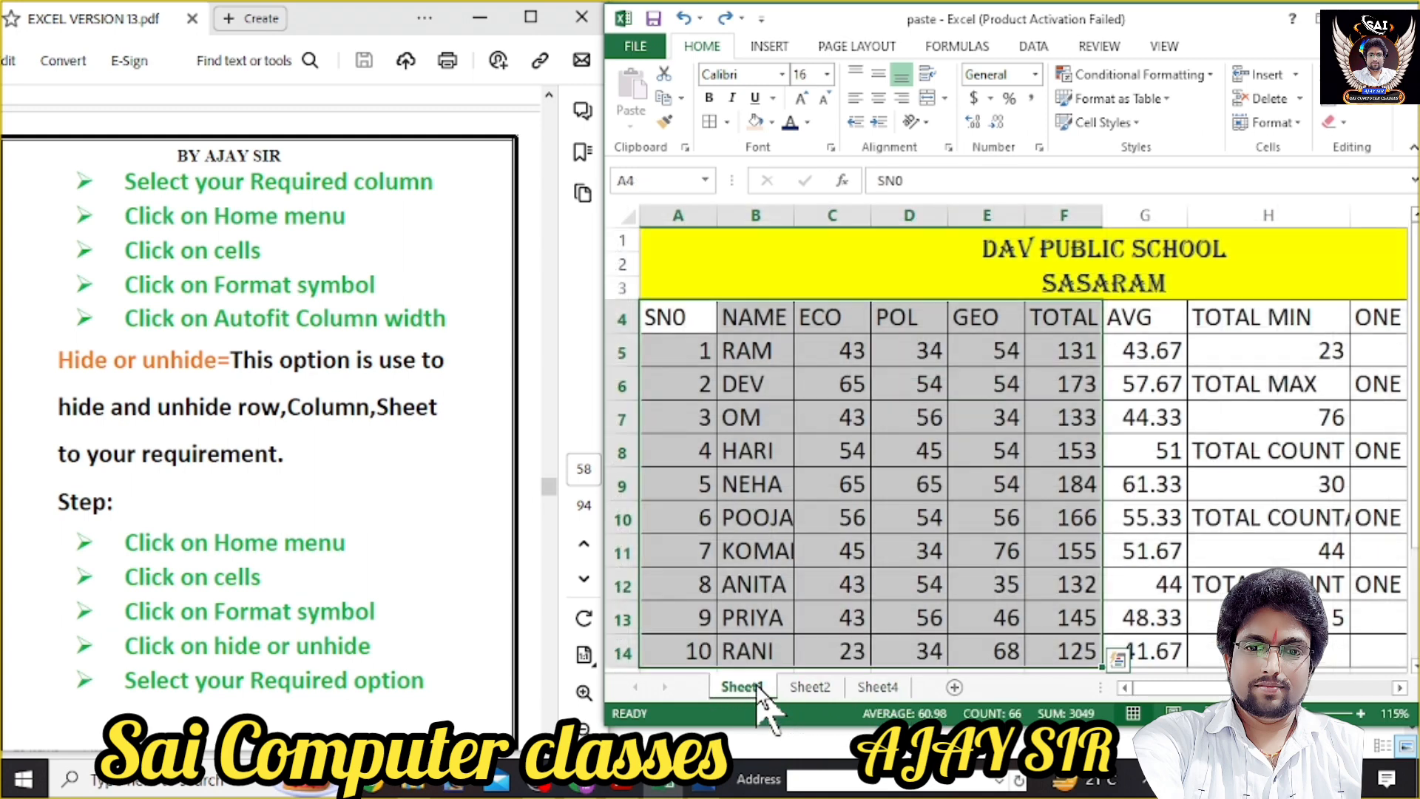
{"action": "left_click", "coordinate": [814, 688]}
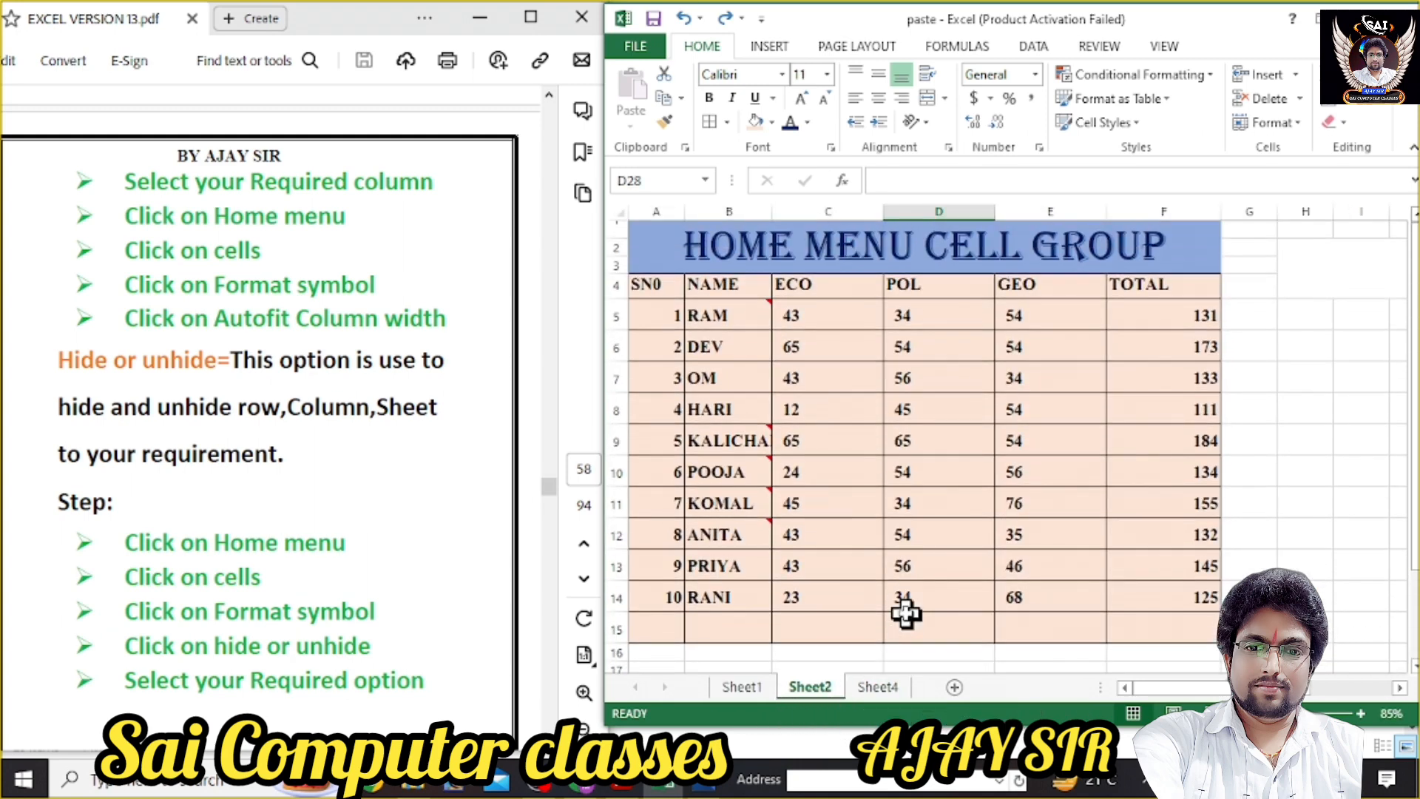
{"action": "left_click", "coordinate": [1291, 122]}
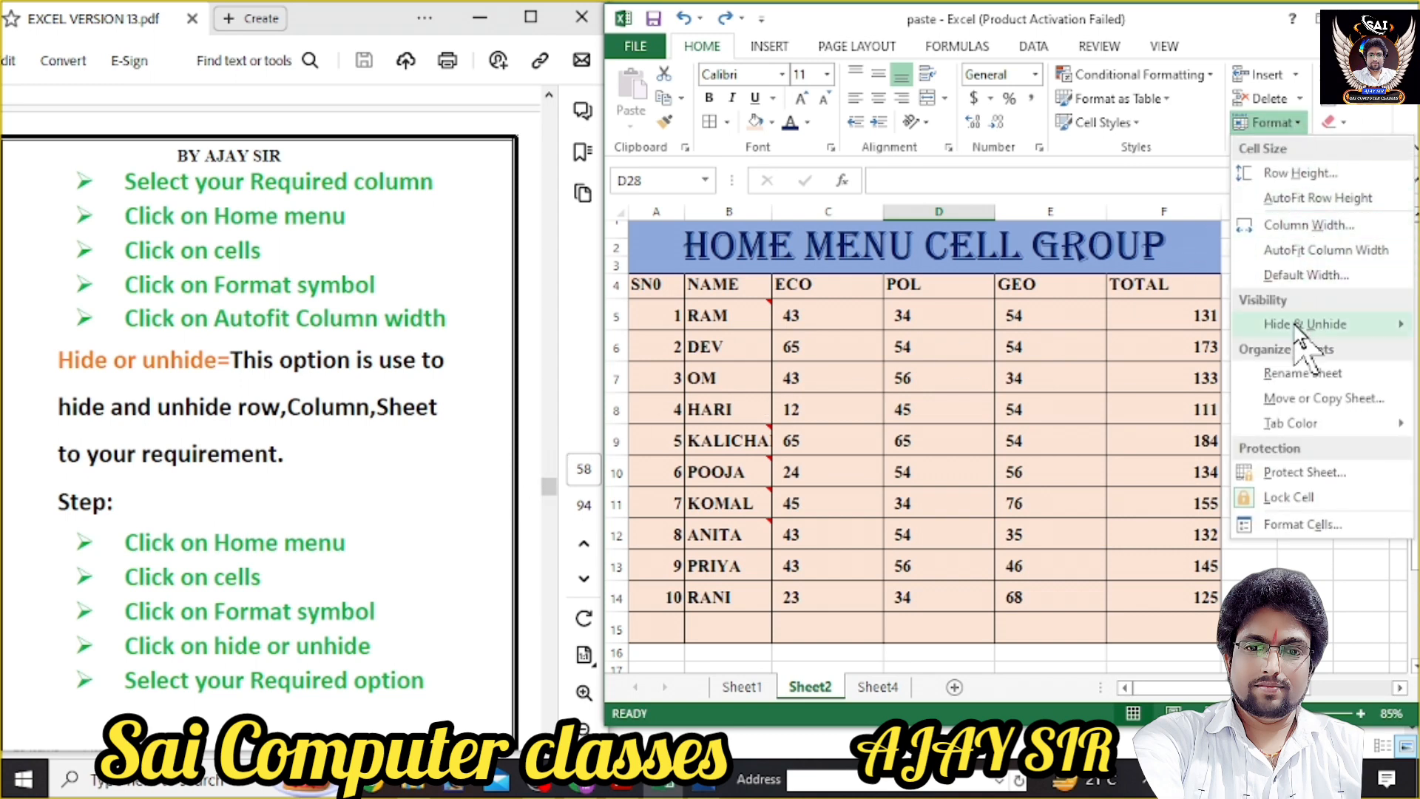
{"action": "left_click", "coordinate": [483, 214]}
{"action": "scroll", "coordinate": [483, 251], "scroll_direction": "down", "scroll_amount": 1}
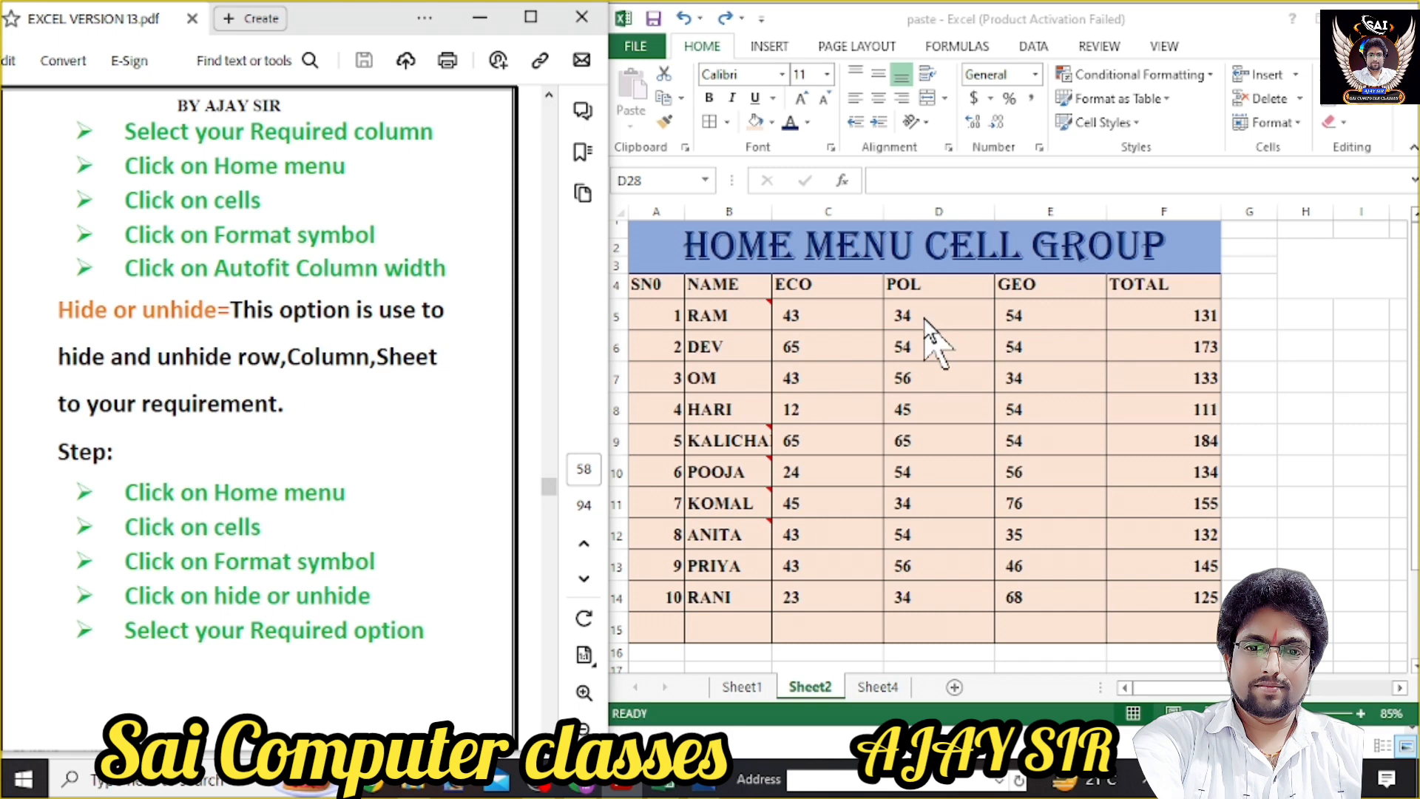
Hide rows 5 to 8 of the Sheet2 table, and unhide the rows again.
{"action": "left_click", "coordinate": [814, 361]}
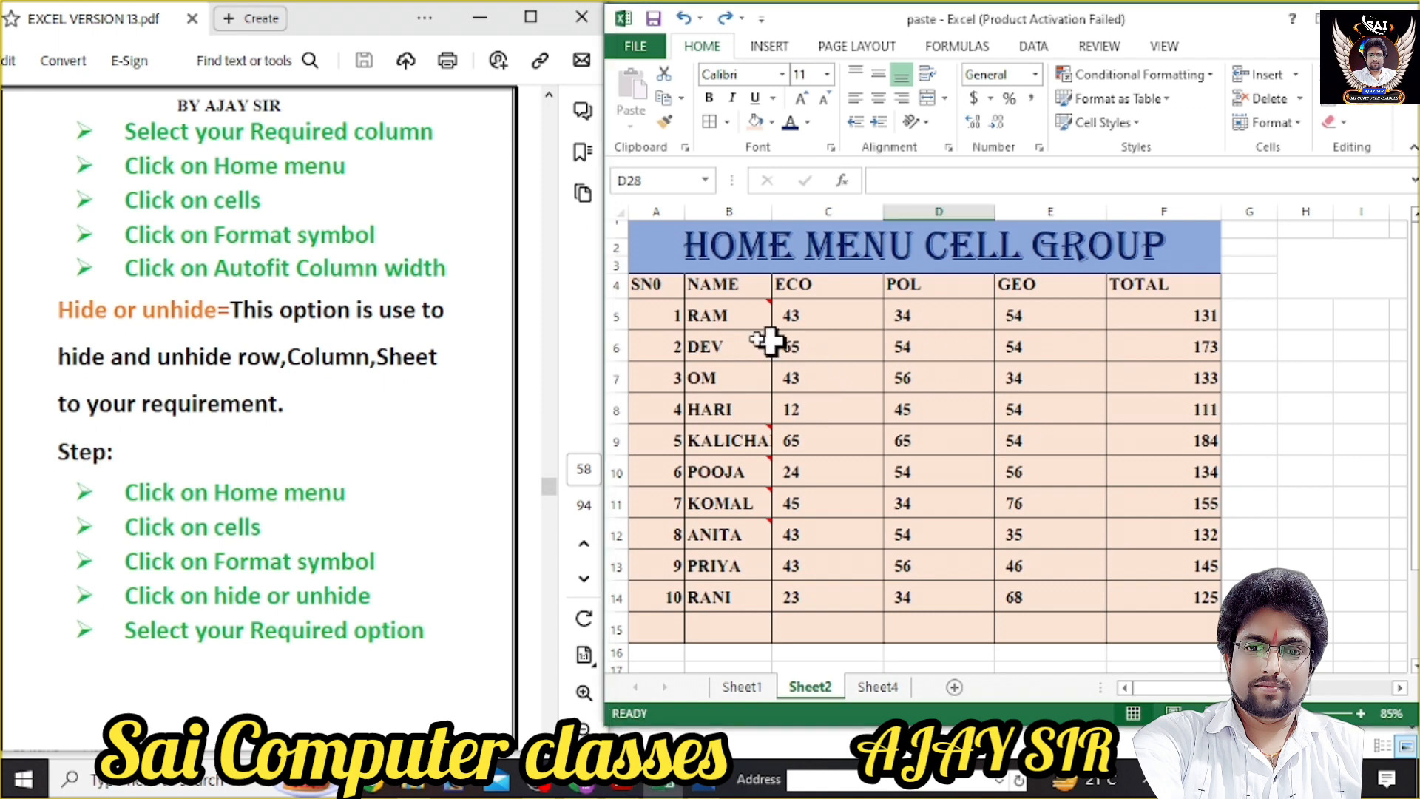
{"action": "left_click_drag", "start_coordinate": [646, 316], "coordinate": [1169, 412]}
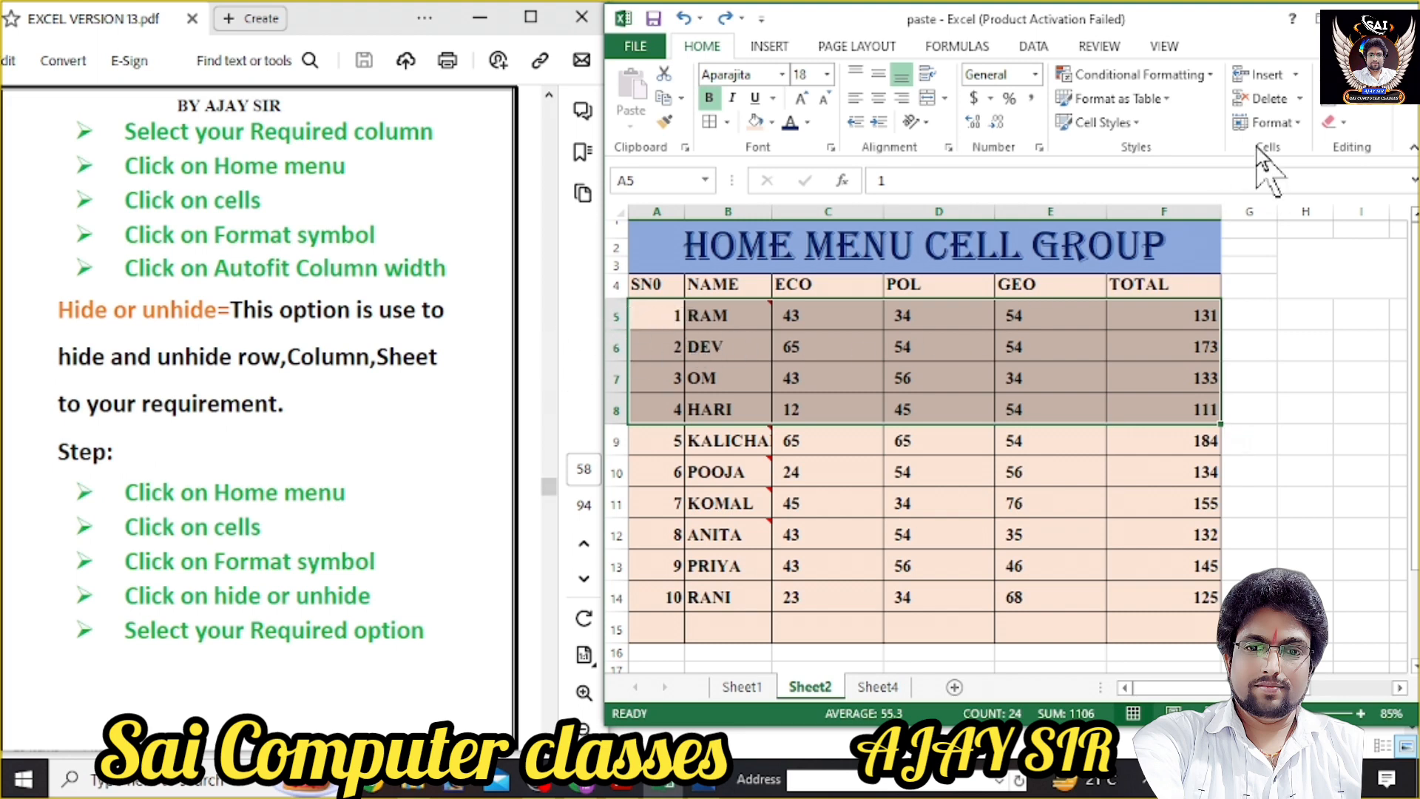
{"action": "left_click", "coordinate": [1303, 123]}
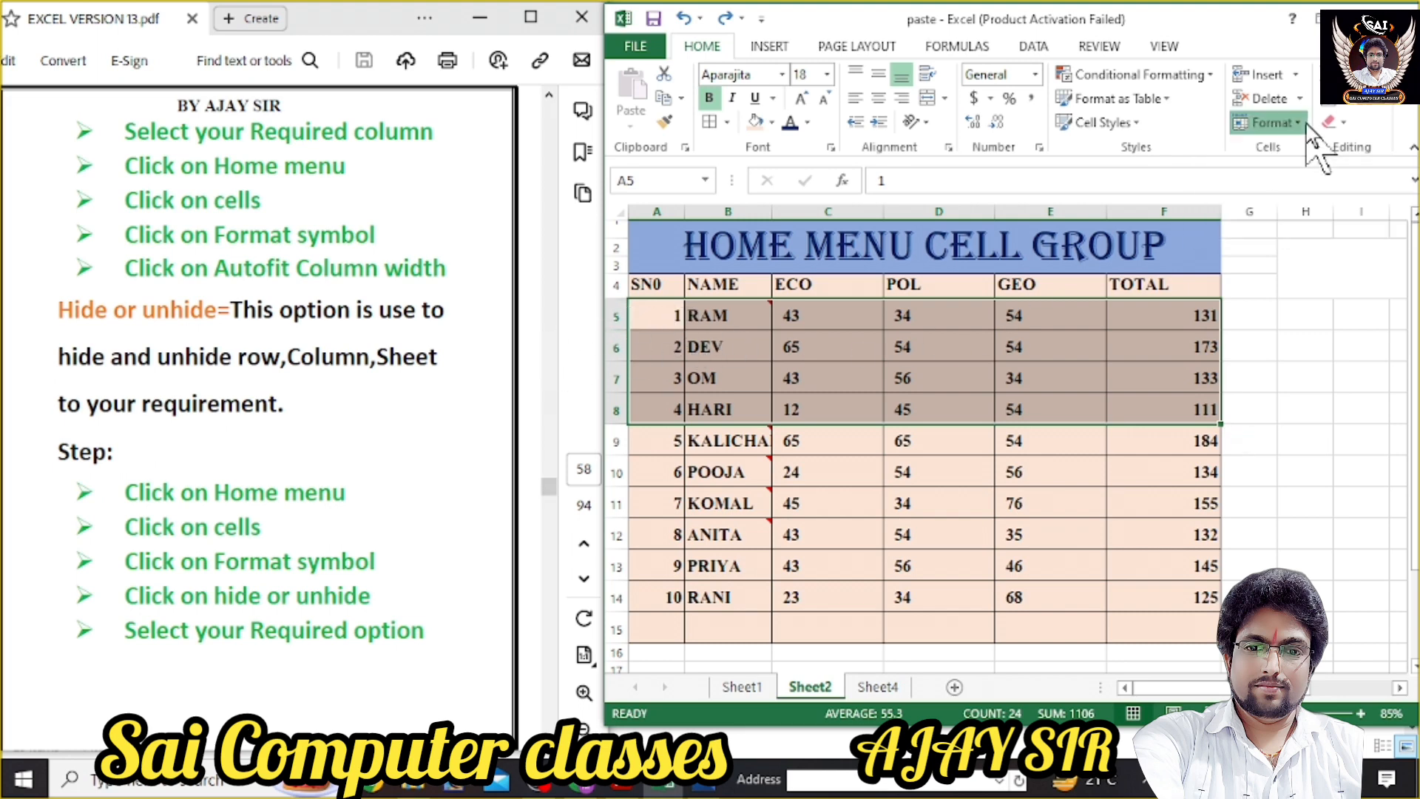
{"action": "mouse_move", "coordinate": [1347, 323]}
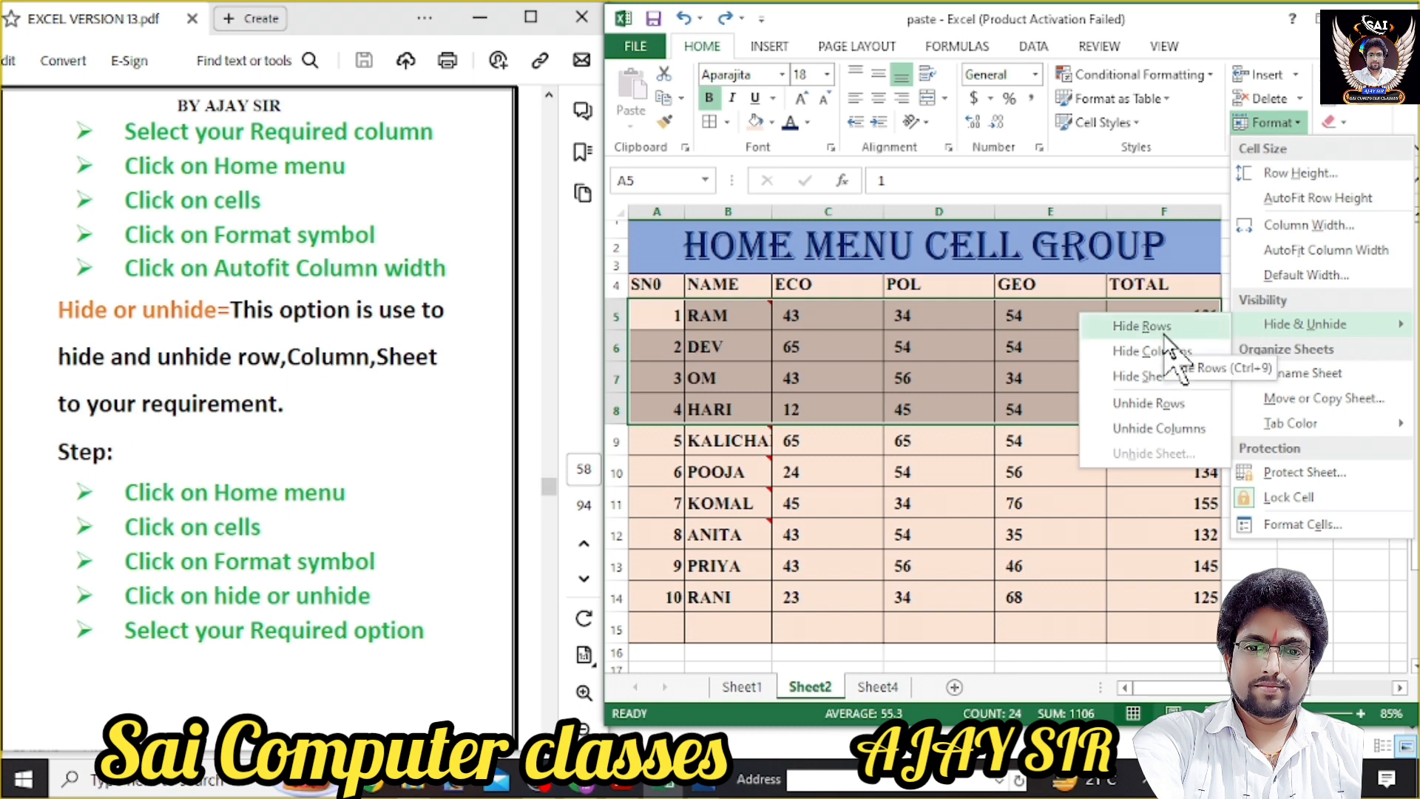
{"action": "left_click", "coordinate": [1164, 327]}
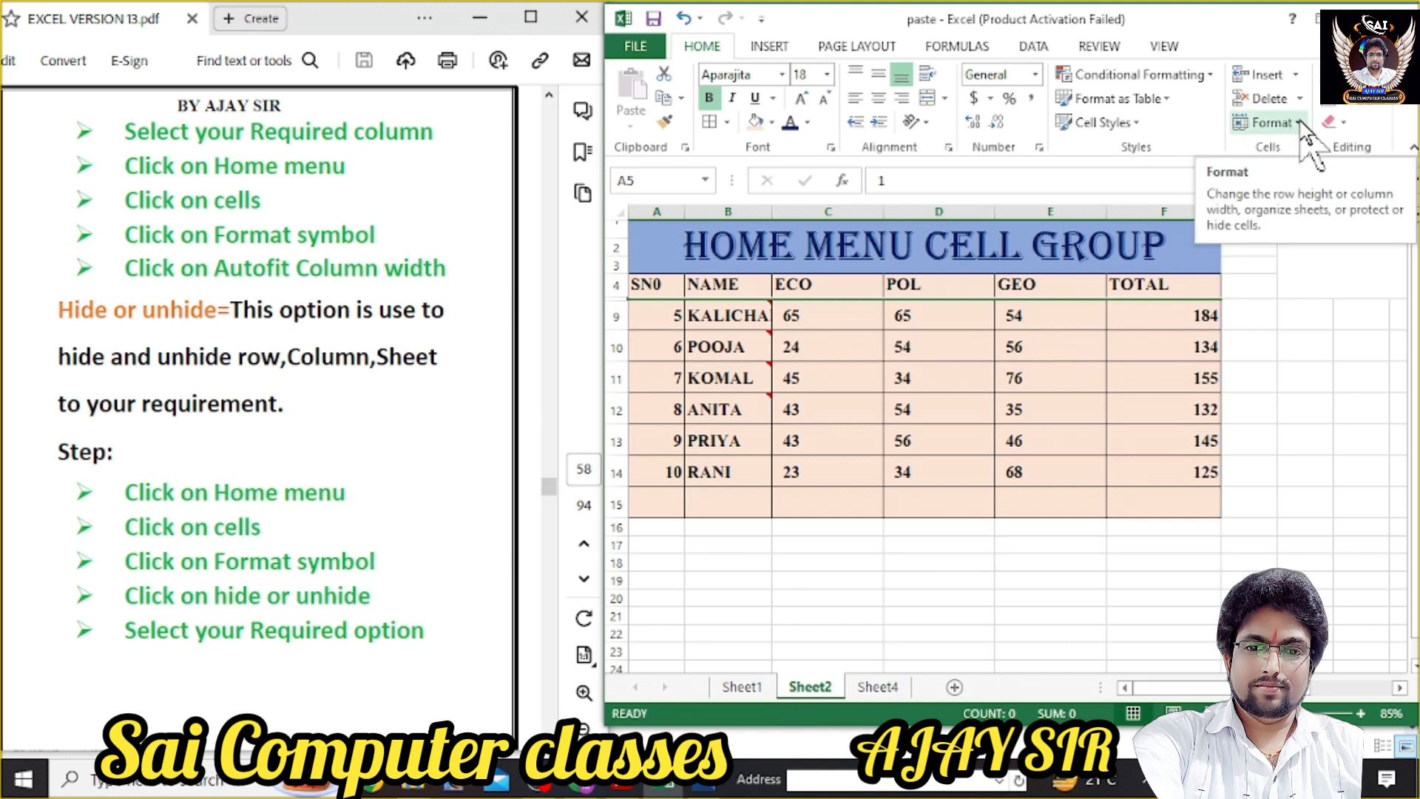
{"action": "left_click", "coordinate": [1301, 124]}
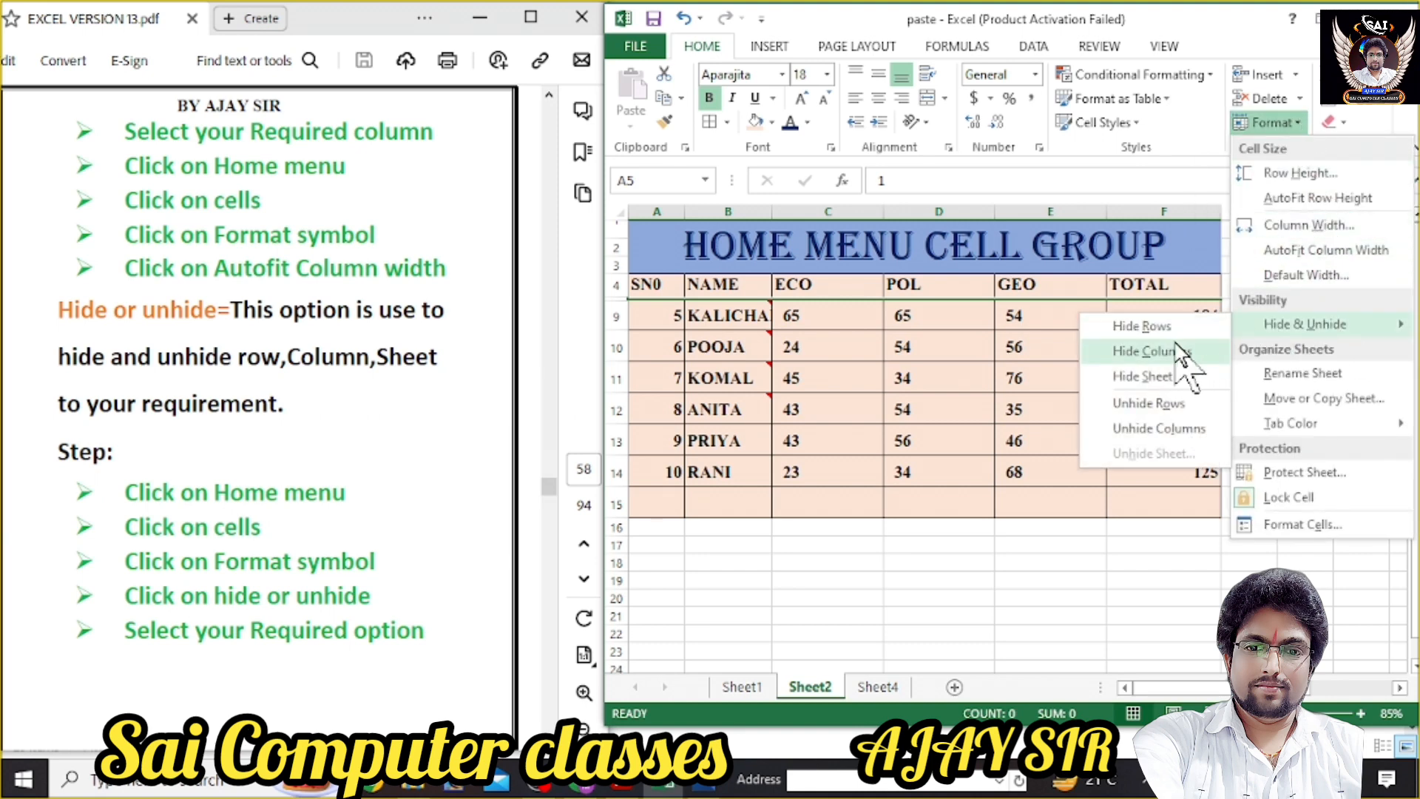
{"action": "left_click", "coordinate": [1168, 406]}
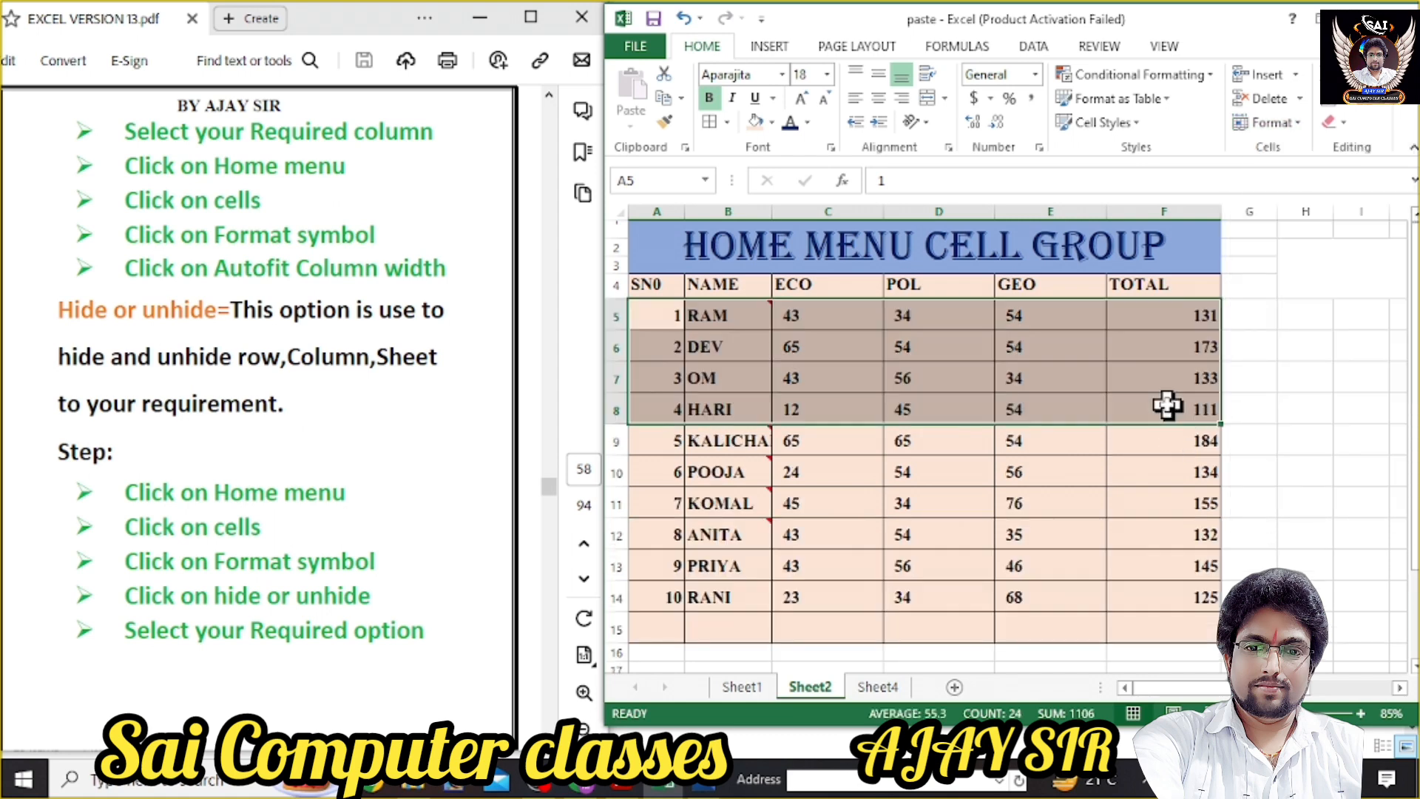
Hide the POL and GEO columns of the Sheet2 table, and unhide both columns again.
{"action": "left_click", "coordinate": [1072, 441]}
{"action": "left_click", "coordinate": [954, 292]}
{"action": "left_click_drag", "start_coordinate": [972, 320], "coordinate": [1040, 602]}
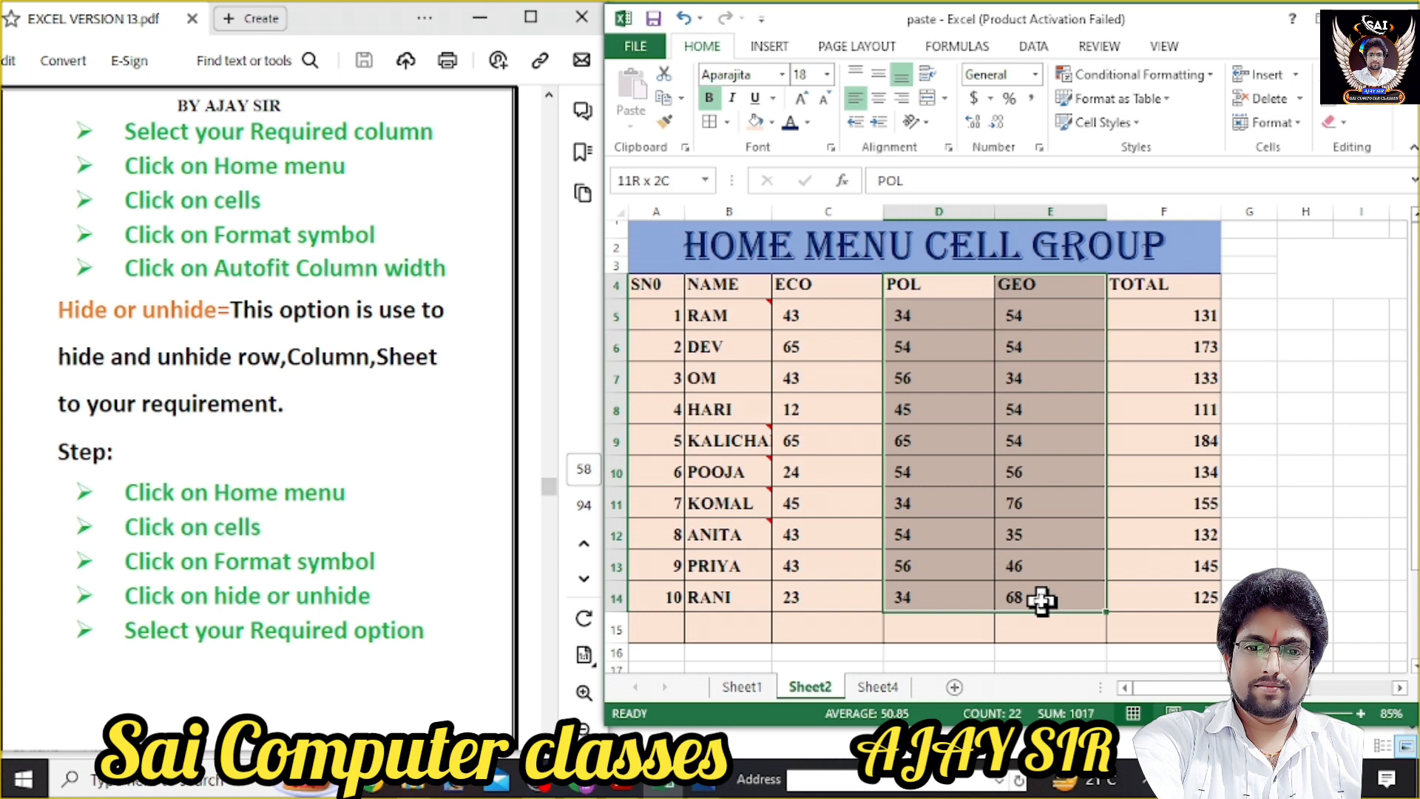
{"action": "left_click", "coordinate": [1299, 124]}
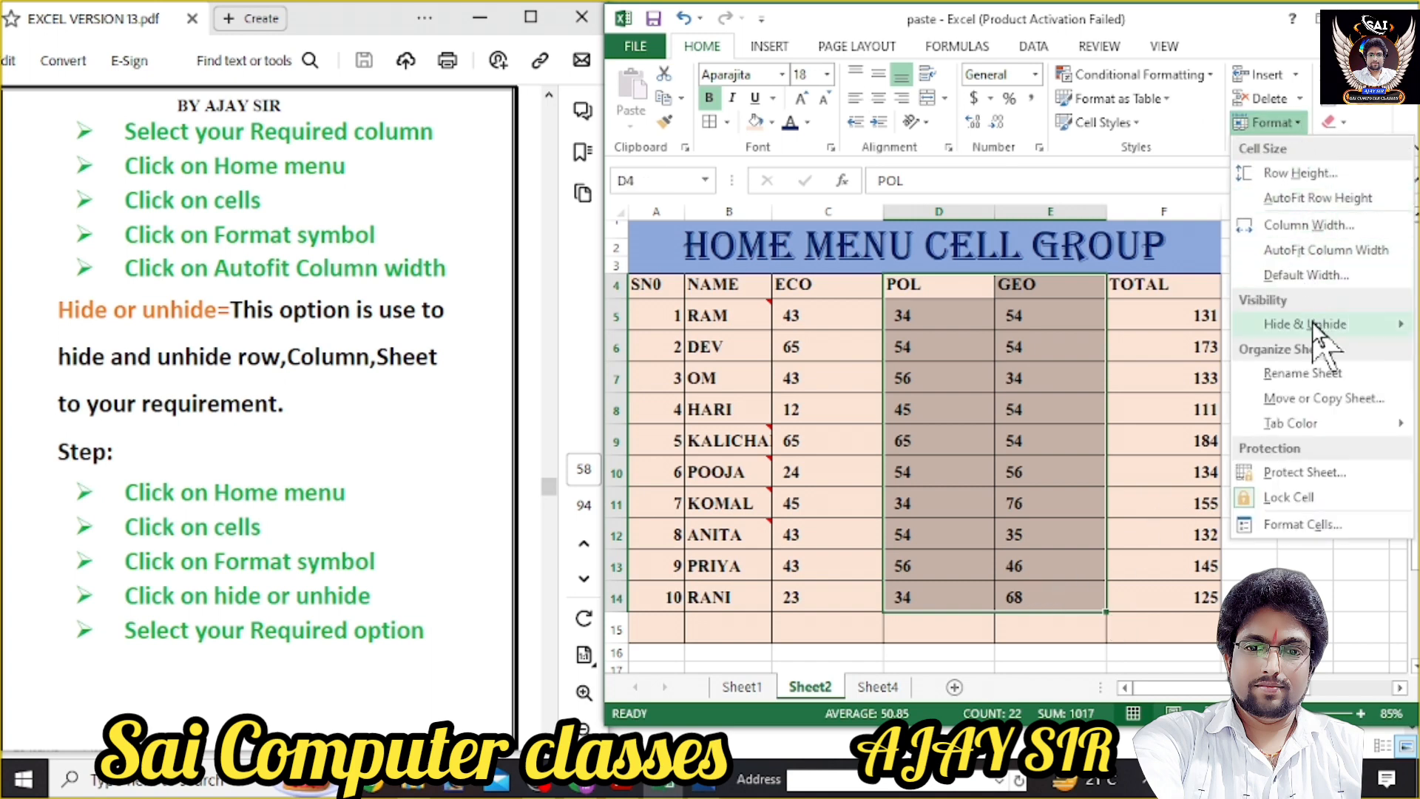
{"action": "mouse_move", "coordinate": [1324, 326]}
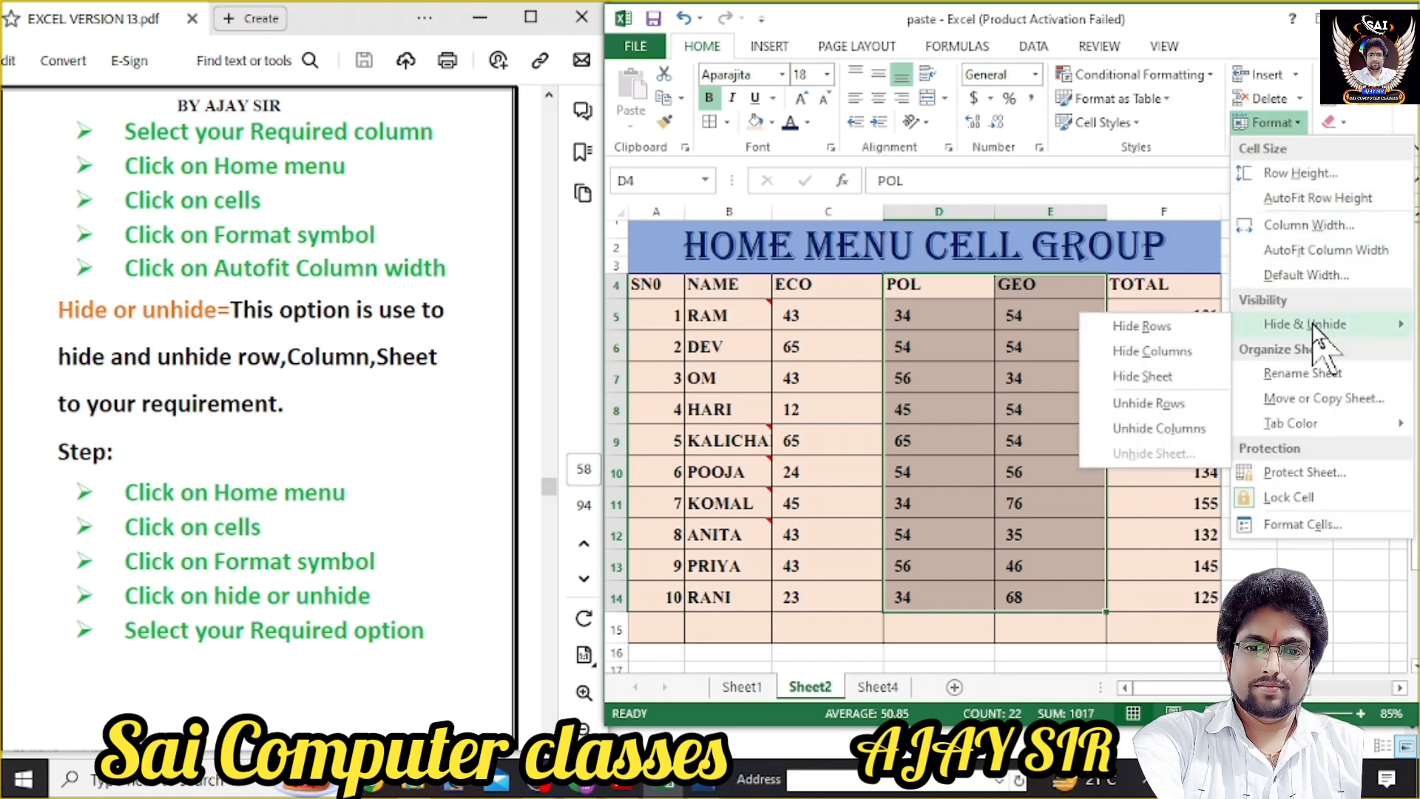
{"action": "left_click", "coordinate": [1147, 352]}
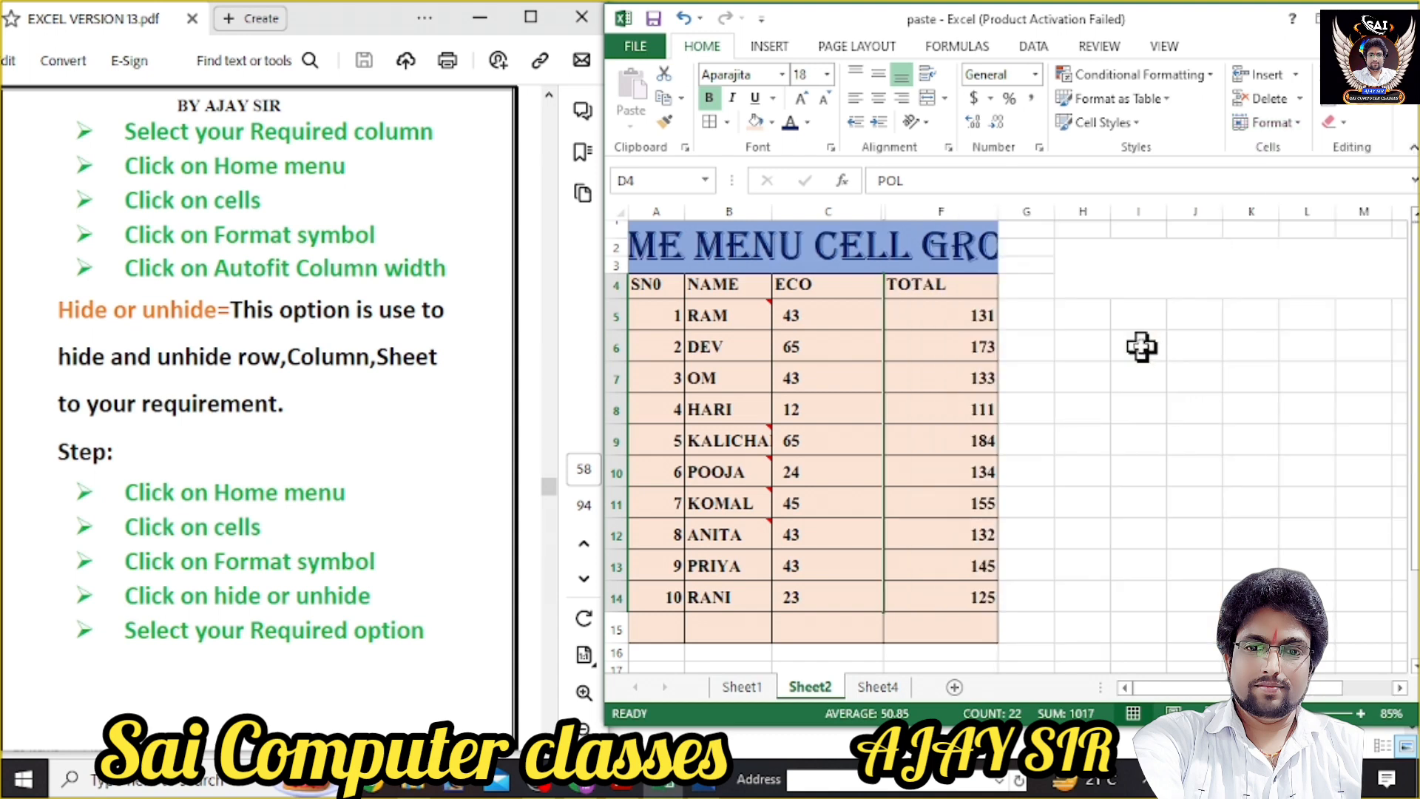
{"action": "left_click", "coordinate": [1296, 123]}
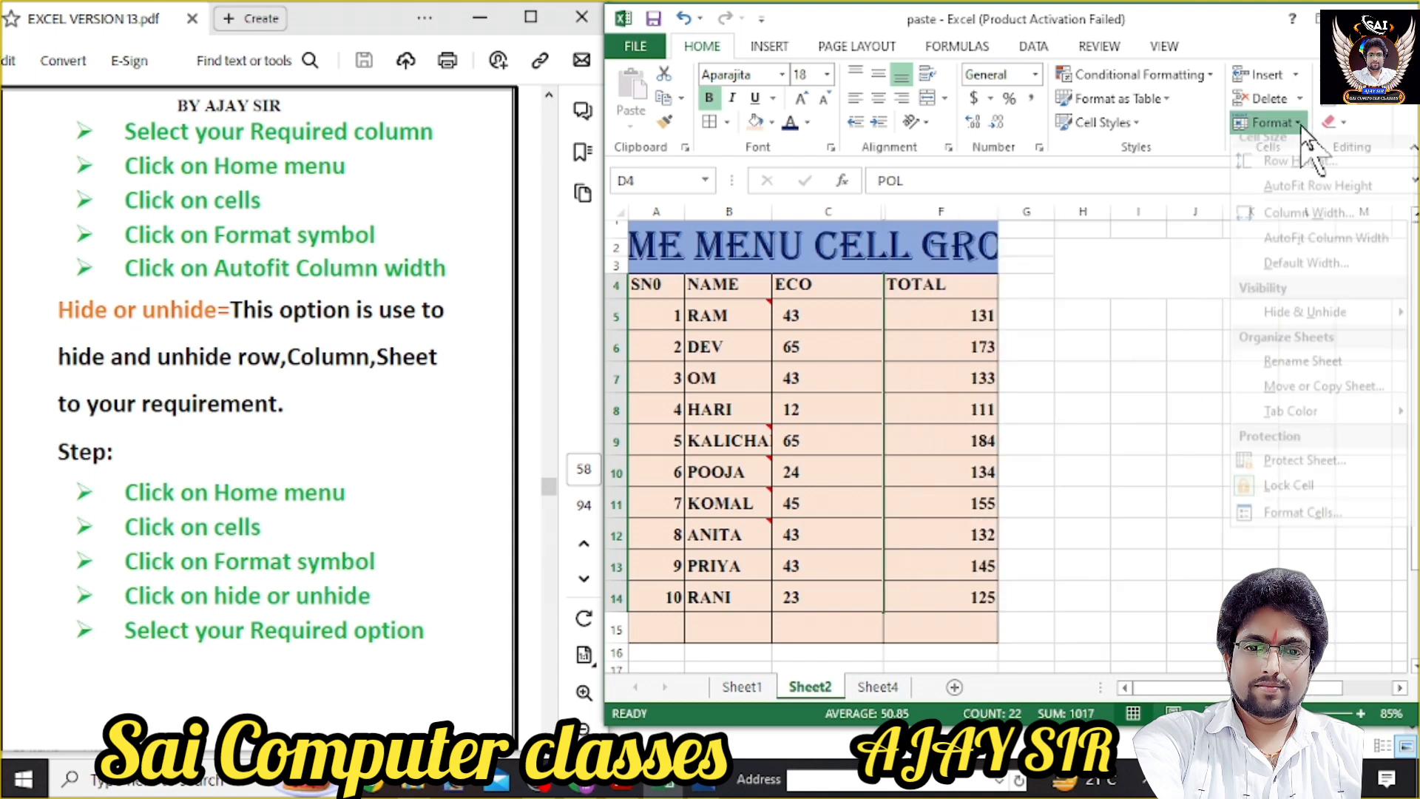
{"action": "mouse_move", "coordinate": [1331, 324]}
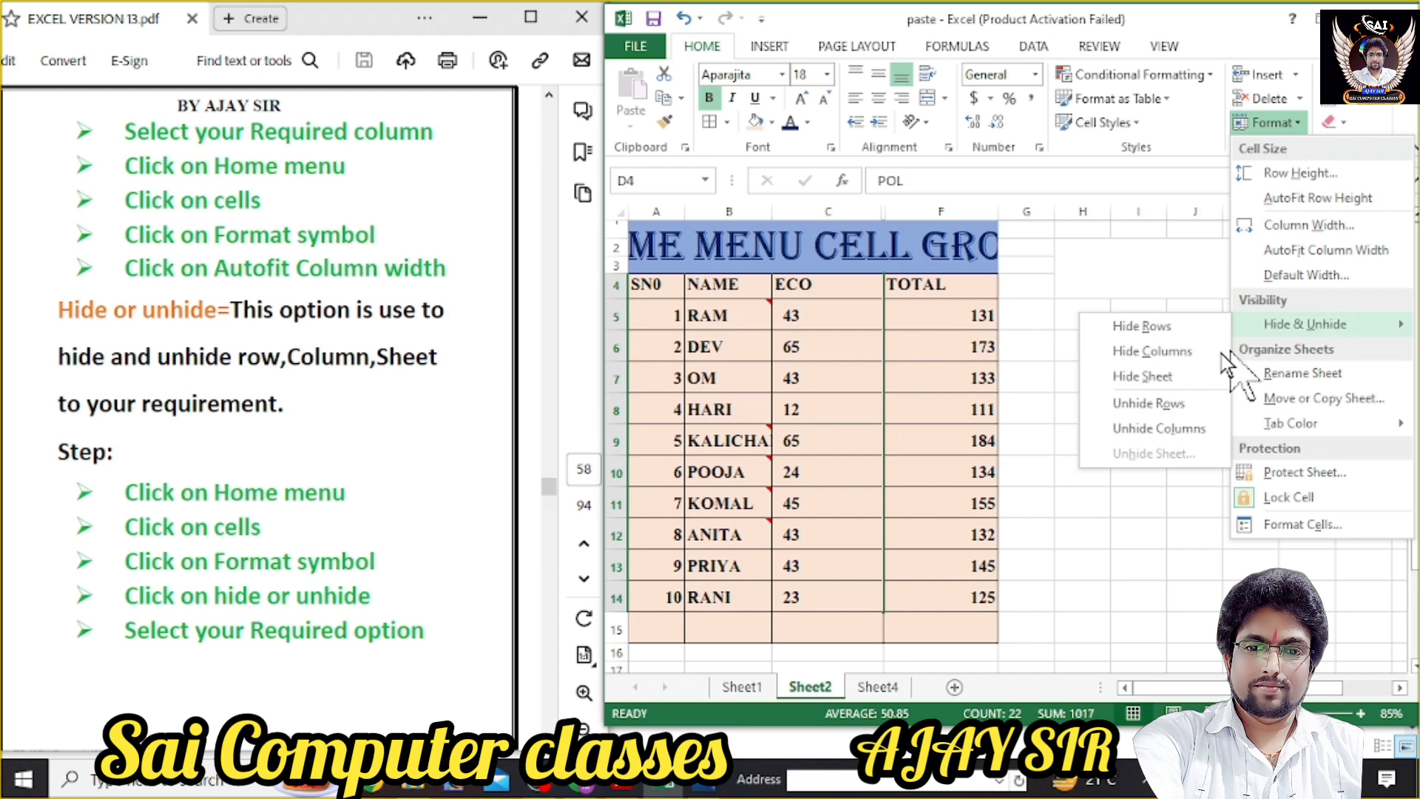
{"action": "left_click", "coordinate": [1159, 429]}
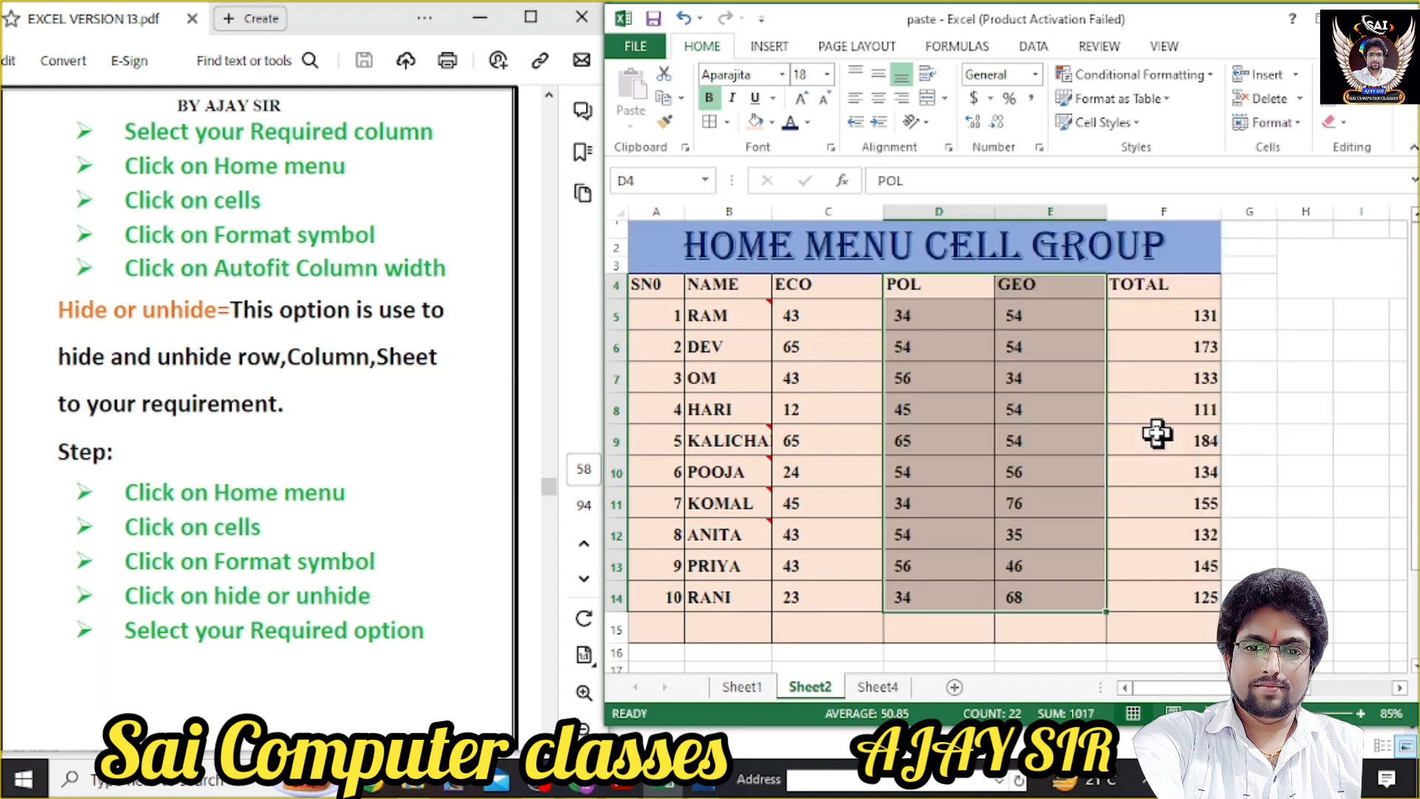
Hide the Sheet1 worksheet, and restore it through the Unhide sheet option.
{"action": "left_click", "coordinate": [766, 691]}
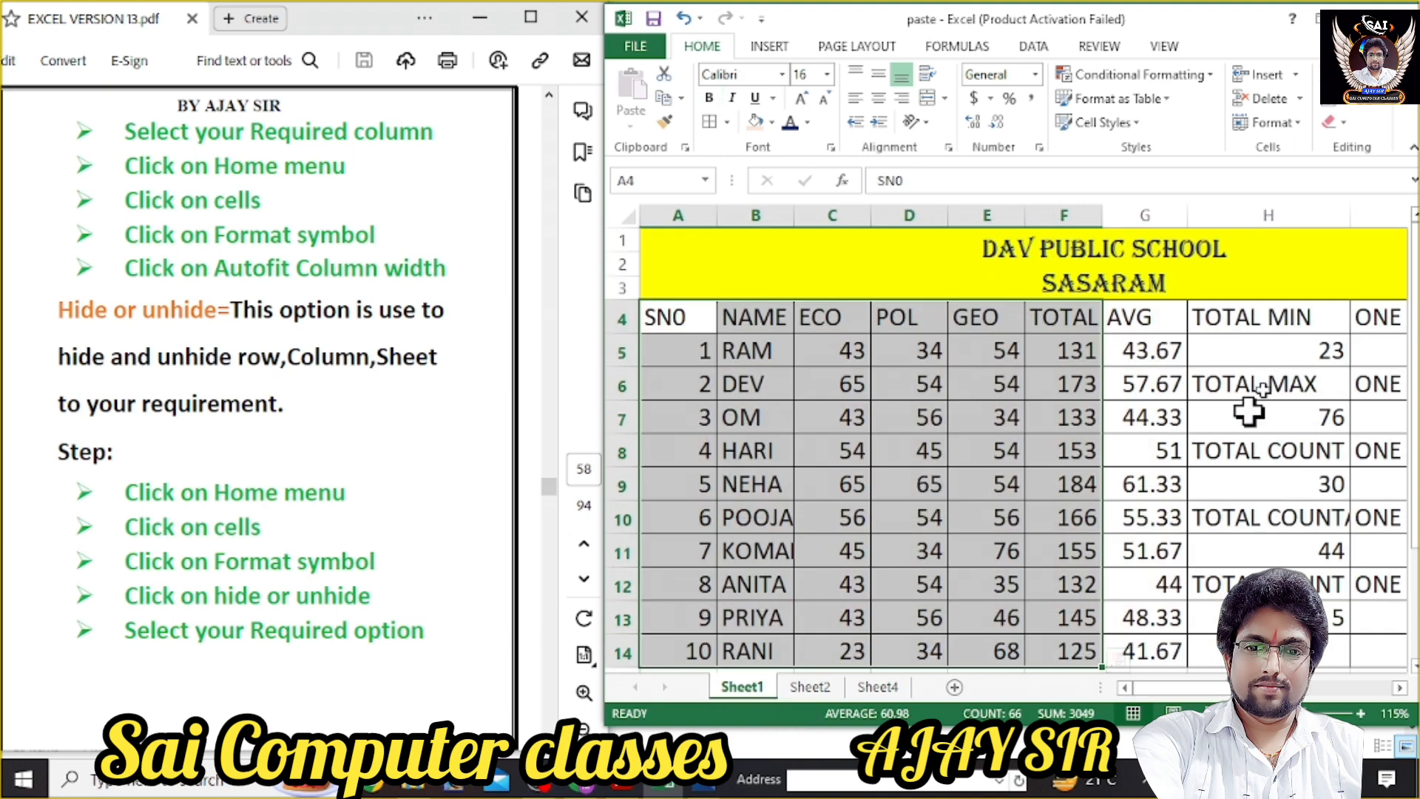
{"action": "left_click", "coordinate": [1287, 123]}
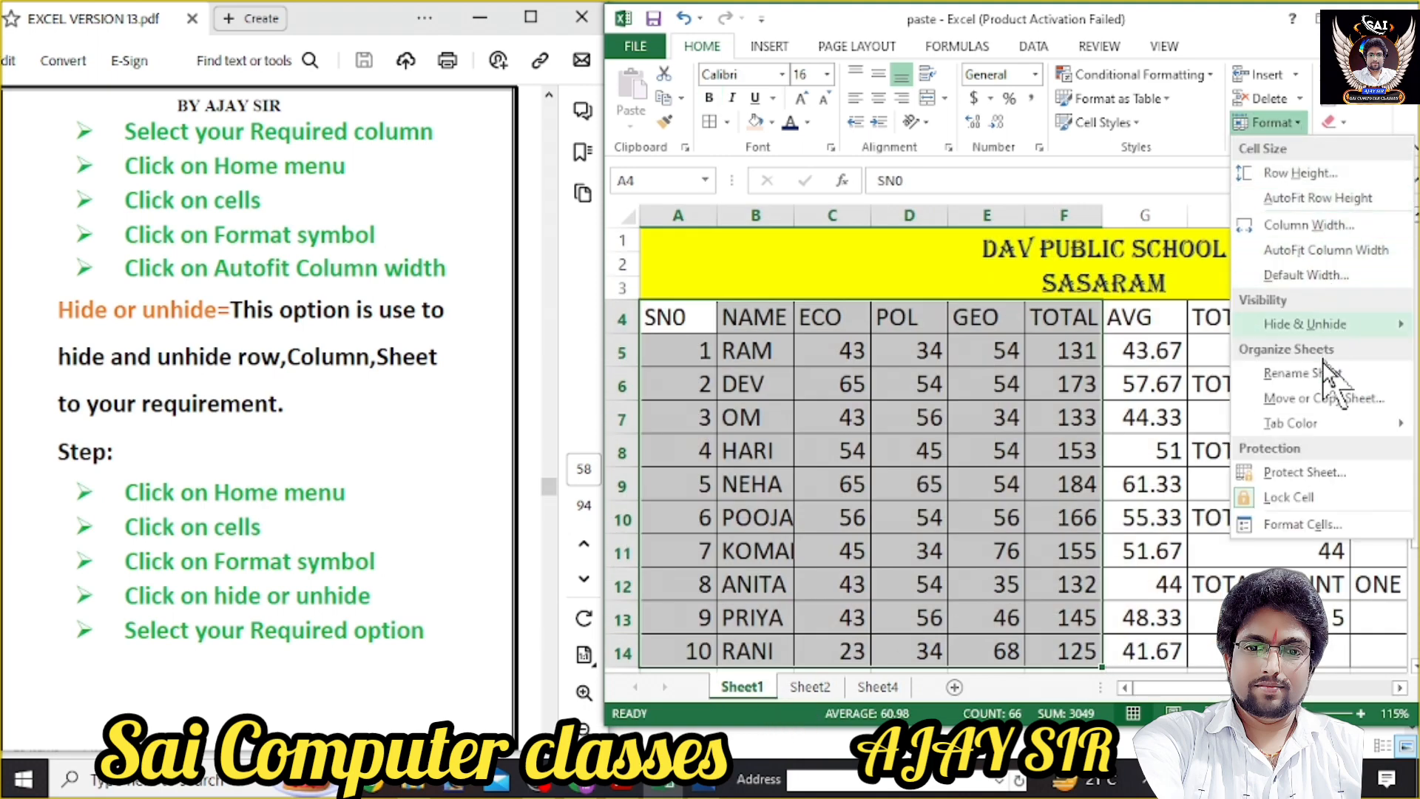
{"action": "mouse_move", "coordinate": [1343, 330]}
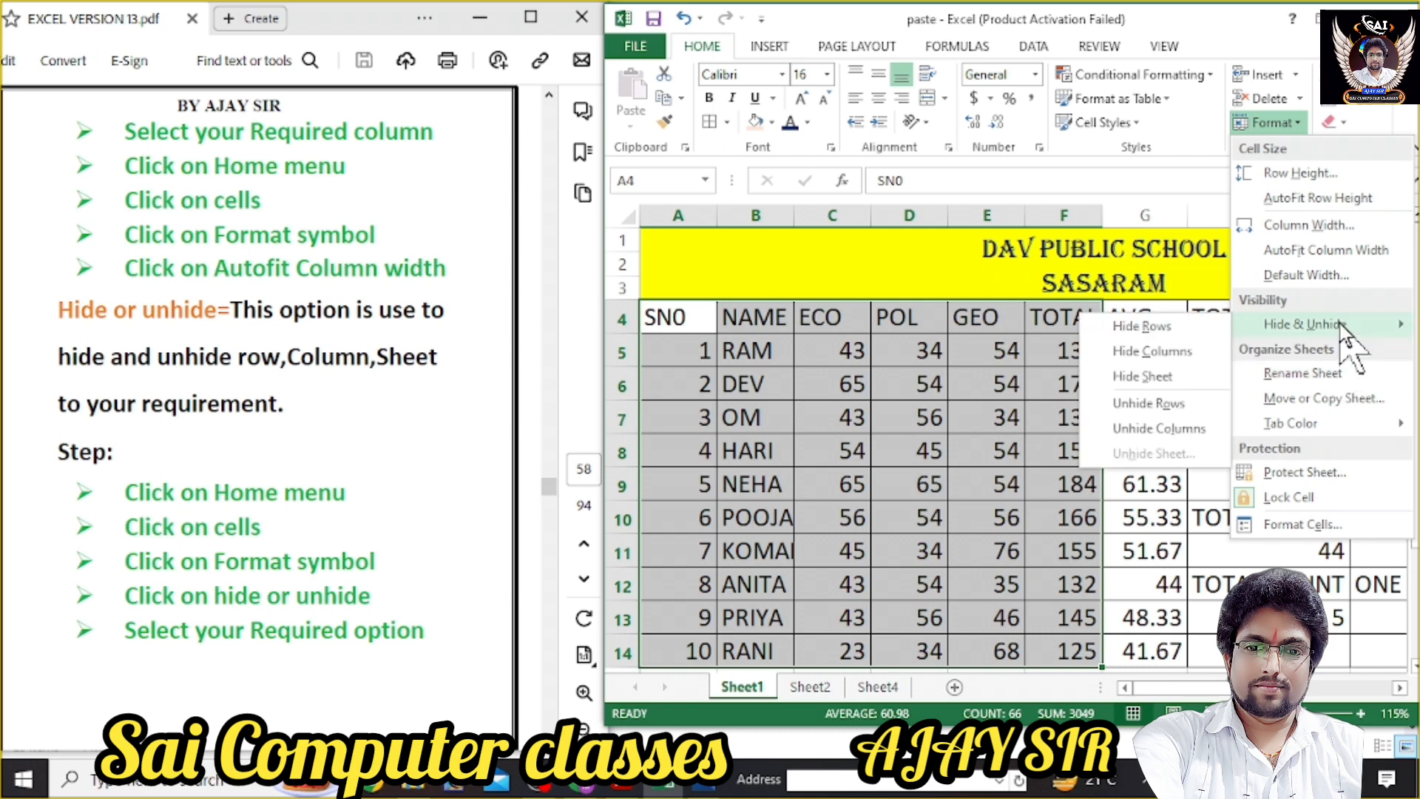
{"action": "left_click", "coordinate": [1156, 377]}
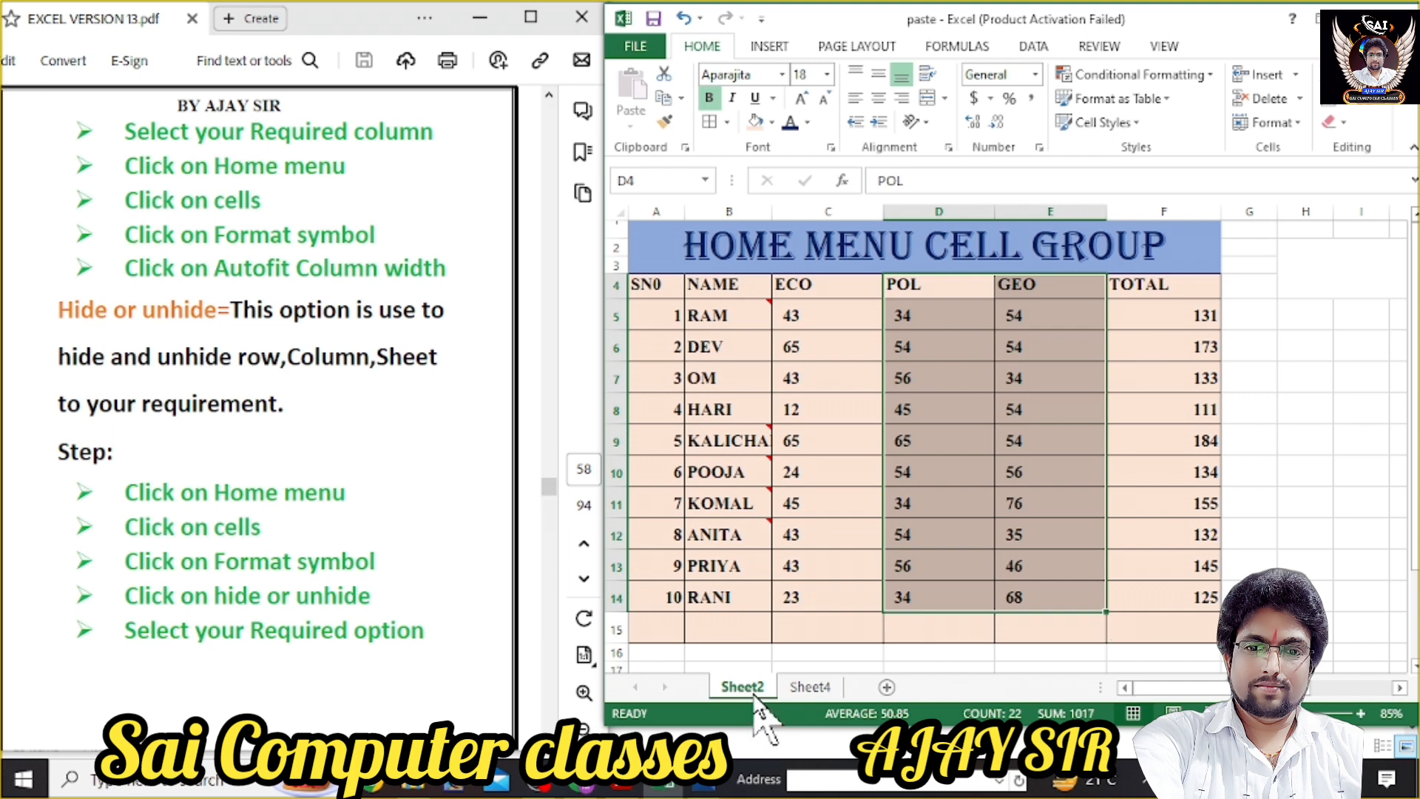
{"action": "left_click", "coordinate": [1301, 122]}
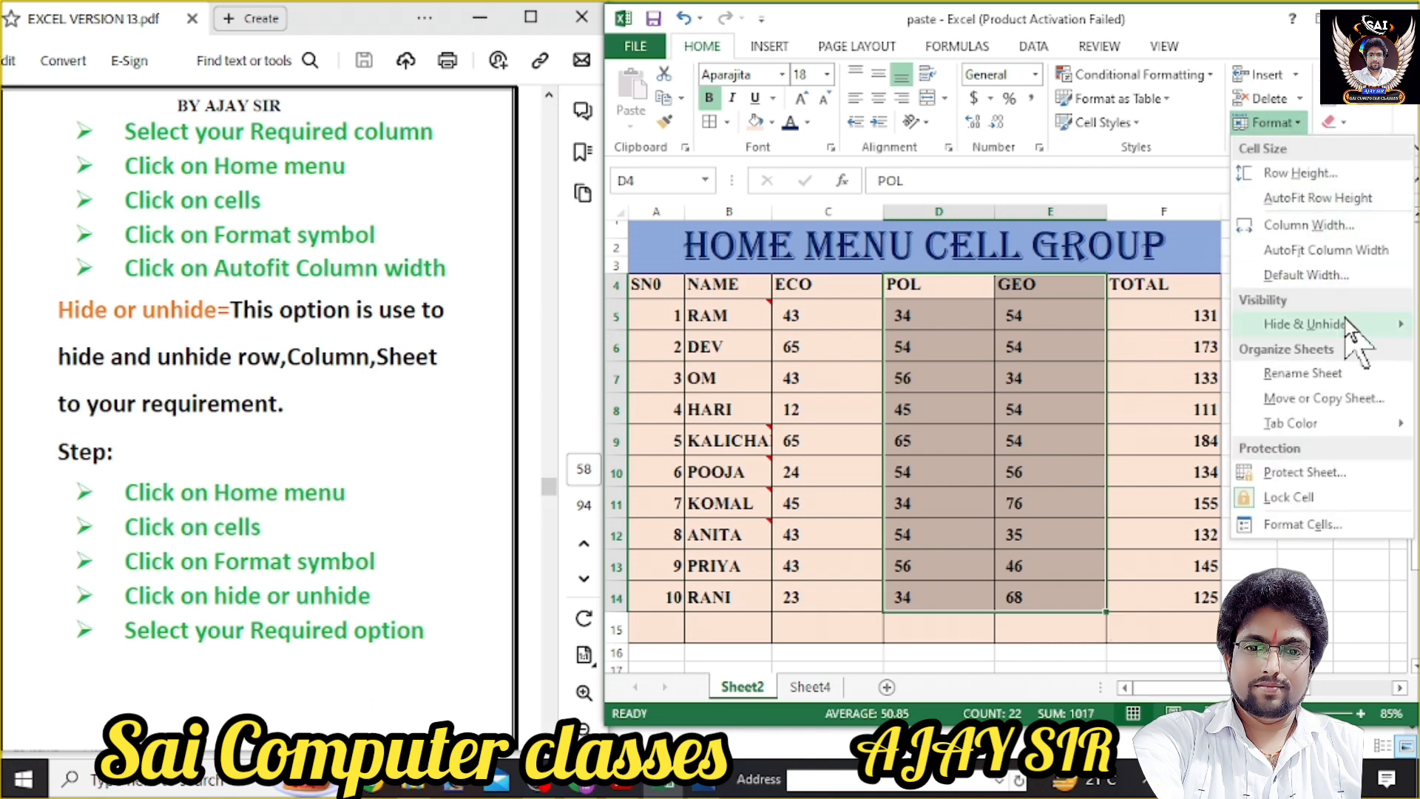
{"action": "mouse_move", "coordinate": [1334, 322]}
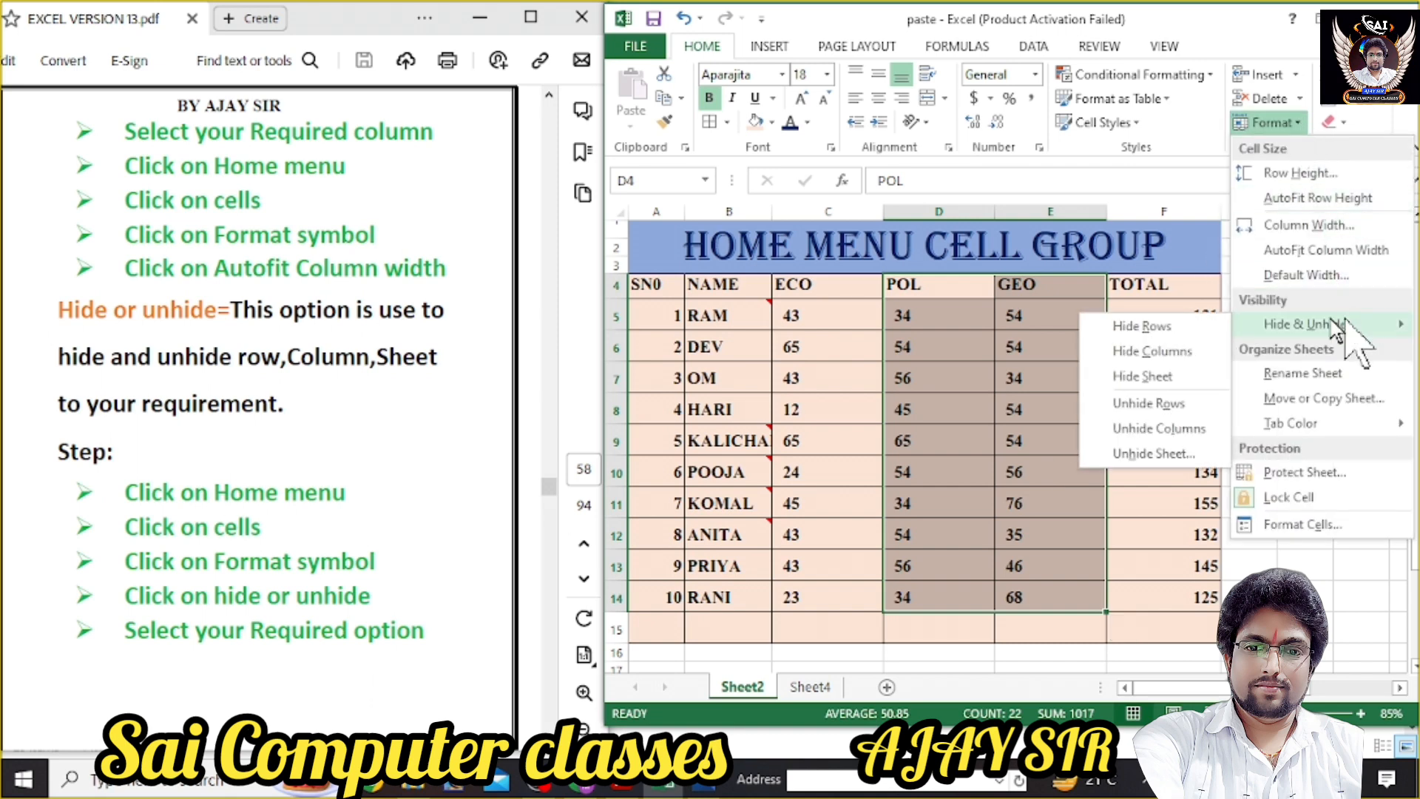
{"action": "left_click", "coordinate": [1169, 454]}
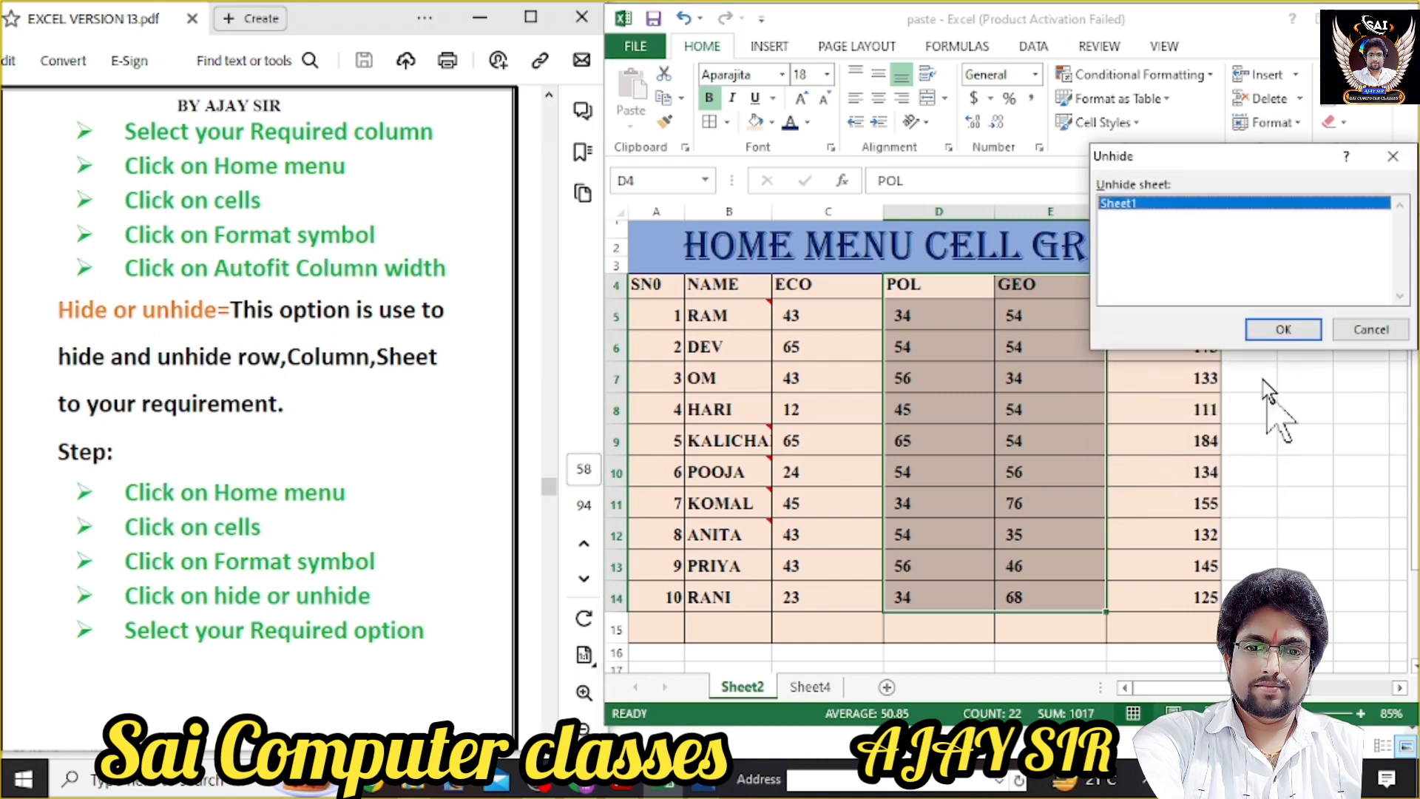
{"action": "left_click", "coordinate": [1286, 330]}
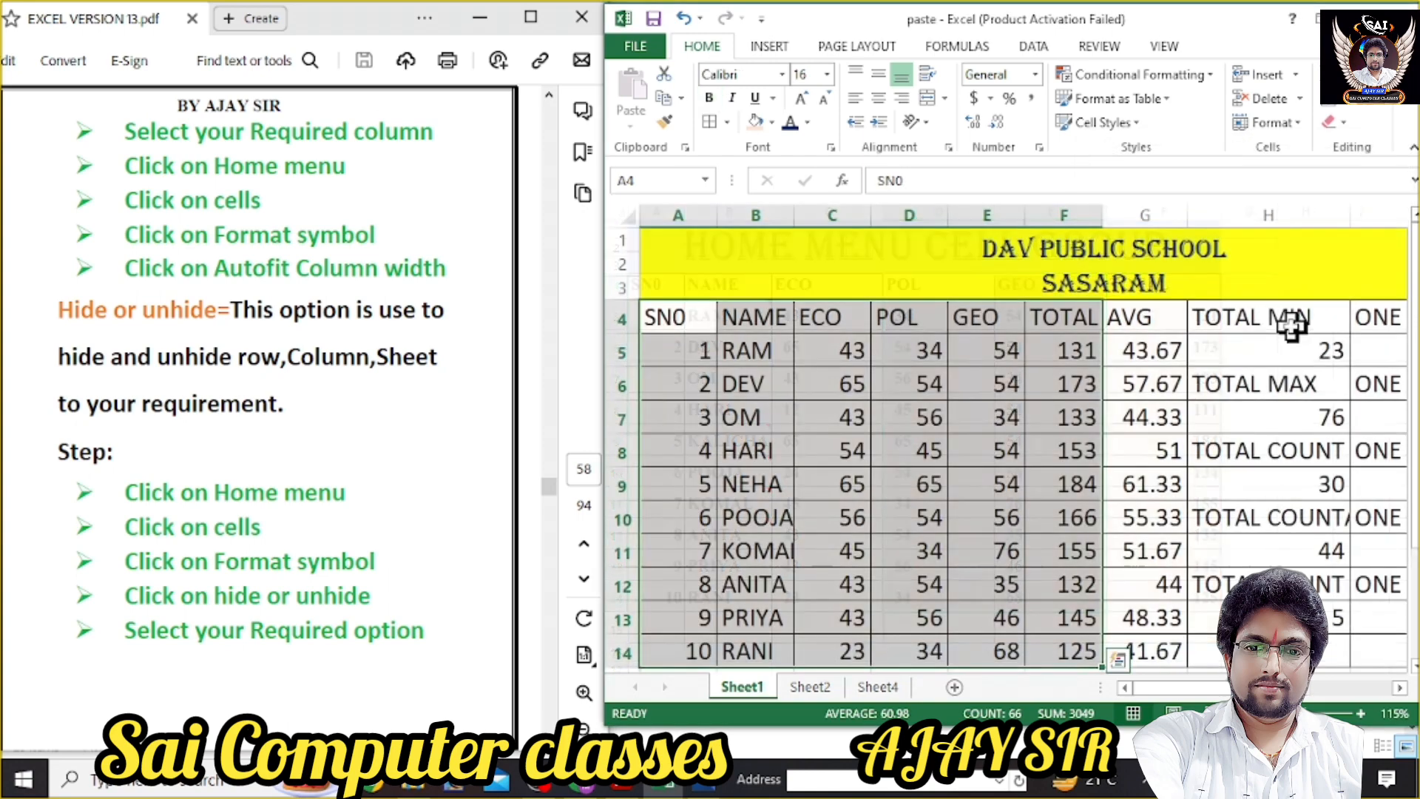
Return to Sheet2 and read the Rename sheet section on the next page of the PDF notes.
{"action": "left_click", "coordinate": [814, 686]}
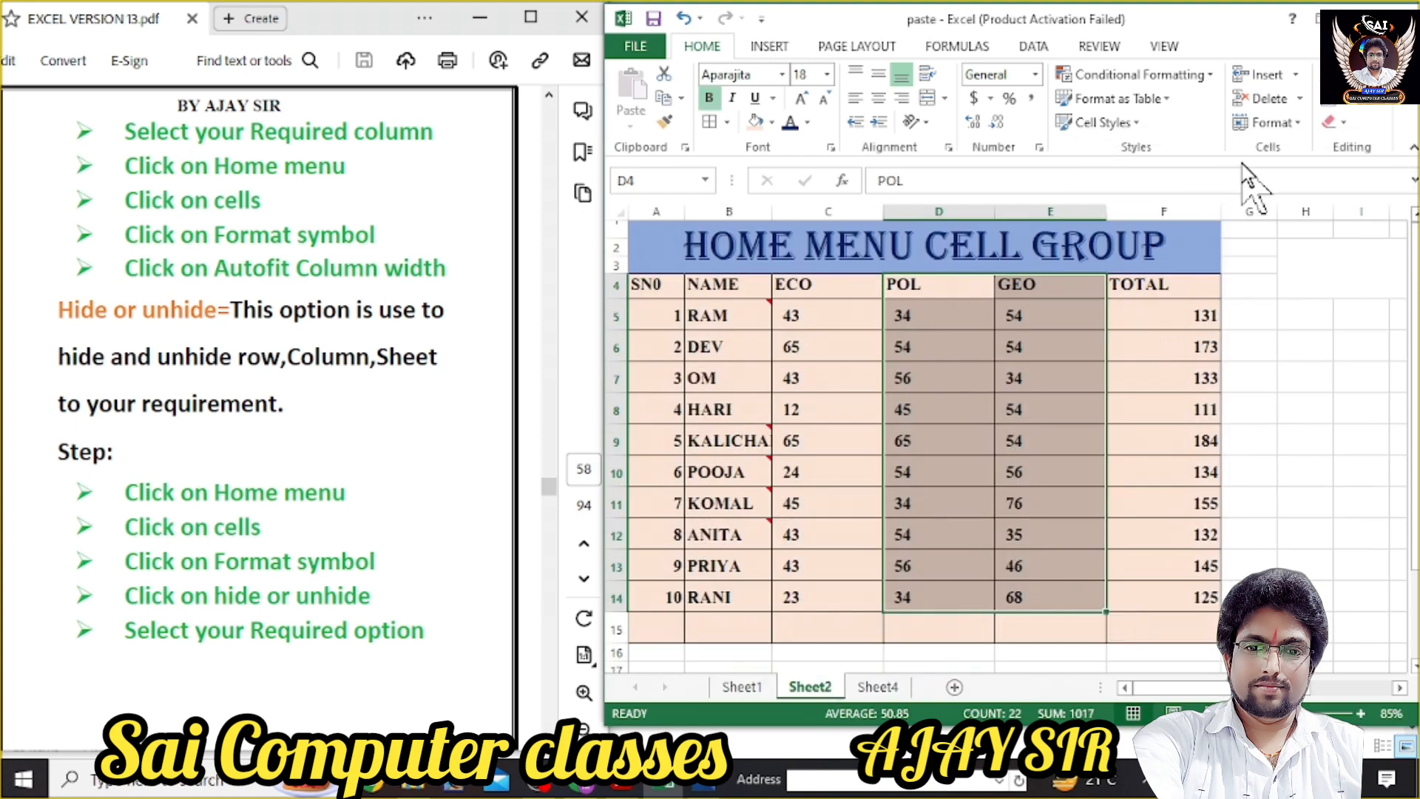
{"action": "left_click", "coordinate": [460, 377]}
{"action": "scroll", "coordinate": [460, 377], "scroll_direction": "down", "scroll_amount": 3}
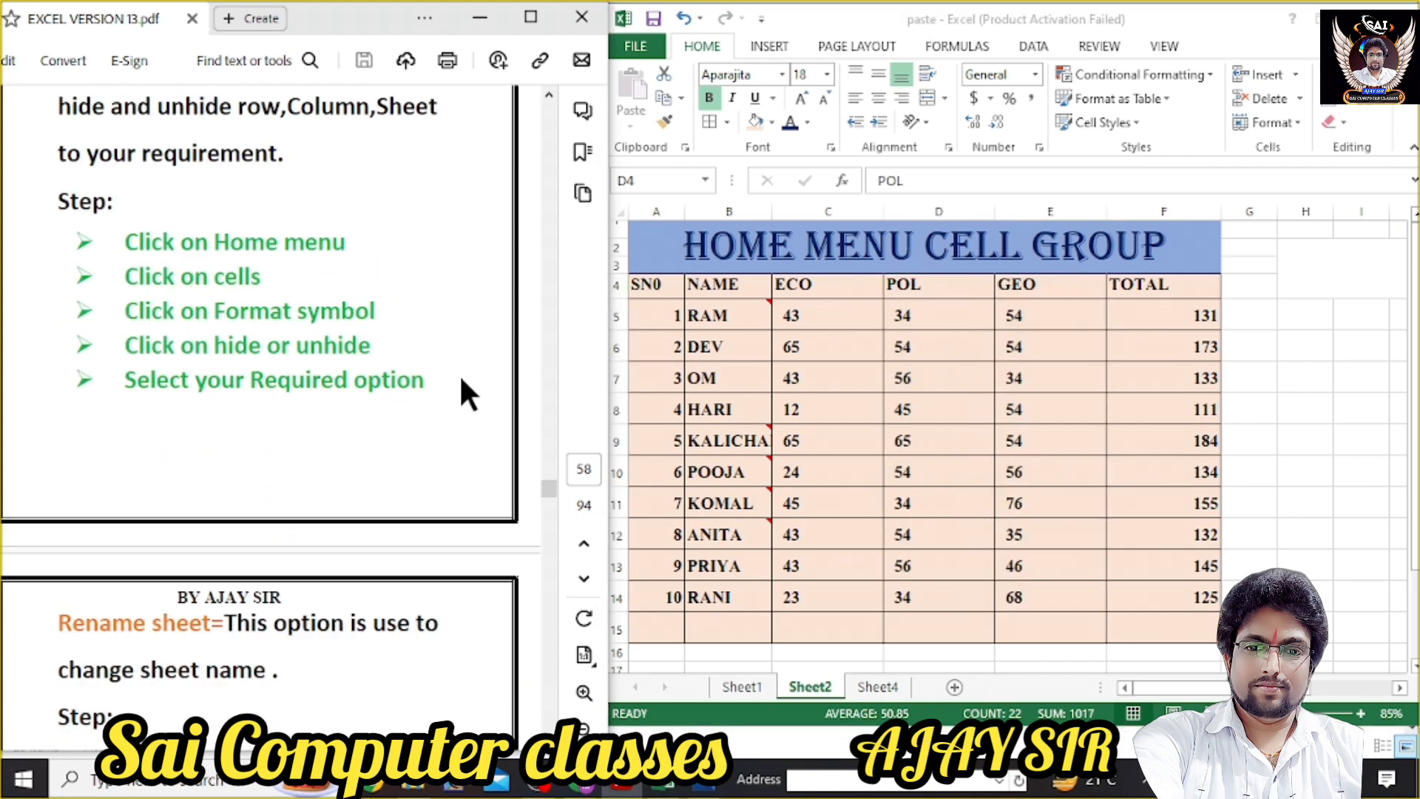
{"action": "scroll", "coordinate": [459, 375], "scroll_direction": "down", "scroll_amount": 4}
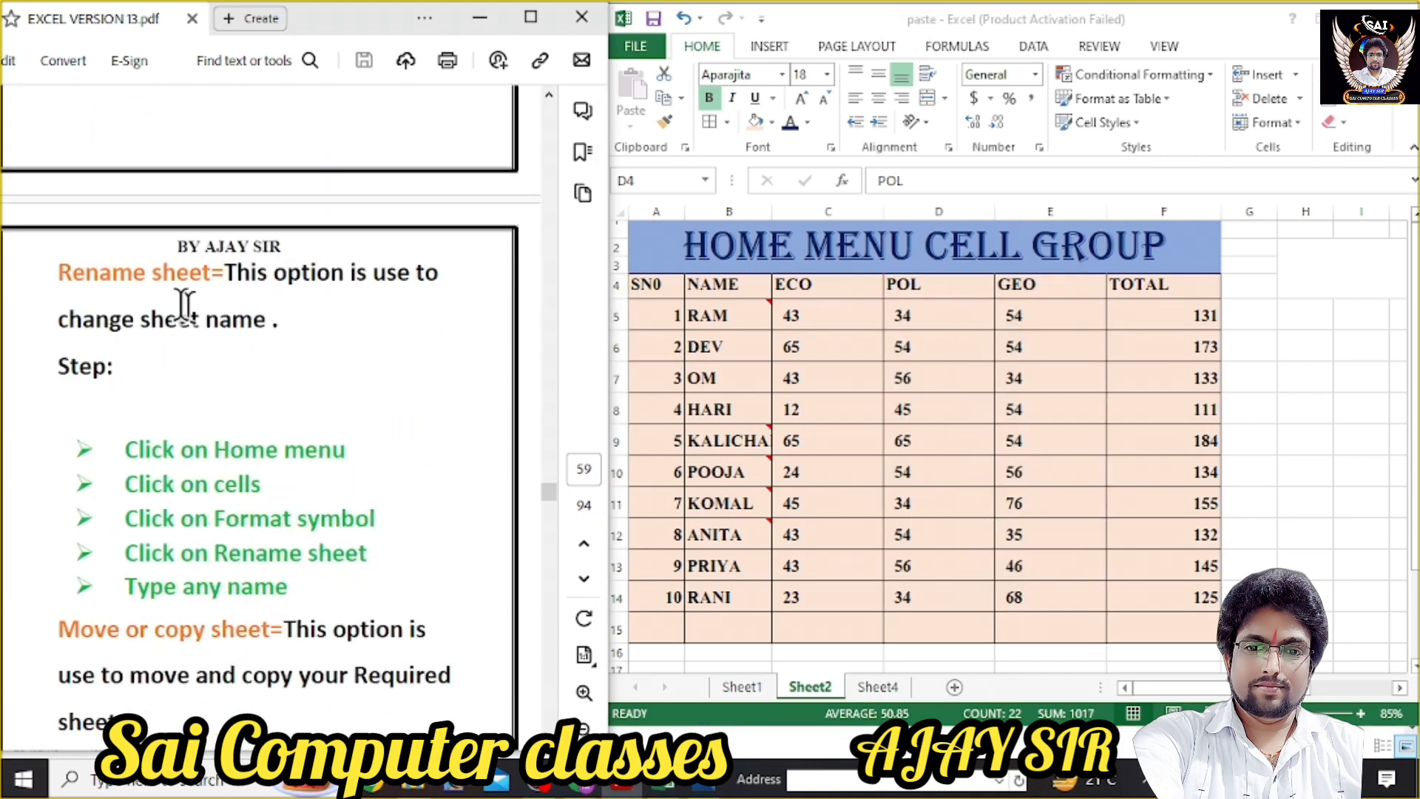
{"action": "scroll", "coordinate": [206, 276], "scroll_direction": "down", "scroll_amount": 1}
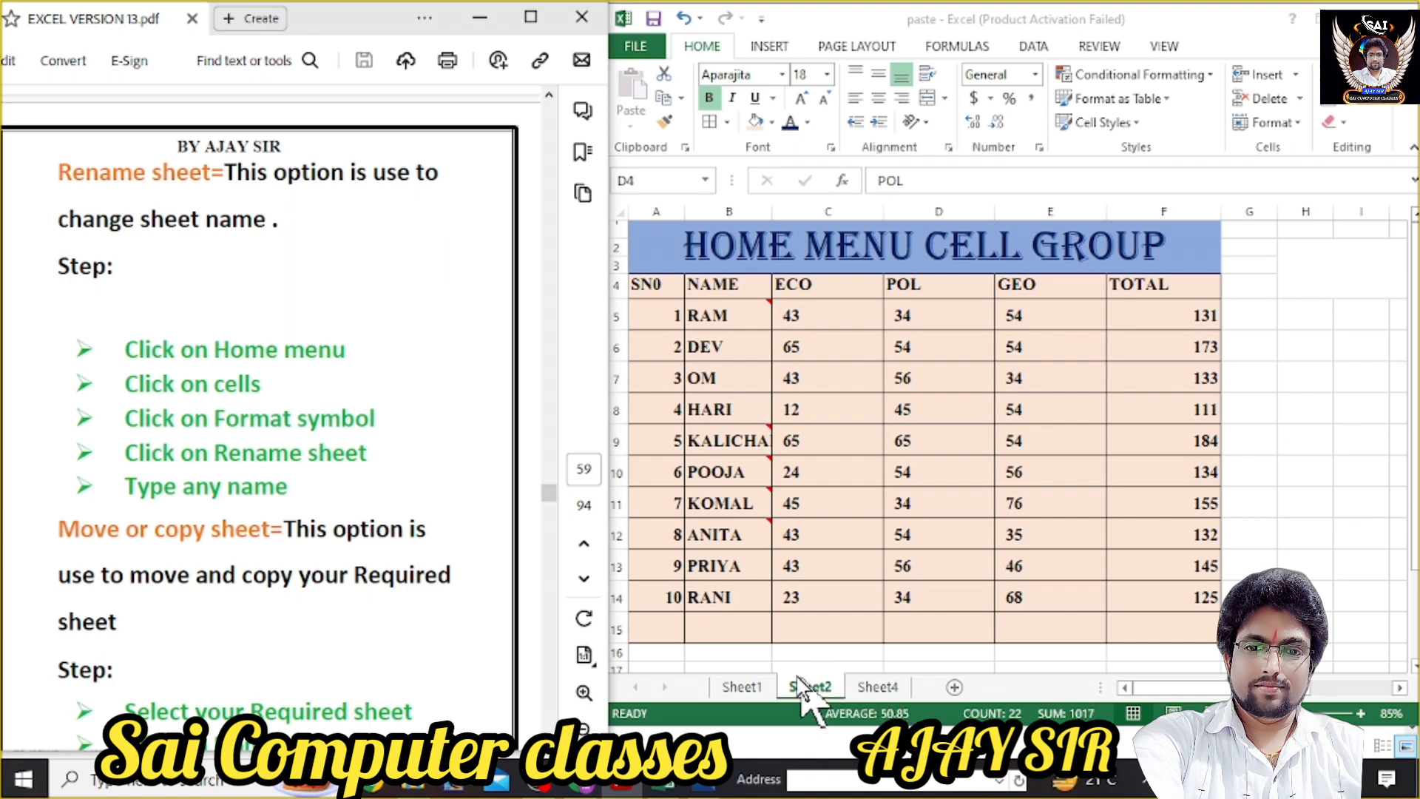
Move the Excel window slightly over the PDF and look through the workbook's sheets, ending on Sheet1.
{"action": "left_click", "coordinate": [752, 682]}
{"action": "left_click", "coordinate": [744, 686]}
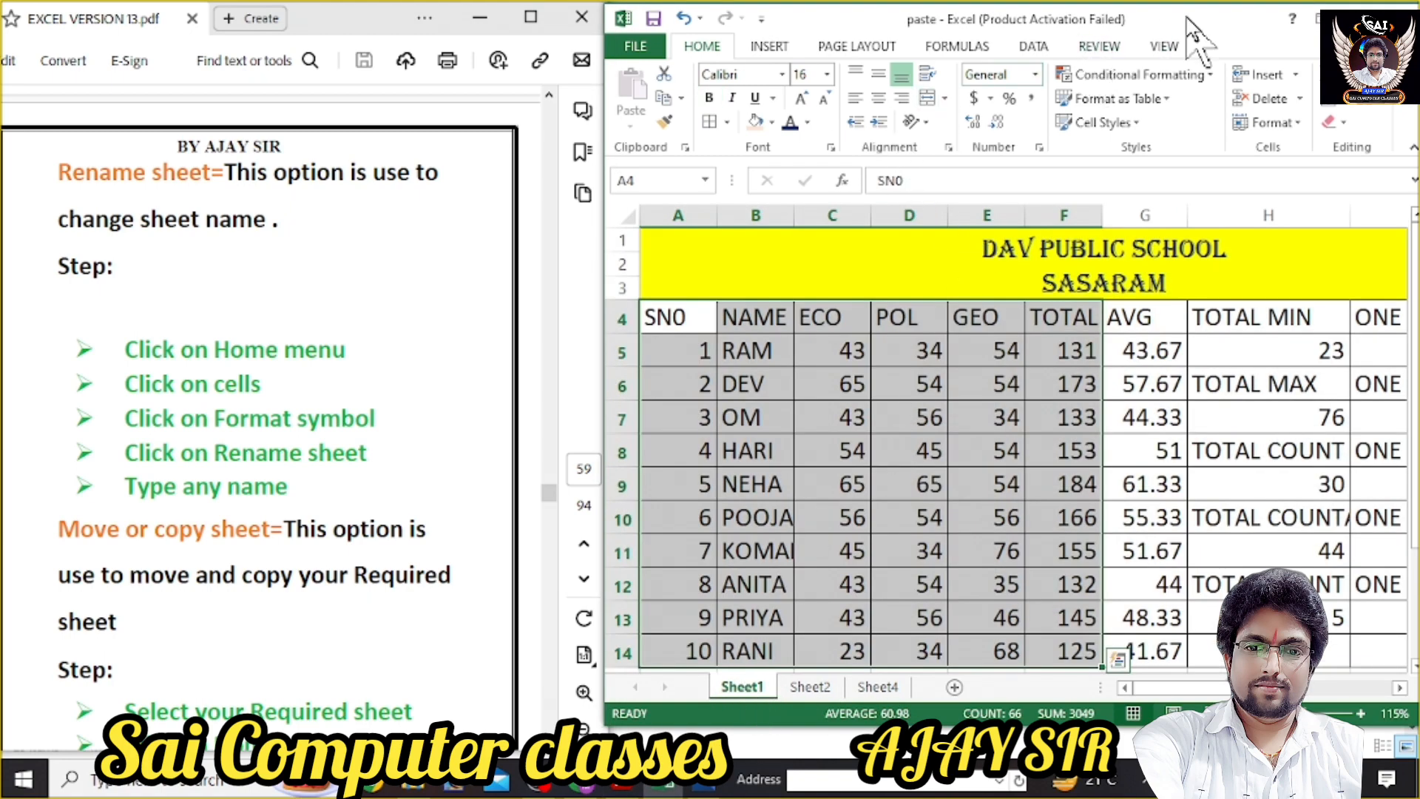
{"action": "left_click_drag", "start_coordinate": [1187, 18], "coordinate": [1138, 16]}
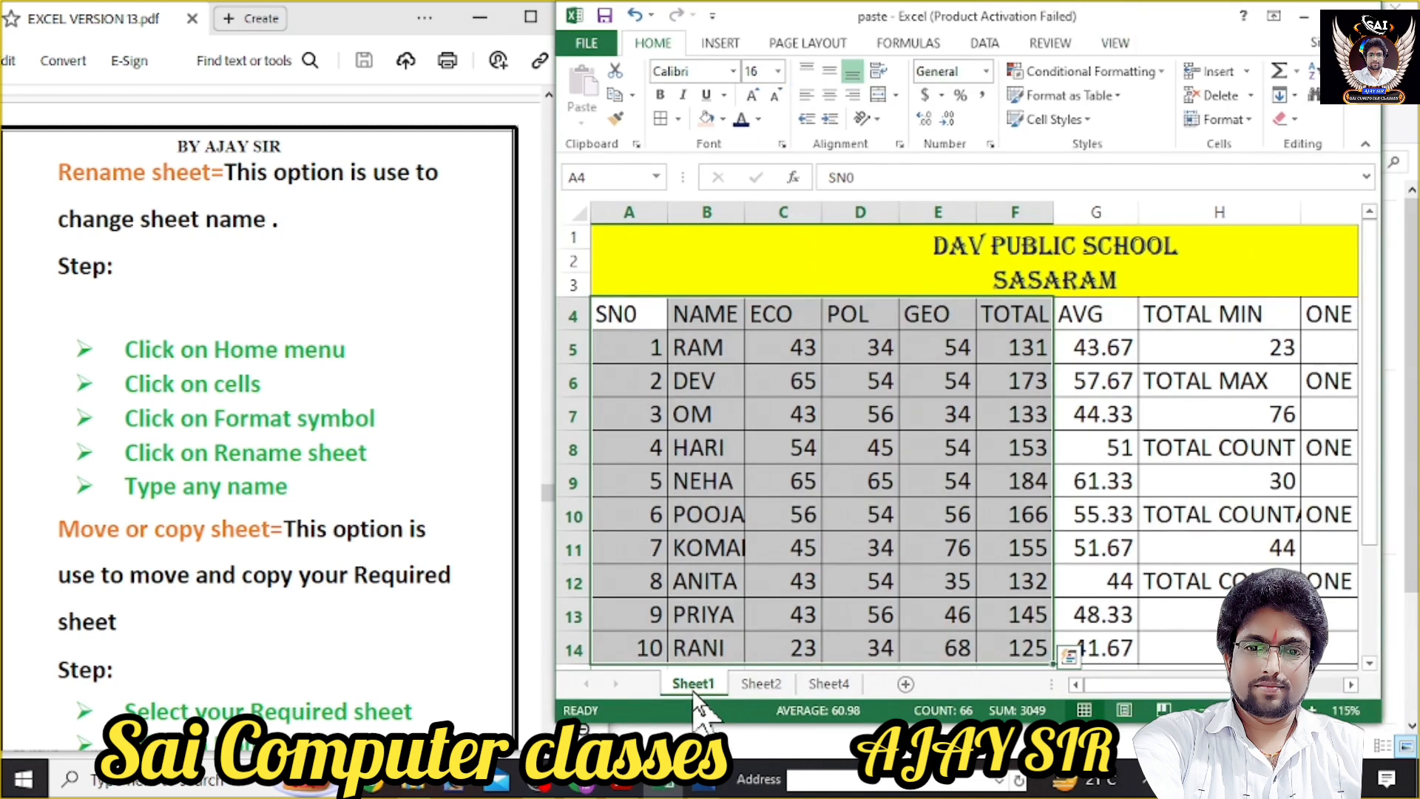
{"action": "left_click", "coordinate": [758, 684]}
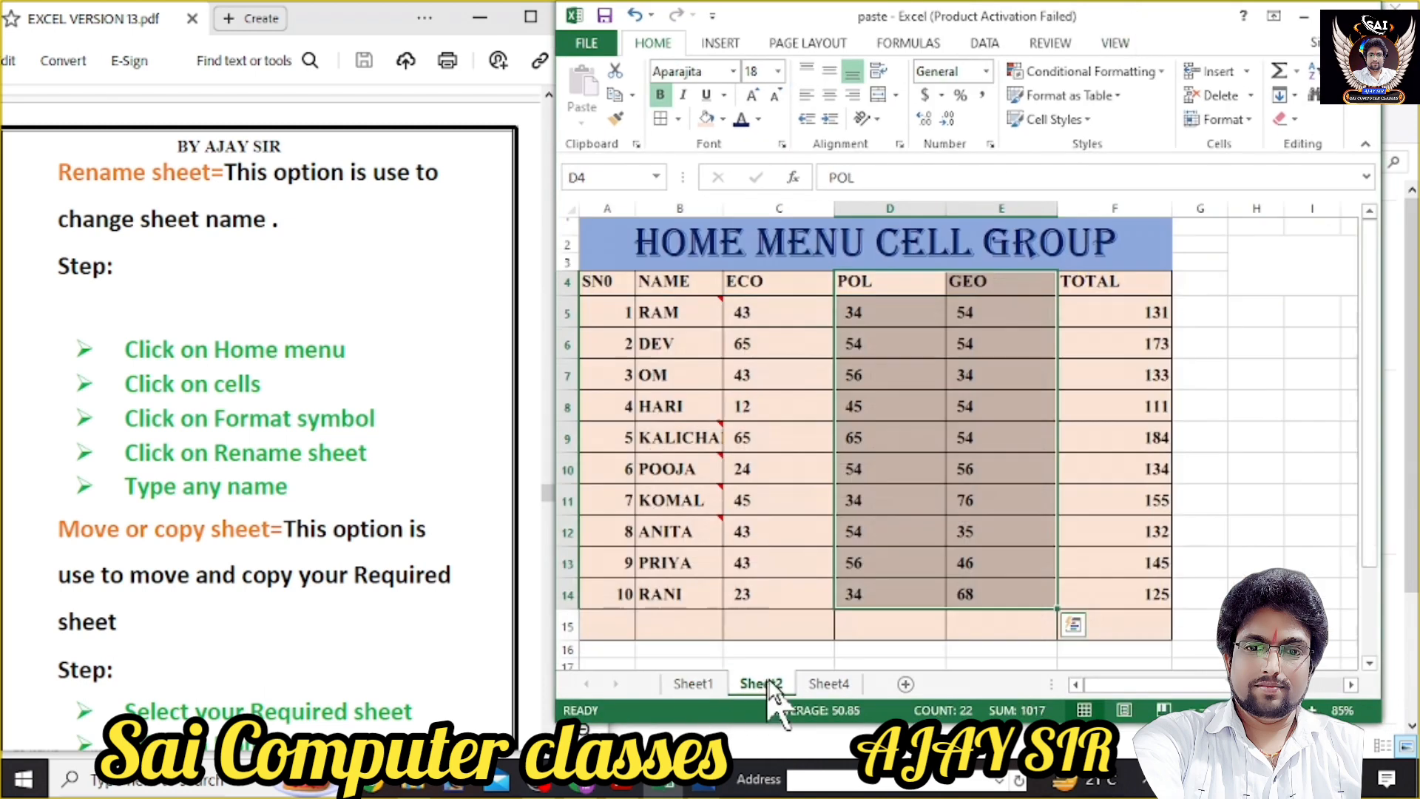
{"action": "left_click", "coordinate": [814, 681]}
{"action": "left_click", "coordinate": [761, 683]}
{"action": "left_click", "coordinate": [693, 684]}
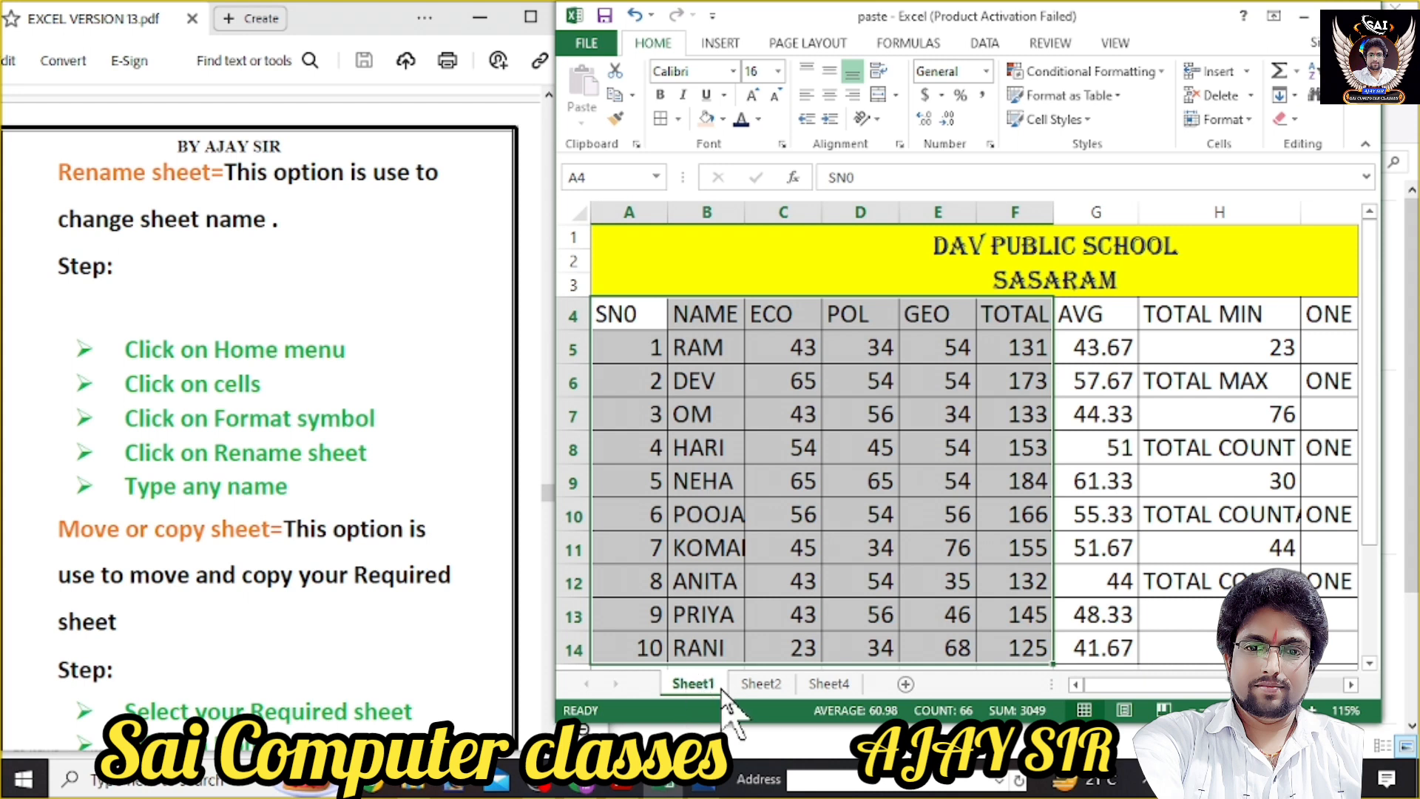
Rename the Sheet1 worksheet as JANUARY through the Rename Sheet option.
{"action": "left_click", "coordinate": [1250, 118]}
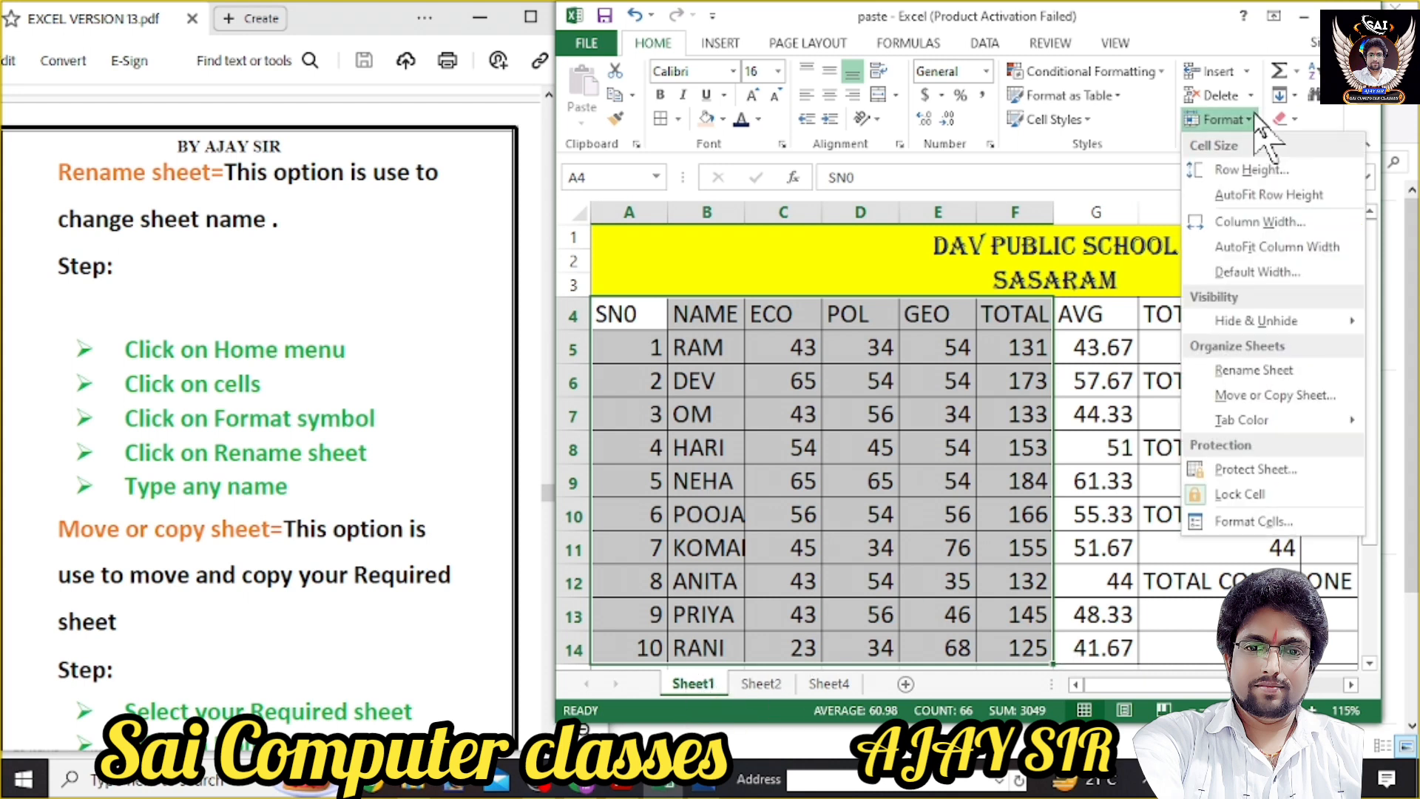
{"action": "left_click", "coordinate": [1267, 370]}
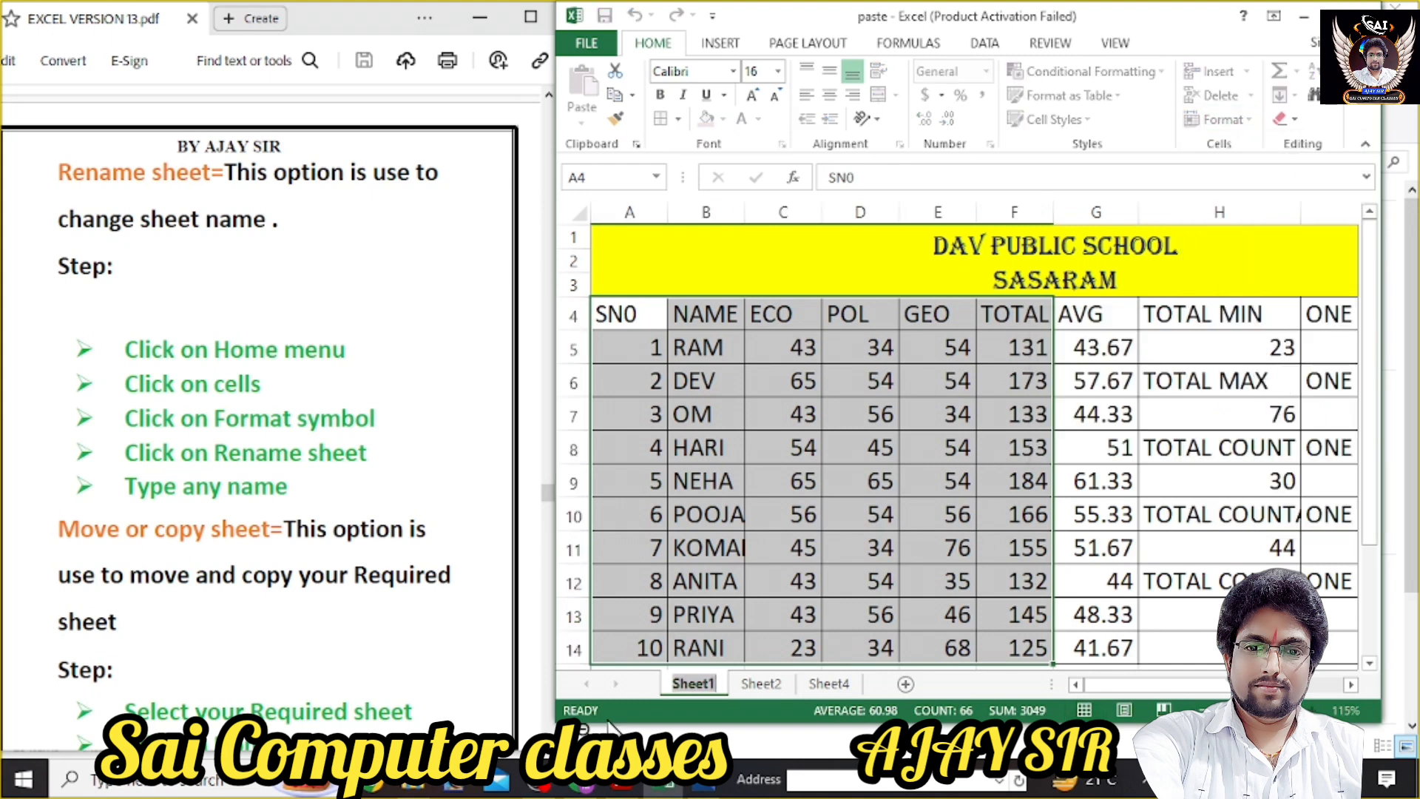
{"action": "type", "text": "JANUARY"}
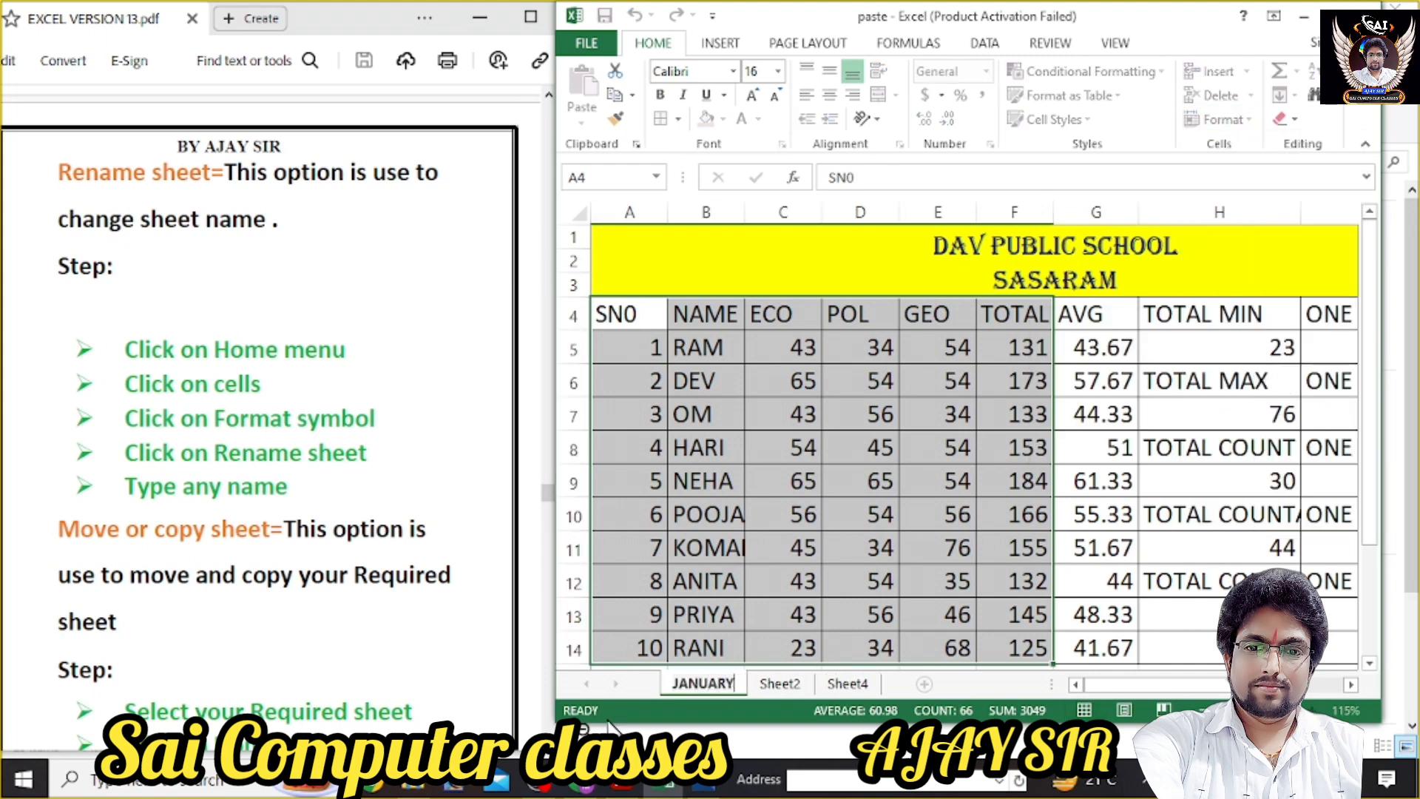
Rename the Sheet2 worksheet as FEBRUARY through the Rename Sheet option.
{"action": "left_click", "coordinate": [780, 684]}
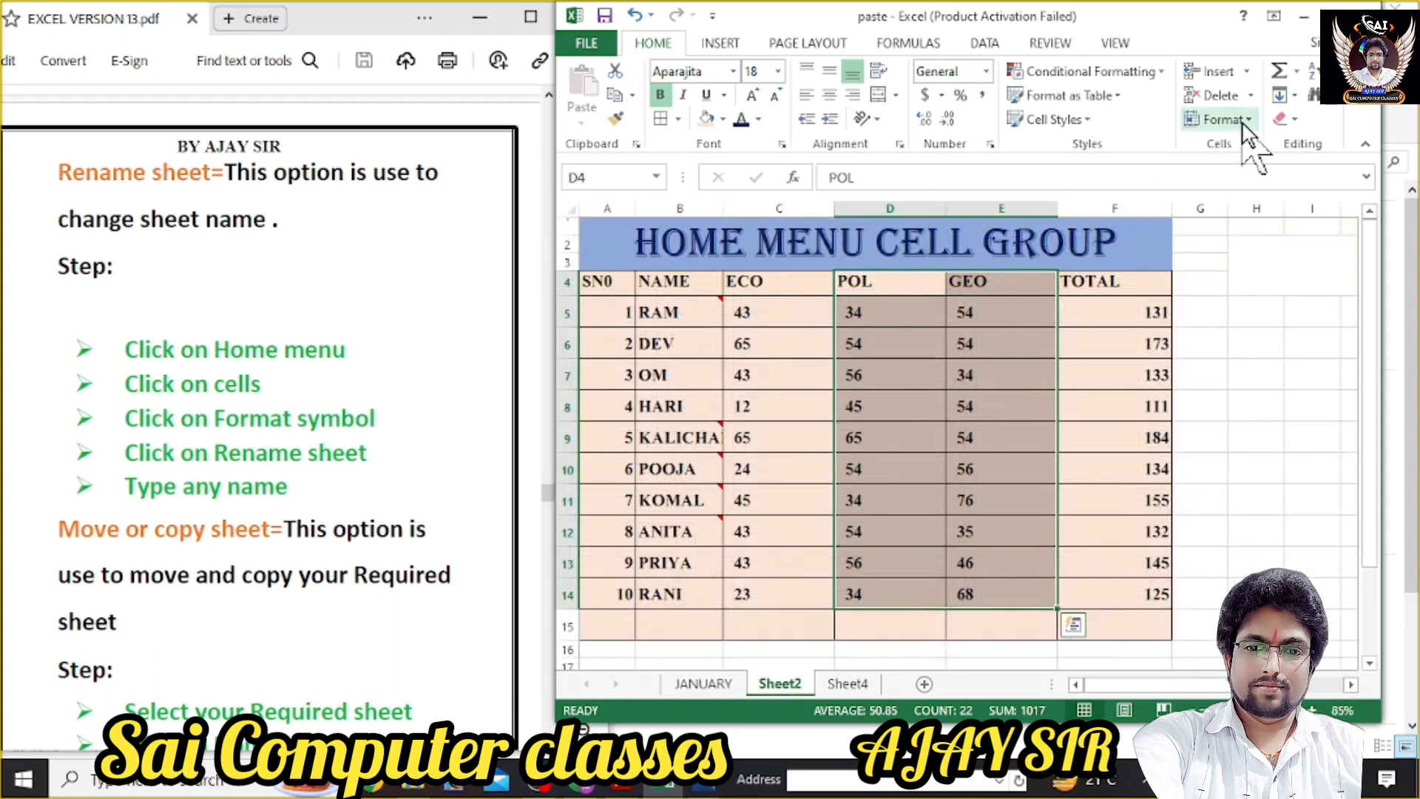
{"action": "left_click", "coordinate": [1245, 123]}
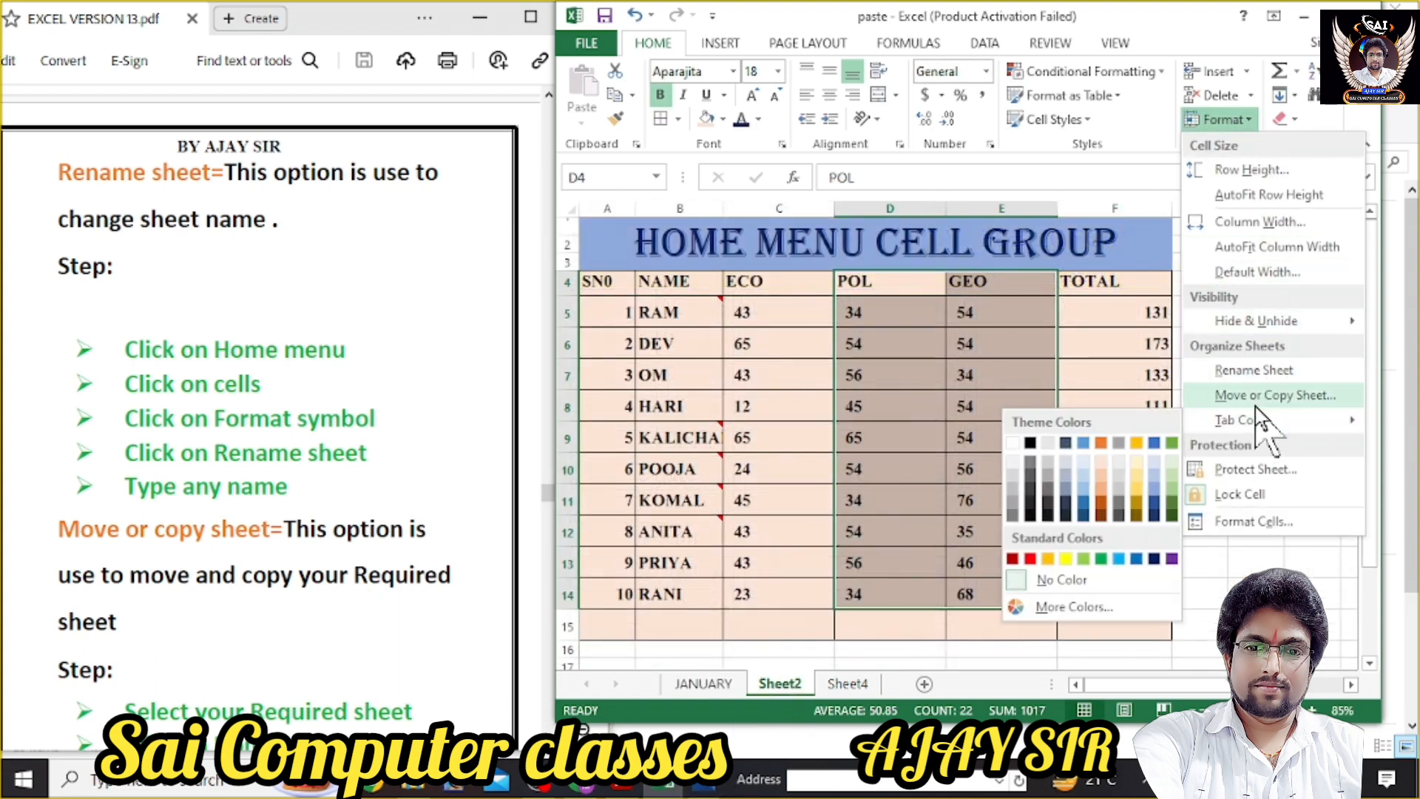
{"action": "left_click", "coordinate": [1258, 363]}
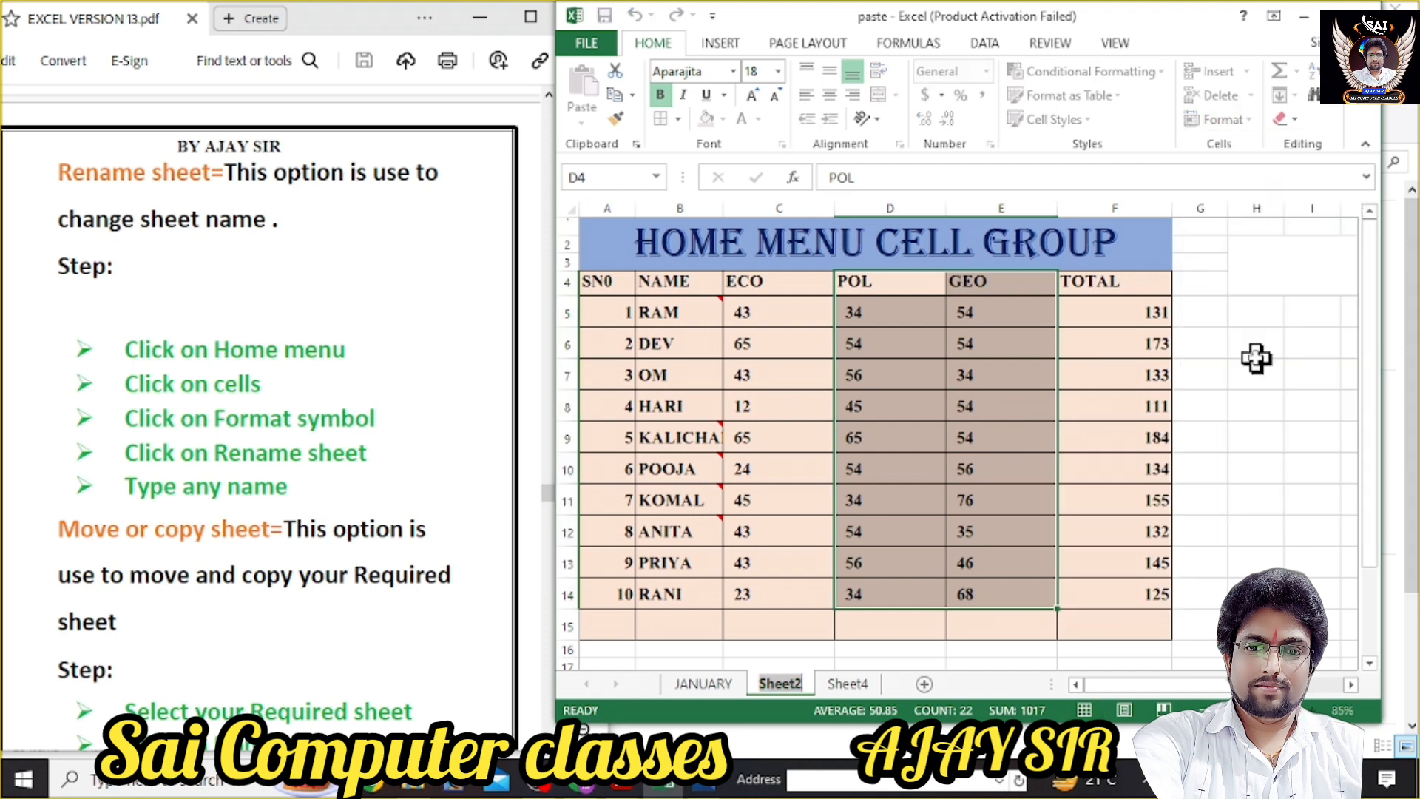
{"action": "type", "text": "FEBRUARY"}
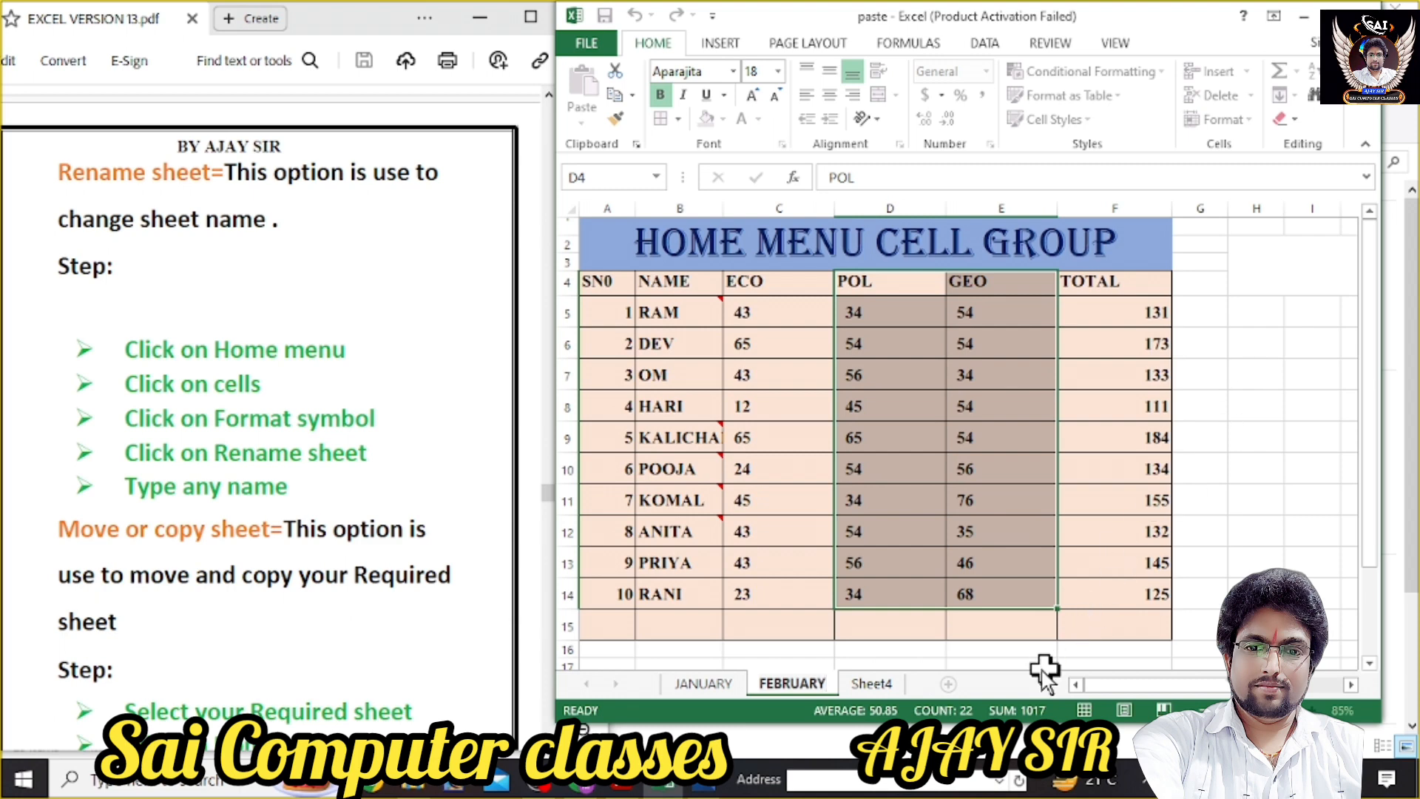
{"action": "key", "text": "Return"}
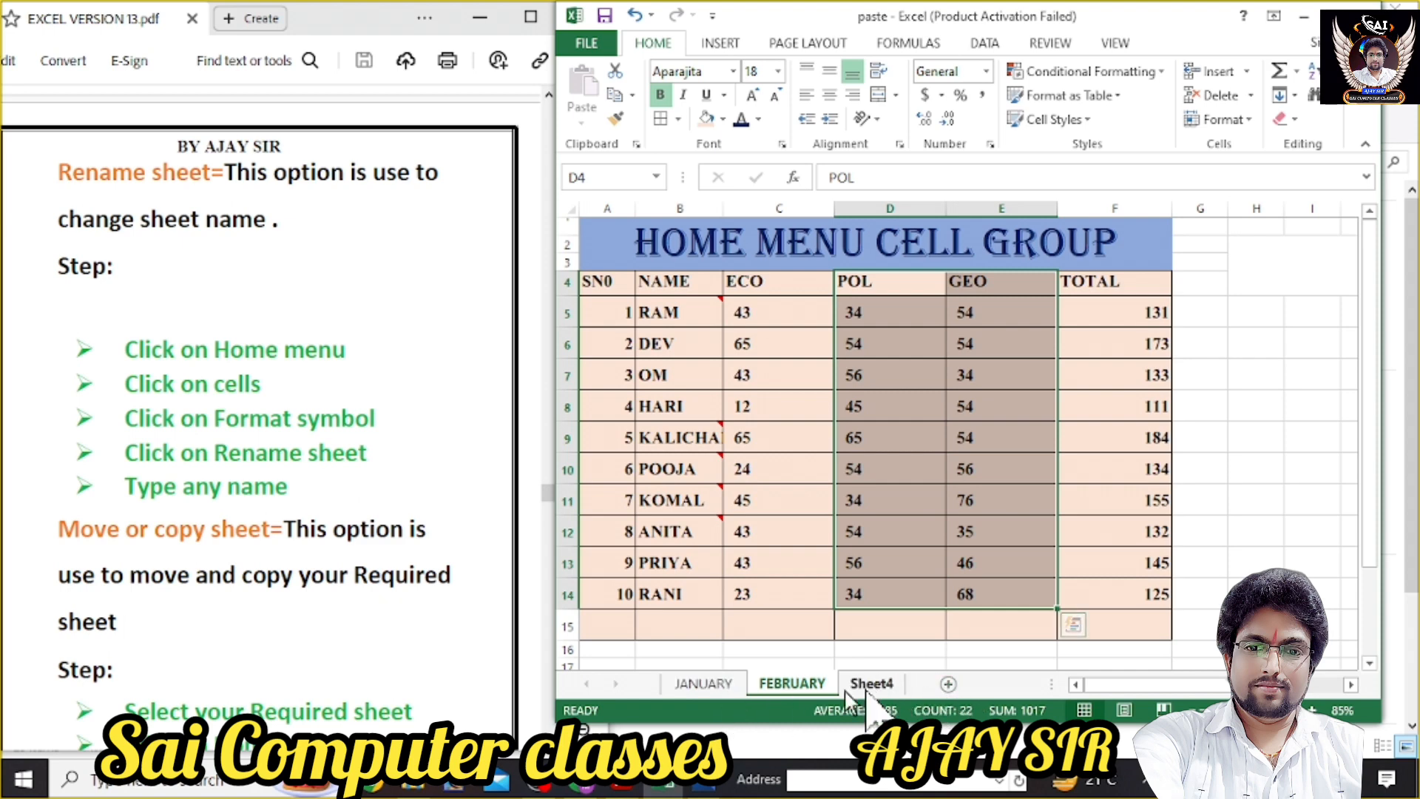
Look through the JANUARY and FEBRUARY sheets, and read the Move or copy sheet section of the PDF notes.
{"action": "left_click", "coordinate": [723, 688]}
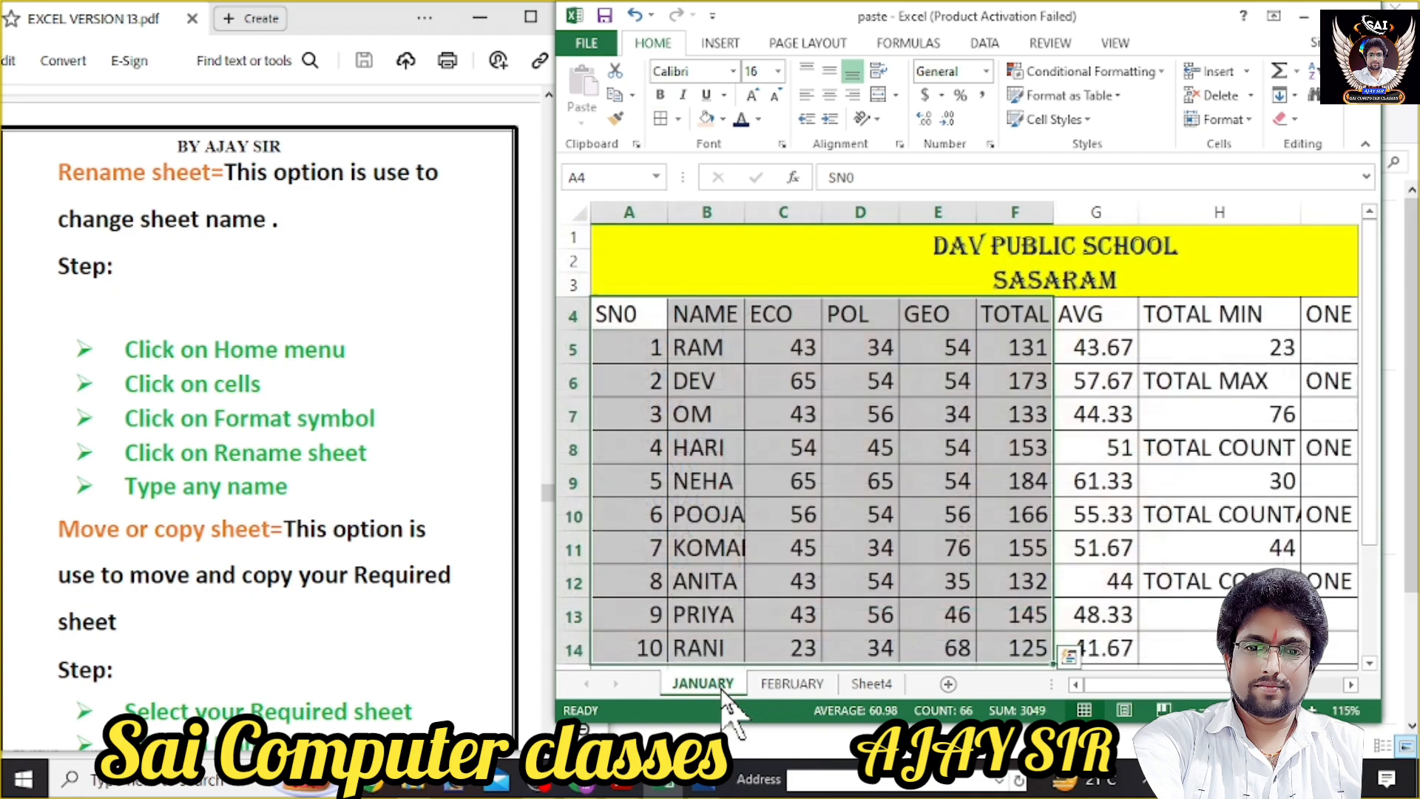
{"action": "left_click", "coordinate": [787, 685]}
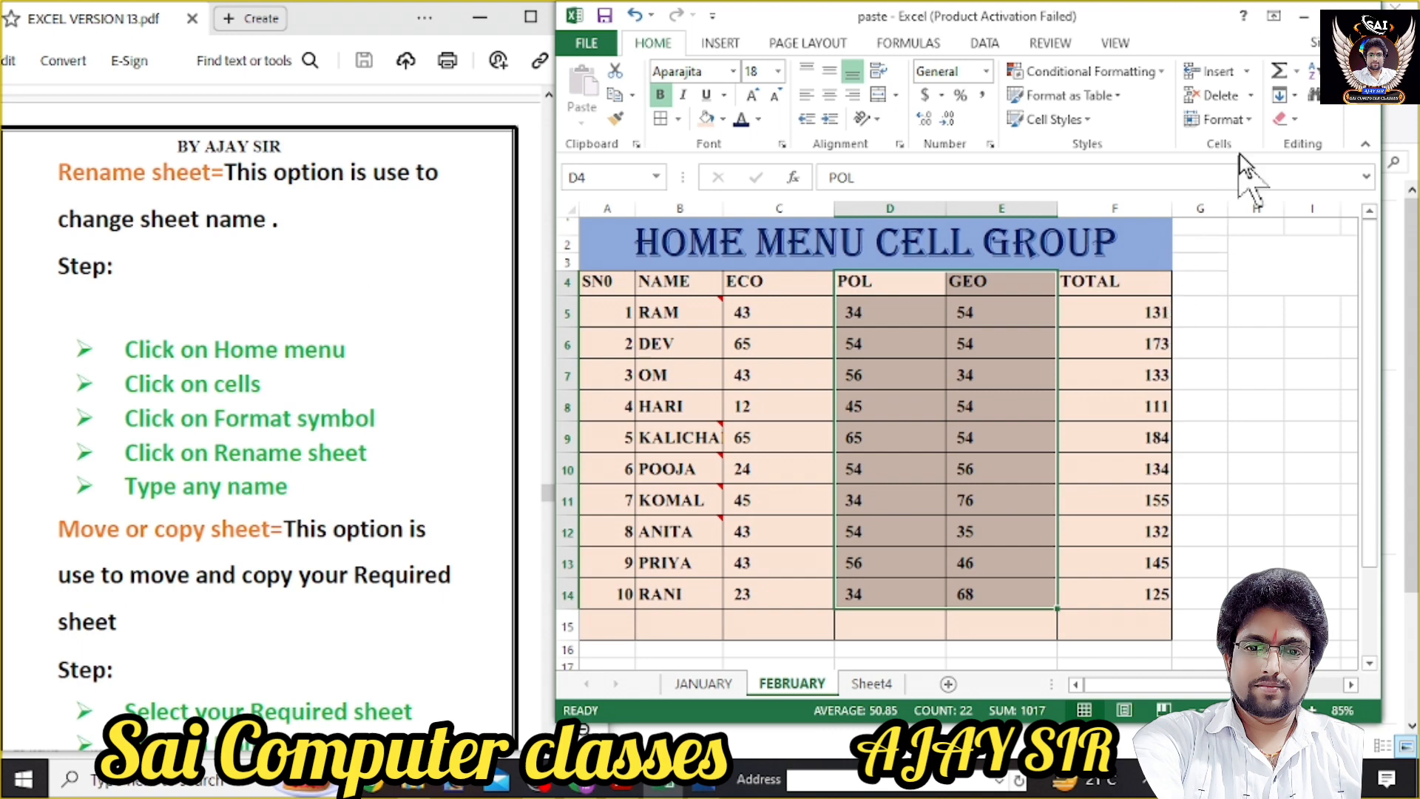
{"action": "left_click", "coordinate": [416, 369]}
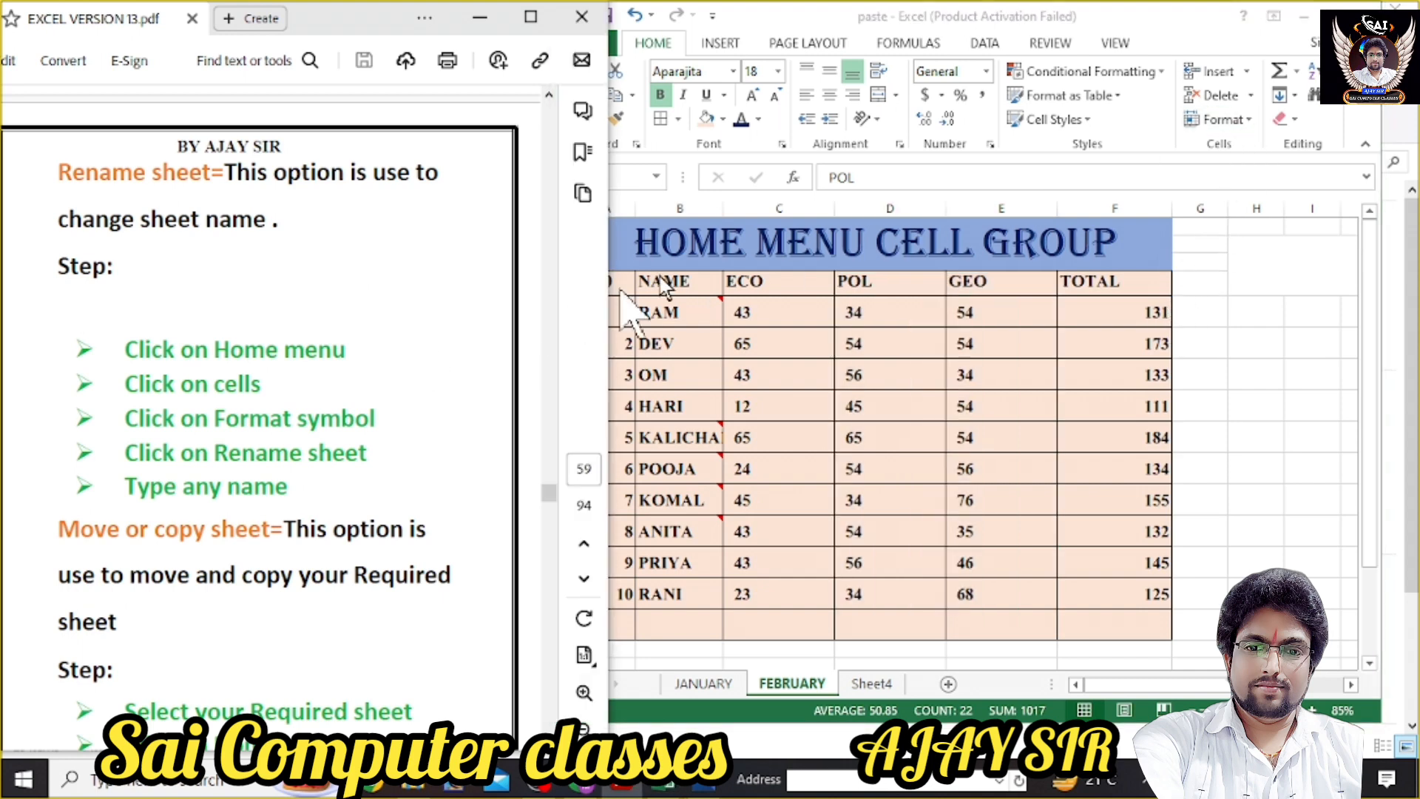
{"action": "left_click", "coordinate": [1256, 117]}
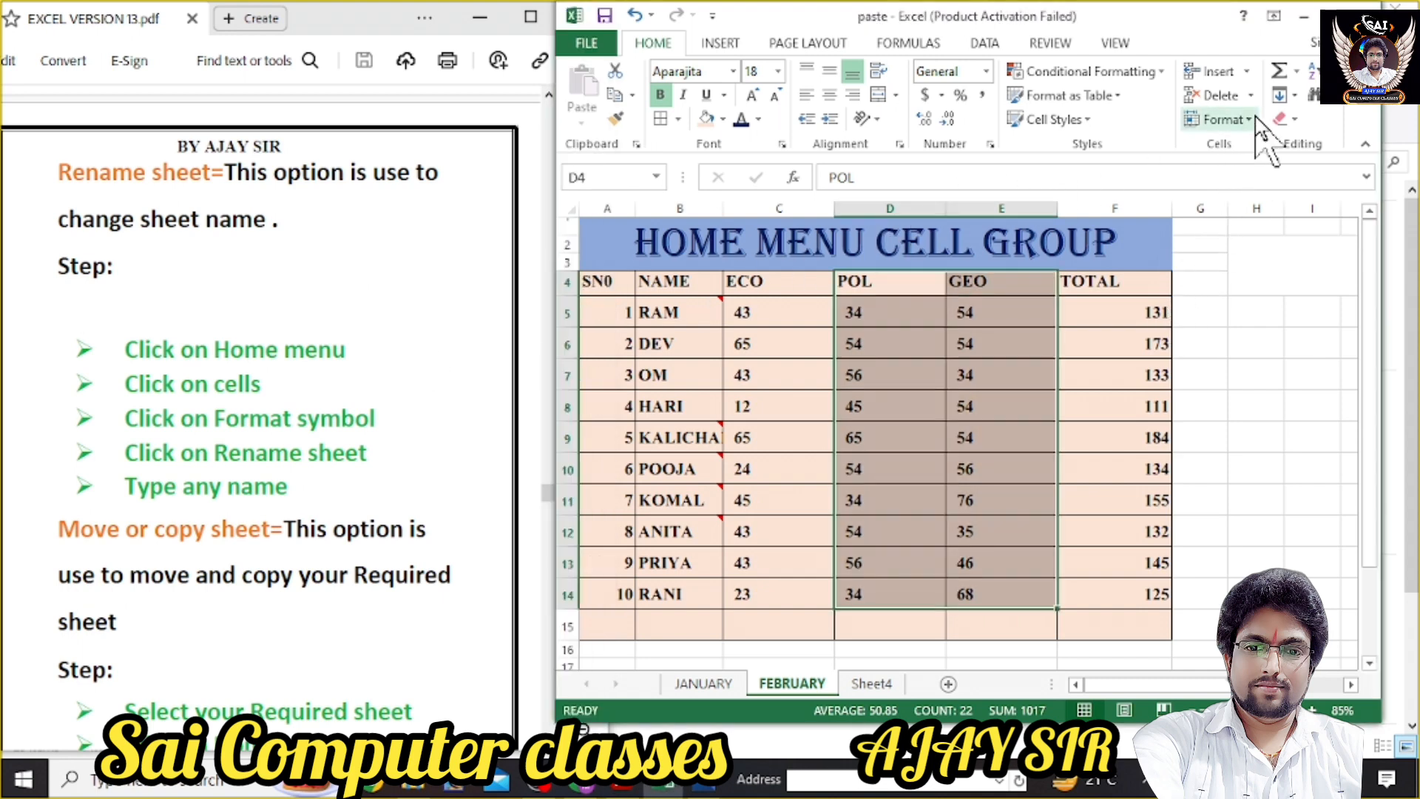
{"action": "left_click", "coordinate": [1256, 118]}
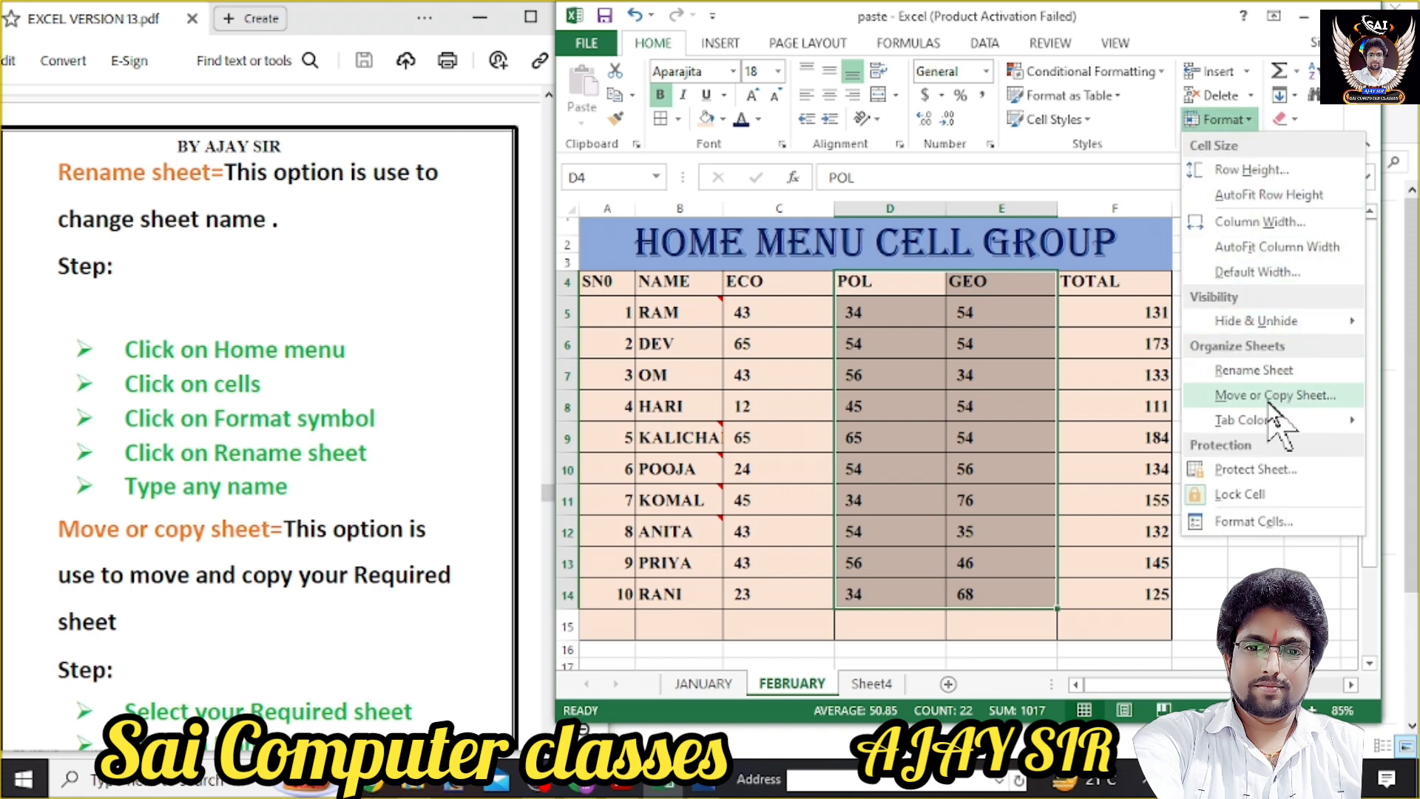
{"action": "left_click", "coordinate": [1057, 216]}
{"action": "left_click", "coordinate": [363, 322]}
{"action": "scroll", "coordinate": [356, 315], "scroll_direction": "down", "scroll_amount": 3}
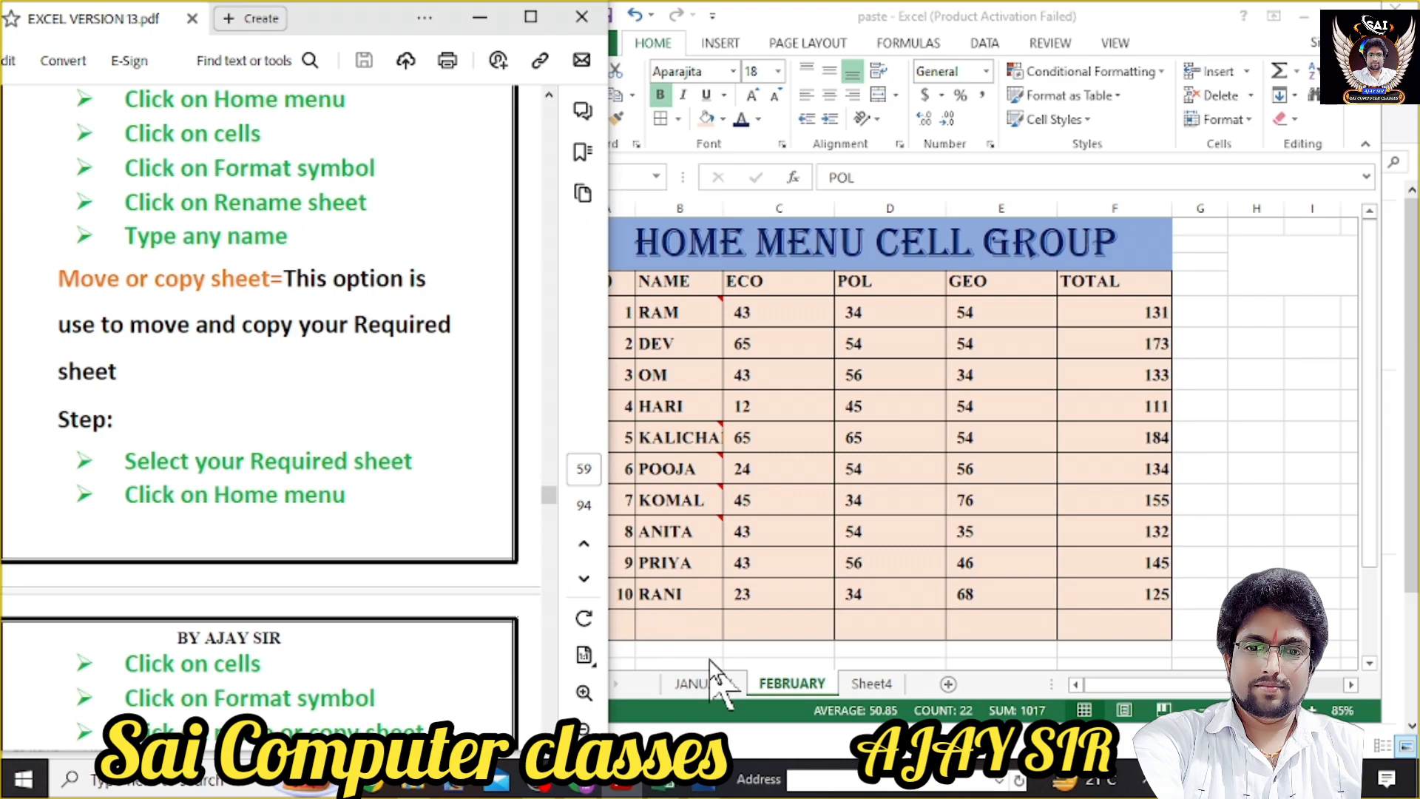
Move the JANUARY sheet to the end of the paste.xlsx workbook through the Move or Copy Sheet option.
{"action": "left_click", "coordinate": [724, 688]}
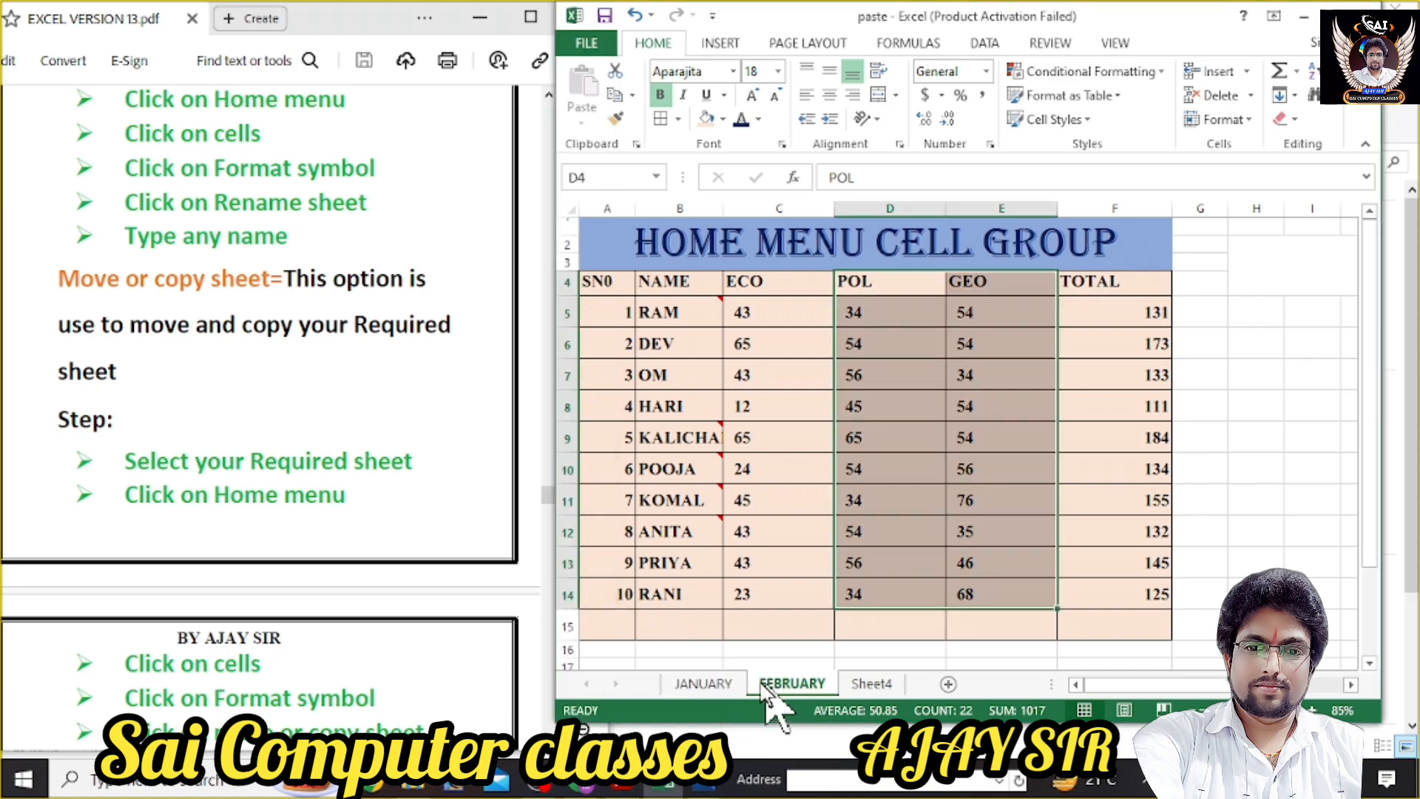
{"action": "left_click", "coordinate": [710, 683]}
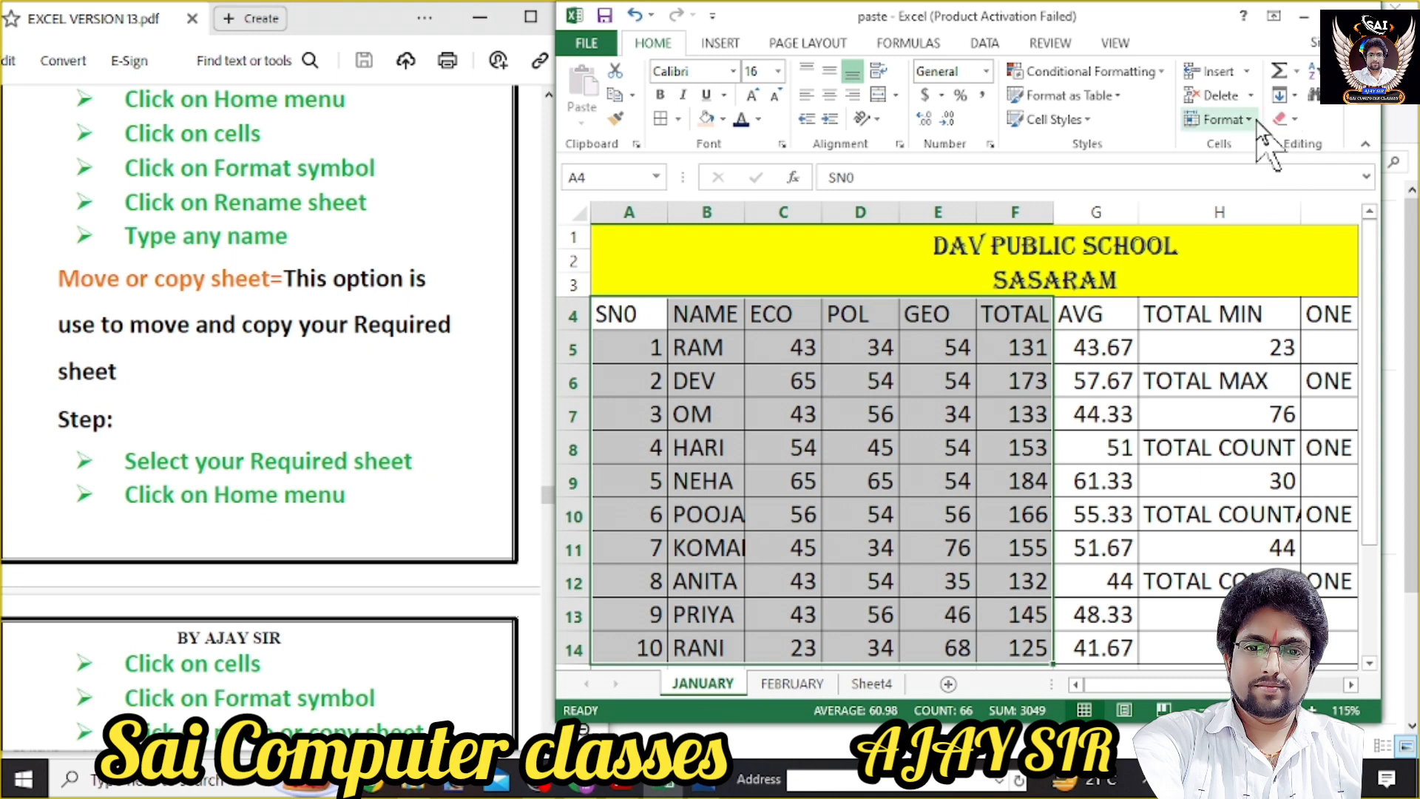
{"action": "left_click", "coordinate": [1257, 122]}
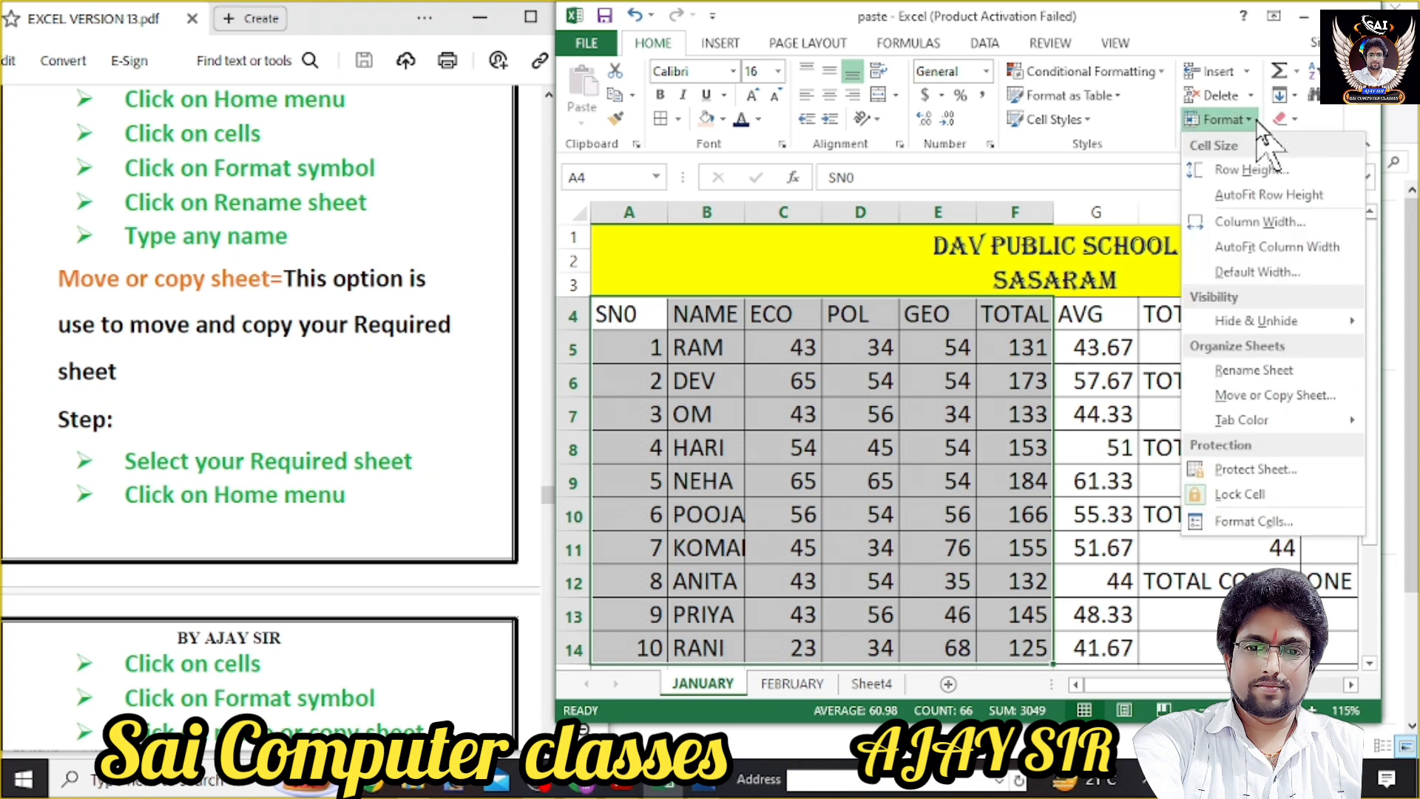
{"action": "left_click", "coordinate": [1271, 398]}
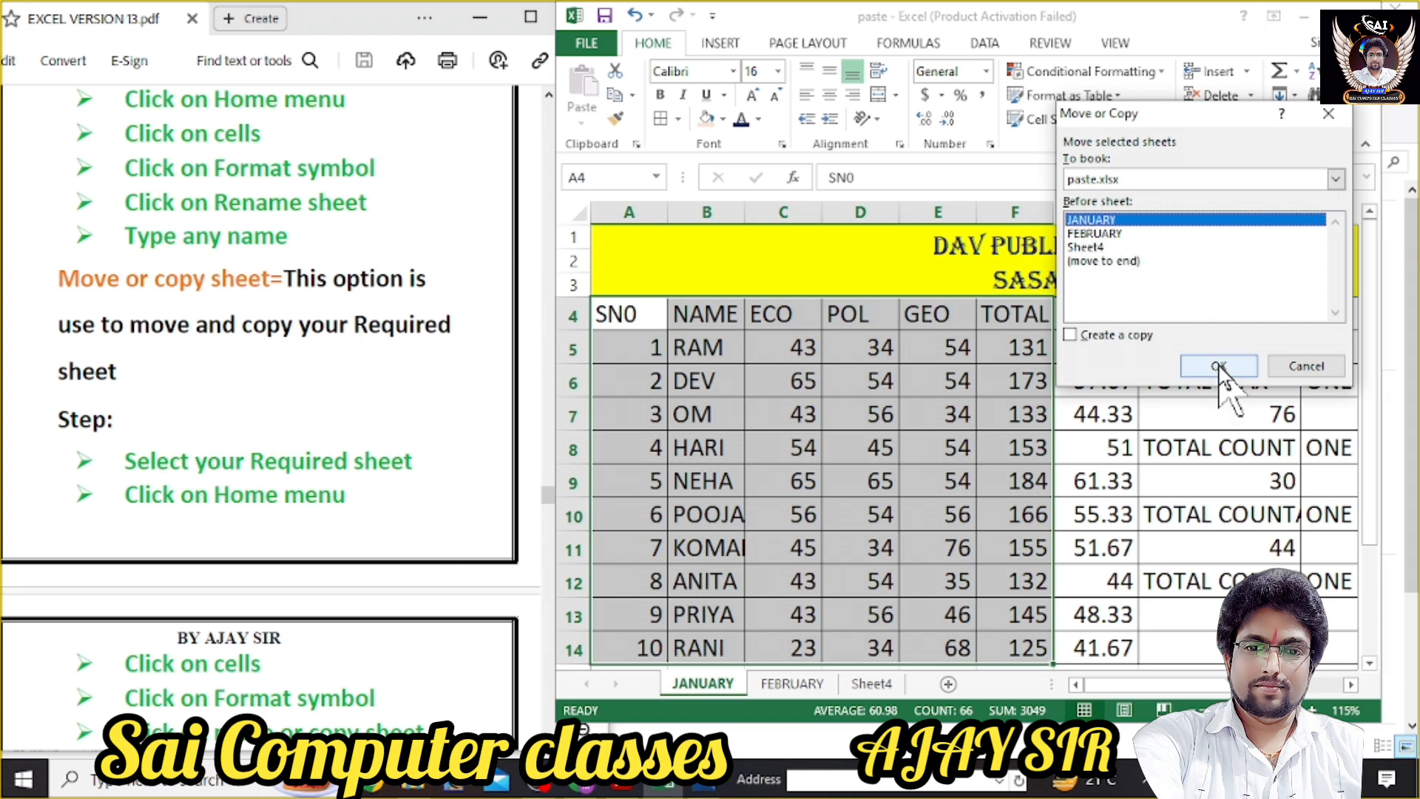
{"action": "left_click", "coordinate": [1102, 263]}
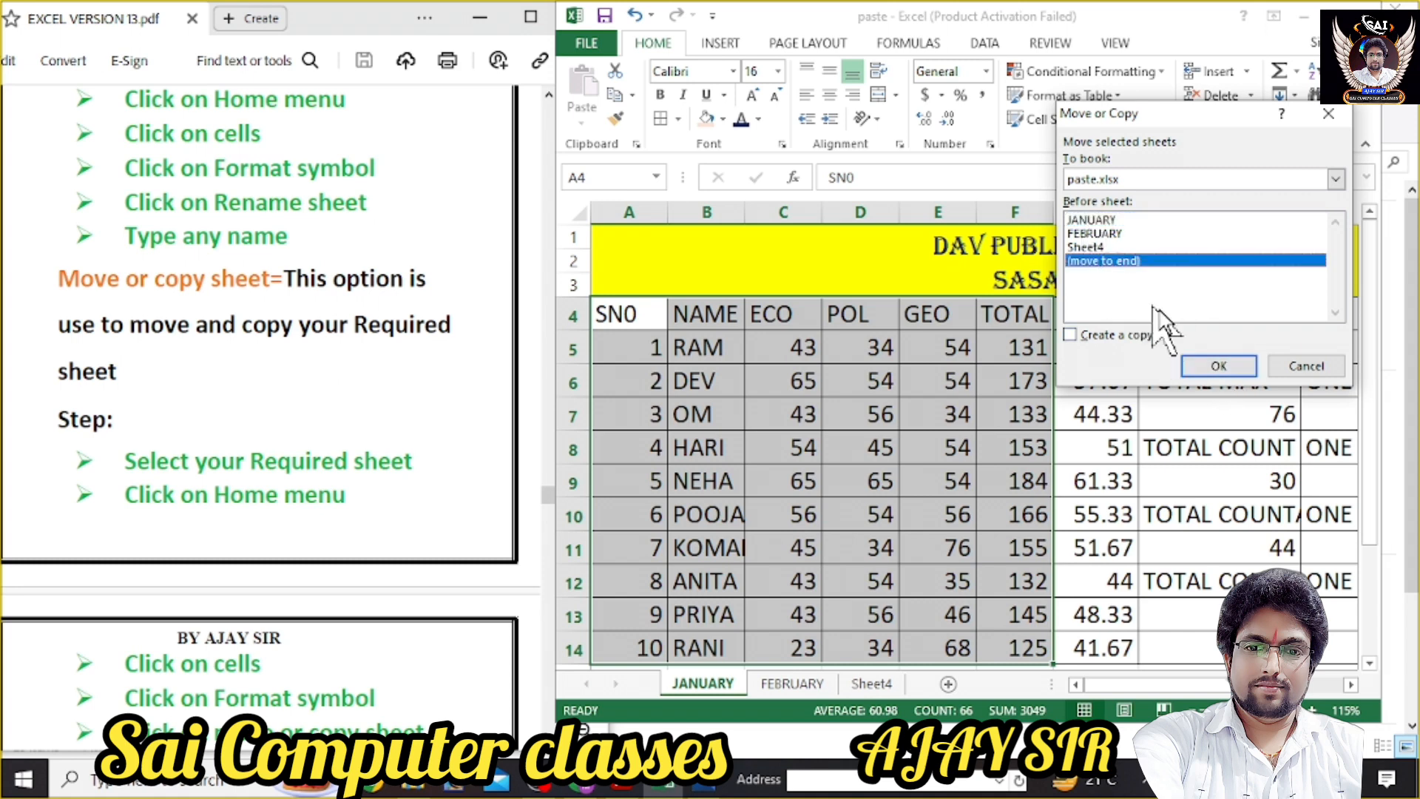
{"action": "left_click", "coordinate": [1213, 366]}
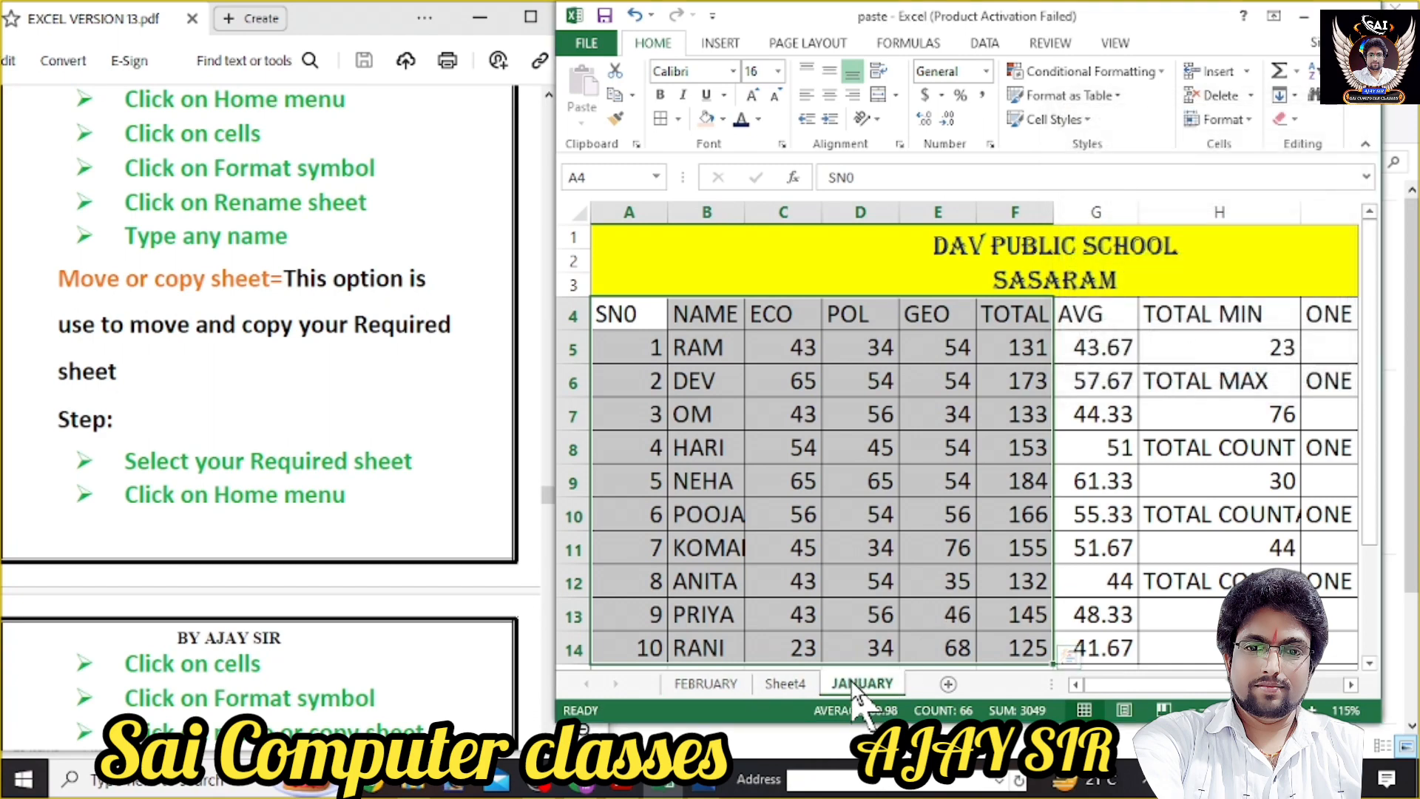
Move the FEBRUARY sheet to the end of the workbook, after JANUARY.
{"action": "left_click", "coordinate": [707, 686]}
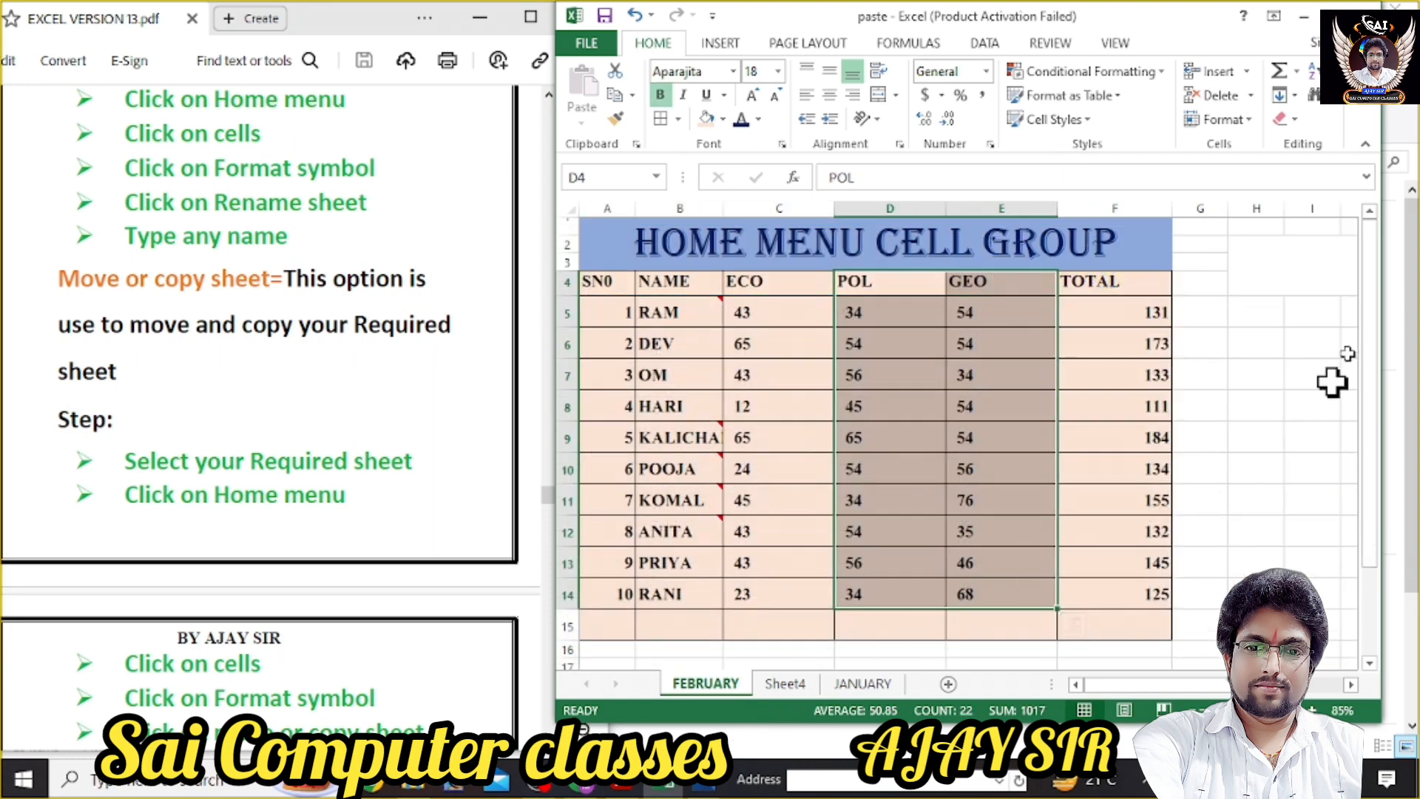
{"action": "left_click", "coordinate": [1225, 119]}
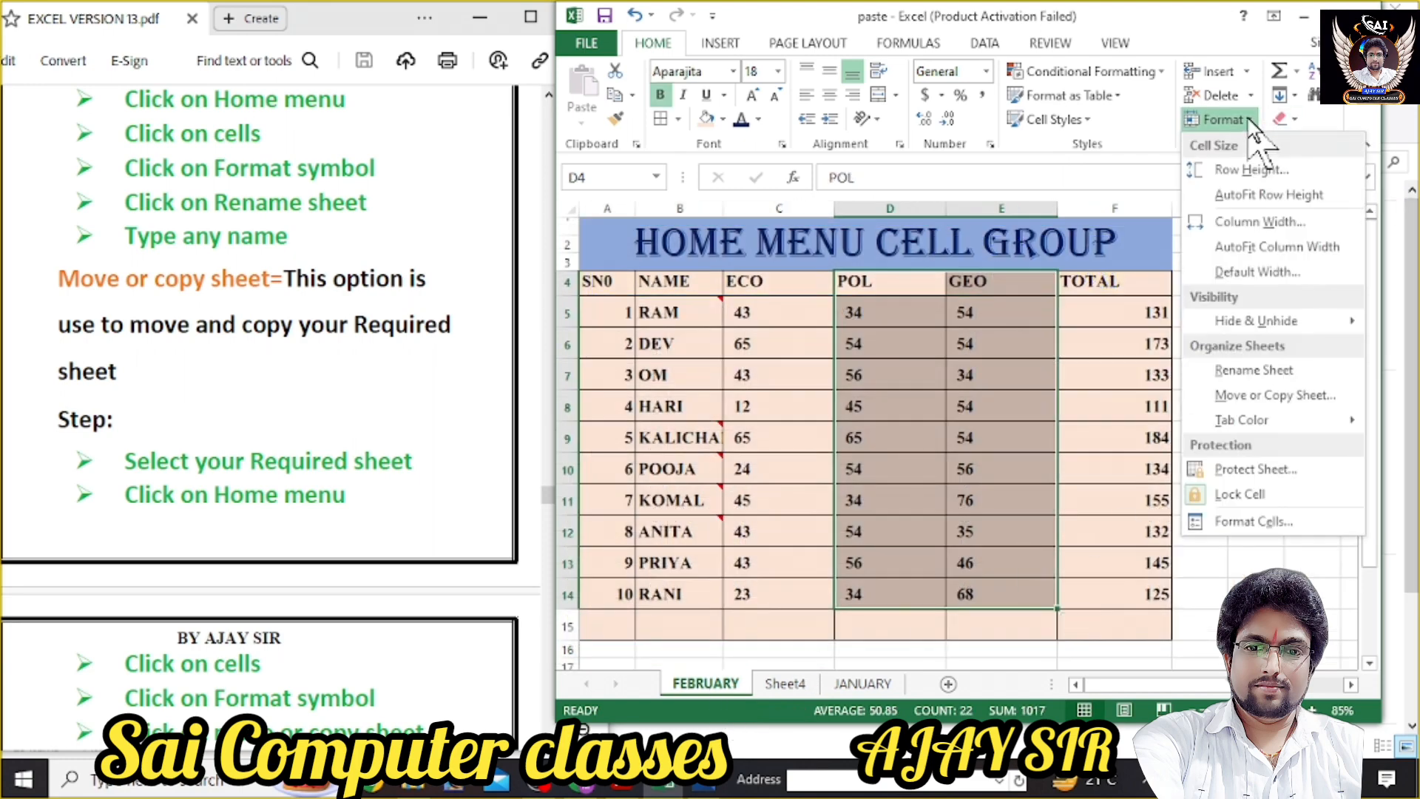
{"action": "left_click", "coordinate": [1254, 395]}
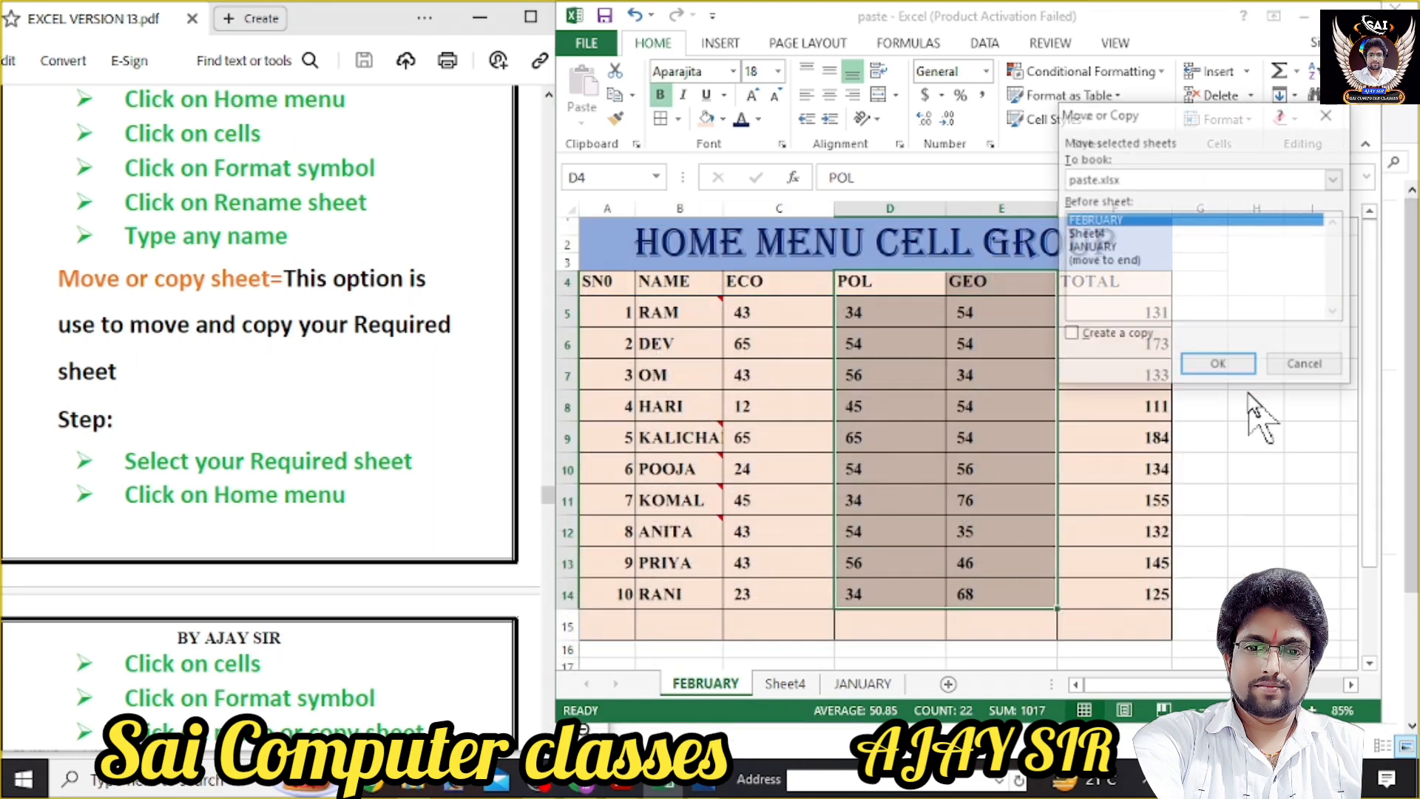
{"action": "left_click", "coordinate": [1104, 260]}
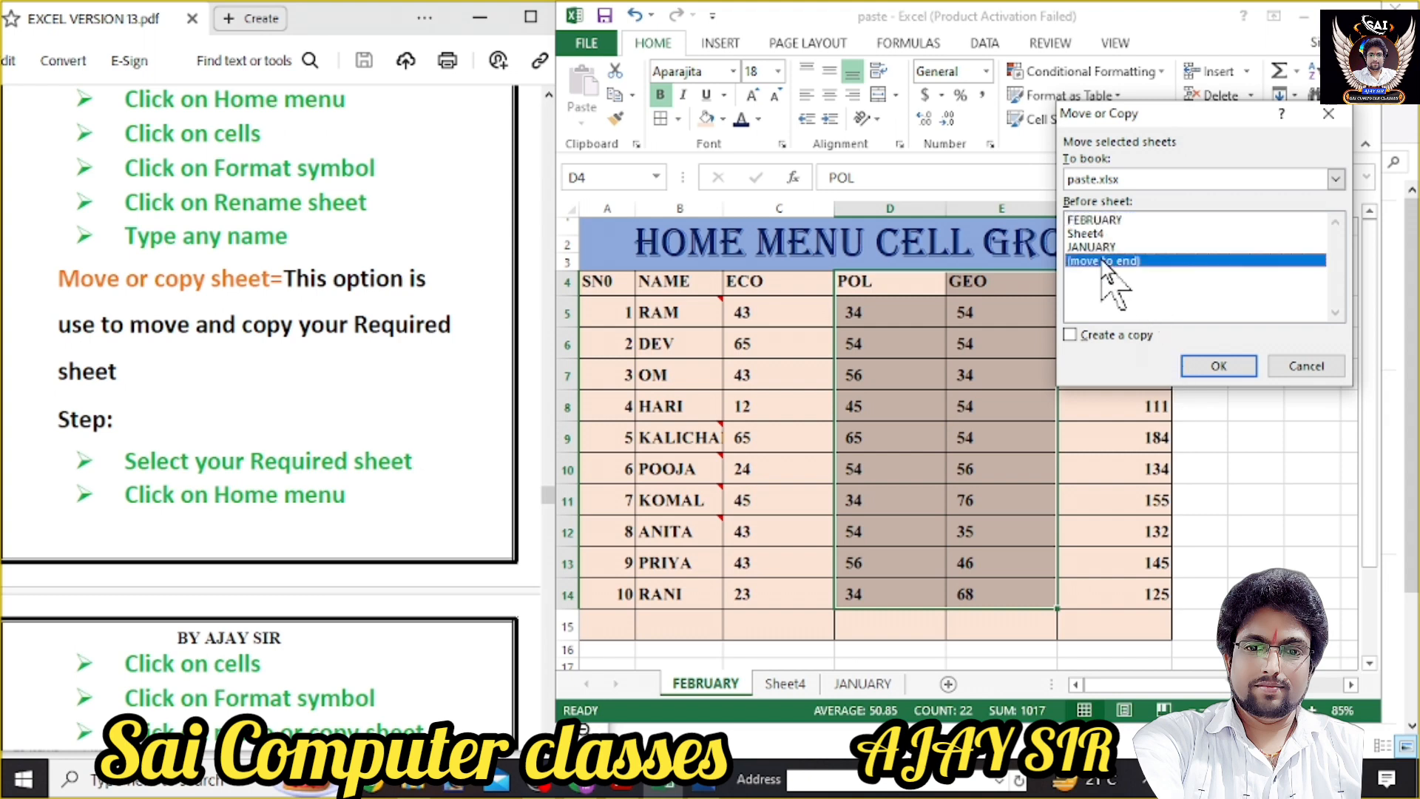
{"action": "left_click", "coordinate": [1204, 365]}
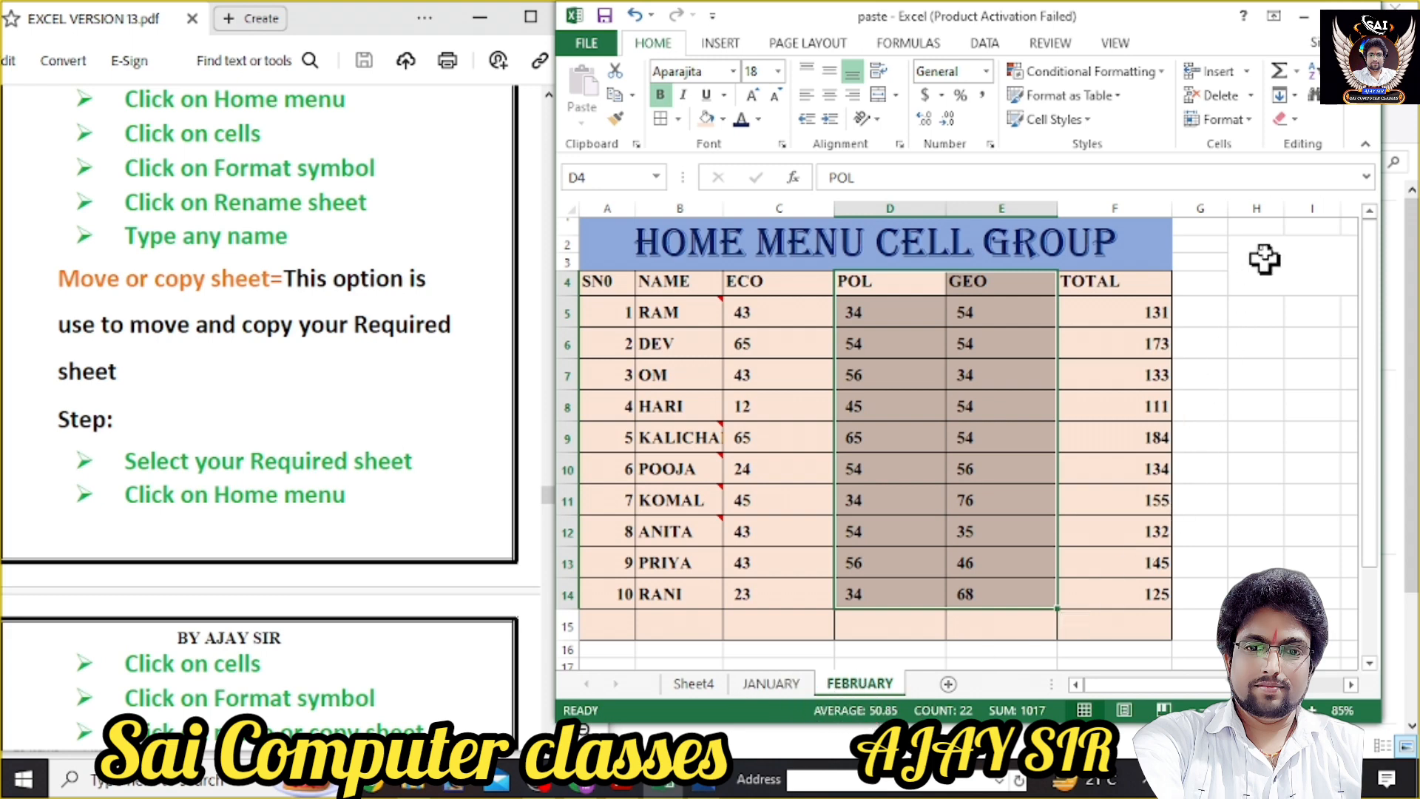
Create a copy of the FEBRUARY sheet before JANUARY, widen the sheet tab area, and compare the copy with the original.
{"action": "left_click", "coordinate": [1255, 124]}
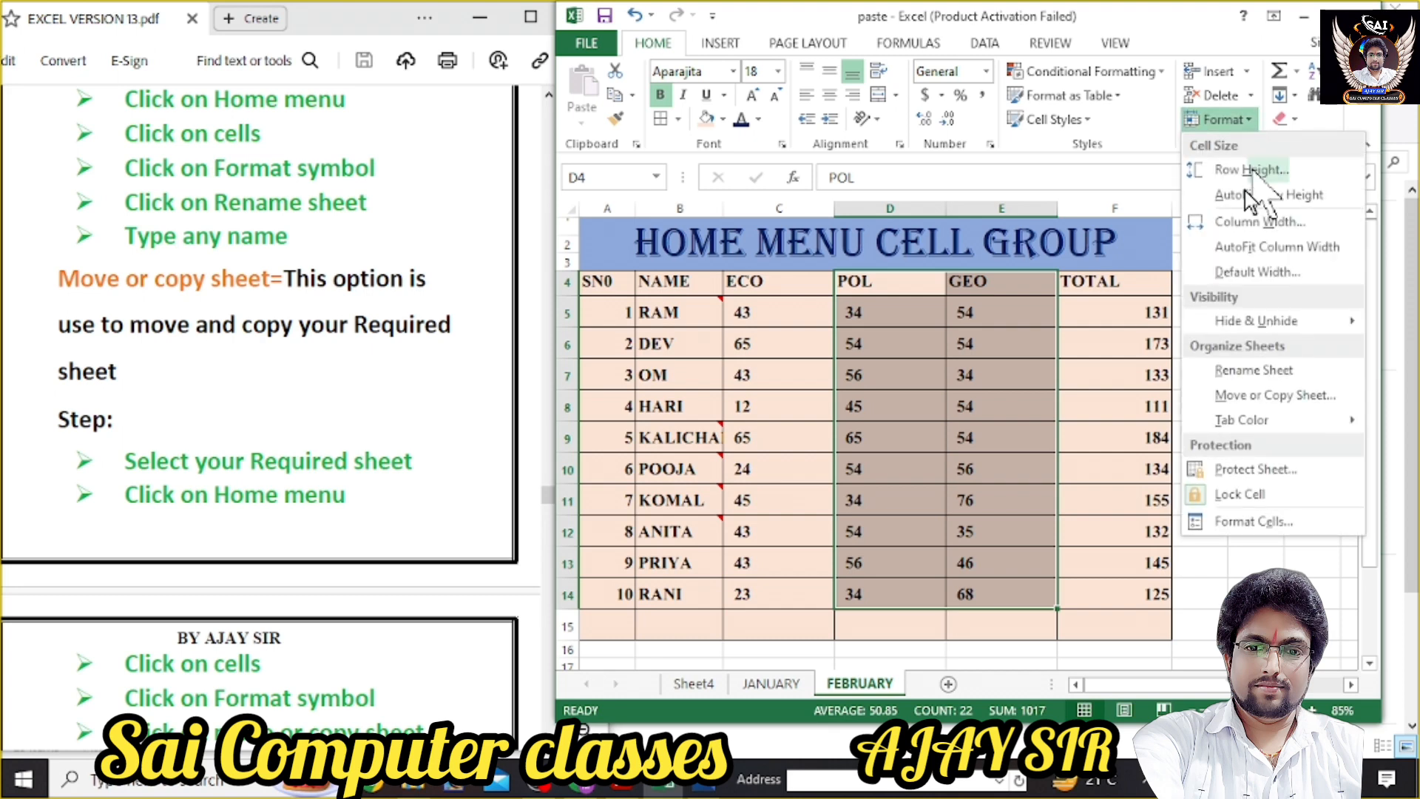
{"action": "left_click", "coordinate": [1254, 393]}
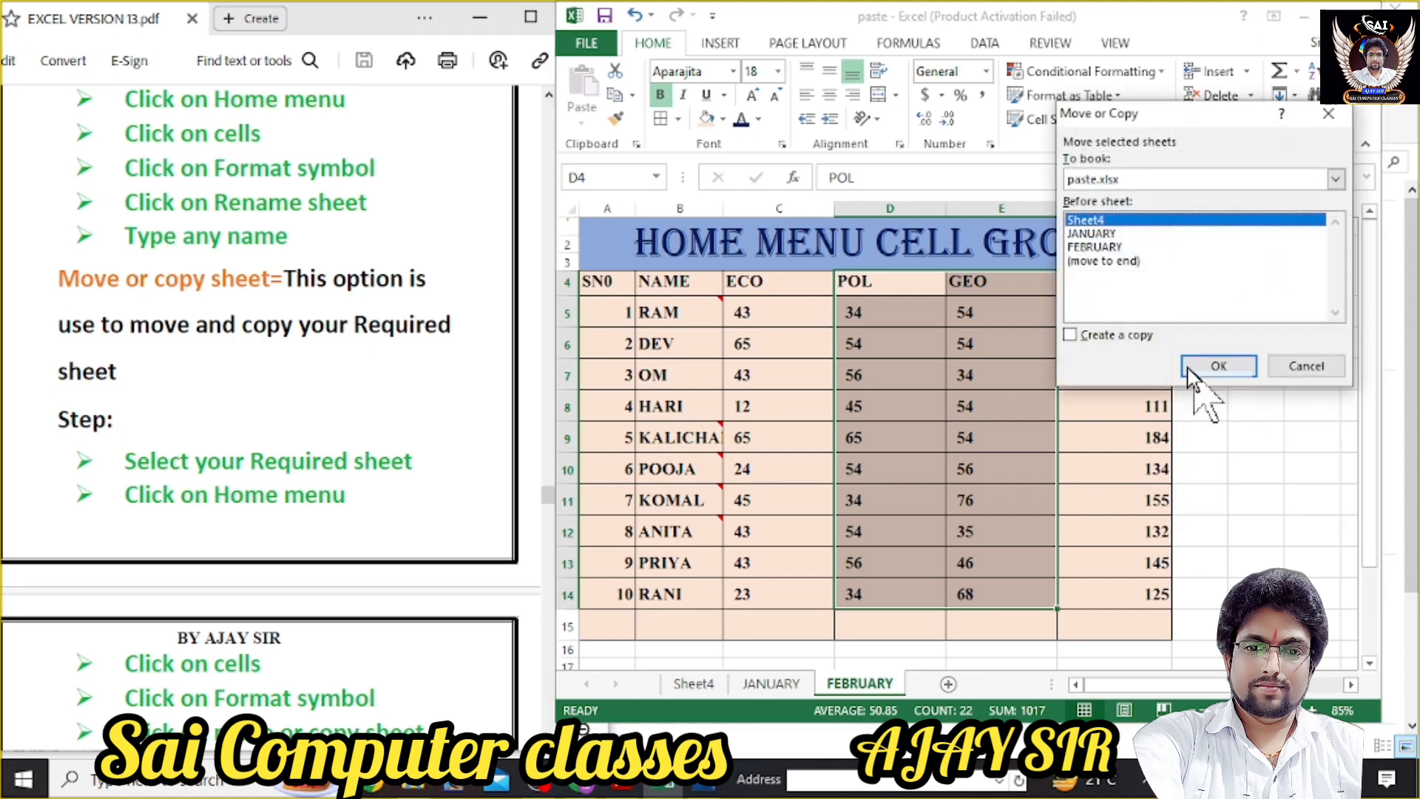
{"action": "left_click", "coordinate": [1072, 337]}
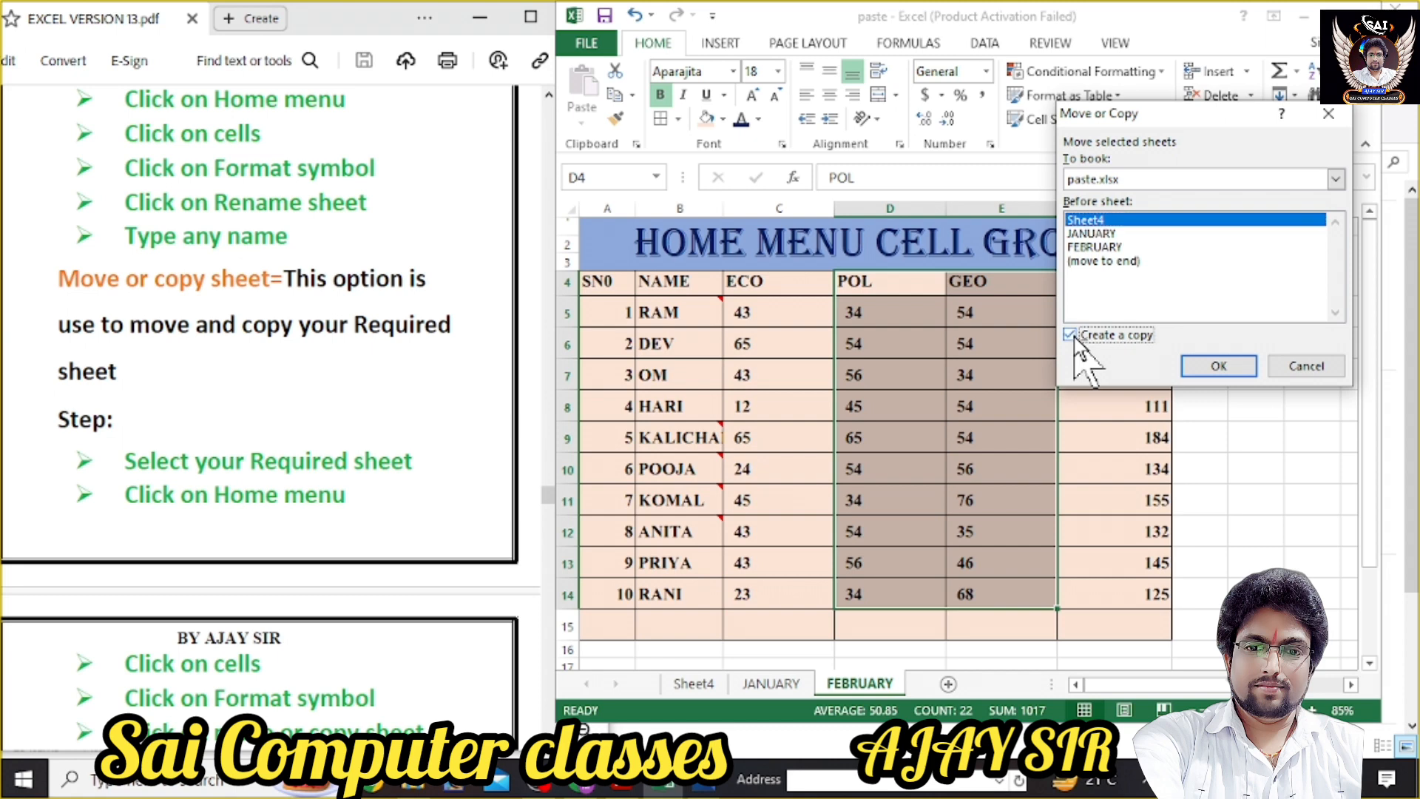
{"action": "left_click", "coordinate": [1090, 236]}
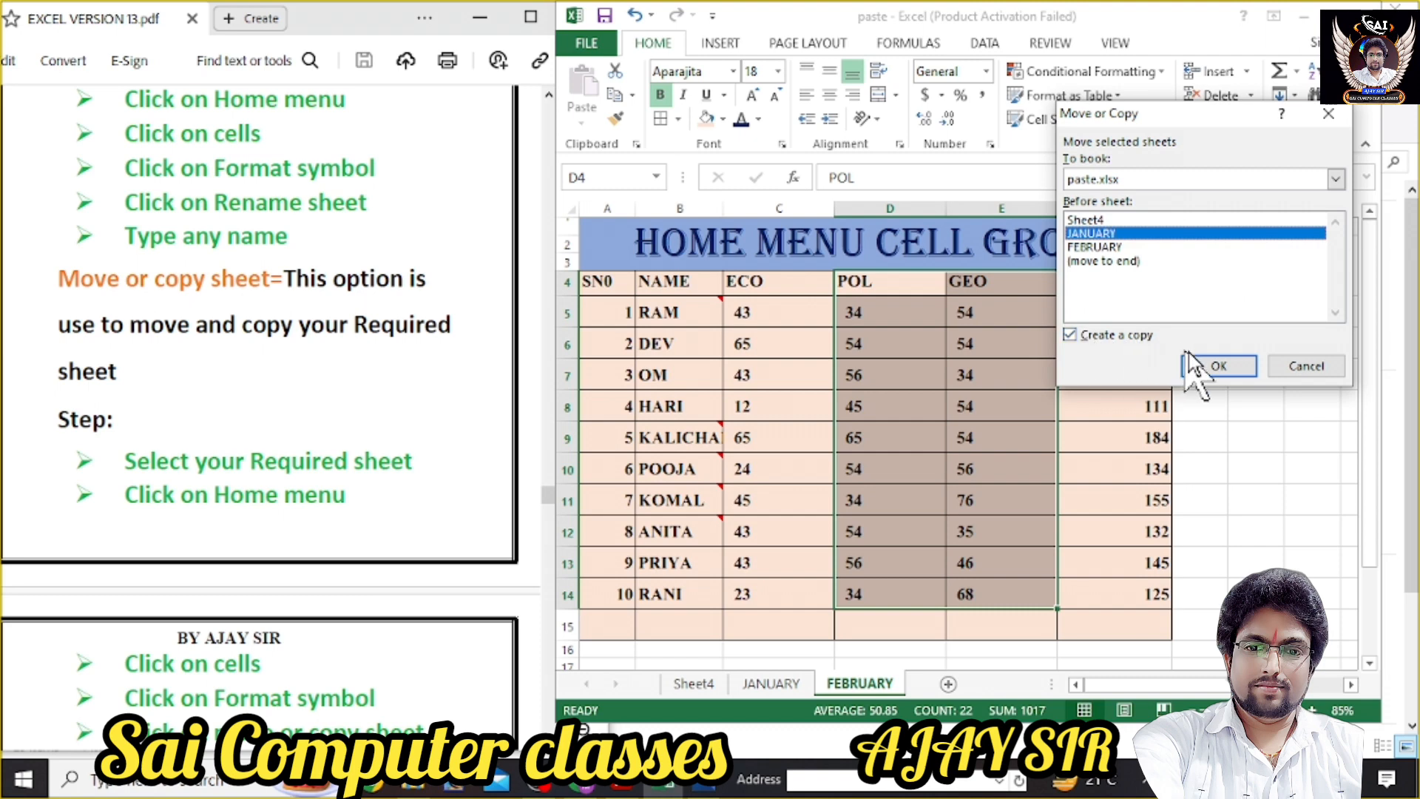
{"action": "left_click", "coordinate": [1213, 366]}
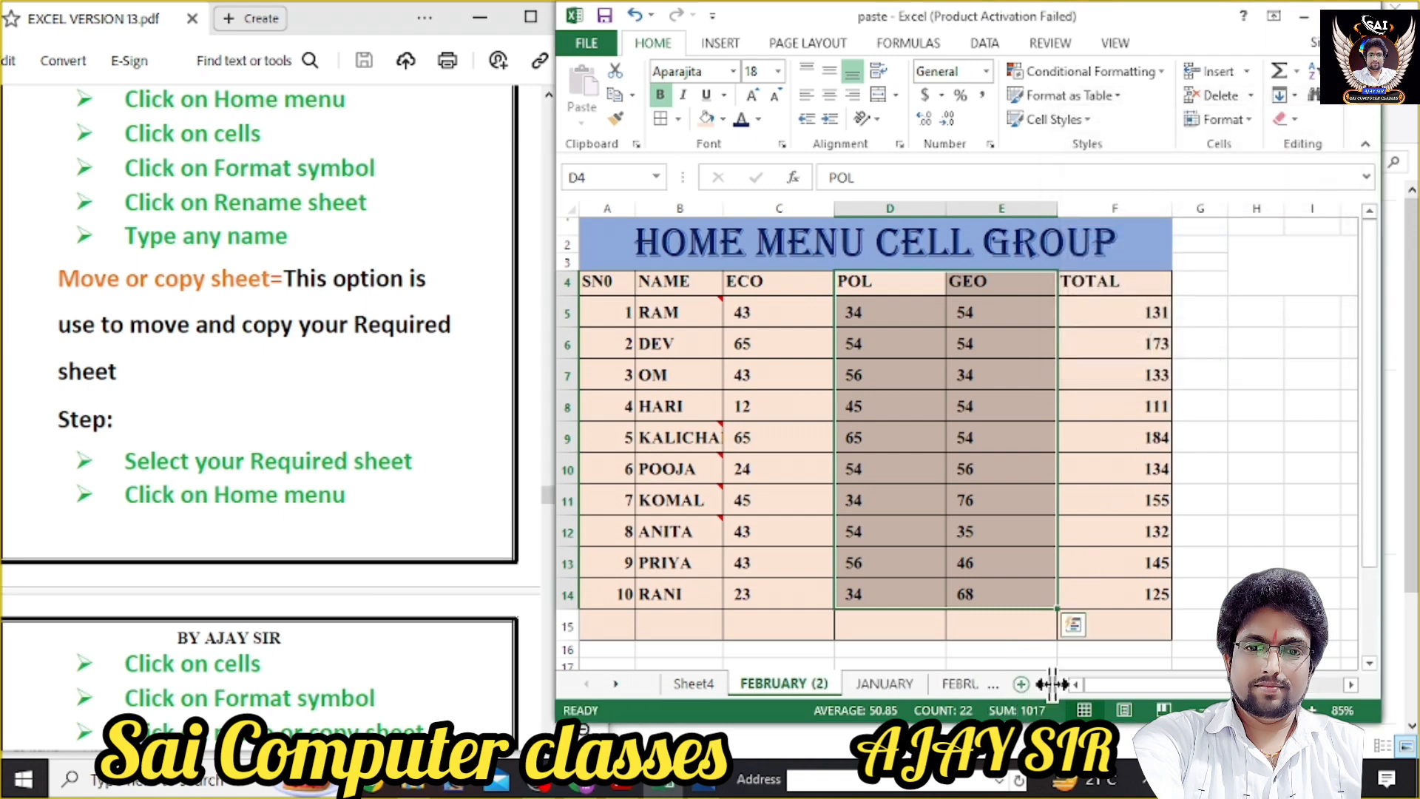
{"action": "left_click_drag", "start_coordinate": [1051, 684], "coordinate": [1180, 682]}
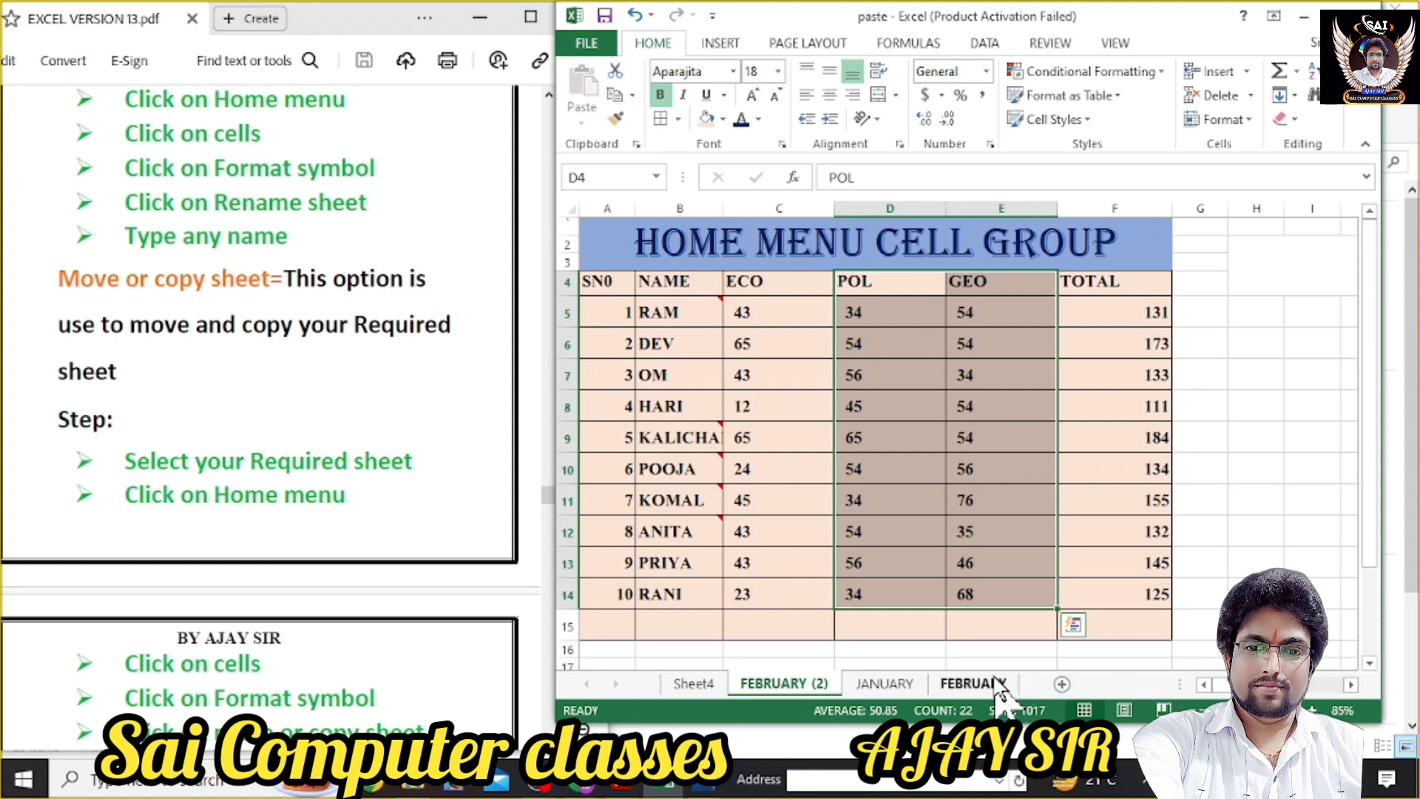
{"action": "left_click", "coordinate": [969, 683]}
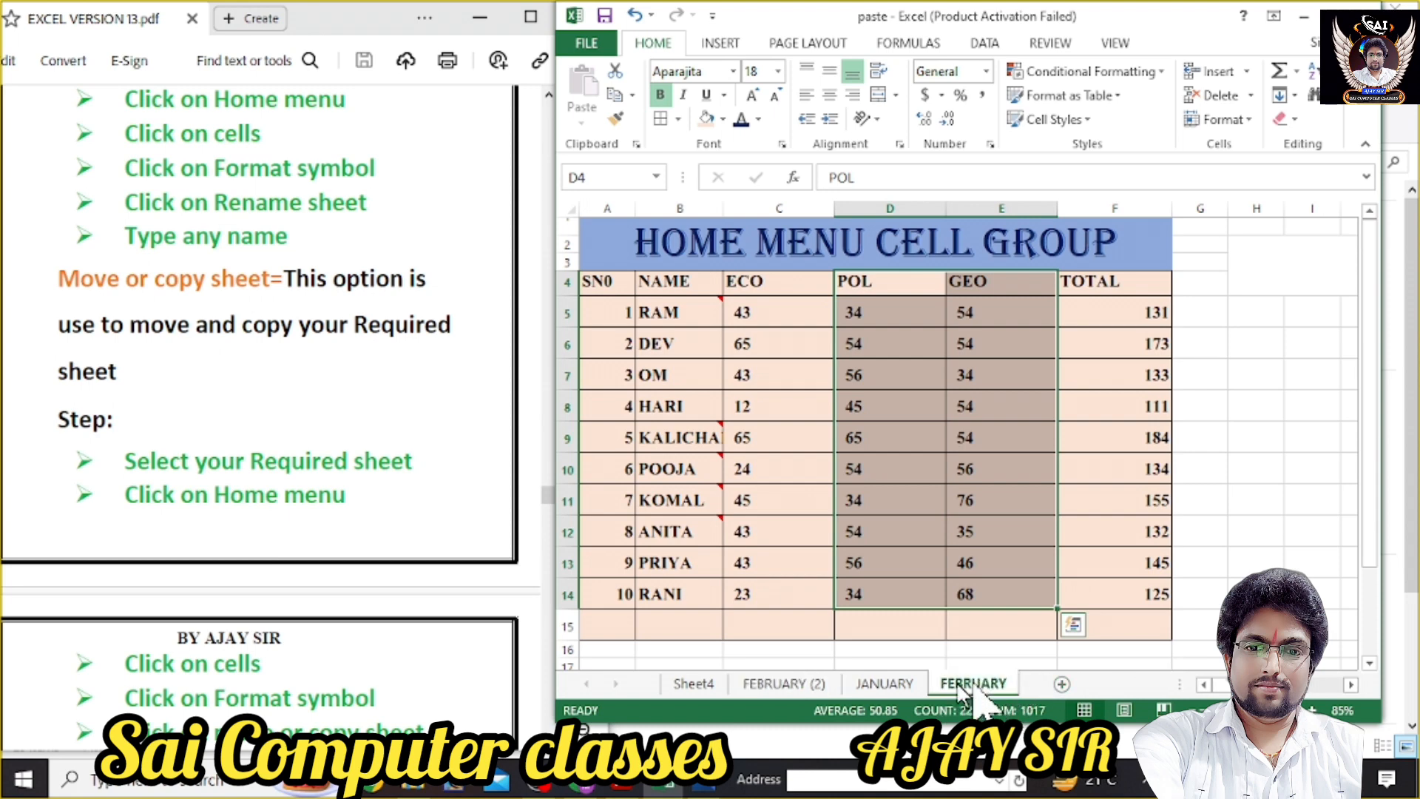
{"action": "left_click", "coordinate": [797, 685]}
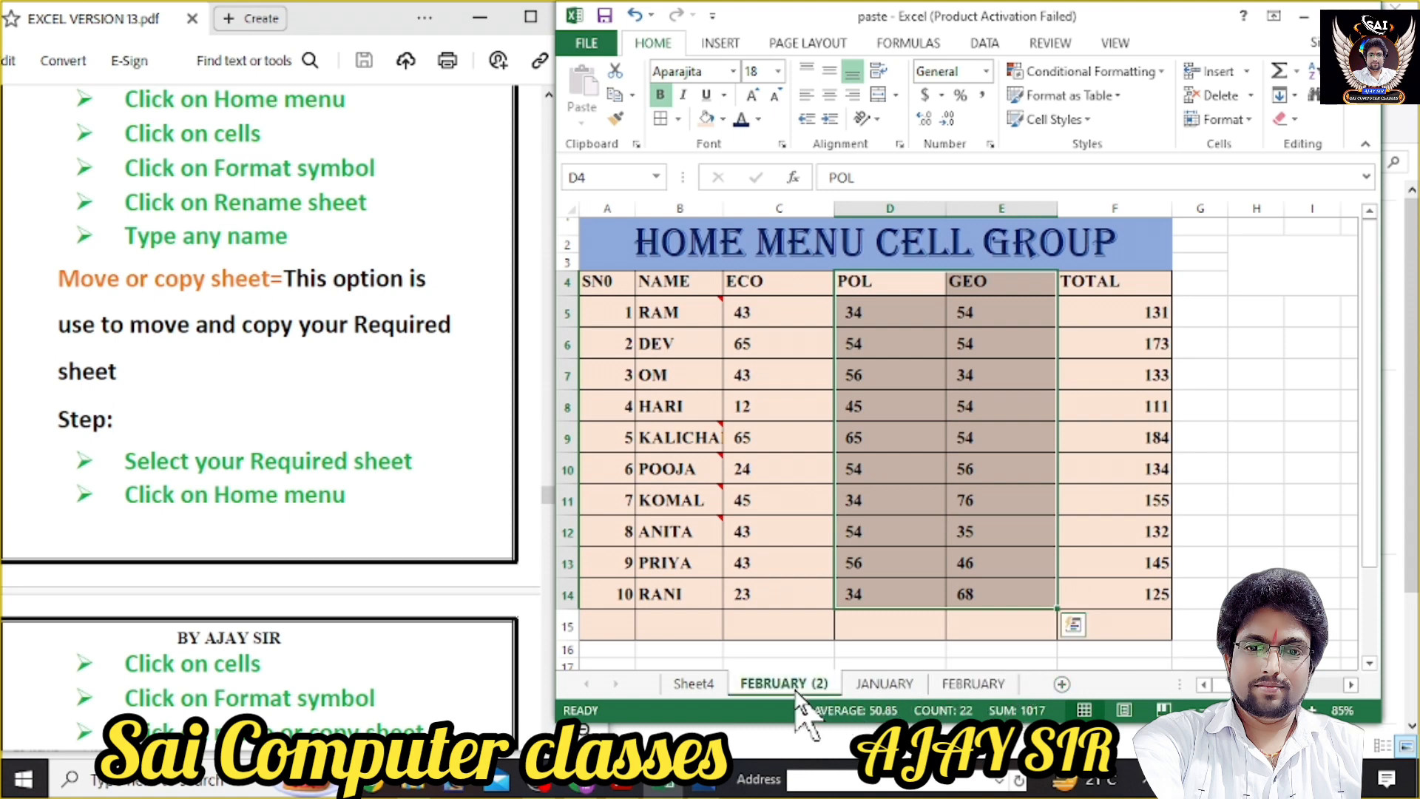
Undo the last three hide and unhide changes made to the columns and rows of the FEBRUARY sheet.
{"action": "key", "text": "ctrl+z"}
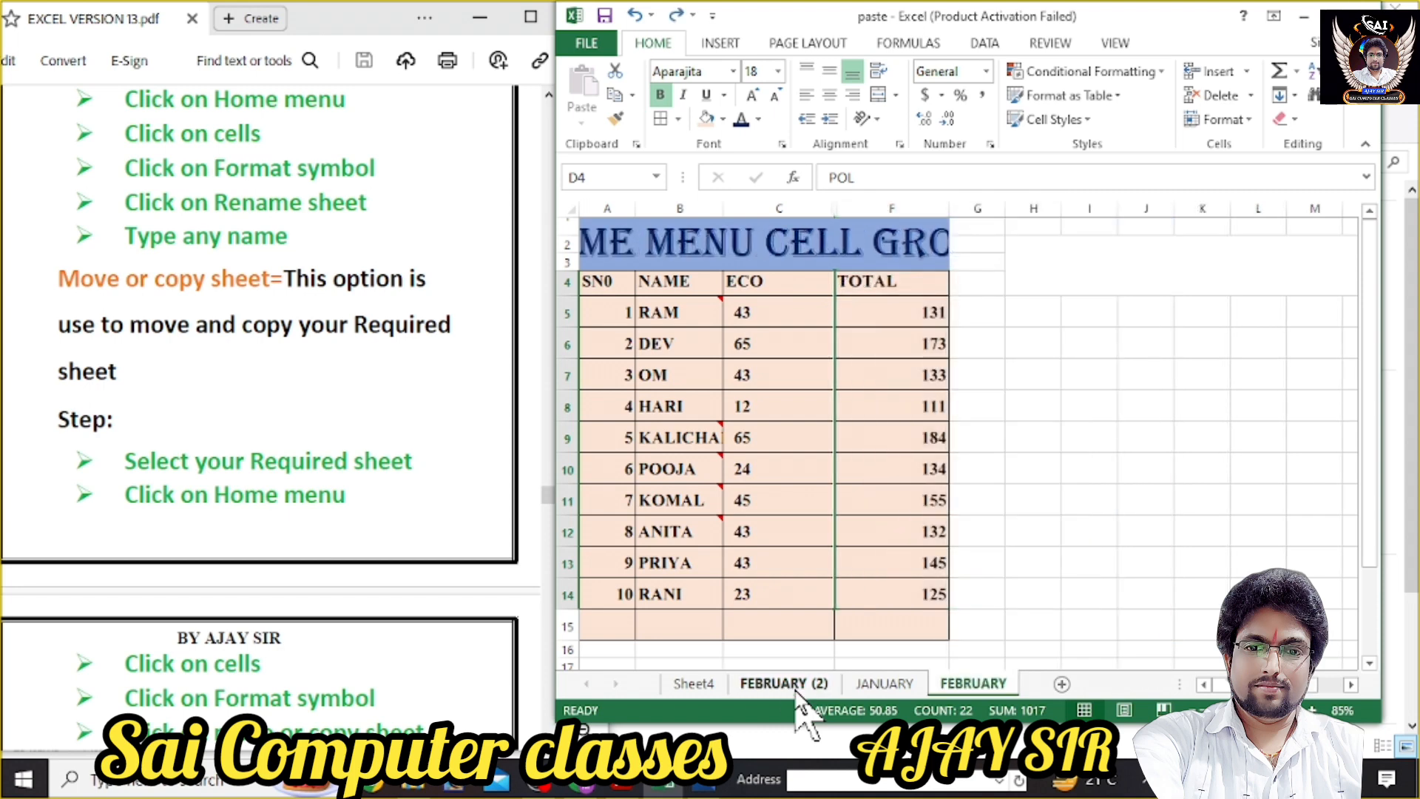
{"action": "key", "text": "ctrl+z"}
{"action": "key", "text": "ctrl+z"}
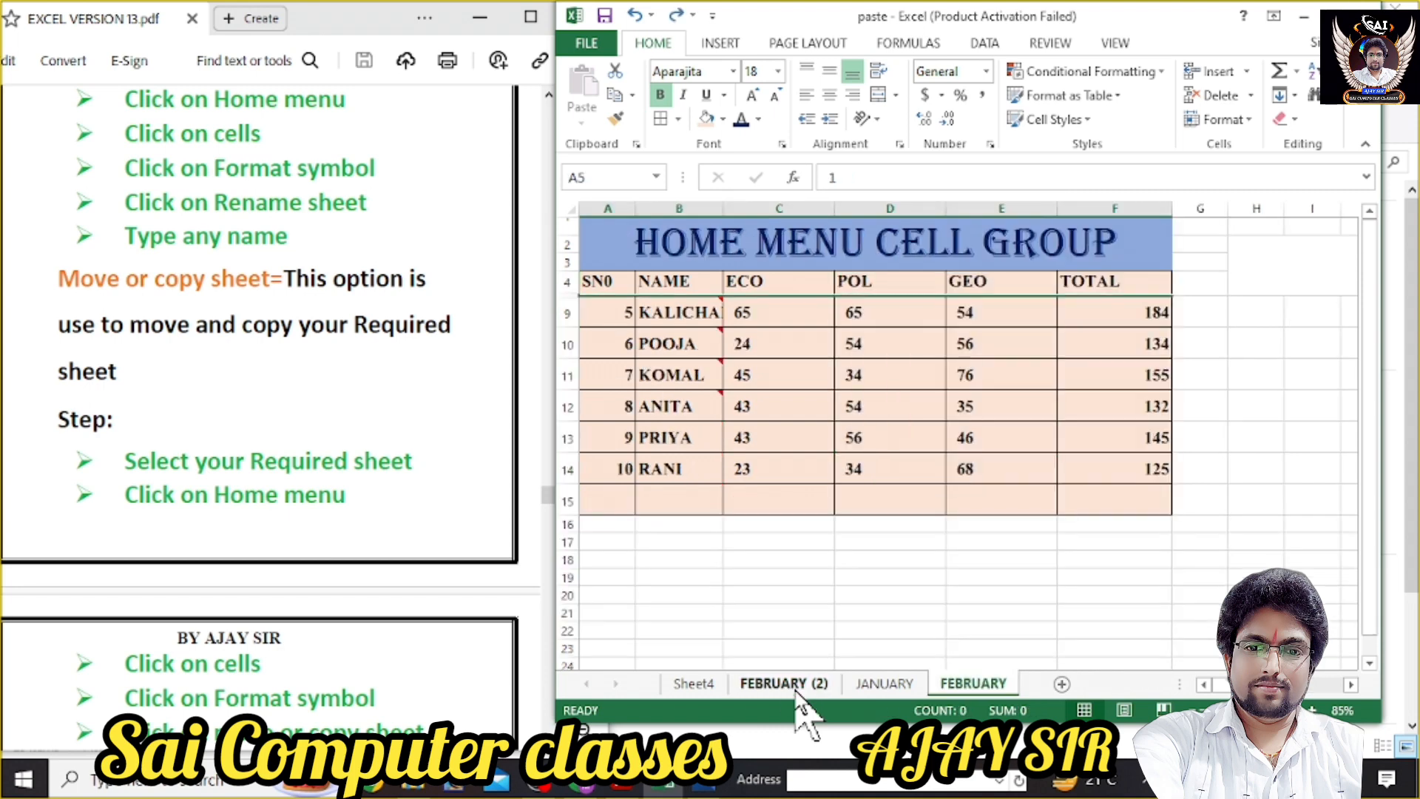
Undo the hiding of rows 5 to 8 on the FEBRUARY sheet and bring up the Tab color section of the PDF notes.
{"action": "key", "text": "ctrl+z"}
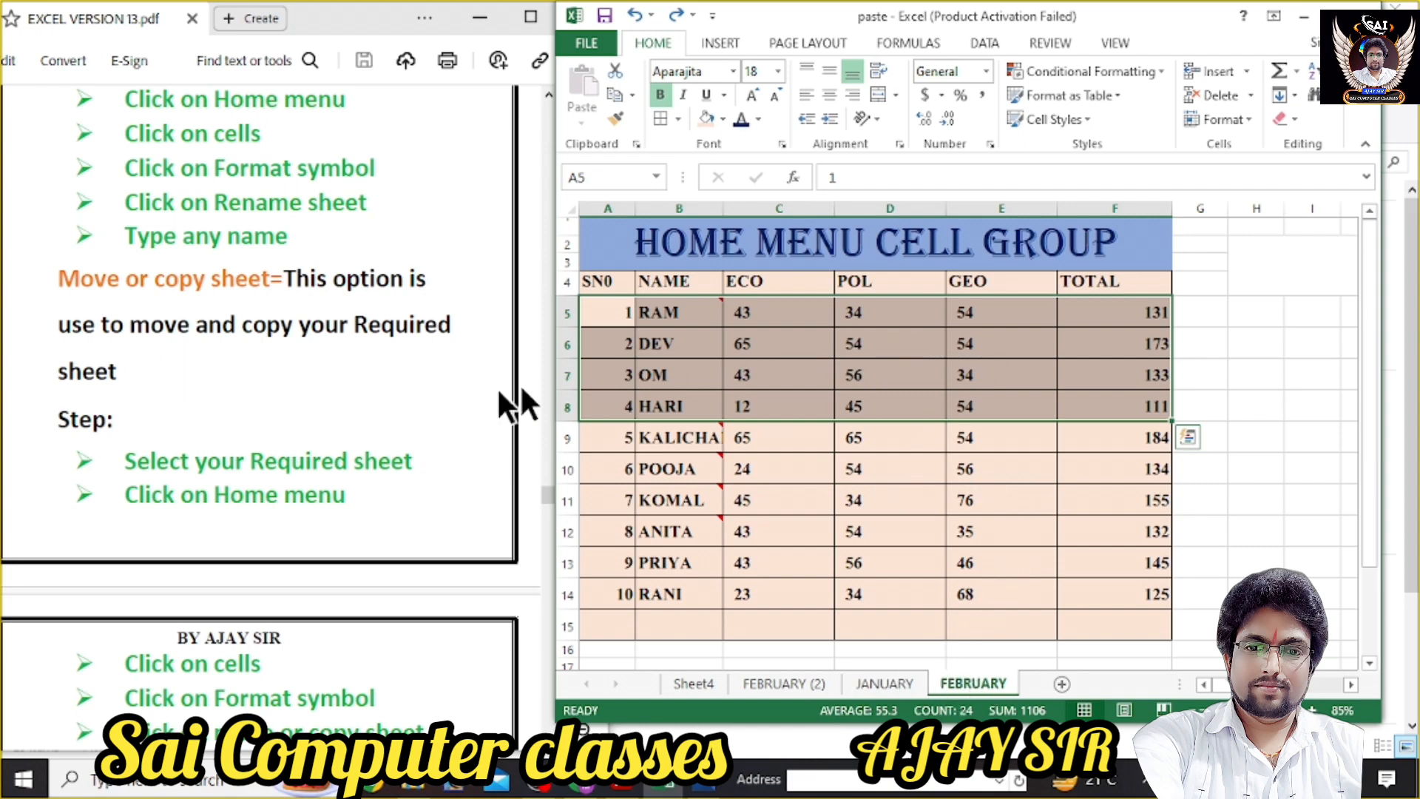
{"action": "left_click", "coordinate": [361, 409]}
{"action": "scroll", "coordinate": [361, 408], "scroll_direction": "down", "scroll_amount": 6}
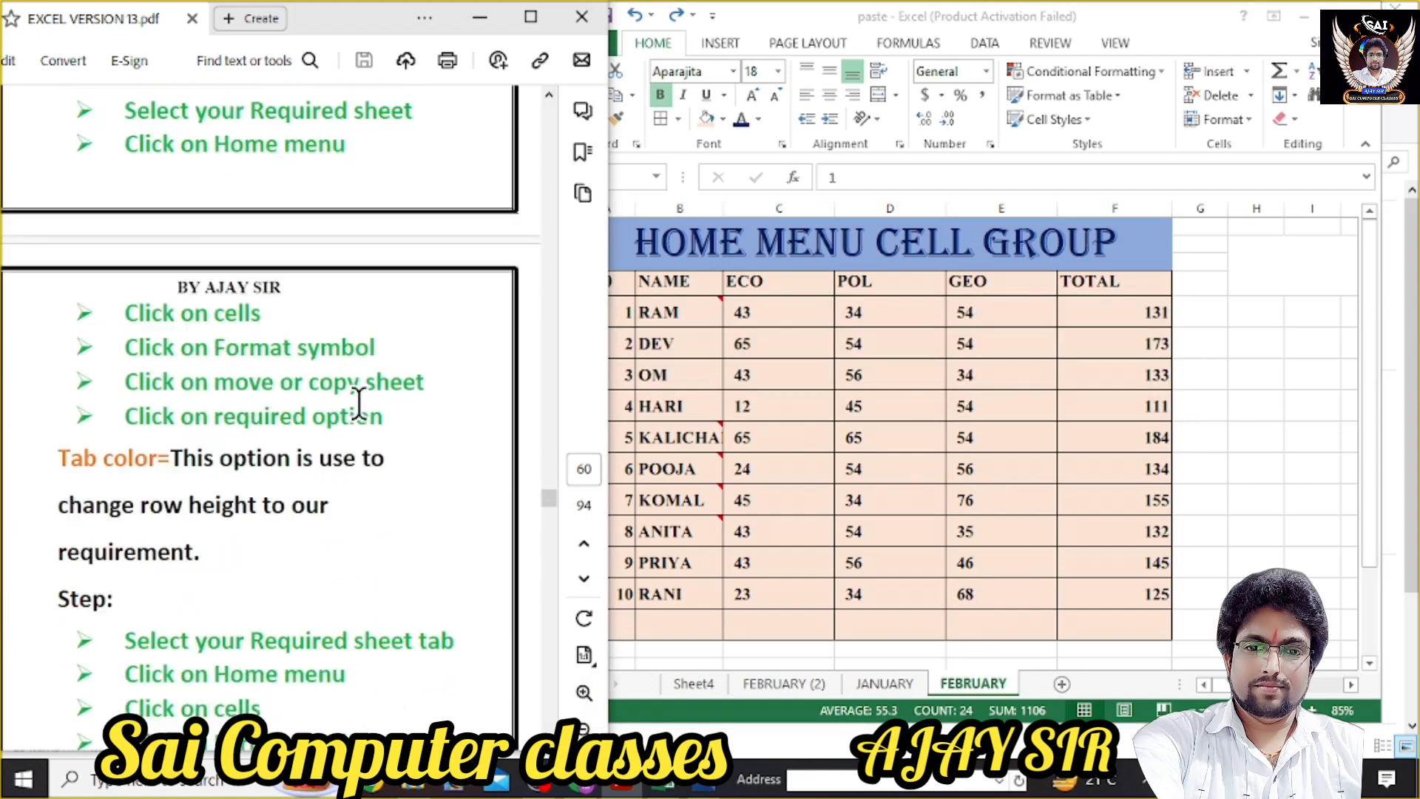
{"action": "scroll", "coordinate": [358, 413], "scroll_direction": "down", "scroll_amount": 1}
{"action": "left_click", "coordinate": [1073, 495]}
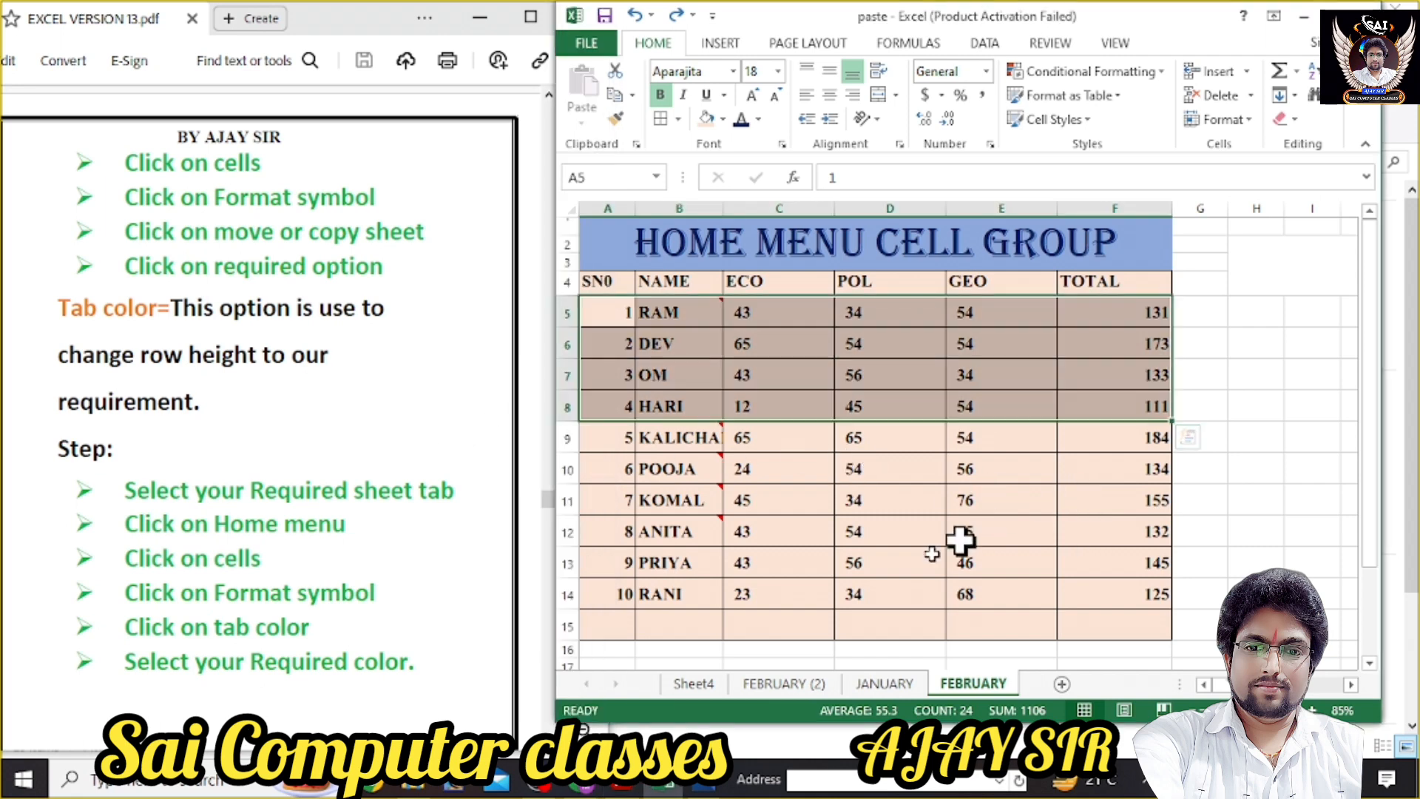
{"action": "left_click", "coordinate": [1251, 590]}
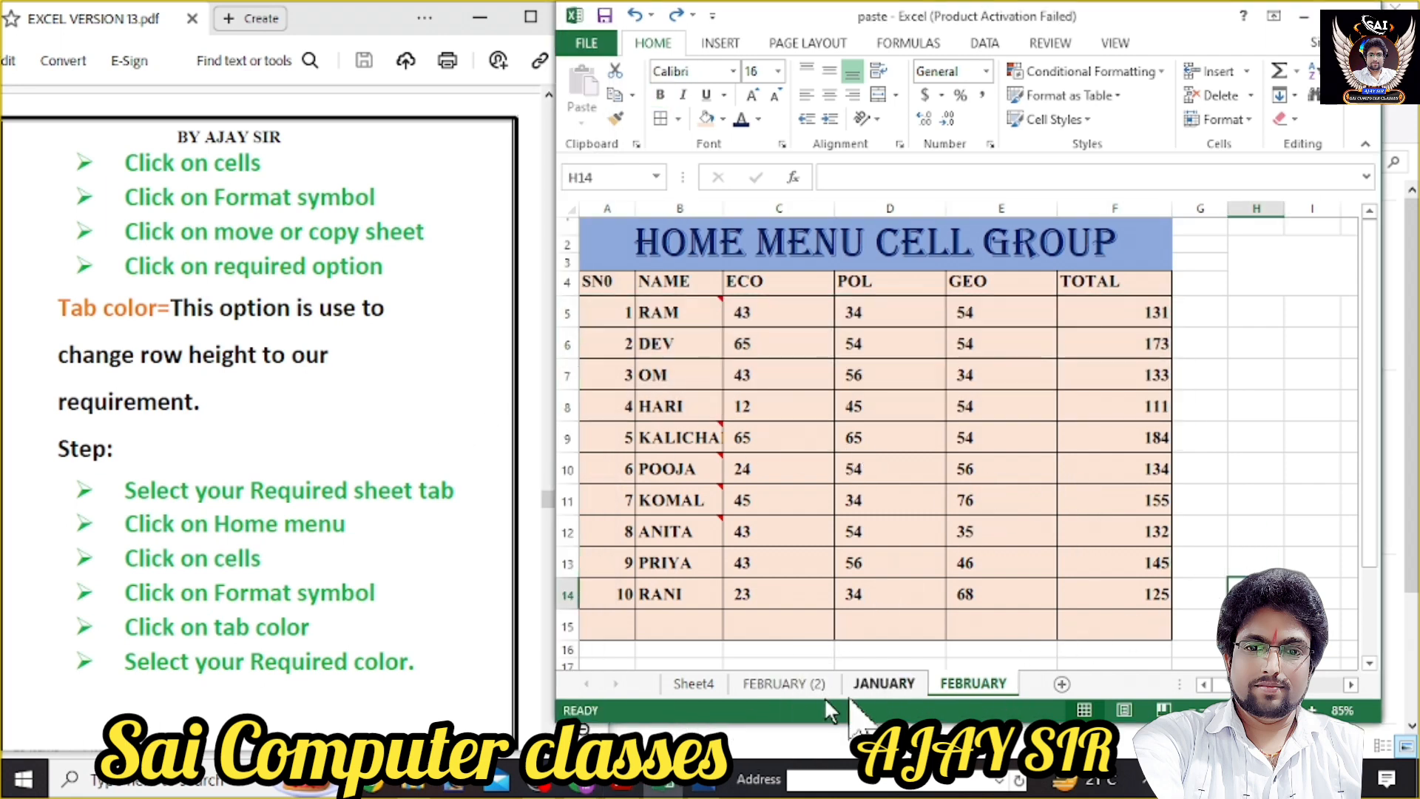
Set the tab color of the FEBRUARY (2) sheet to dark gold.
{"action": "left_click", "coordinate": [778, 684]}
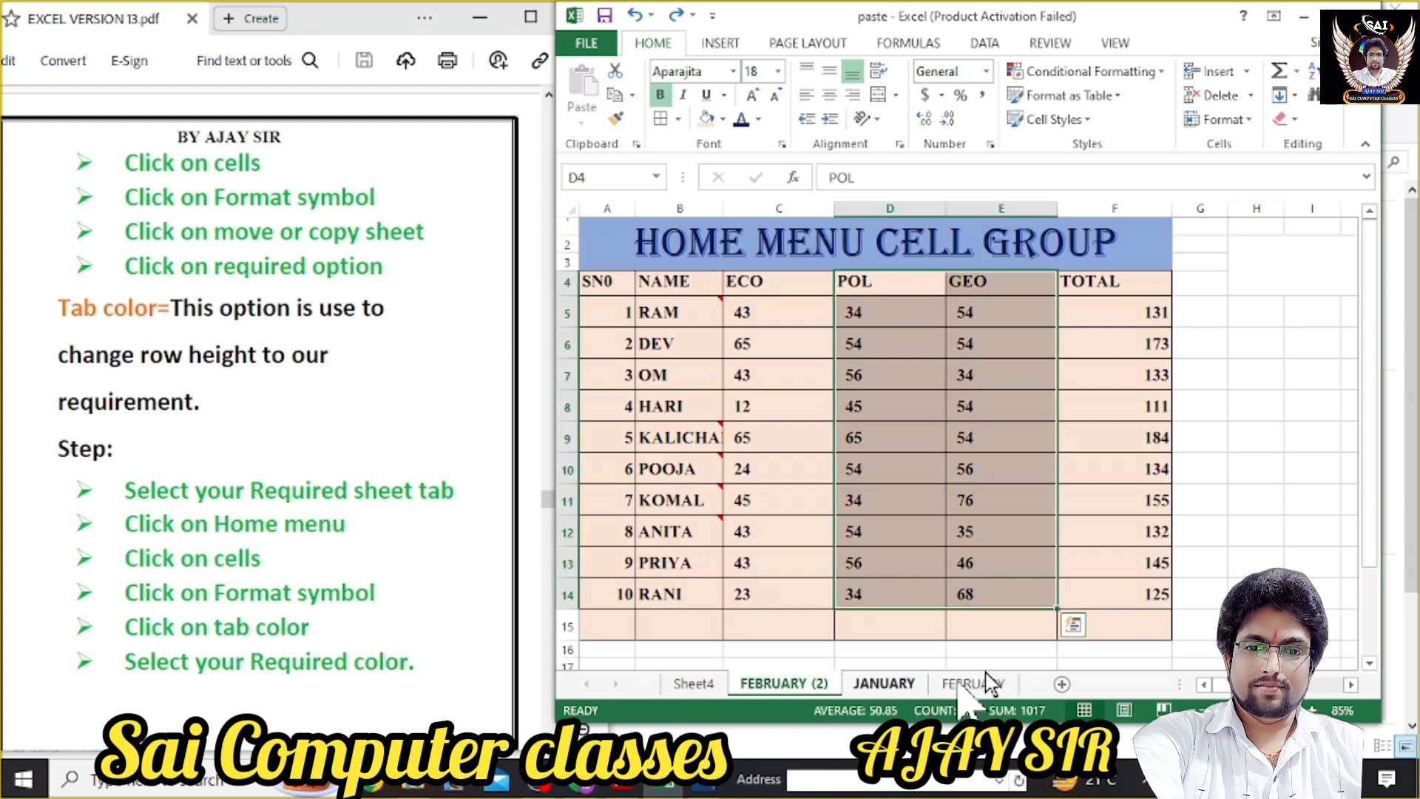
{"action": "left_click", "coordinate": [1250, 123]}
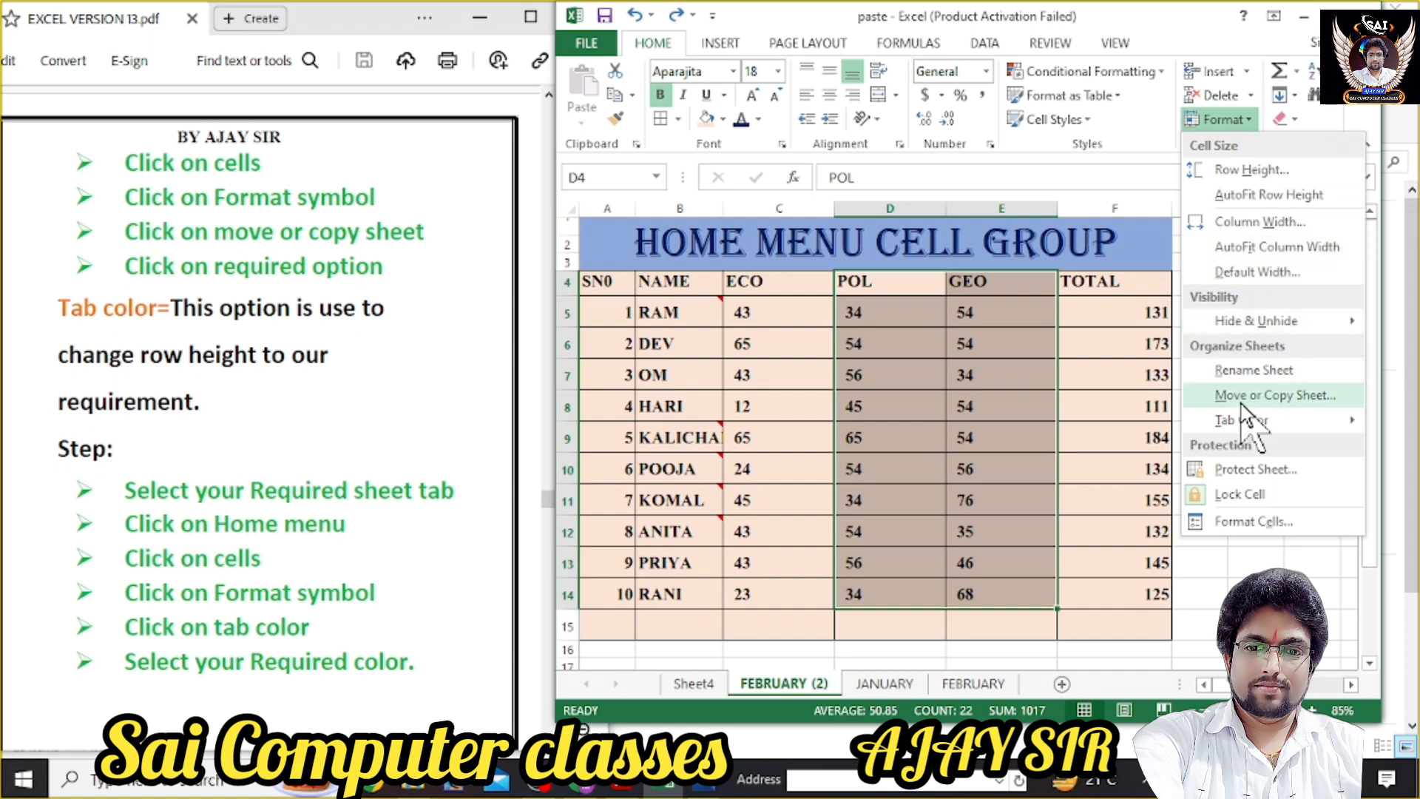
{"action": "mouse_move", "coordinate": [1250, 425]}
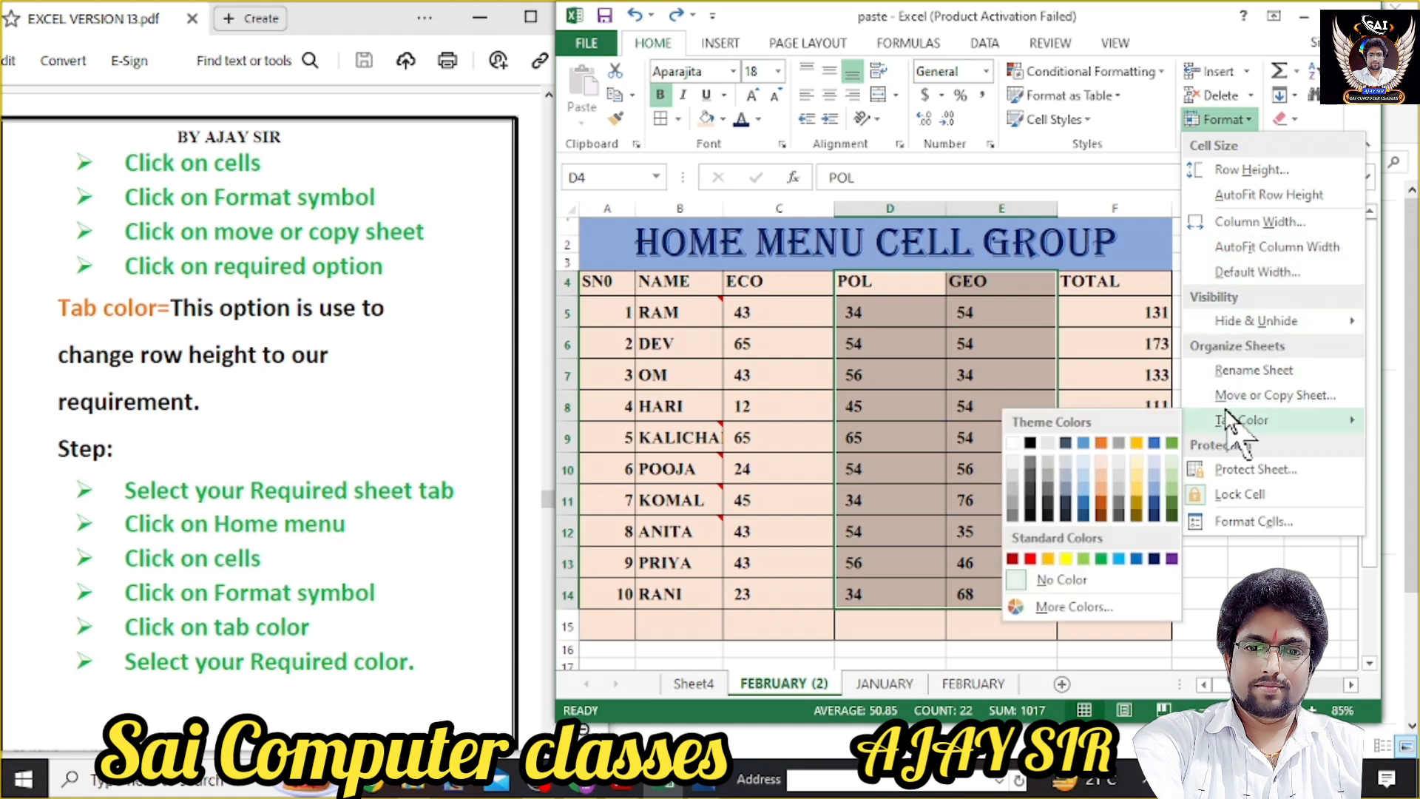
{"action": "left_click", "coordinate": [1139, 511]}
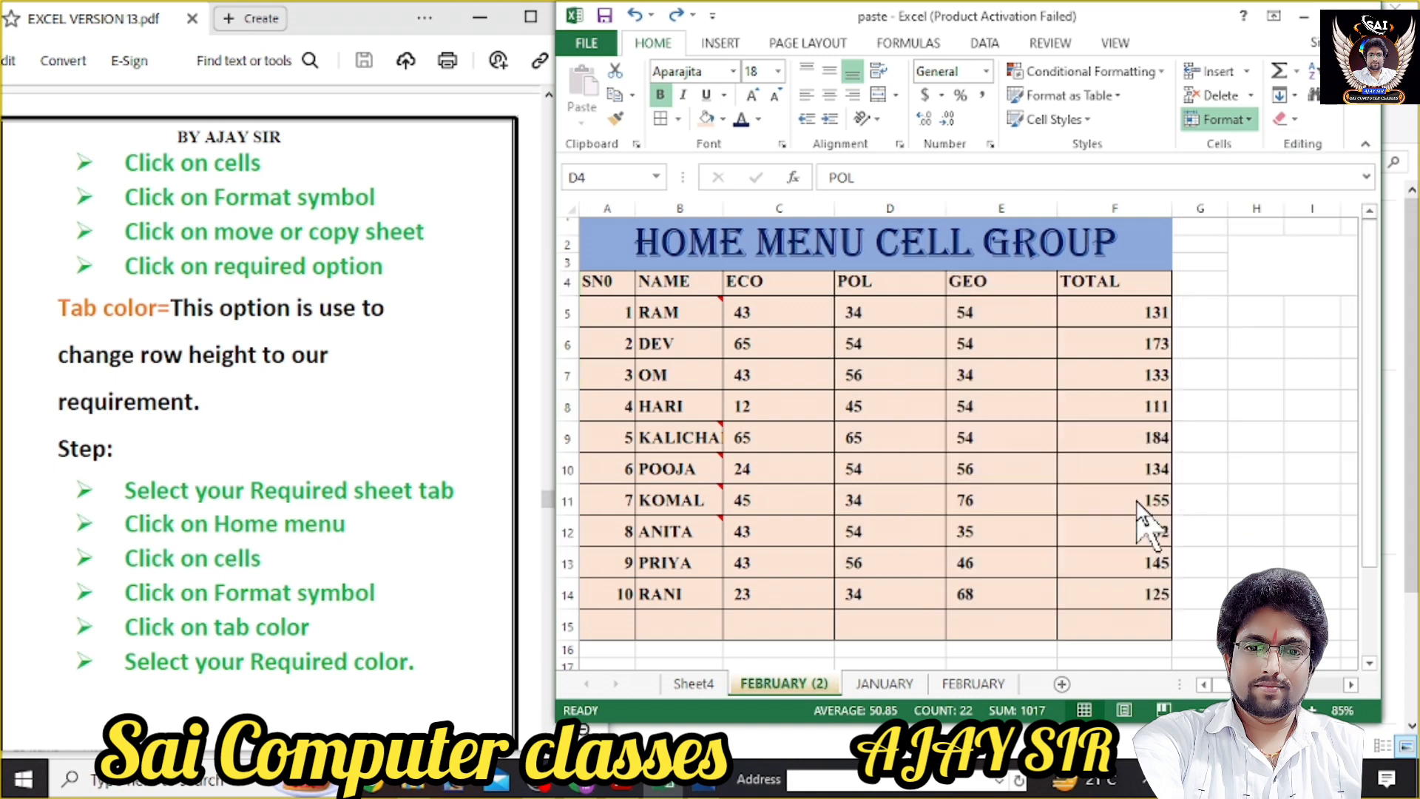
Set the tab color of the JANUARY sheet to standard red.
{"action": "left_click", "coordinate": [882, 692]}
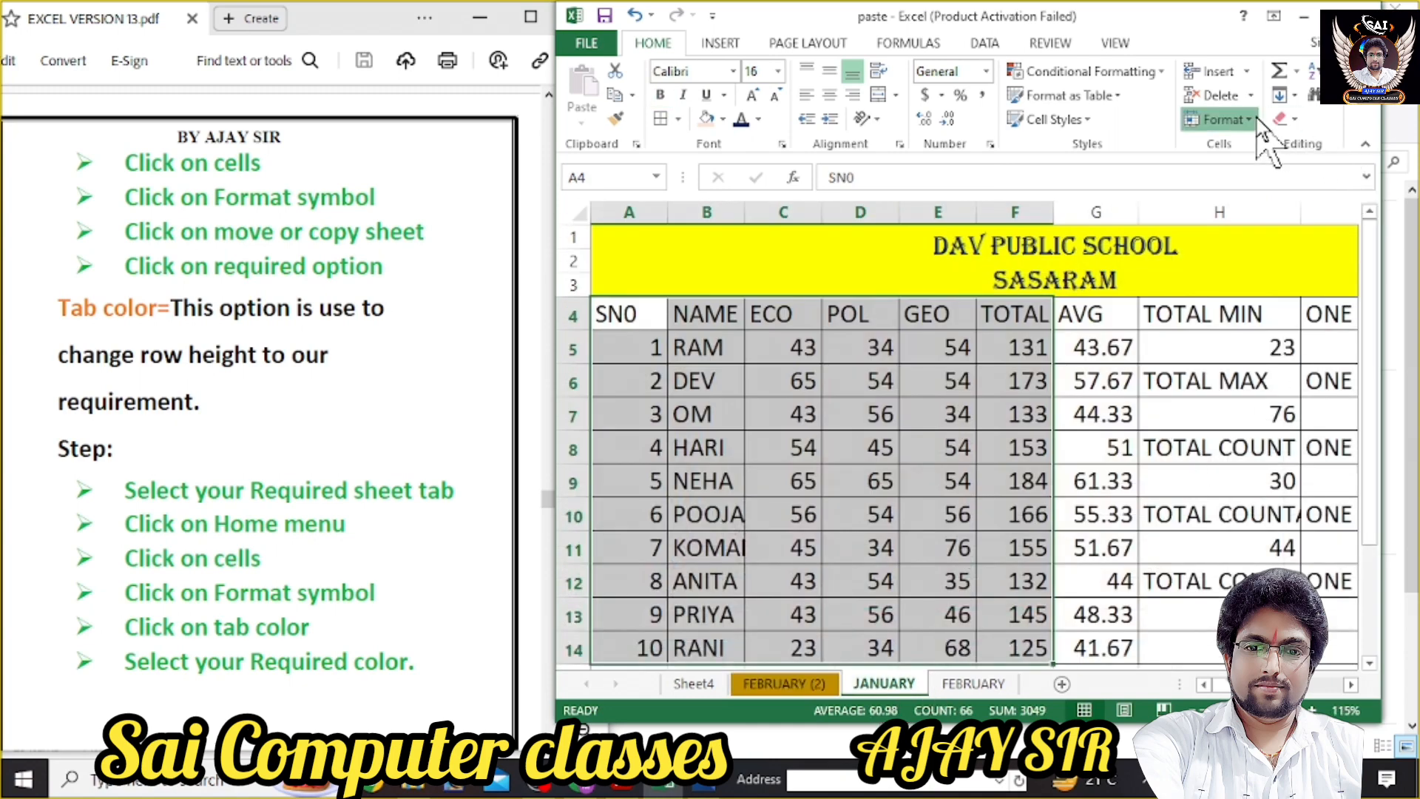
{"action": "left_click", "coordinate": [1232, 120]}
{"action": "mouse_move", "coordinate": [1272, 422]}
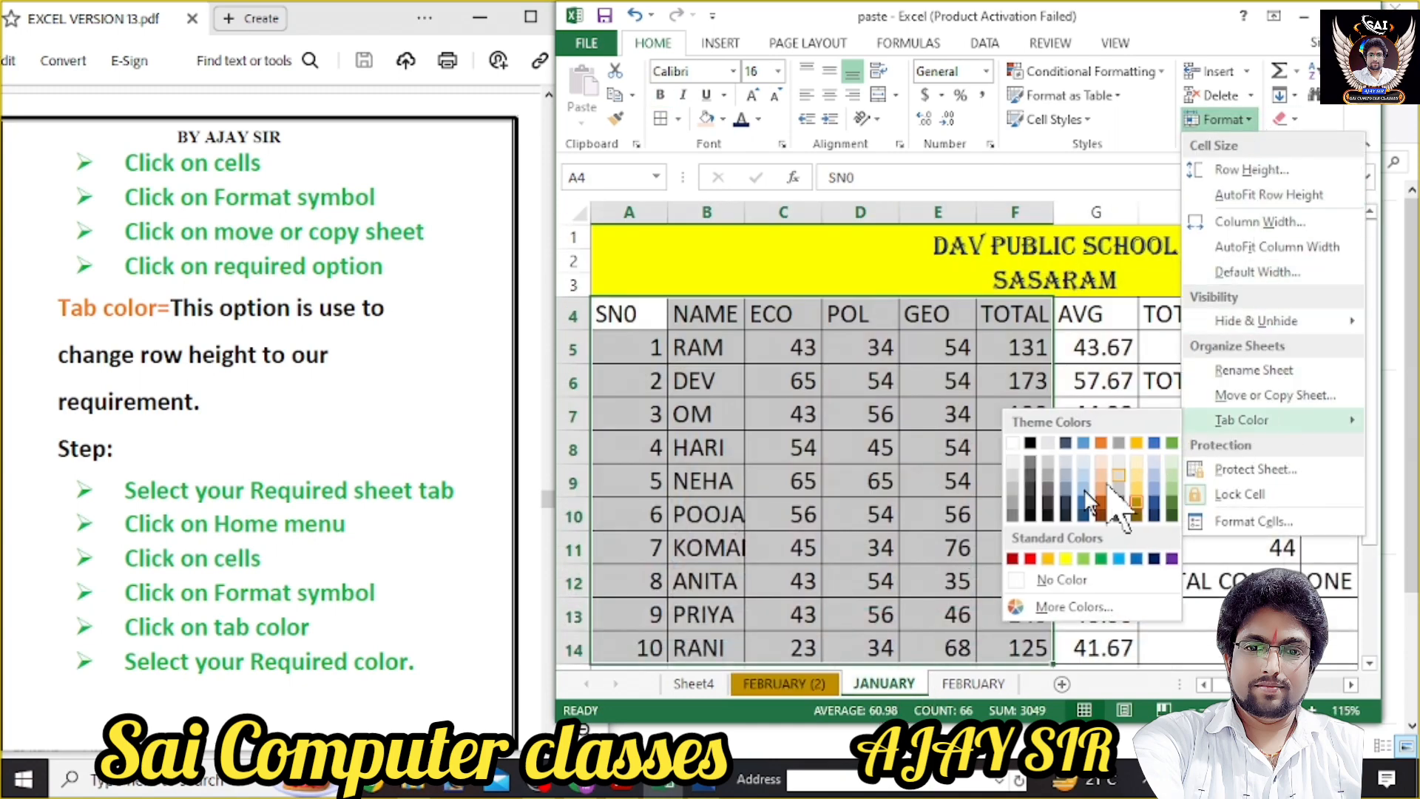
{"action": "left_click", "coordinate": [1056, 556]}
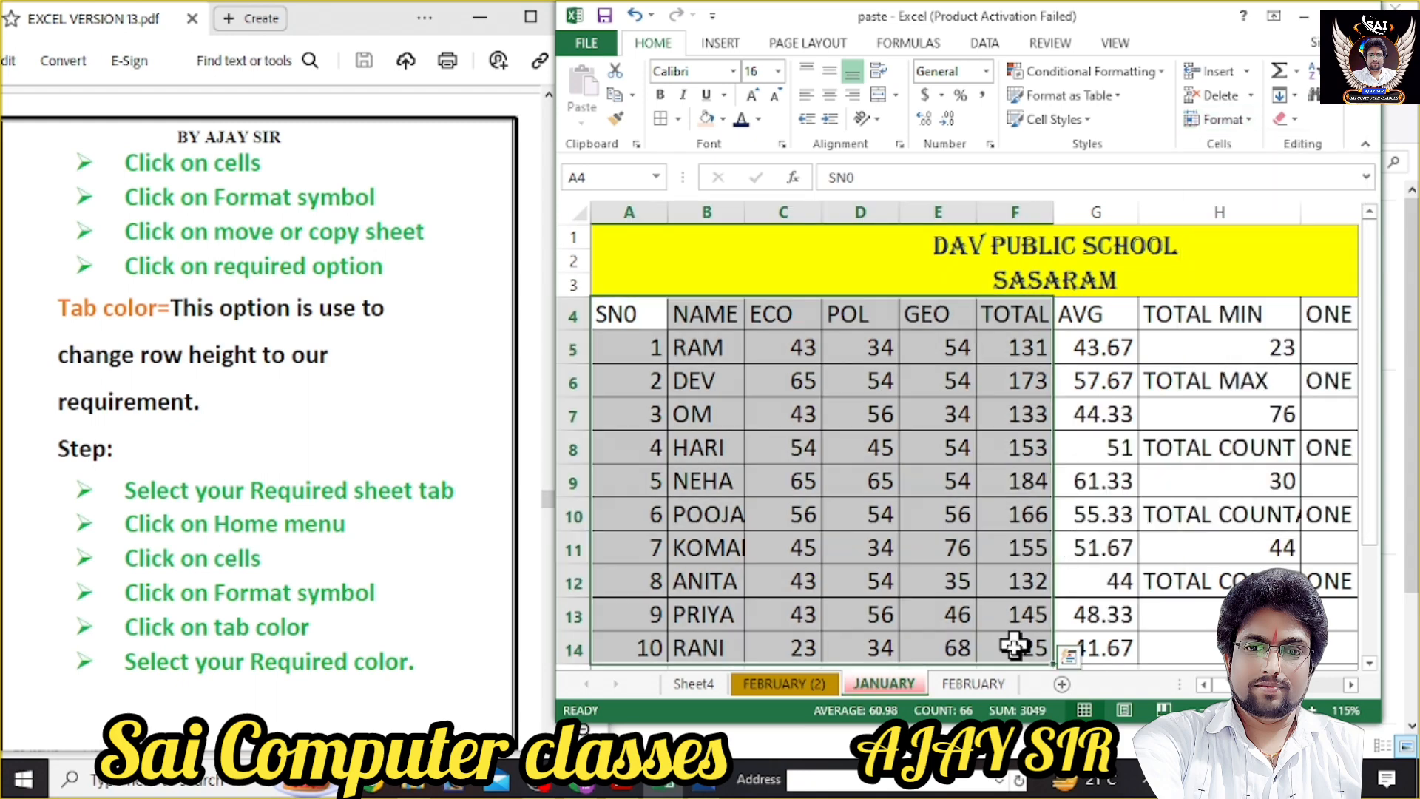
Give the FEBRUARY sheet a dark blue tab color from the theme colors.
{"action": "left_click", "coordinate": [995, 687]}
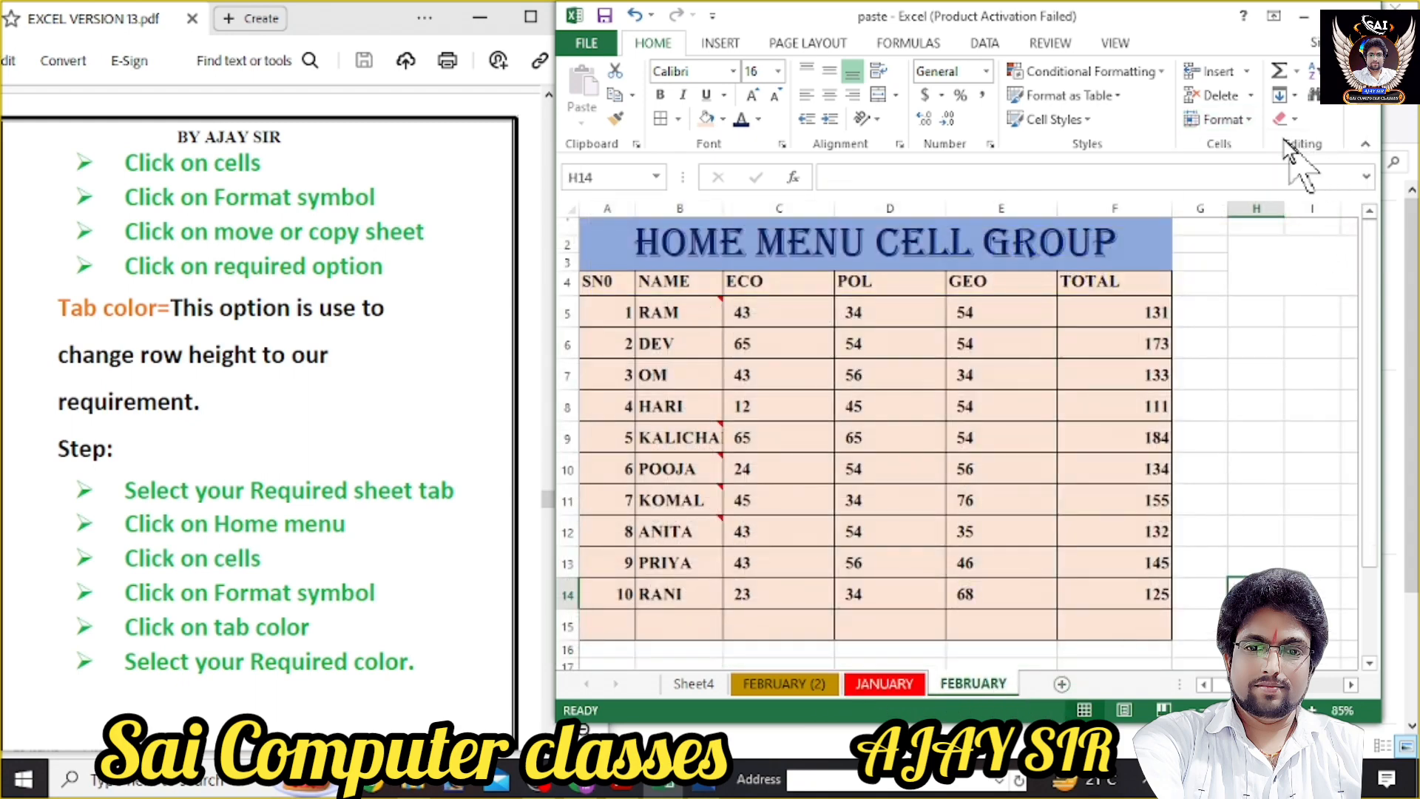
{"action": "left_click", "coordinate": [1221, 120]}
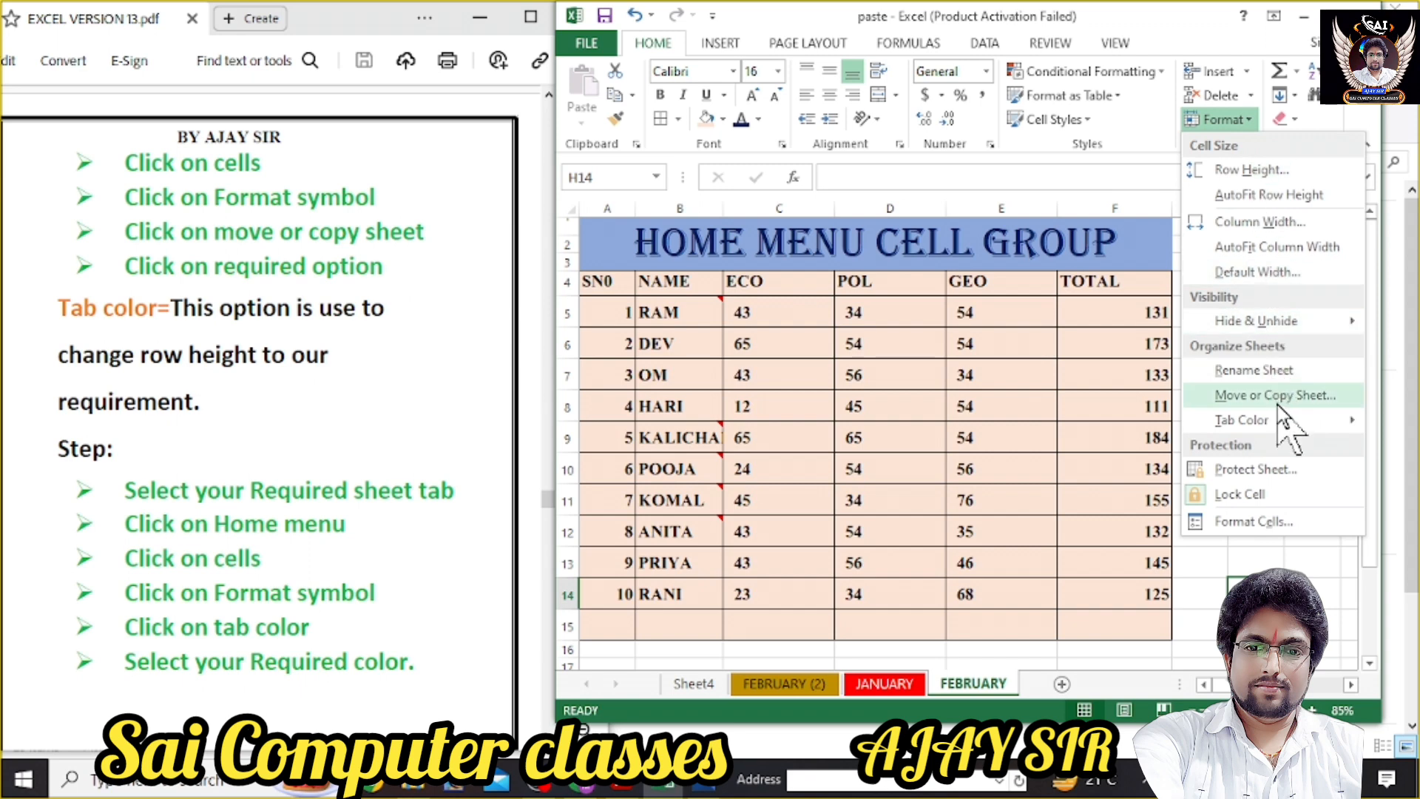
{"action": "mouse_move", "coordinate": [1272, 420]}
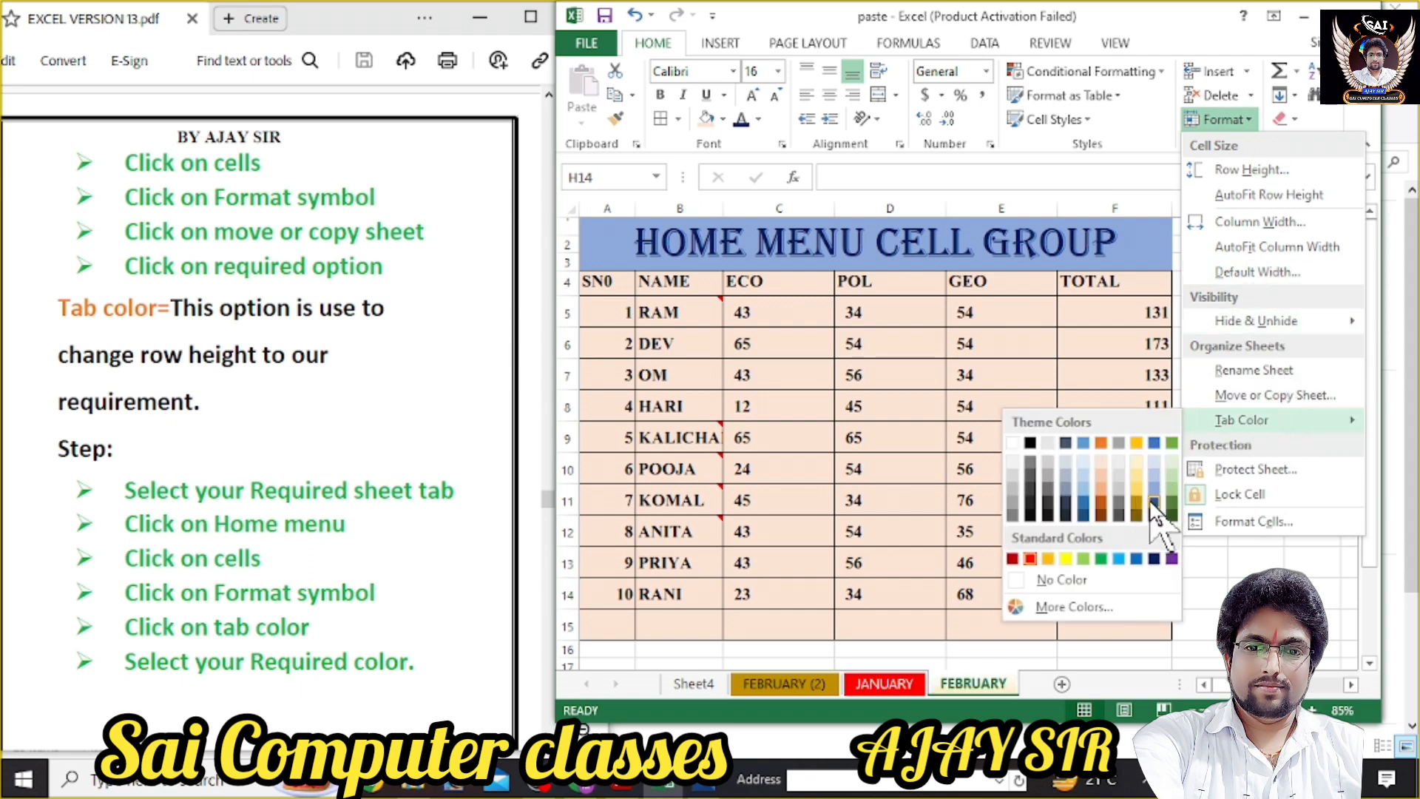
{"action": "left_click", "coordinate": [1119, 490]}
{"action": "left_click", "coordinate": [1245, 435]}
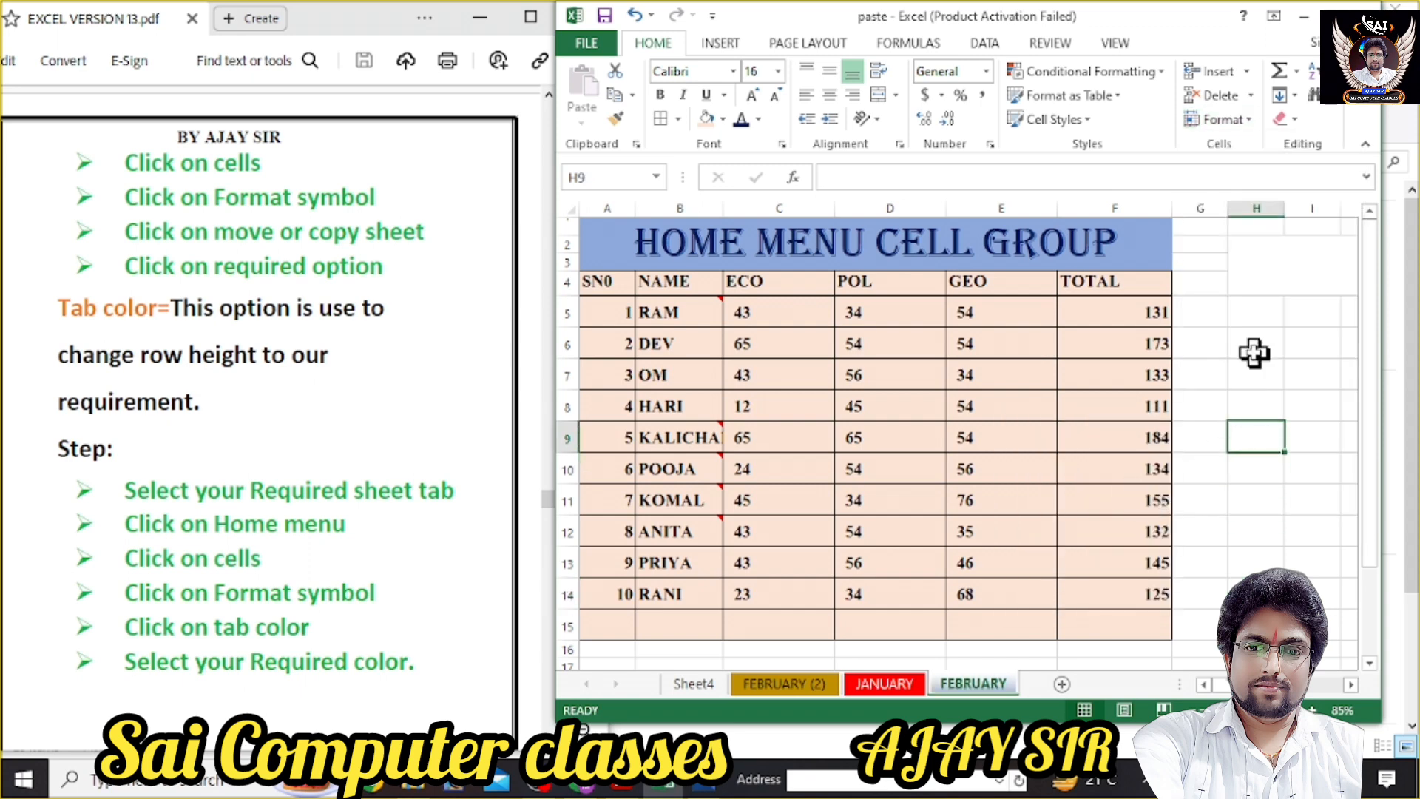
Switch through the FEBRUARY (2), JANUARY and FEBRUARY sheets to compare their tab colors.
{"action": "left_click", "coordinate": [817, 684]}
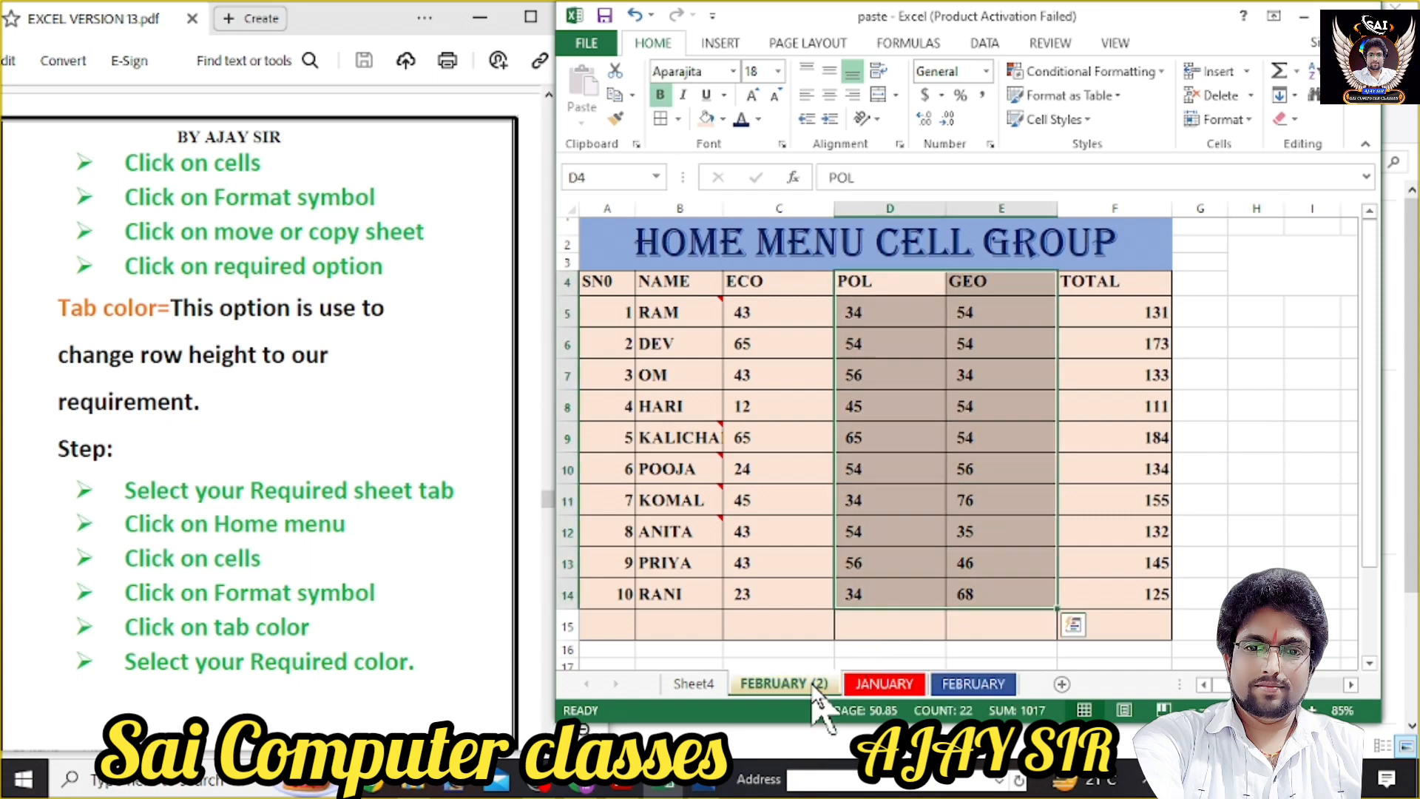
{"action": "left_click", "coordinate": [884, 685]}
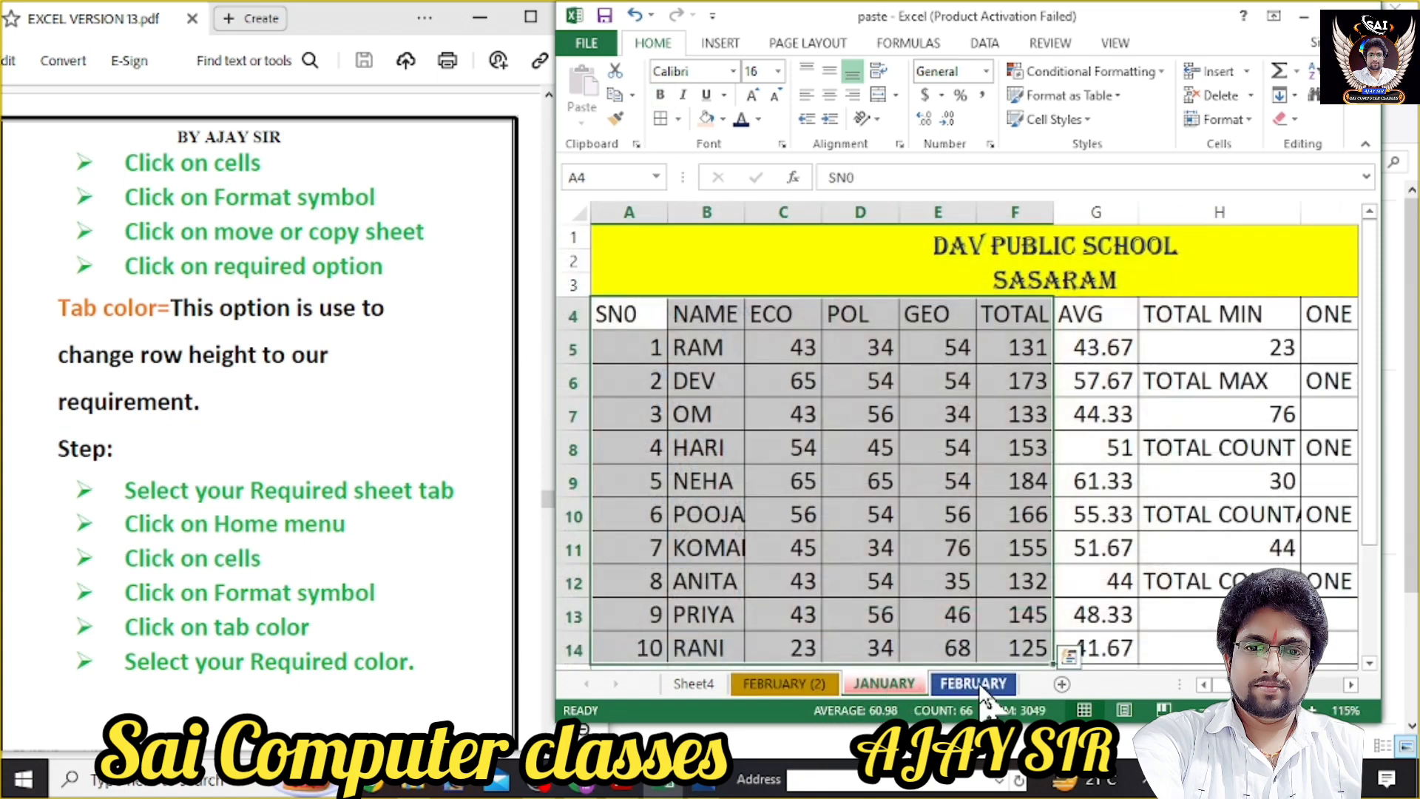
{"action": "left_click", "coordinate": [981, 685]}
{"action": "left_click", "coordinate": [1143, 590]}
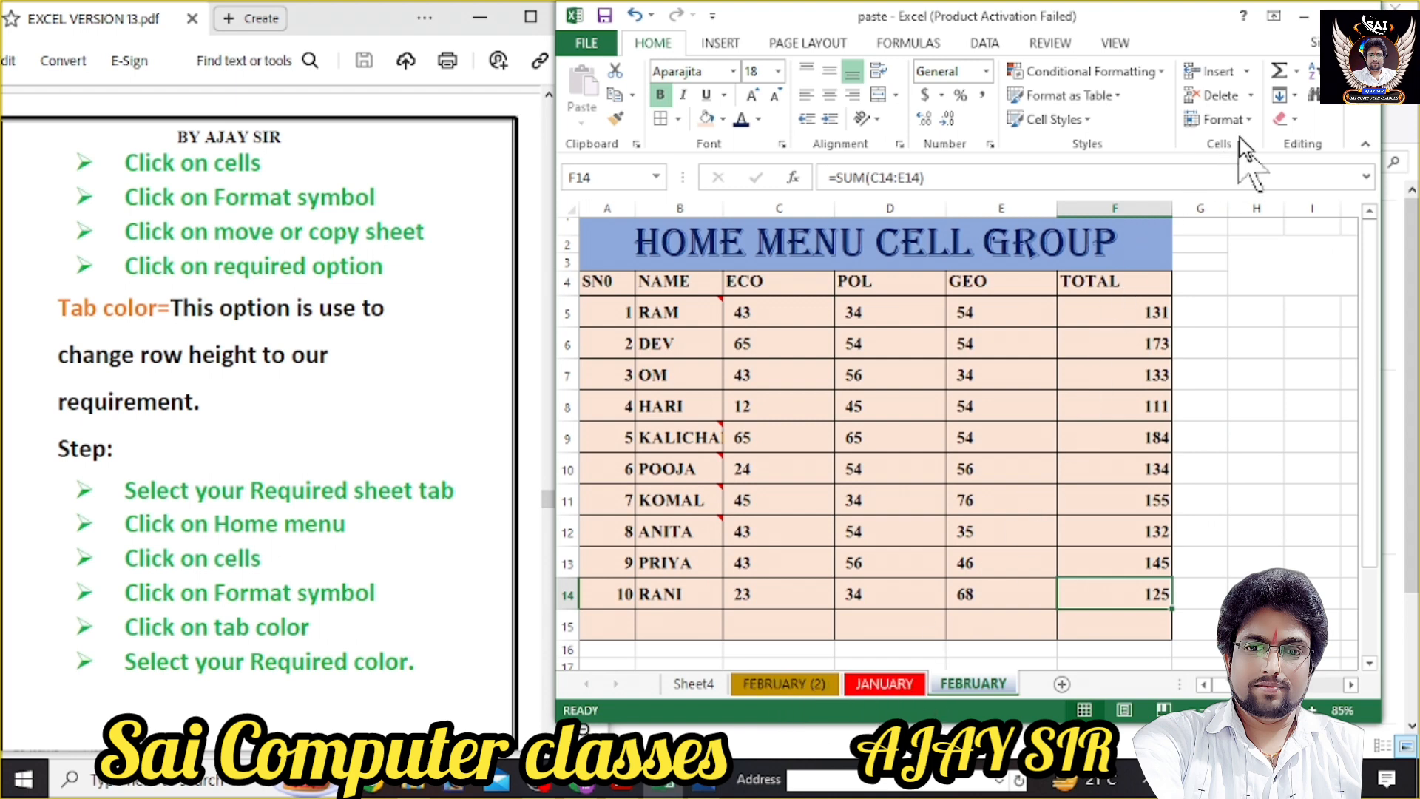
Examine the Protect Sheet and Lock Cell options among the cell Format commands and the matching protection commands for reviewing.
{"action": "left_click", "coordinate": [1252, 120]}
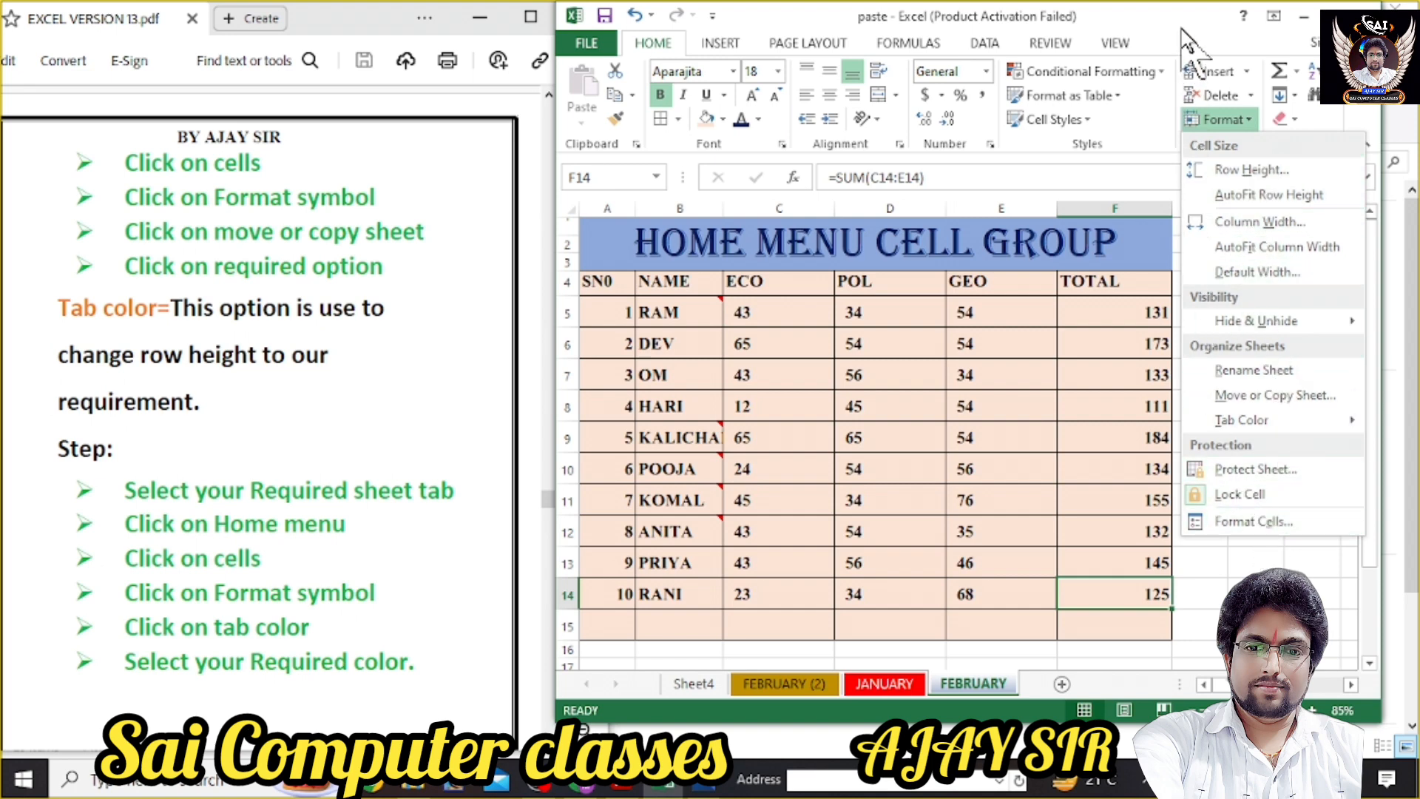
{"action": "left_click", "coordinate": [1050, 43]}
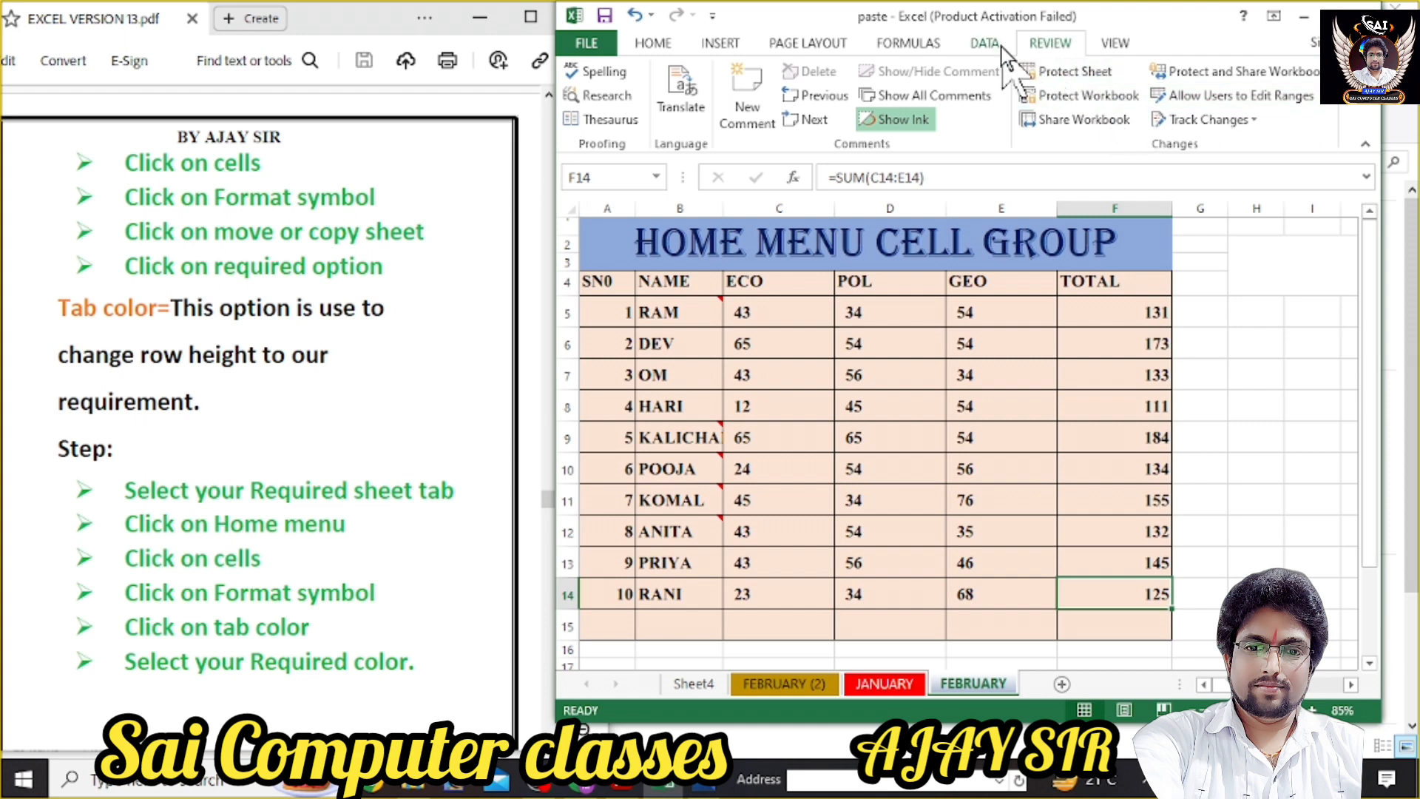
{"action": "left_click", "coordinate": [654, 46]}
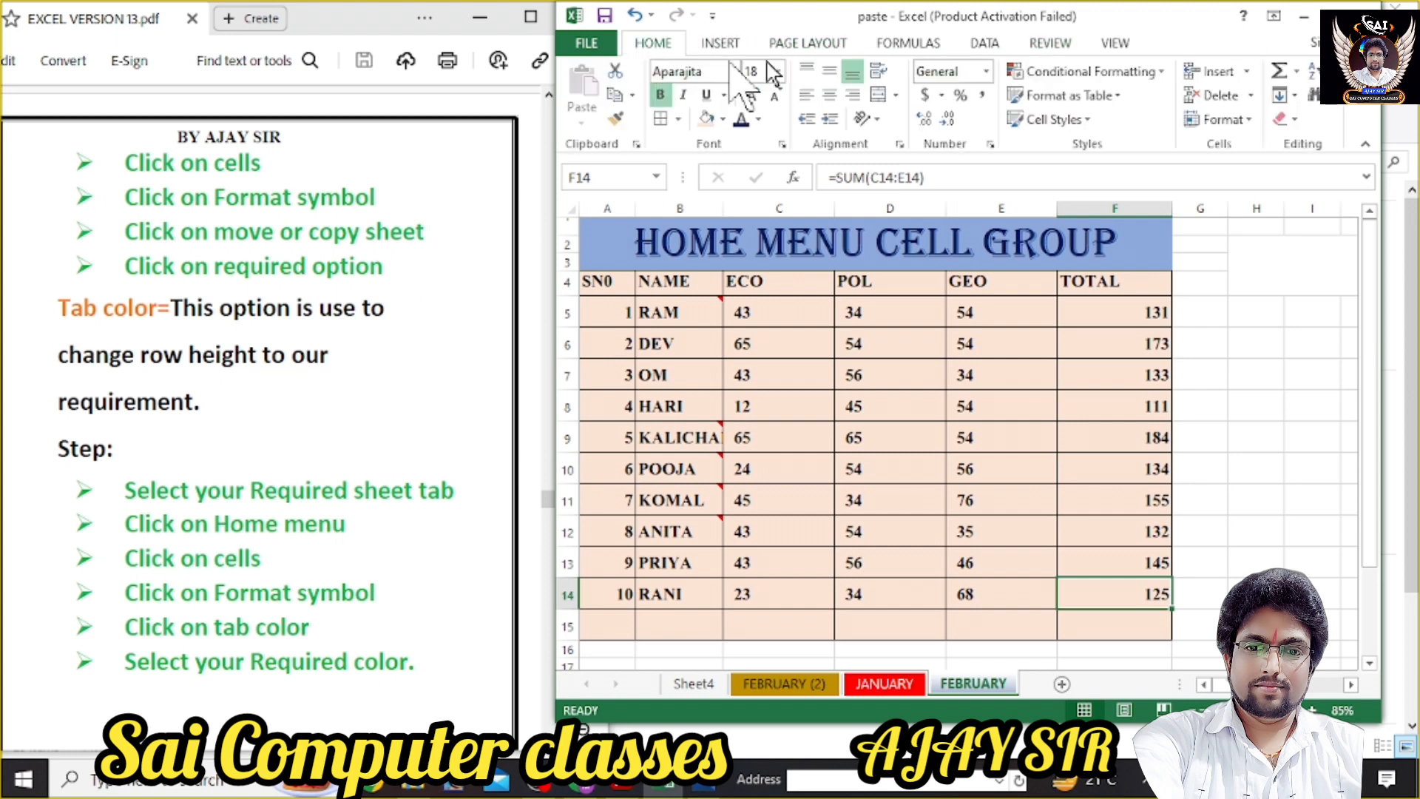
{"action": "left_click", "coordinate": [1255, 120]}
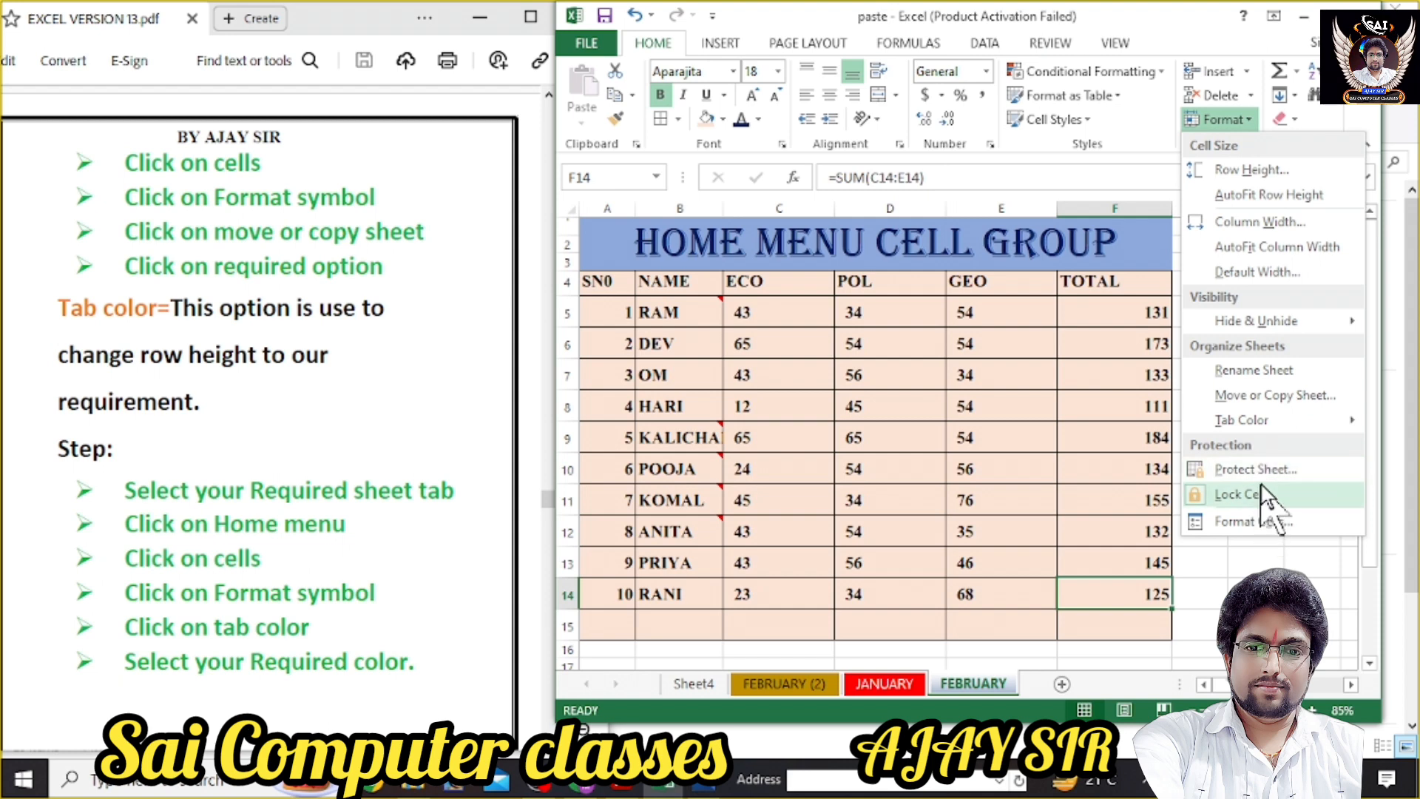
{"action": "left_click", "coordinate": [1065, 423]}
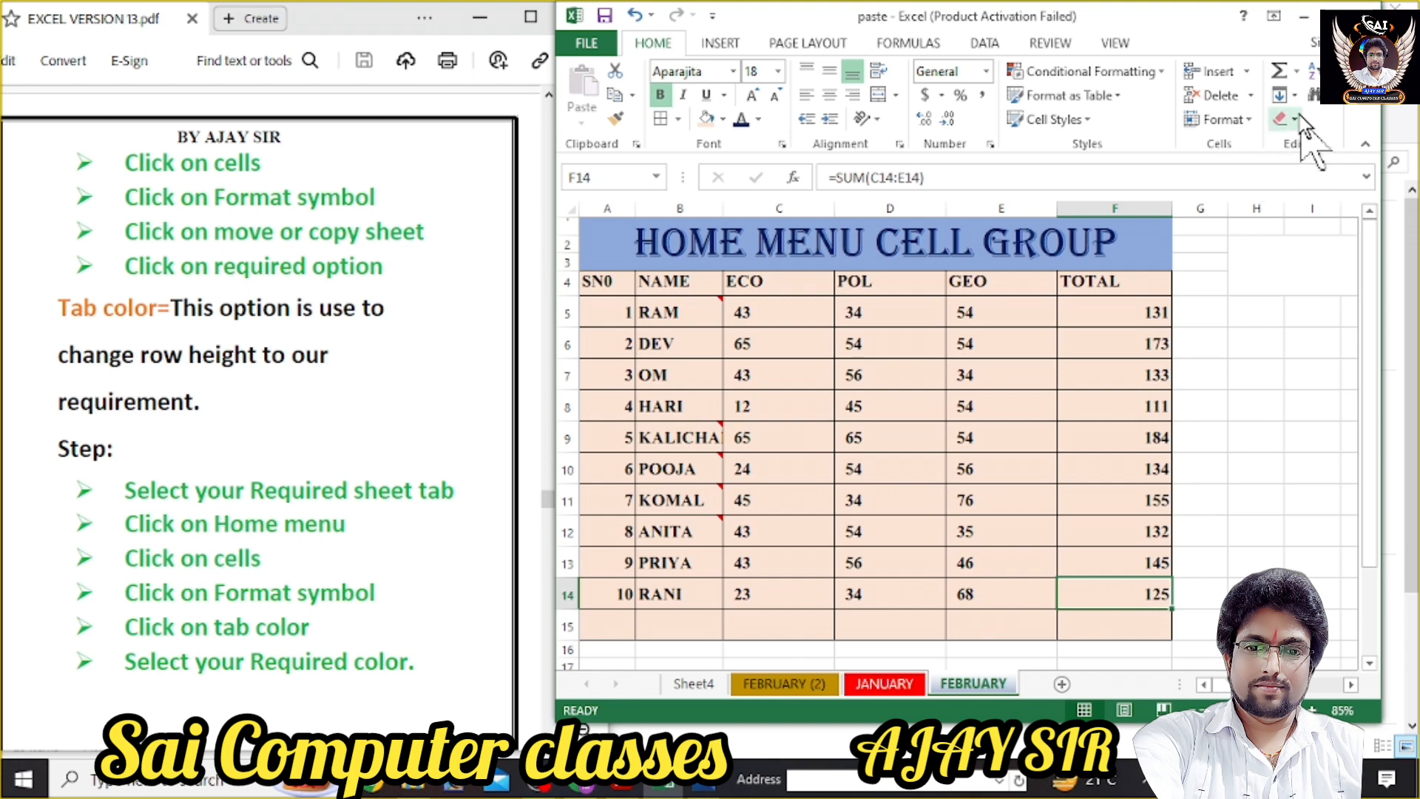
Examine the AutoSum, Fill and Clear options of the Editing group without applying any of them.
{"action": "left_click", "coordinate": [1296, 71]}
{"action": "left_click", "coordinate": [1296, 71]}
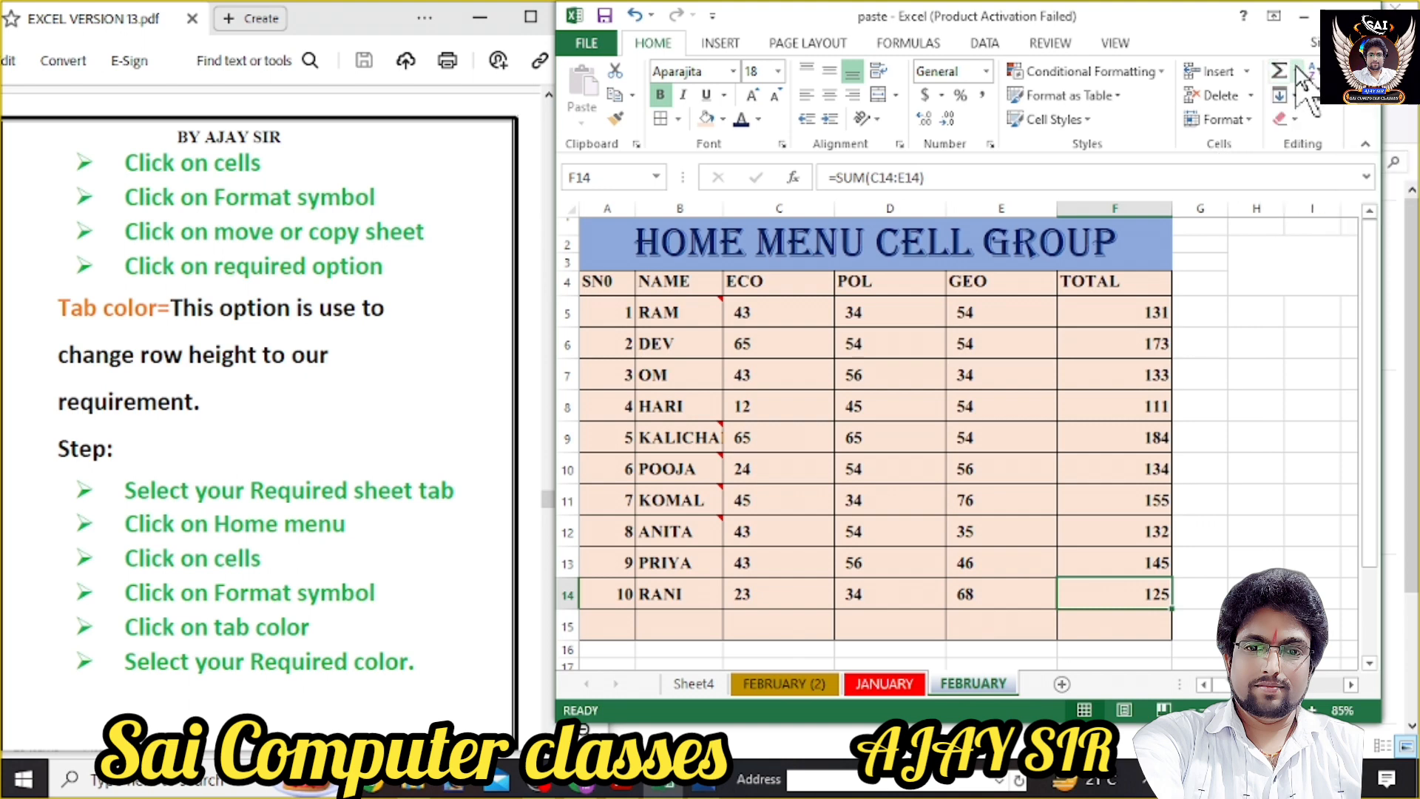
{"action": "left_click", "coordinate": [1296, 70]}
{"action": "left_click", "coordinate": [1298, 71]}
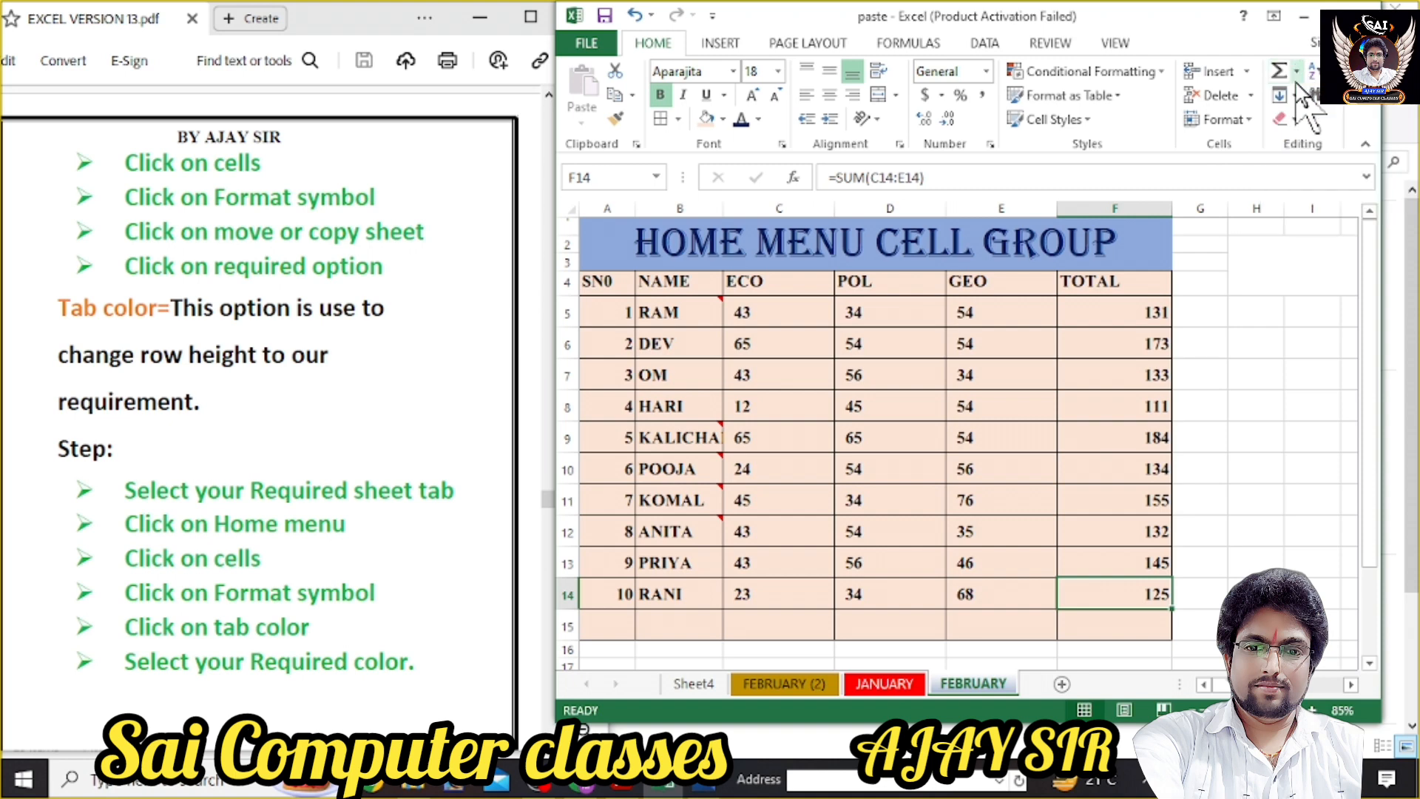
{"action": "left_click", "coordinate": [1297, 95]}
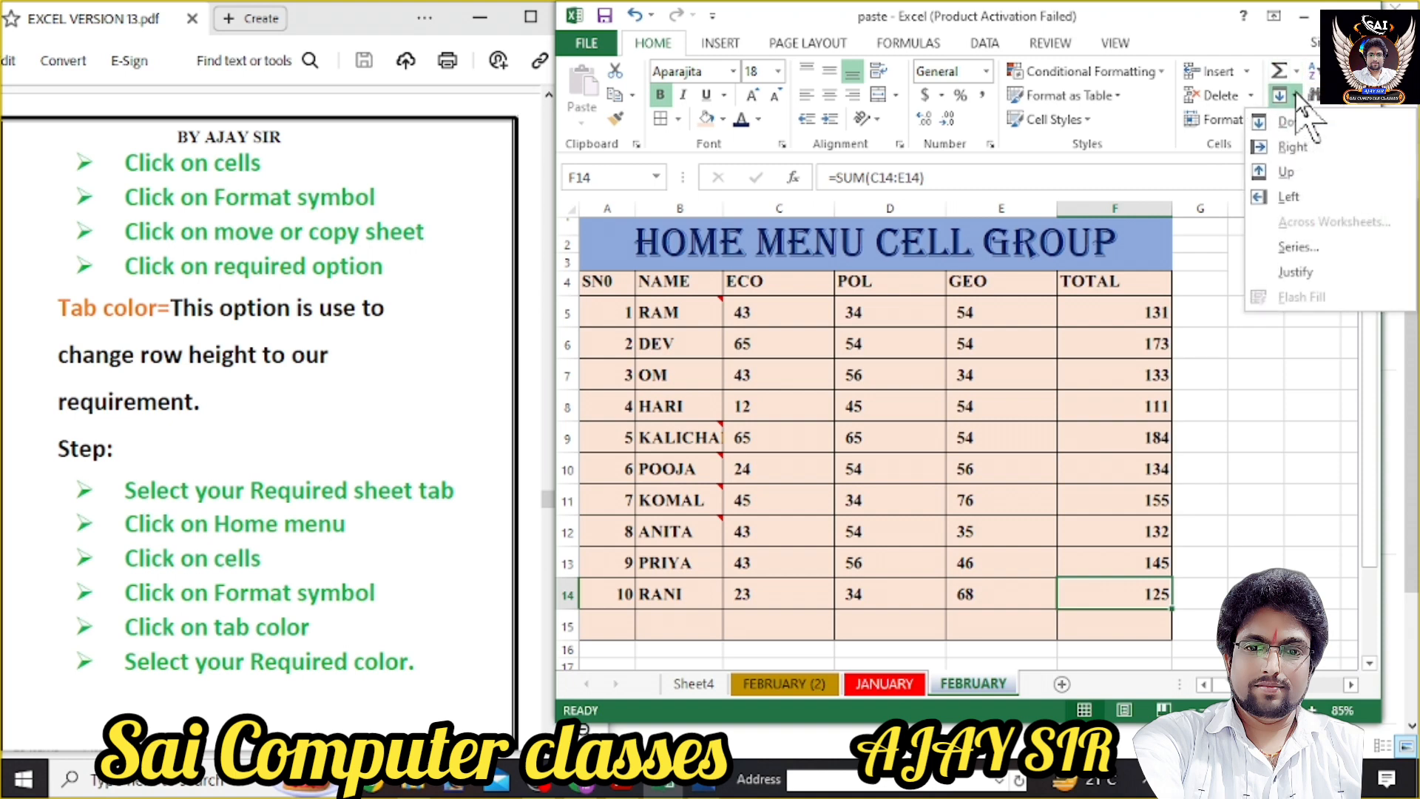
{"action": "left_click", "coordinate": [1296, 95]}
{"action": "left_click", "coordinate": [1297, 95]}
{"action": "left_click", "coordinate": [1297, 95]}
{"action": "left_click", "coordinate": [1296, 119]}
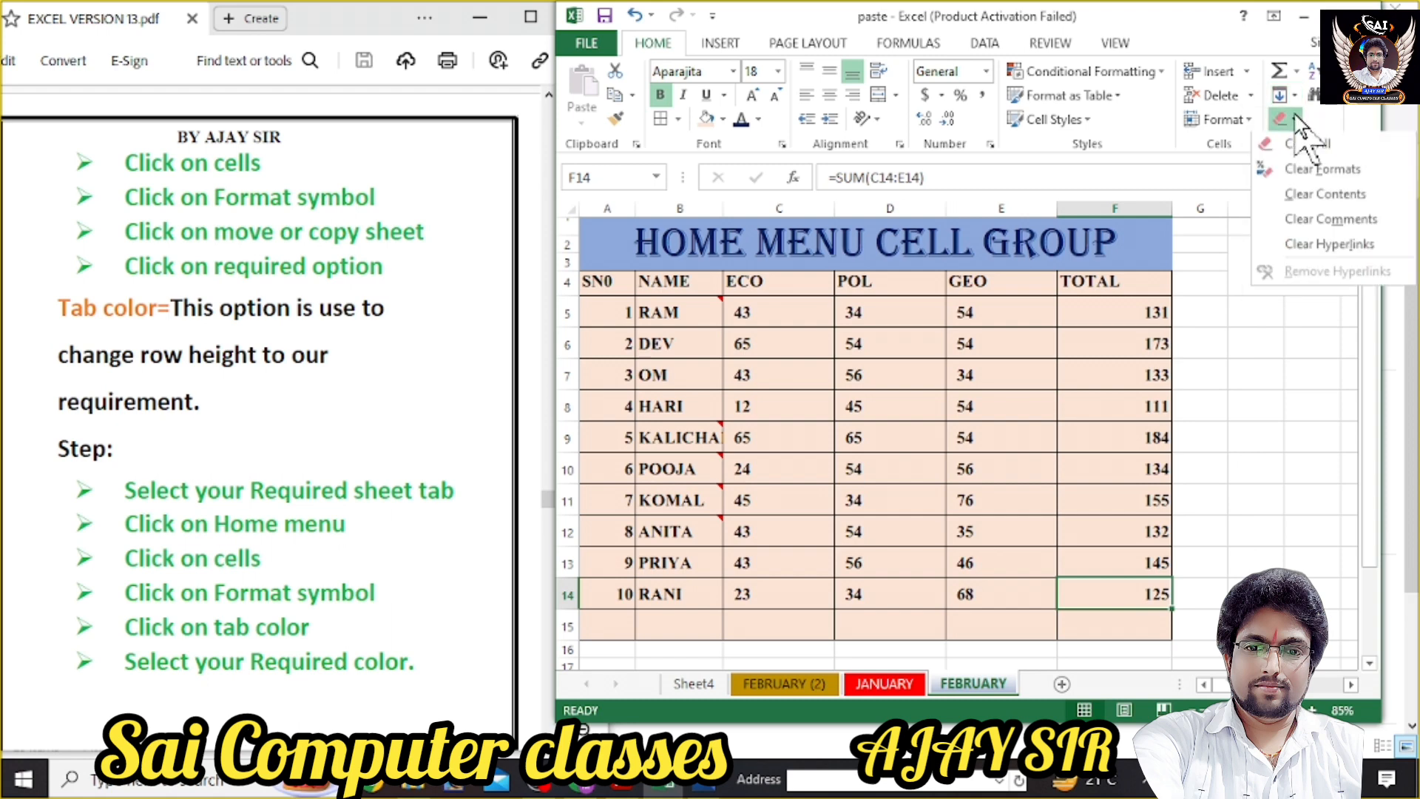
{"action": "left_click", "coordinate": [1296, 97]}
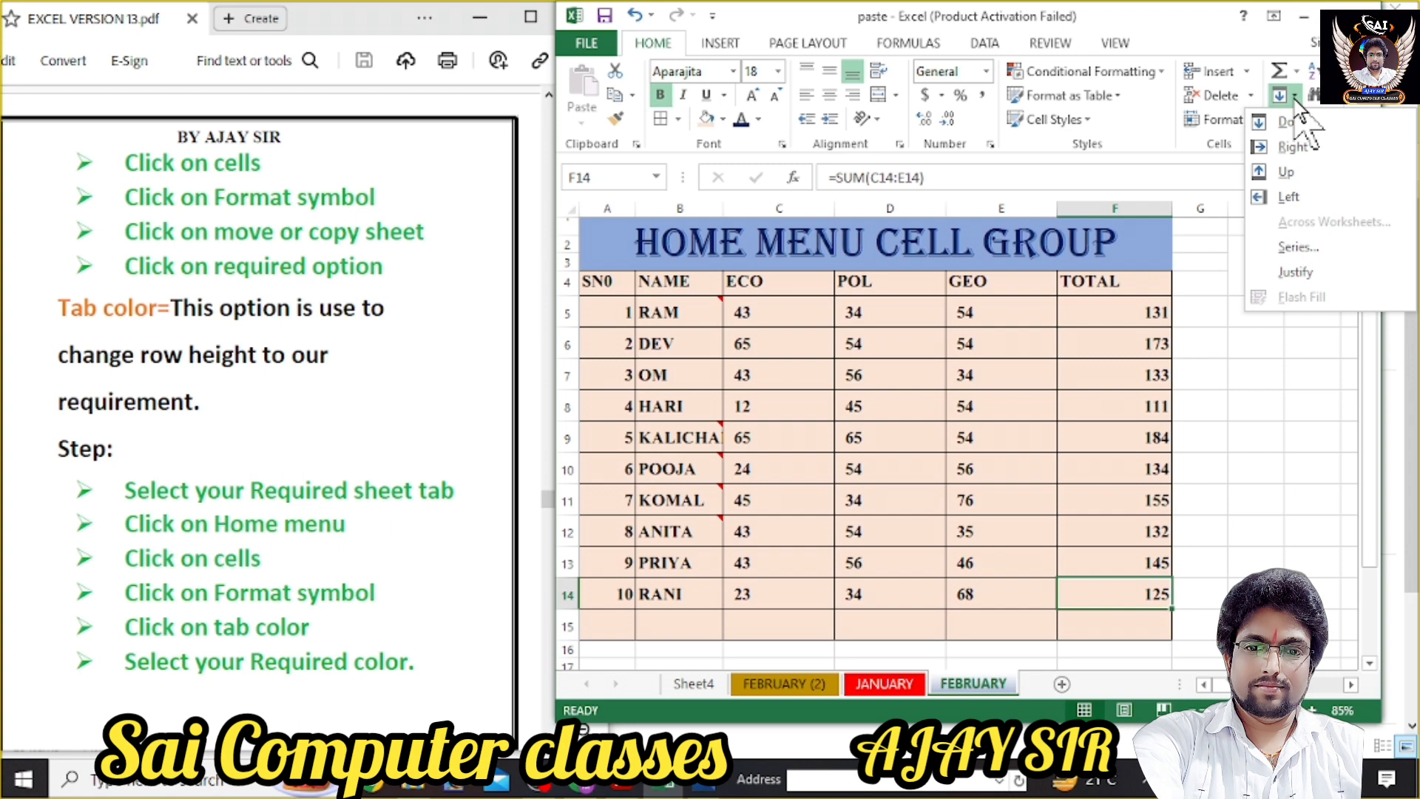
{"action": "left_click", "coordinate": [1296, 98]}
{"action": "left_click", "coordinate": [1296, 96]}
{"action": "left_click", "coordinate": [1171, 46]}
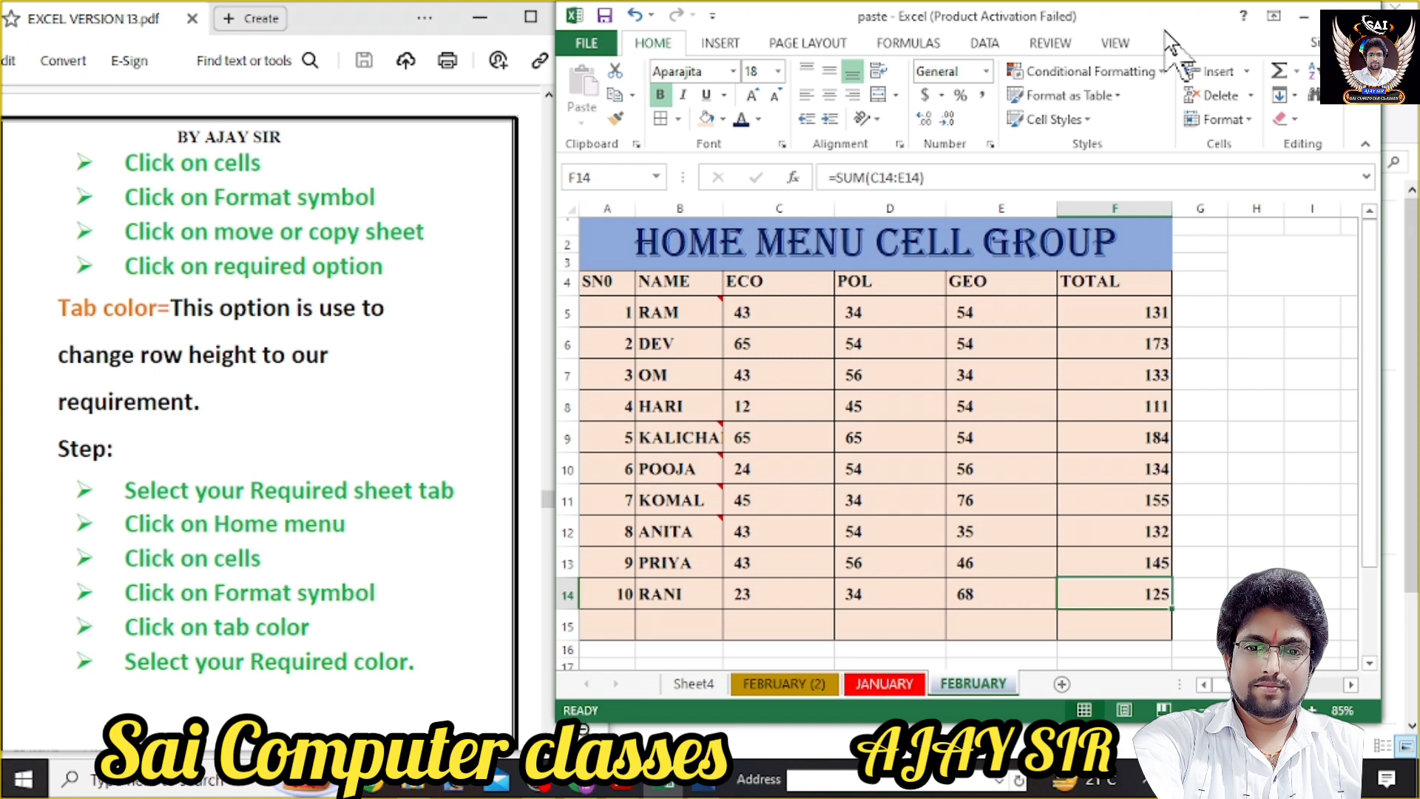
{"action": "left_click", "coordinate": [1288, 374]}
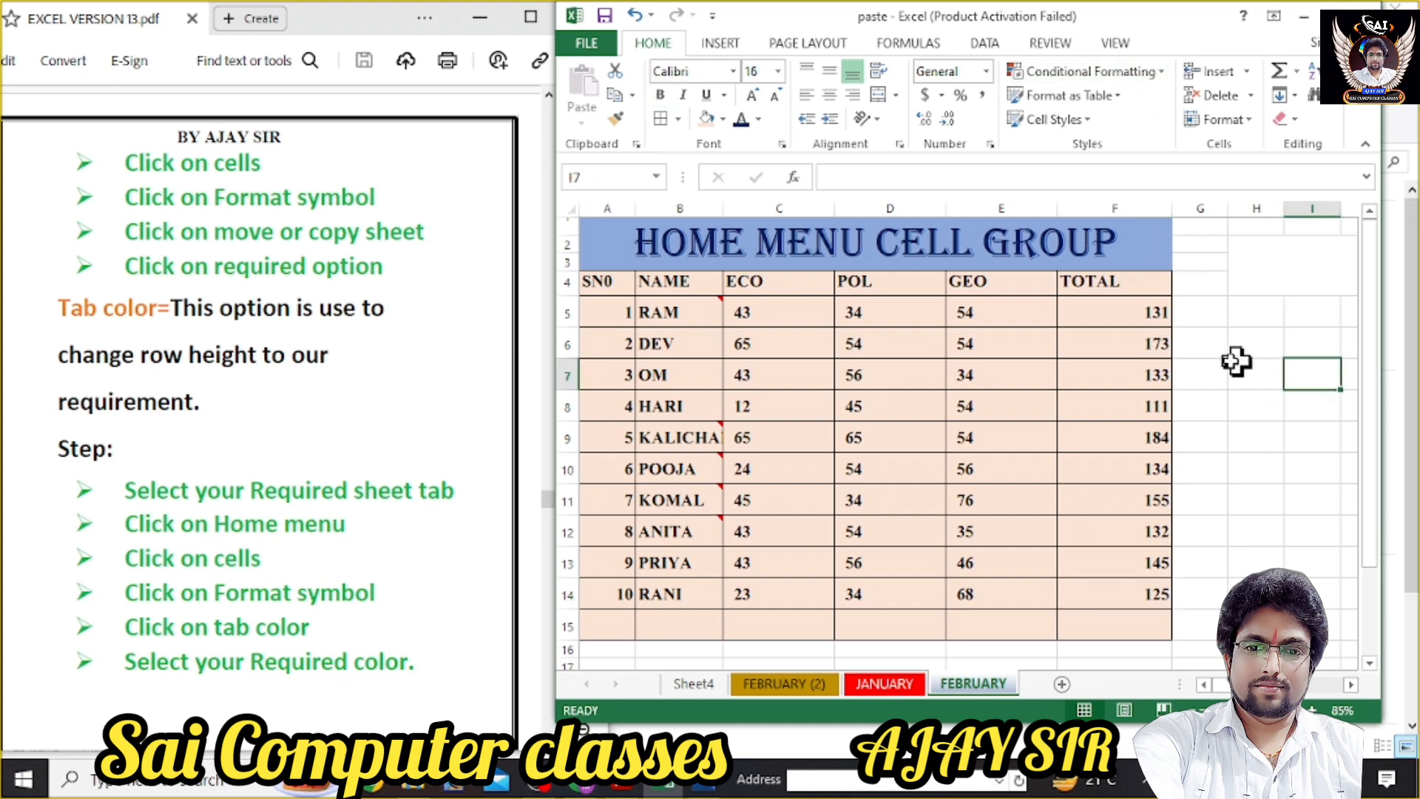